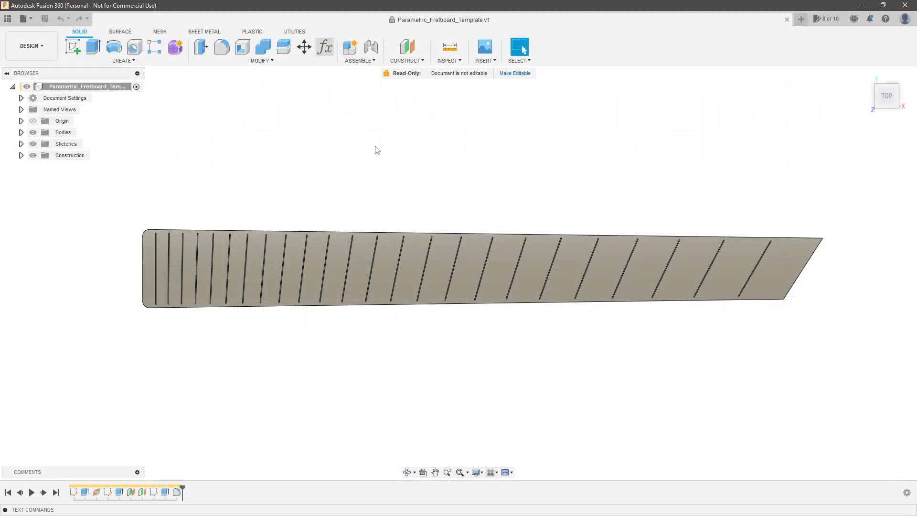
# Open the parameter list of the fretboard template
pyautogui.click(324, 47)
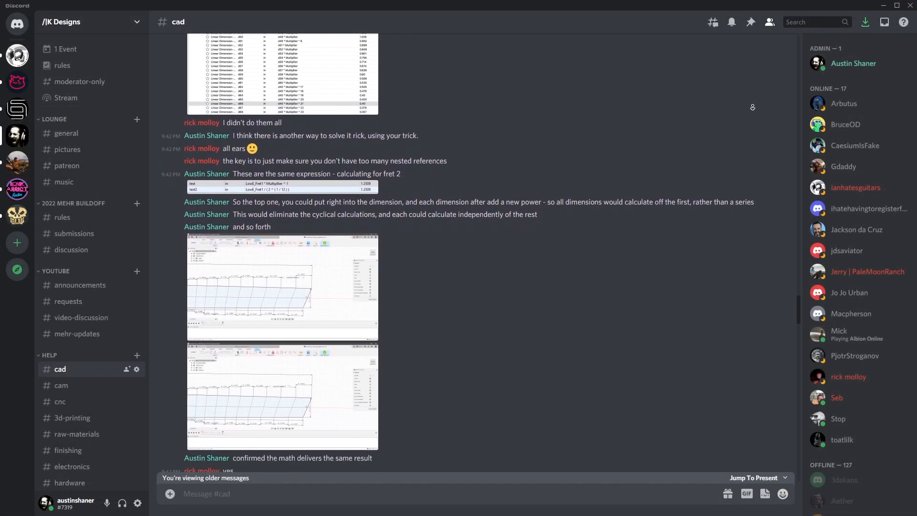
# Switch to Discord and read the cad channel's discussion about calculating each fret dimension from LowE_Fret1 and powers of Multiplier
pyautogui.scroll(-2, 752, 108)
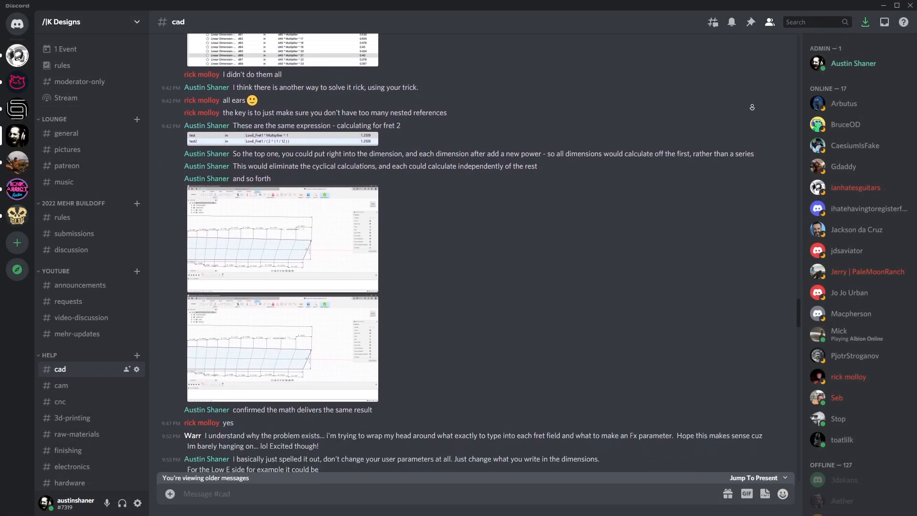
pyautogui.scroll(-2, 752, 108)
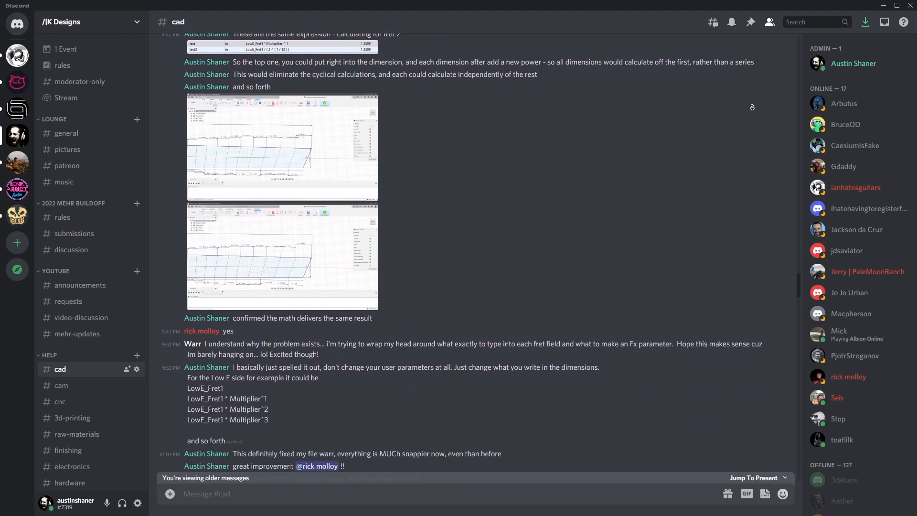
pyautogui.scroll(-2, 752, 107)
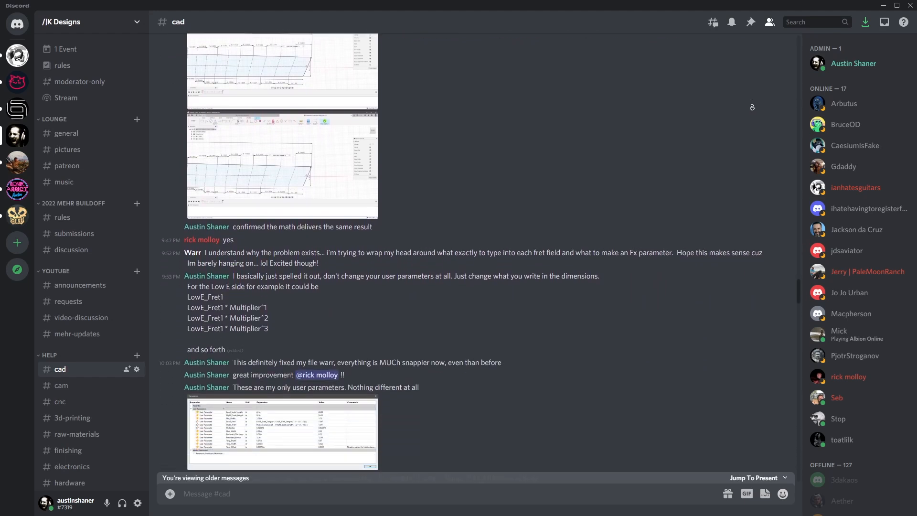
pyautogui.scroll(-2, 752, 107)
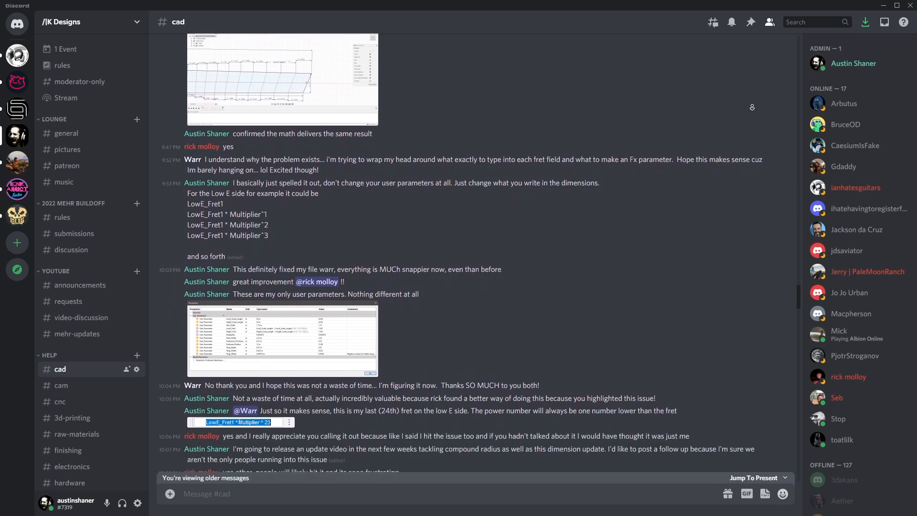
pyautogui.scroll(-2, 752, 107)
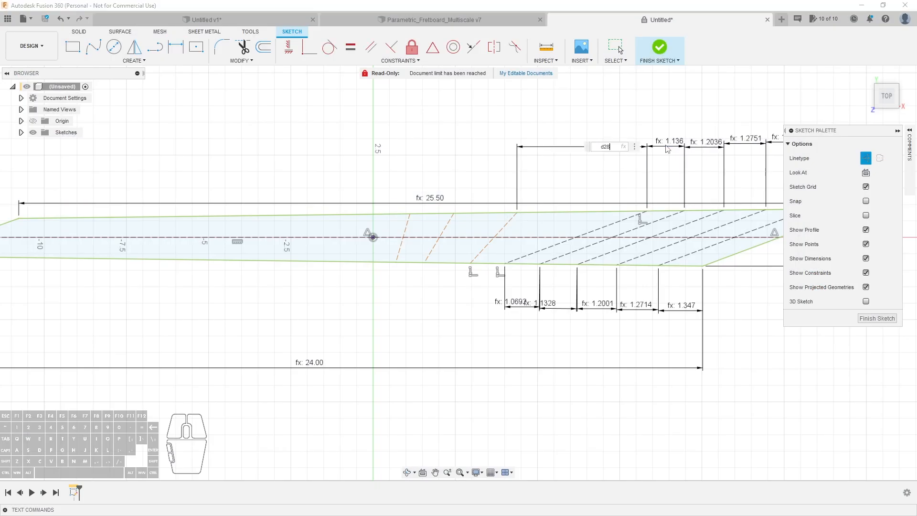
# Dimension the next fret spacings on both fretboard edges as the preceding dimension times Fret_Multiplier, using d28 for the upper one
pyautogui.click(630, 146)
pyautogui.press('Return')
pyautogui.click(446, 262)
pyautogui.click(471, 263)
pyautogui.click(466, 321)
pyautogui.scroll(2, 466, 321)
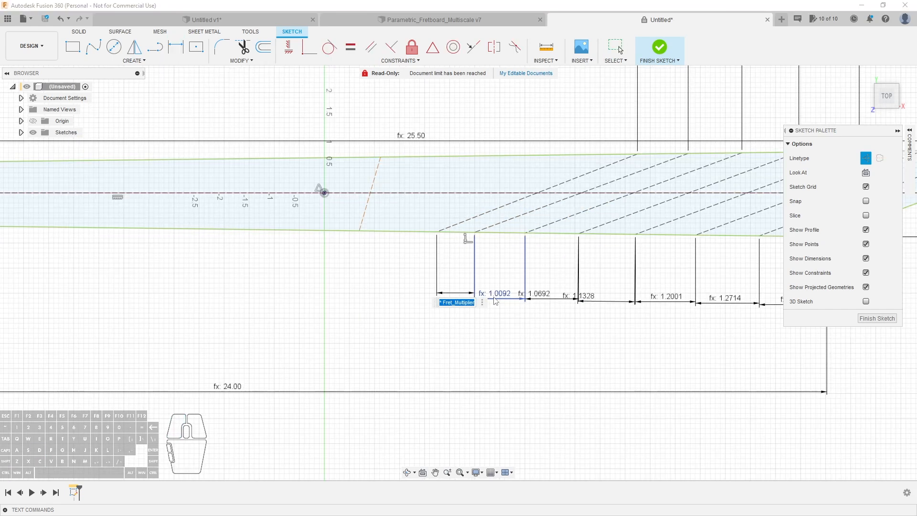
pyautogui.click(497, 297)
pyautogui.press('Return')
# Continue dimensioning the following fret lines along the fretboard edges, basing each spacing on the preceding one
pyautogui.click(651, 197)
pyautogui.click(630, 117)
pyautogui.press('Return')
pyautogui.scroll(-2, 435, 195)
pyautogui.click(426, 188)
pyautogui.press('Escape')
pyautogui.click(436, 258)
pyautogui.click(309, 47)
pyautogui.press('Escape')
pyautogui.press('d')
pyautogui.click(542, 141)
pyautogui.click(583, 134)
pyautogui.press('Return')
# Add further chained spacing dimensions to the upper and lower endpoints of the fret lines closer to the heel
pyautogui.scroll(5, 464, 246)
pyautogui.scroll(-3, 311, 294)
pyautogui.click(393, 359)
pyautogui.click(427, 353)
pyautogui.press('Return')
pyautogui.click(412, 247)
pyautogui.click(572, 246)
pyautogui.click(522, 178)
pyautogui.click(591, 170)
pyautogui.press('Return')
pyautogui.click(345, 306)
pyautogui.click(393, 234)
pyautogui.click(606, 232)
pyautogui.click(497, 158)
pyautogui.press('Return')
# Dimension the second fret's spacing along the upper edge as d18*Fret_Multiplier
pyautogui.click(155, 47)
pyautogui.click(544, 275)
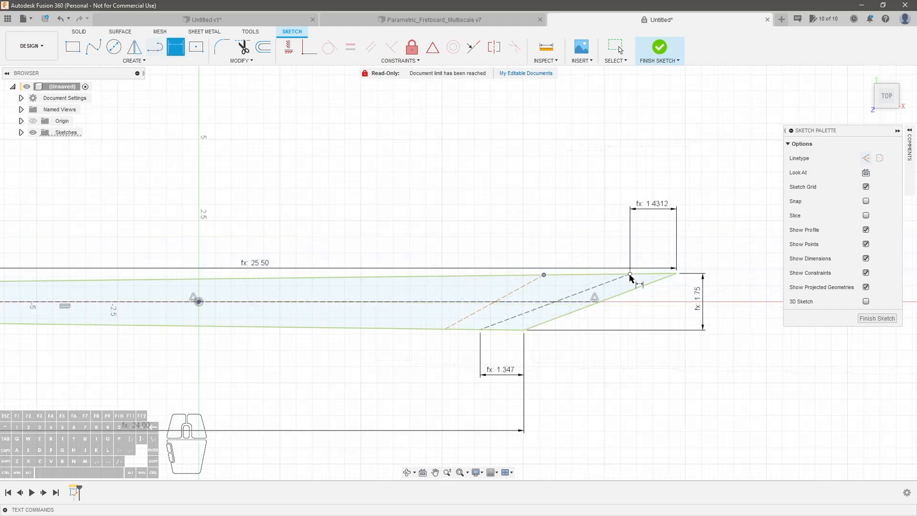
pyautogui.click(630, 274)
pyautogui.click(588, 212)
pyautogui.write('d18')
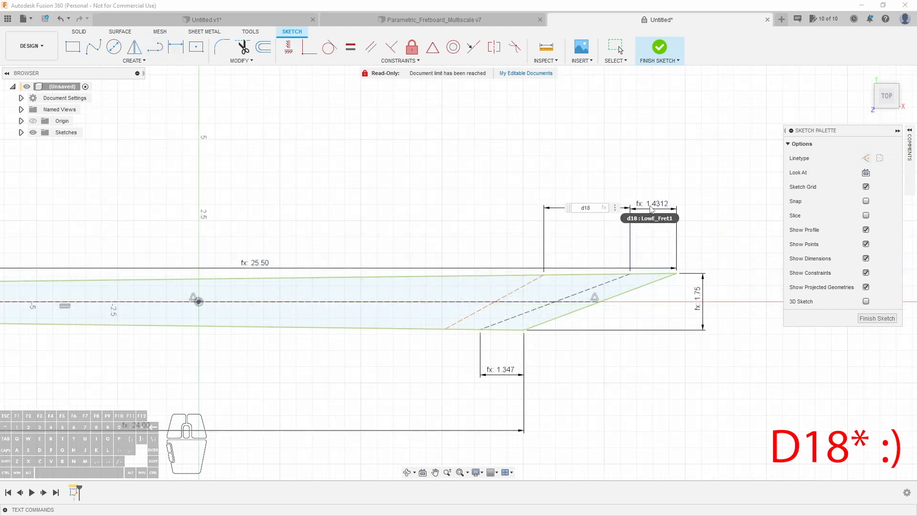
pyautogui.write('*Fret_Multiplier')
pyautogui.click(639, 223)
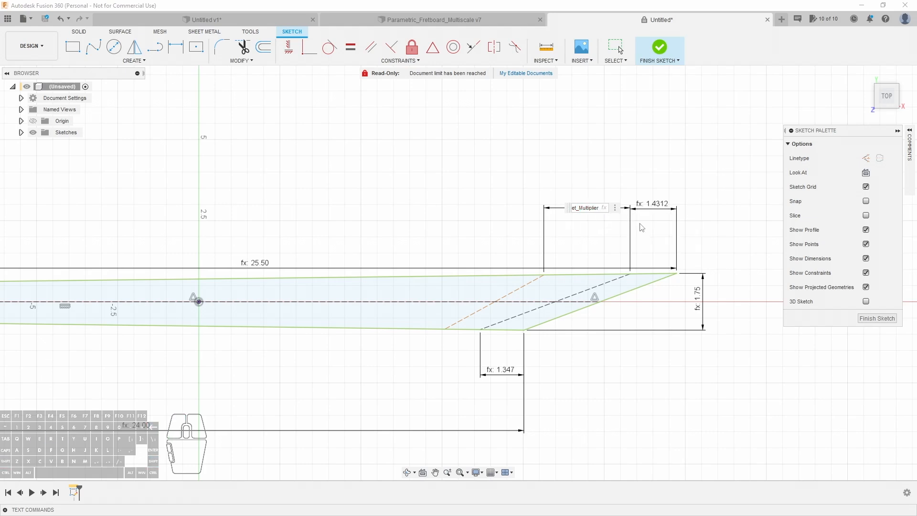
pyautogui.press('Return')
# Dimension the second fret's spacing along the lower edge as d19*Fret_Multiplier
pyautogui.click(439, 329)
pyautogui.click(480, 330)
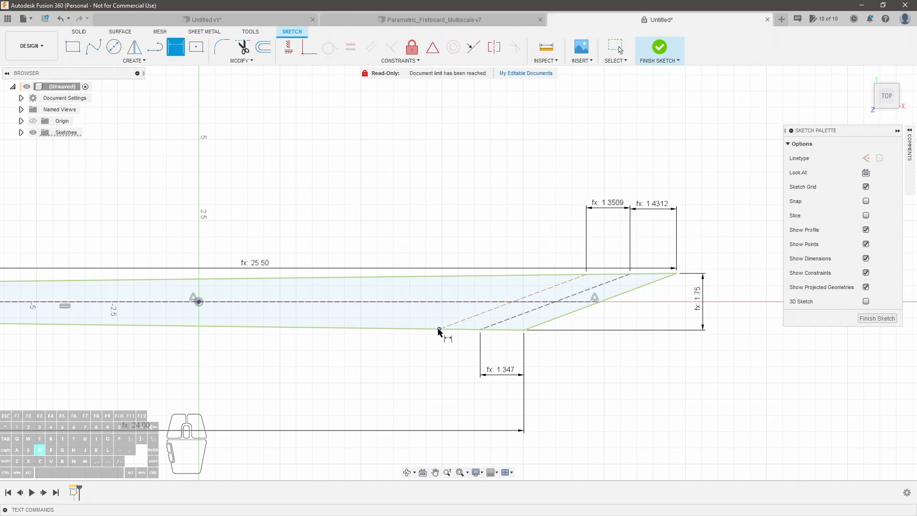
pyautogui.click(459, 371)
pyautogui.write('d19')
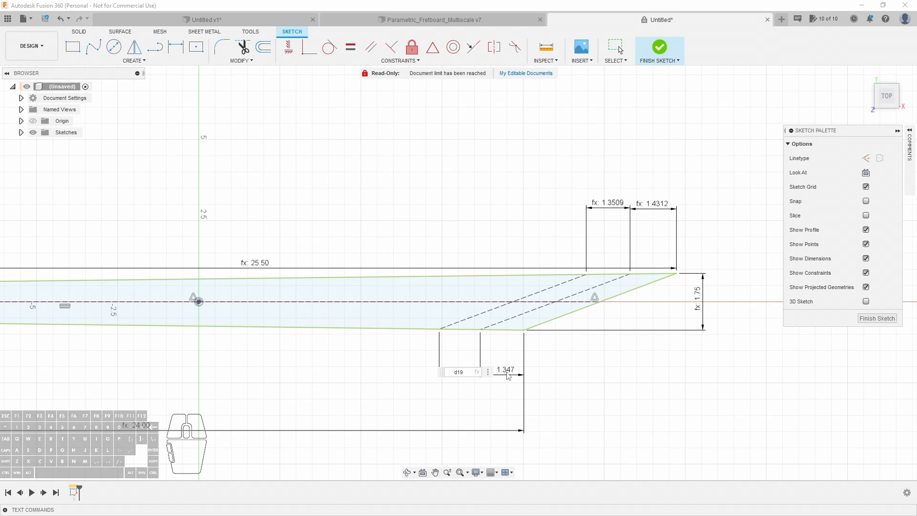
pyautogui.write('*Fret_Multiplier')
pyautogui.press('Return')
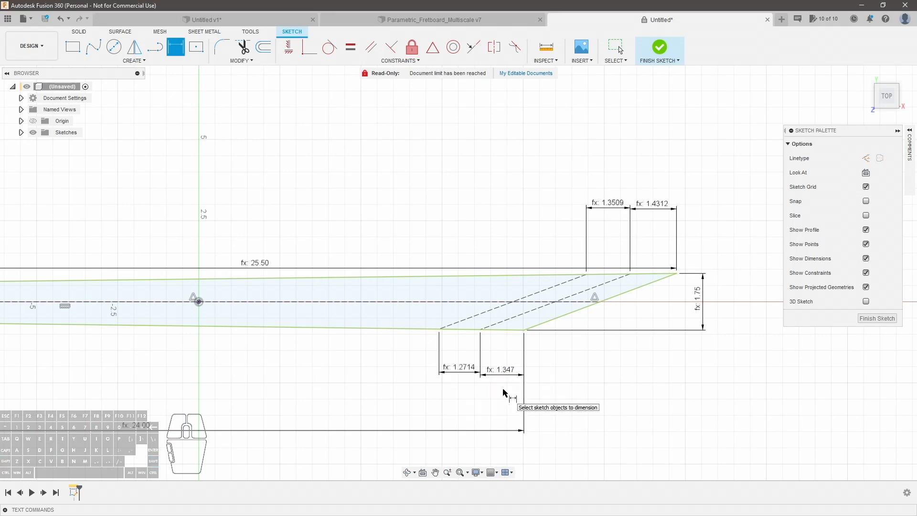
# Sketch the third fret line between the upper and lower edges and place its upper-edge spacing dimension from the second fret
pyautogui.press('l')
pyautogui.click(531, 275)
pyautogui.click(408, 328)
pyautogui.press('d')
pyautogui.click(586, 274)
pyautogui.click(530, 275)
pyautogui.click(564, 209)
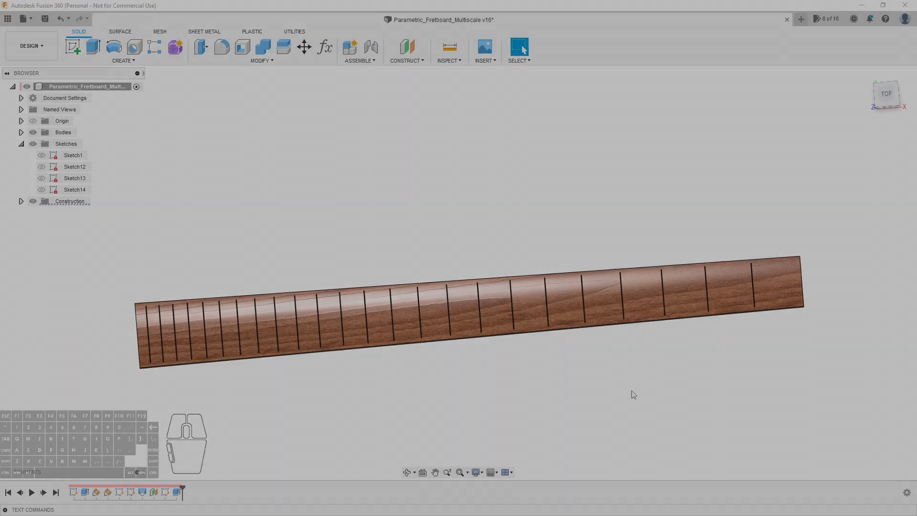
# Inspect the fret dimensions in the finished fretboard's first sketch, then close the sketch
pyautogui.scroll(2, 635, 385)
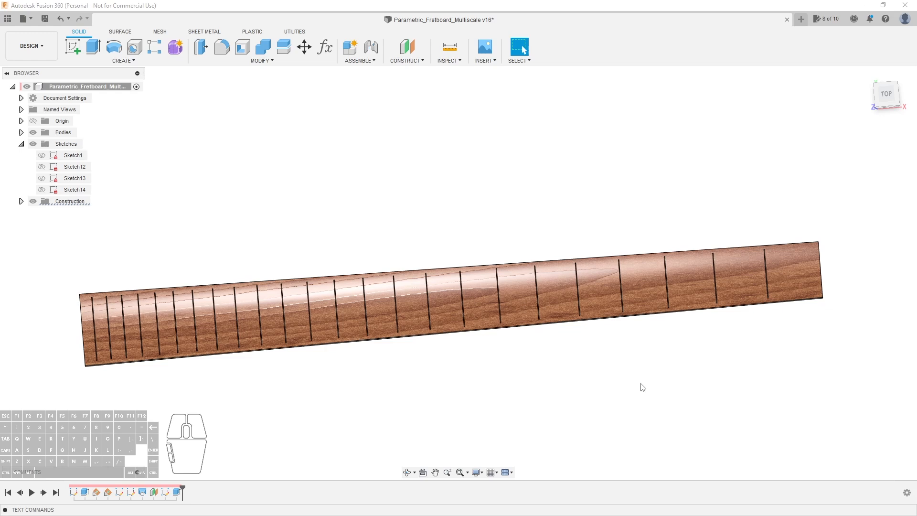
pyautogui.doubleClick(74, 492)
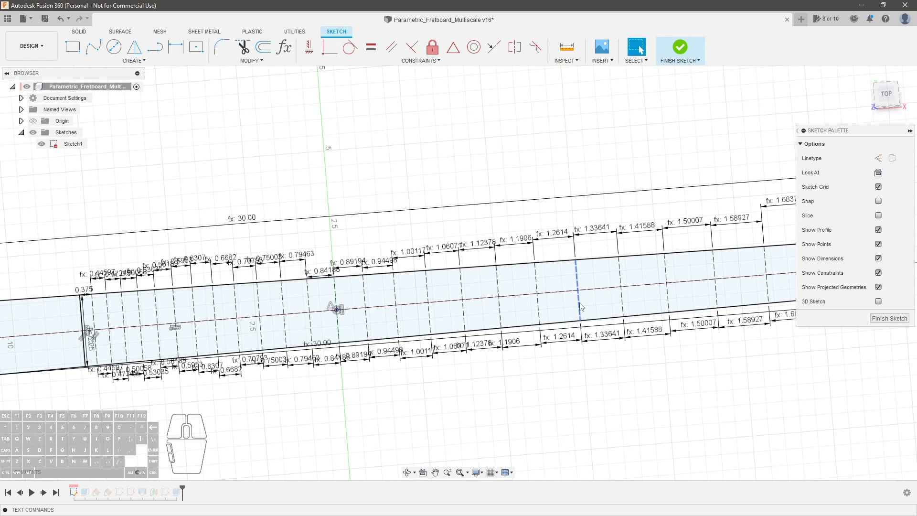
pyautogui.click(889, 318)
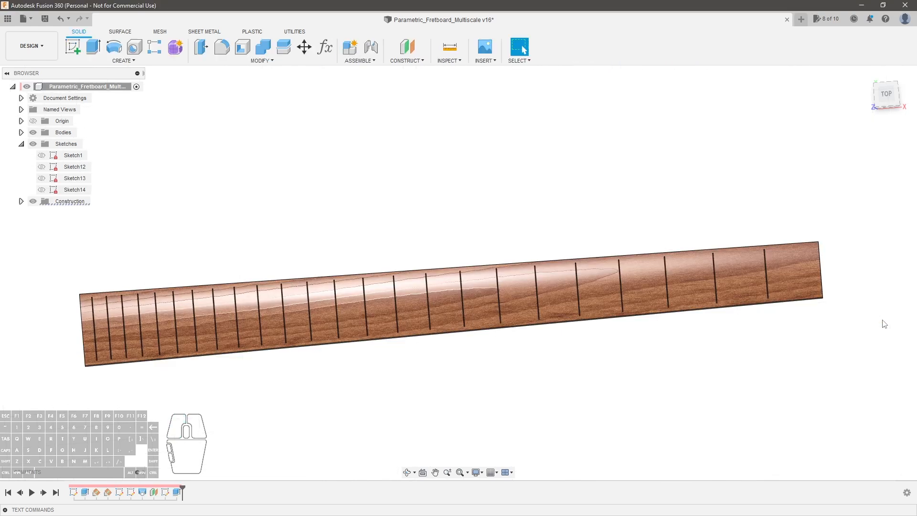
# Delete every timeline feature that follows the first fretboard sketch
pyautogui.click(177, 492)
pyautogui.keyDown('shift'); pyautogui.click(87, 491); pyautogui.keyUp('shift')
pyautogui.press('Delete')
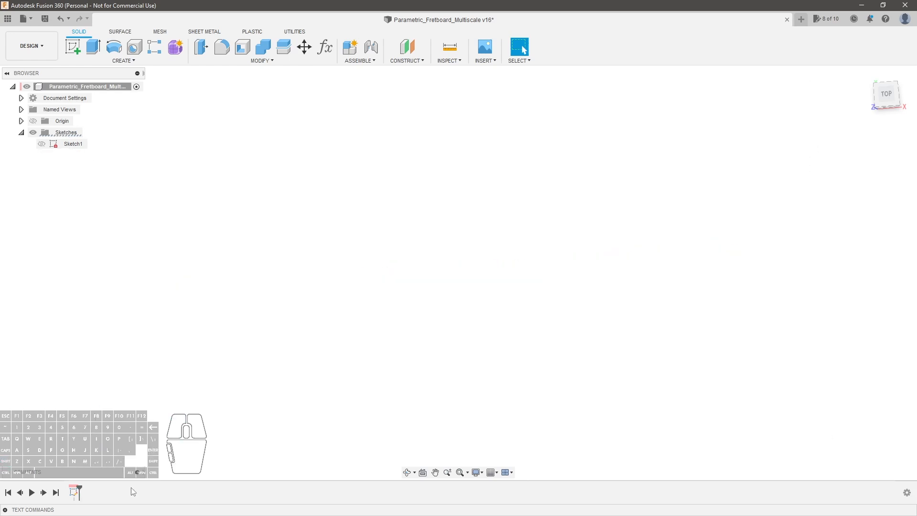
# Reopen Sketch1 for editing and look at its nut end from the top view
pyautogui.doubleClick(74, 492)
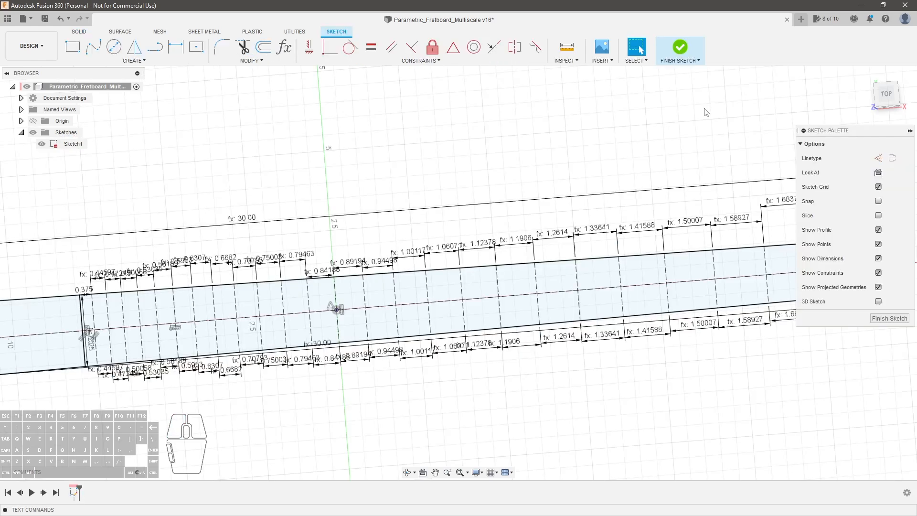
pyautogui.click(884, 105)
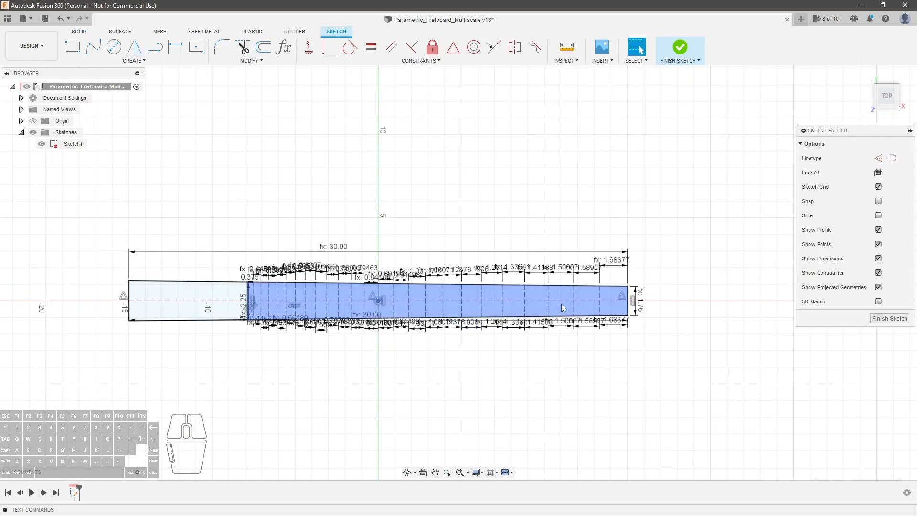
pyautogui.scroll(3, 618, 276)
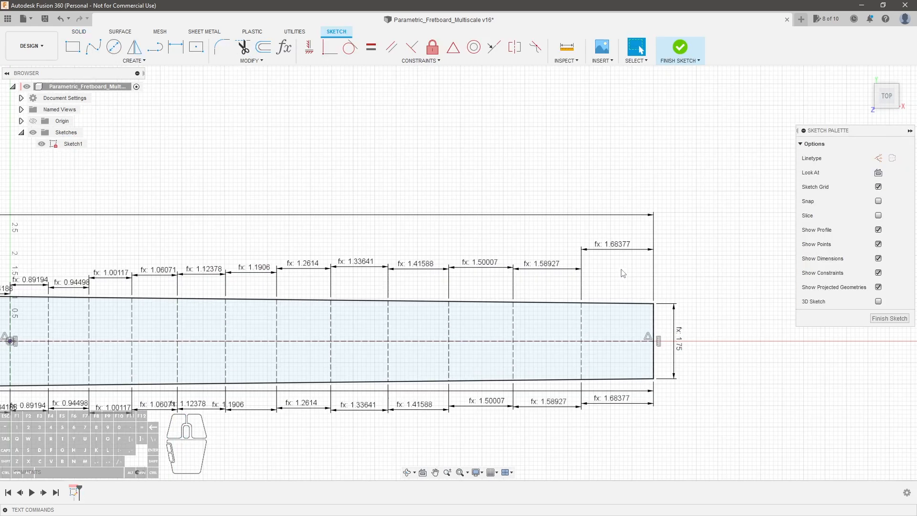
# Review the expanded user parameters, including LowE_Fret1, HighE_Fret1 and Multiplier, then close the parameter list
pyautogui.click(288, 57)
pyautogui.moveTo(350, 193); pyautogui.dragTo(434, 145)
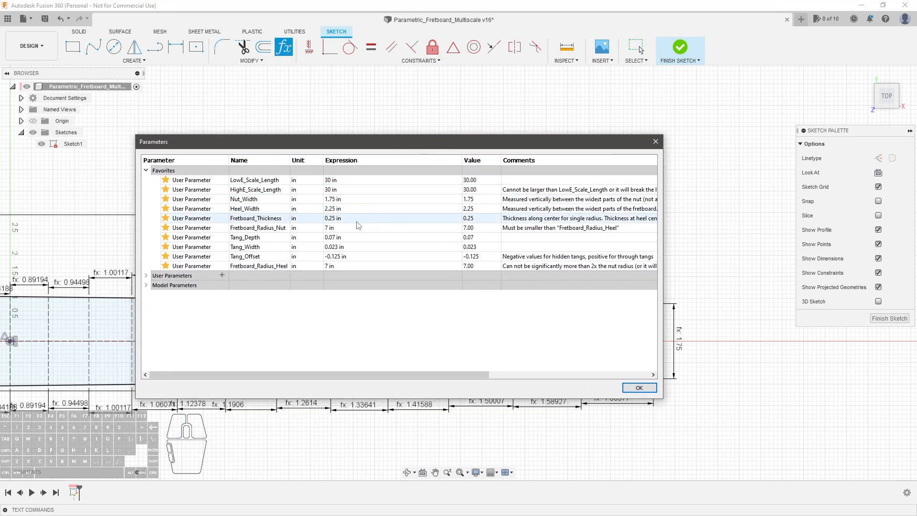
pyautogui.click(147, 275)
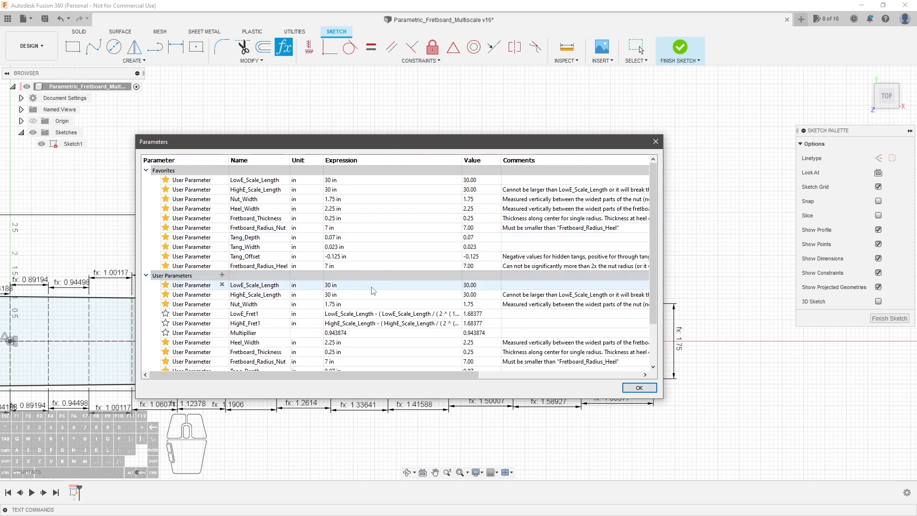
pyautogui.scroll(-2, 362, 286)
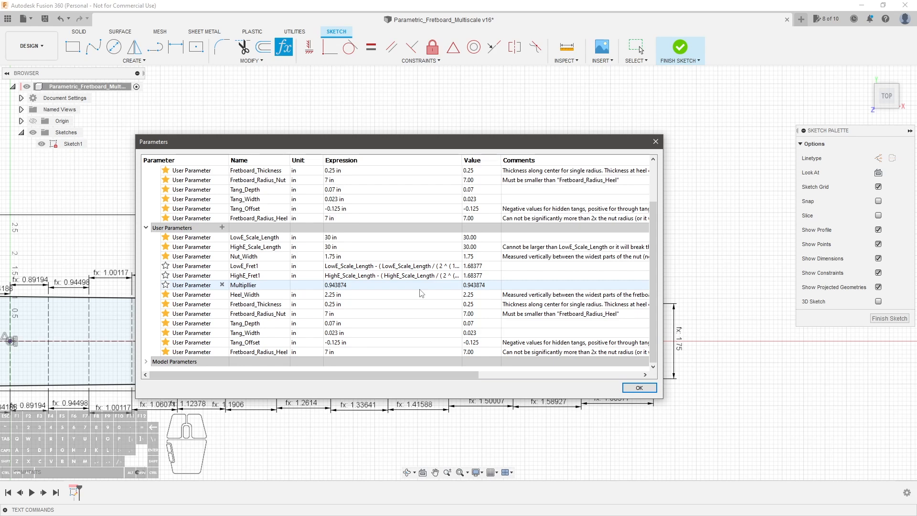
pyautogui.click(639, 388)
# Check the expressions behind the first three fret spacing dimensions on the upper edge, starting from the nut
pyautogui.scroll(2, 621, 249)
pyautogui.doubleClick(621, 246)
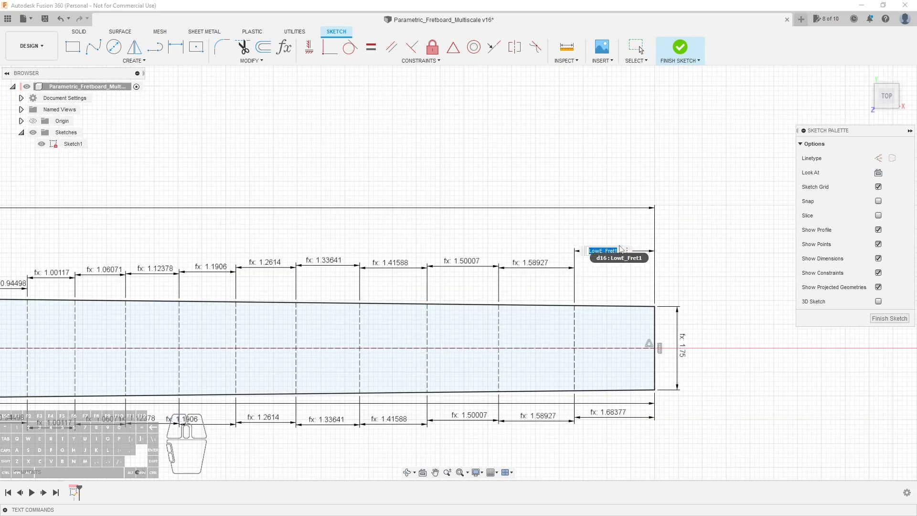
pyautogui.press('Escape')
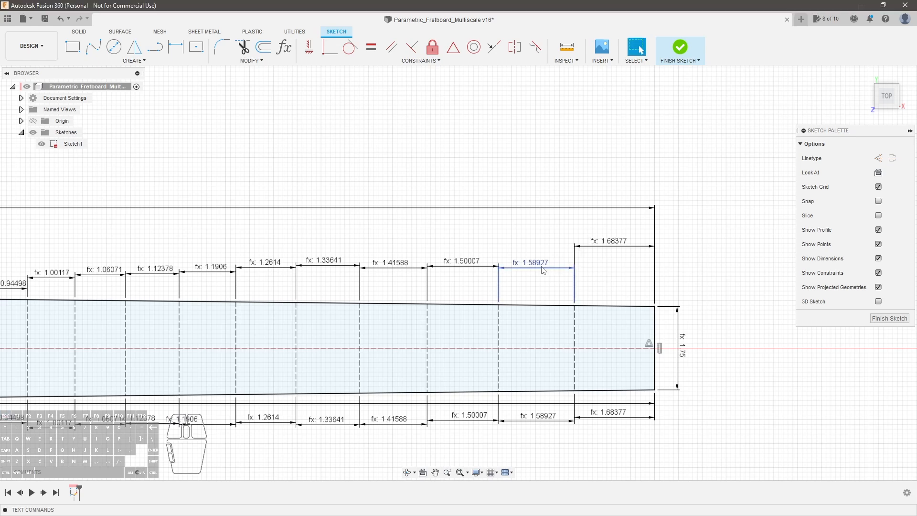
pyautogui.doubleClick(541, 267)
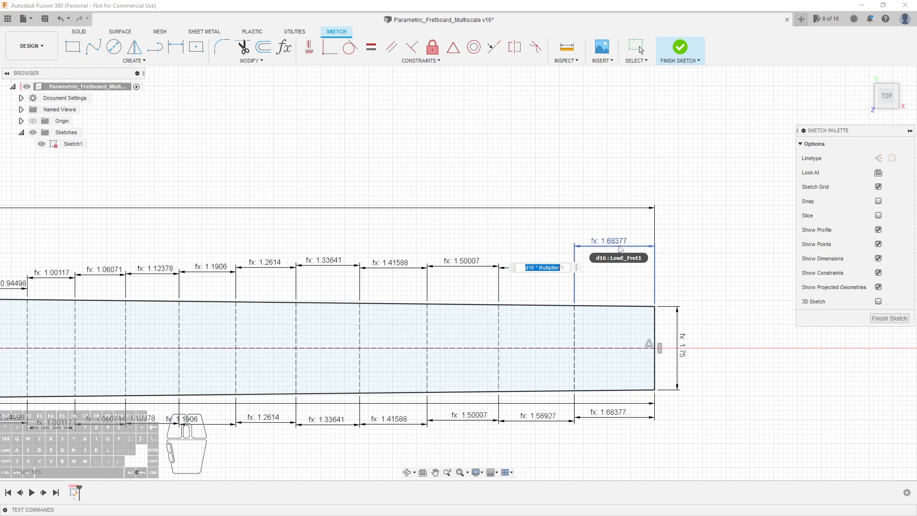
pyautogui.press('Return')
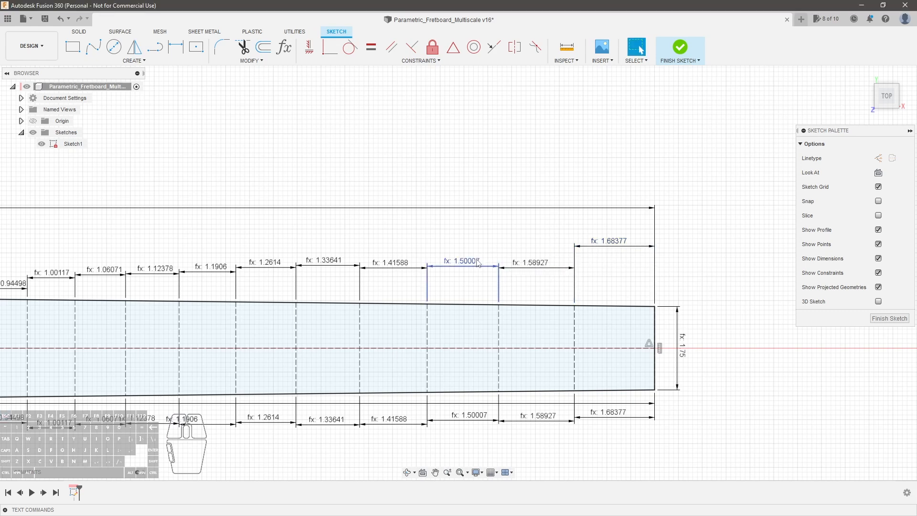
pyautogui.doubleClick(501, 248)
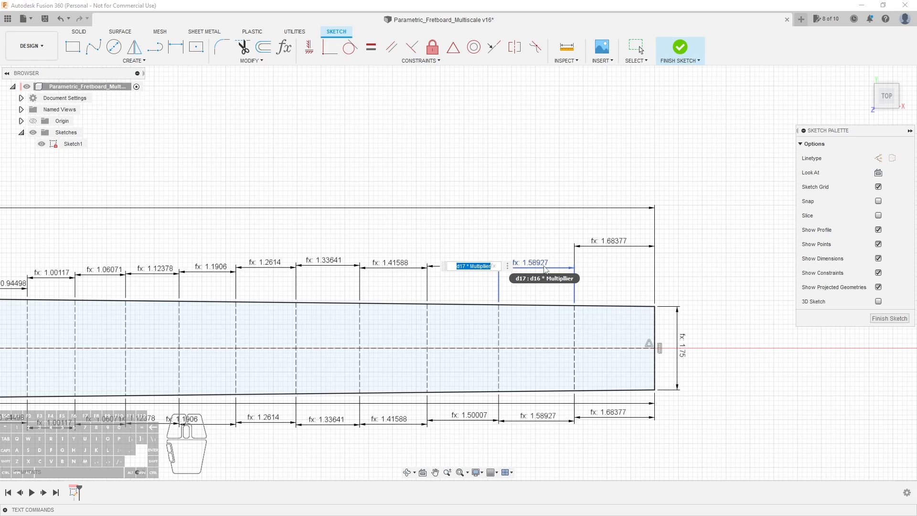
pyautogui.press('Return')
# Move the lower overall scale length dimension farther below the fretboard, clear of the fret spacing dimensions
pyautogui.scroll(-5, 687, 272)
pyautogui.scroll(2, 615, 315)
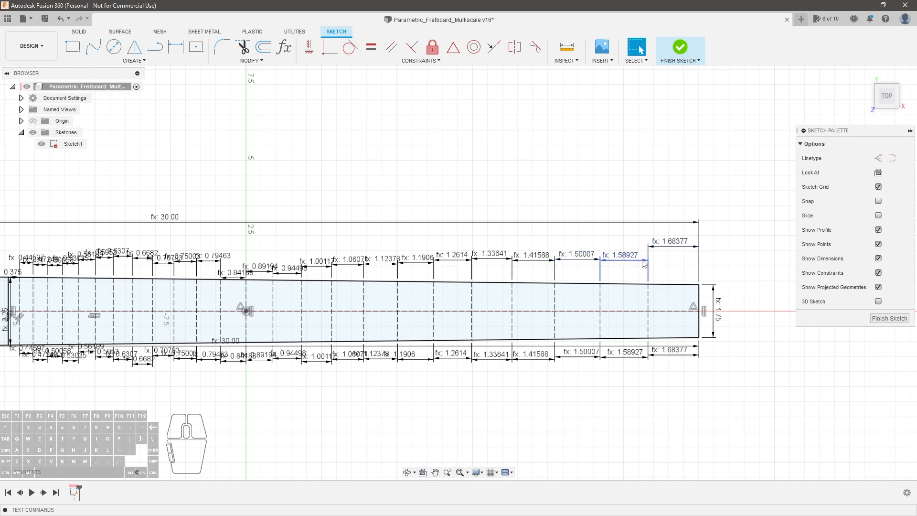
pyautogui.scroll(-3, 697, 329)
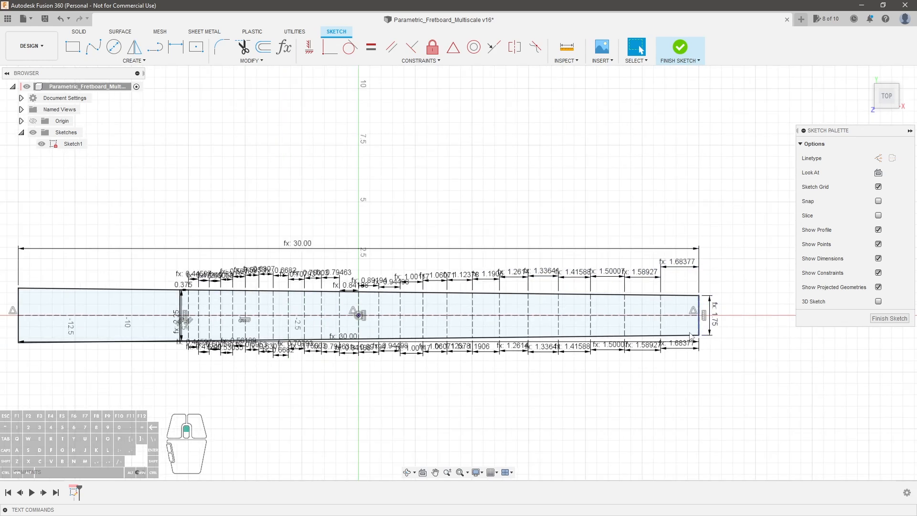
pyautogui.scroll(1, 496, 355)
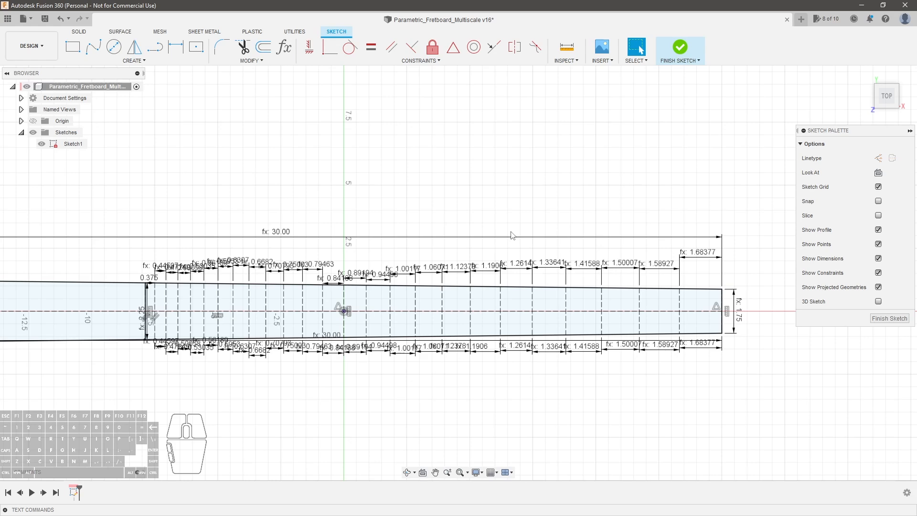
pyautogui.scroll(3, 699, 297)
pyautogui.moveTo(699, 369); pyautogui.dragTo(640, 418)
pyautogui.scroll(-2, 745, 377)
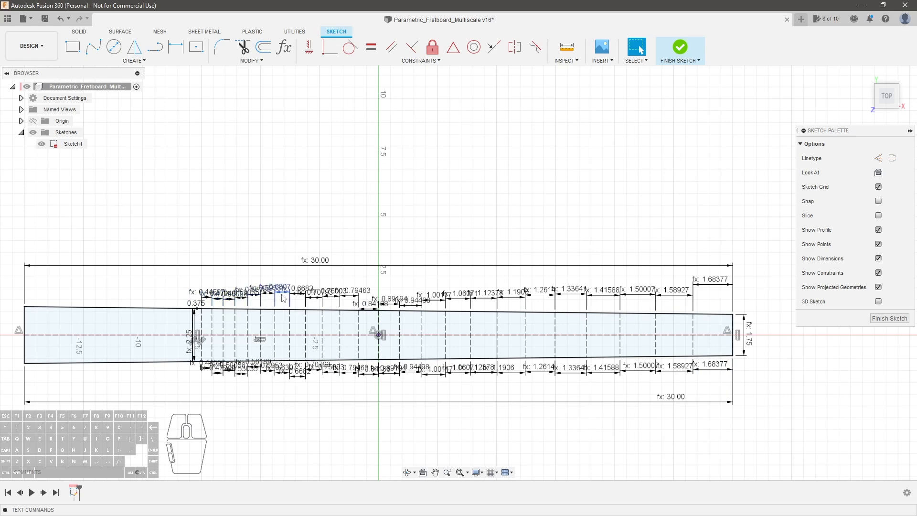
# Look along the fretboard and check the expressions behind the second and third upper fret spacing dimensions from the nut
pyautogui.scroll(2, 637, 315)
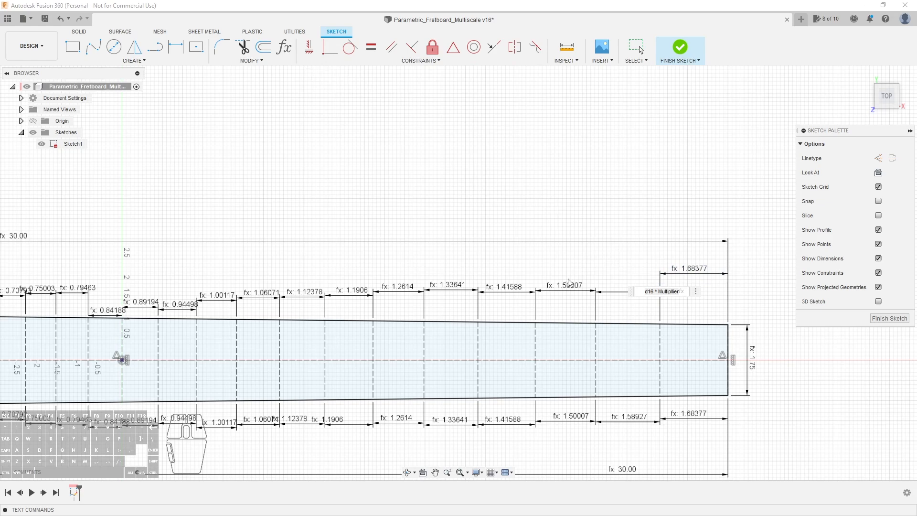
pyautogui.scroll(-2, 720, 328)
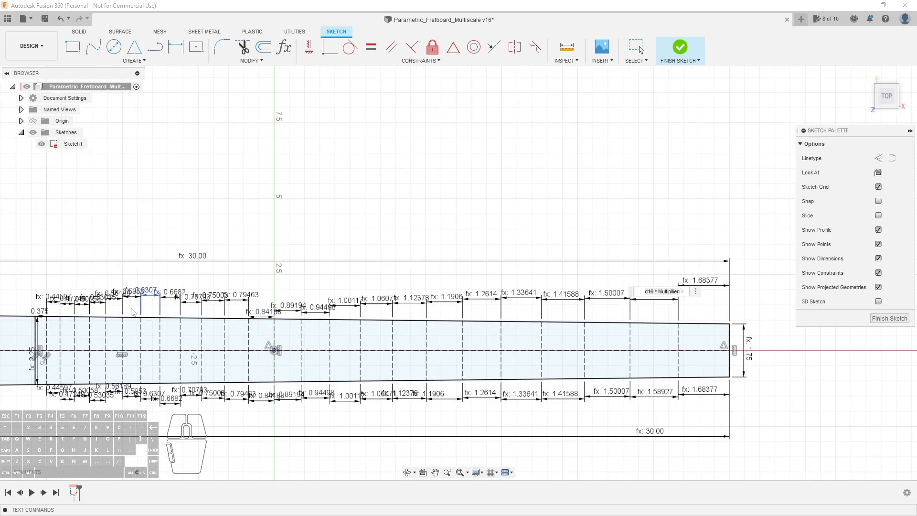
pyautogui.scroll(2, 690, 300)
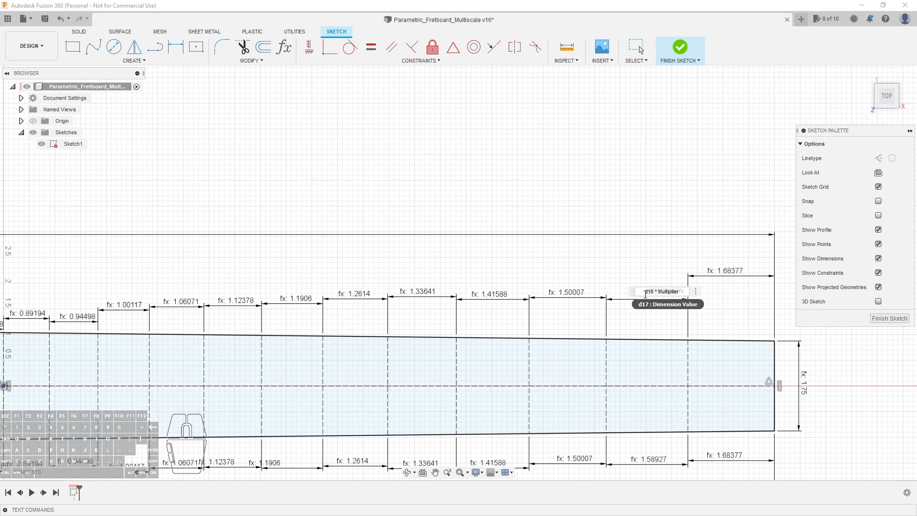
pyautogui.click(617, 260)
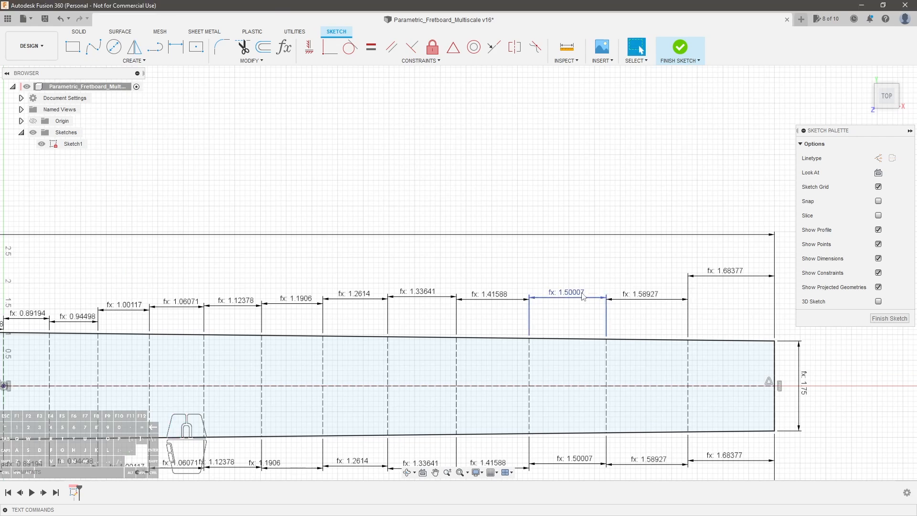
pyautogui.doubleClick(566, 296)
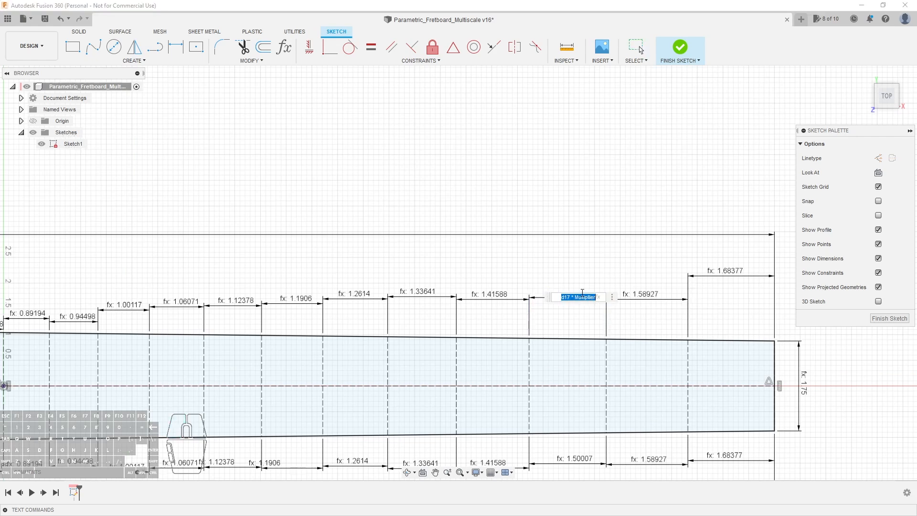
# Set the second fret spacing dimension from the nut on the upper edge to LowE_Fret1 * Multiplier^1
pyautogui.doubleClick(647, 301)
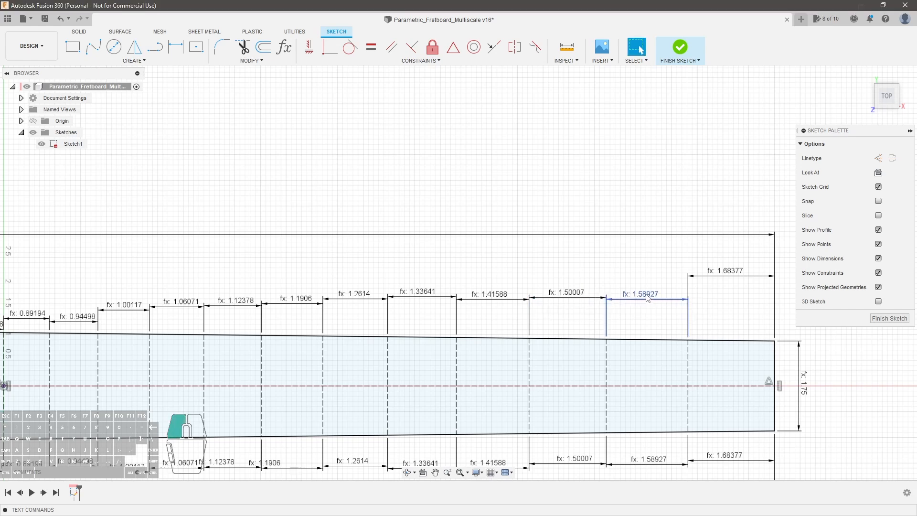
pyautogui.doubleClick(642, 299)
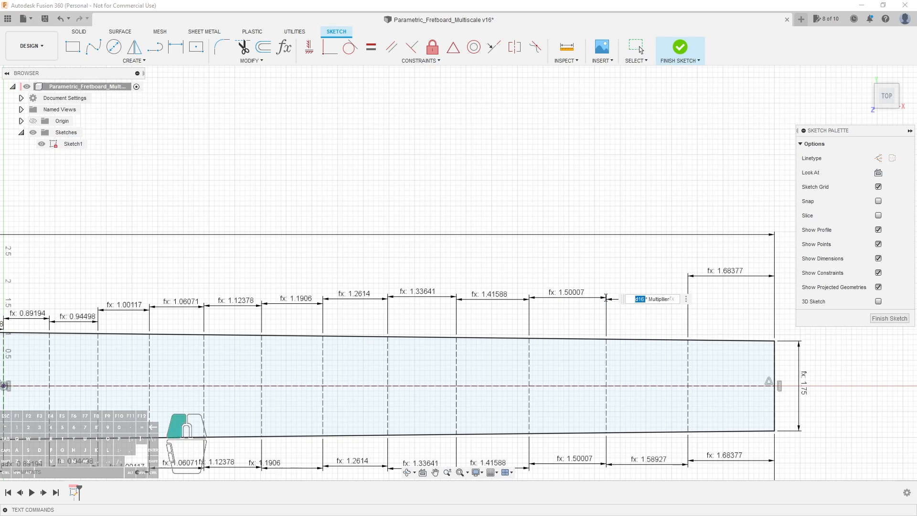
pyautogui.press('BackSpace')
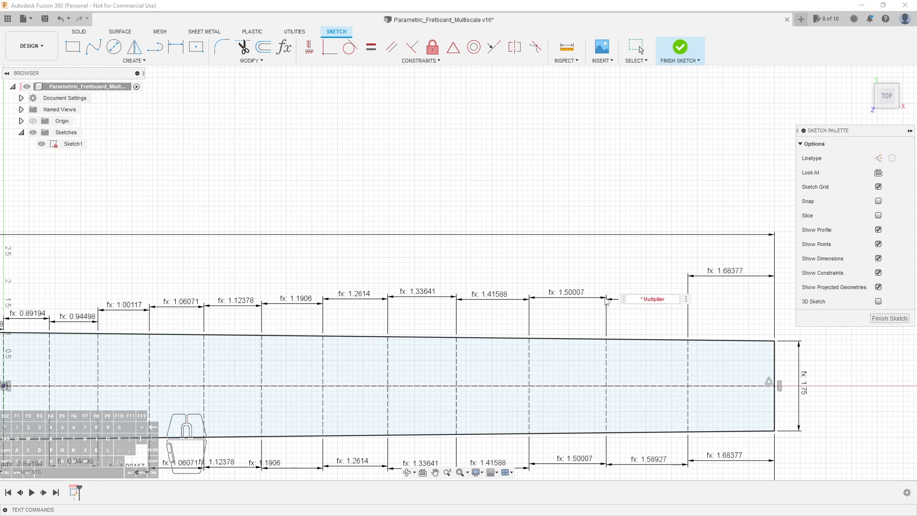
pyautogui.write('Low')
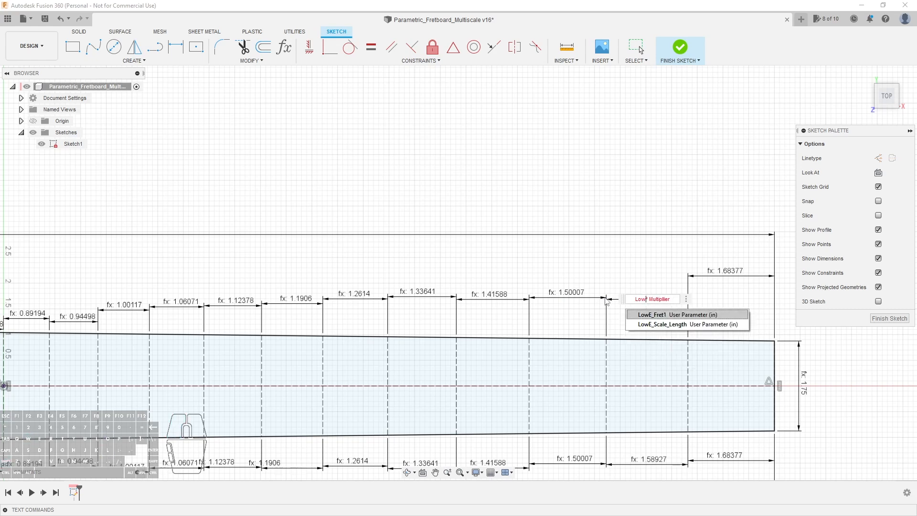
pyautogui.press('Return')
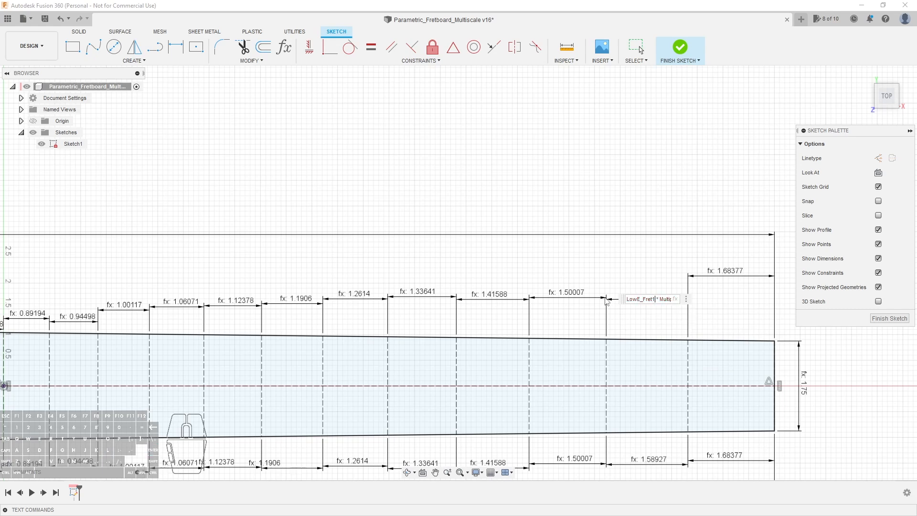
pyautogui.moveTo(656, 300); pyautogui.dragTo(721, 302)
pyautogui.click(670, 300)
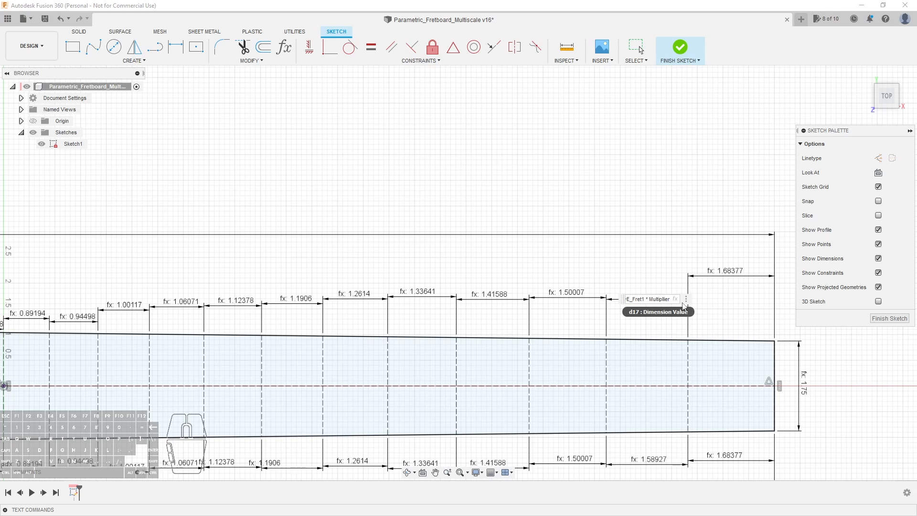
pyautogui.press('End')
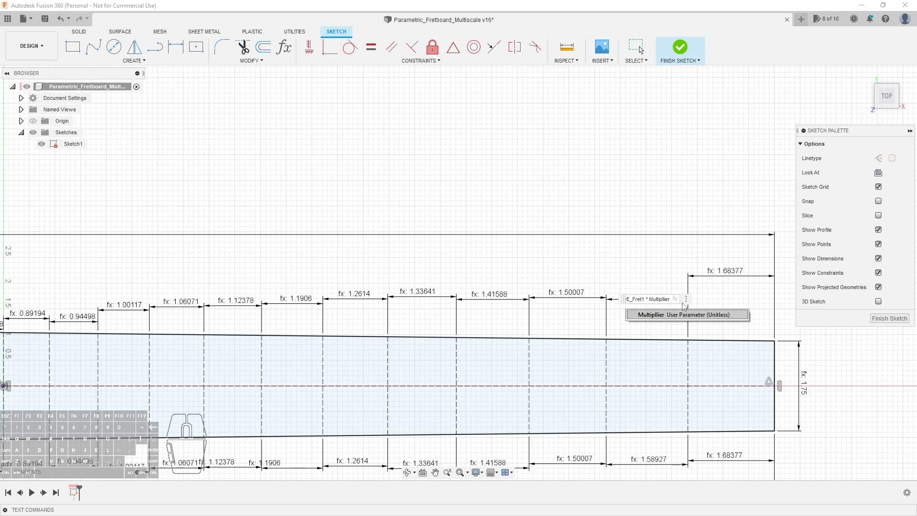
pyautogui.write('^1')
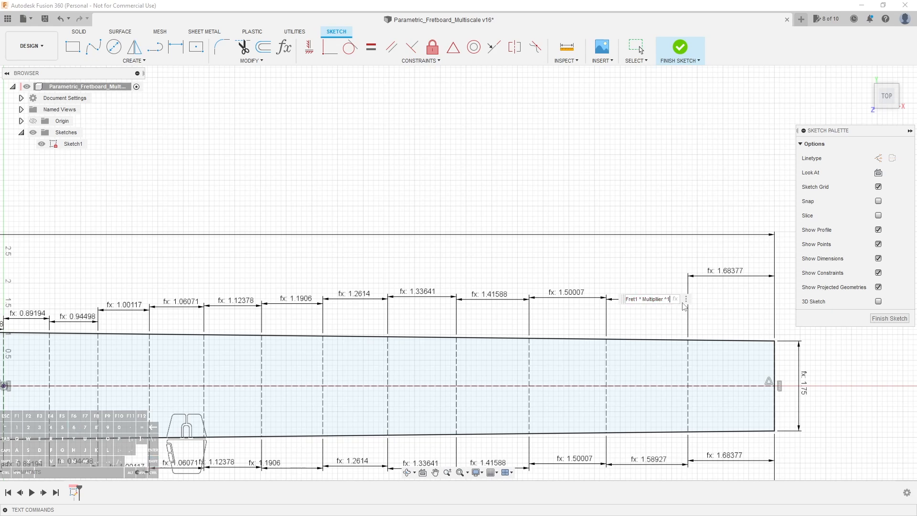
pyautogui.press('Return')
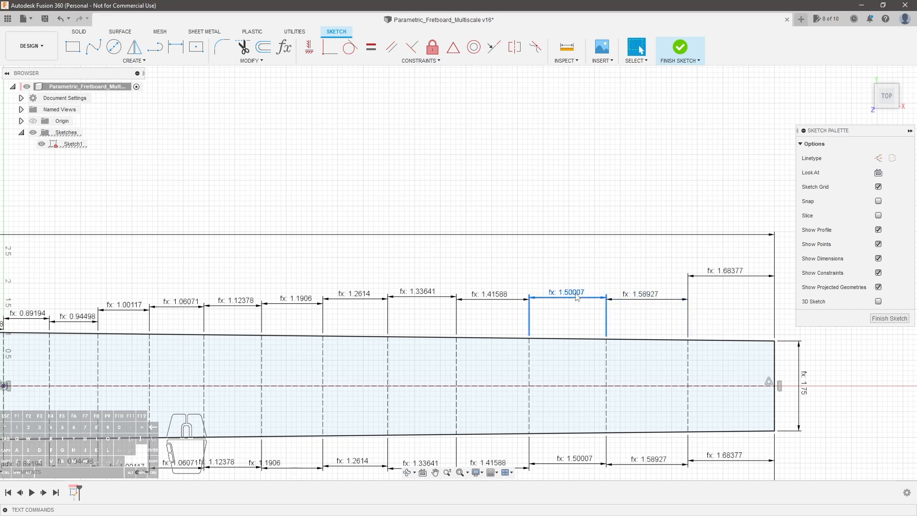
# Set the third fret spacing dimension from the nut on the upper edge to LowE_Fret1 * Multiplier^2
pyautogui.doubleClick(582, 295)
pyautogui.doubleClick(566, 297)
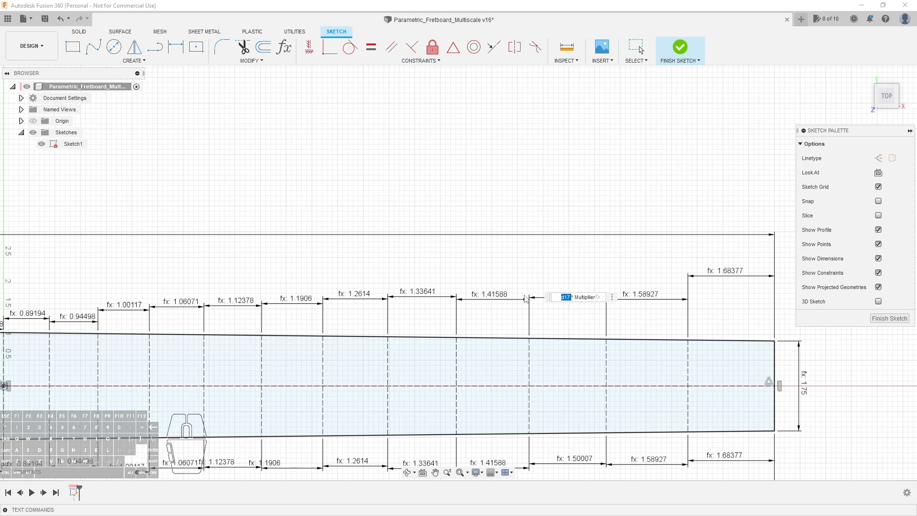
pyautogui.press('BackSpace')
pyautogui.write('Low')
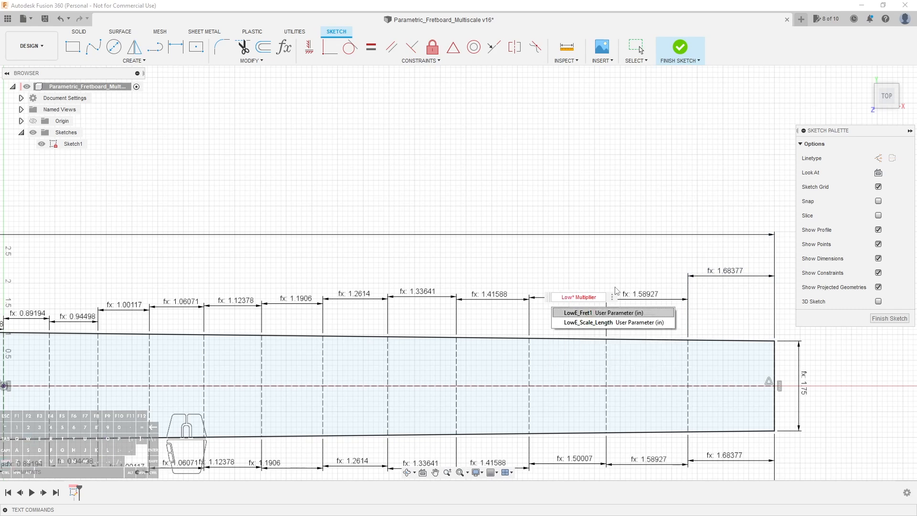
pyautogui.press('Return')
pyautogui.hotkey('ctrl', 'shift', 'Right')
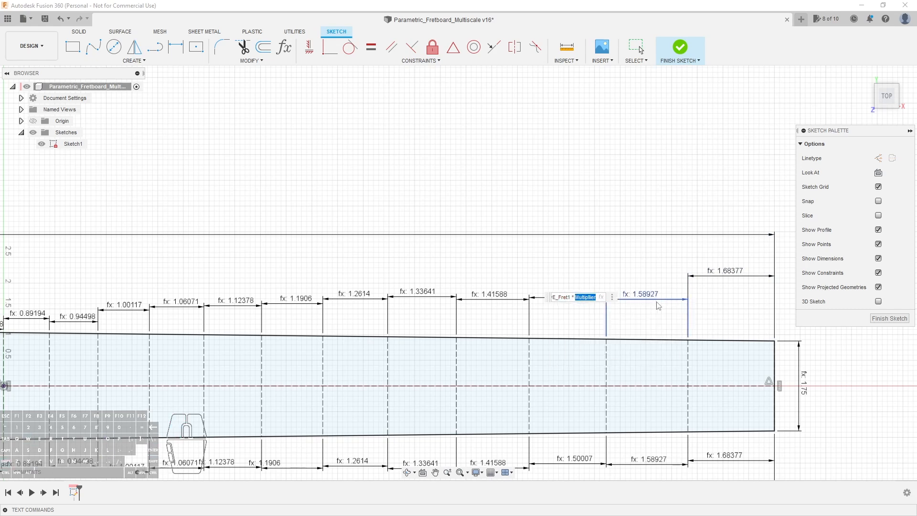
pyautogui.click(596, 297)
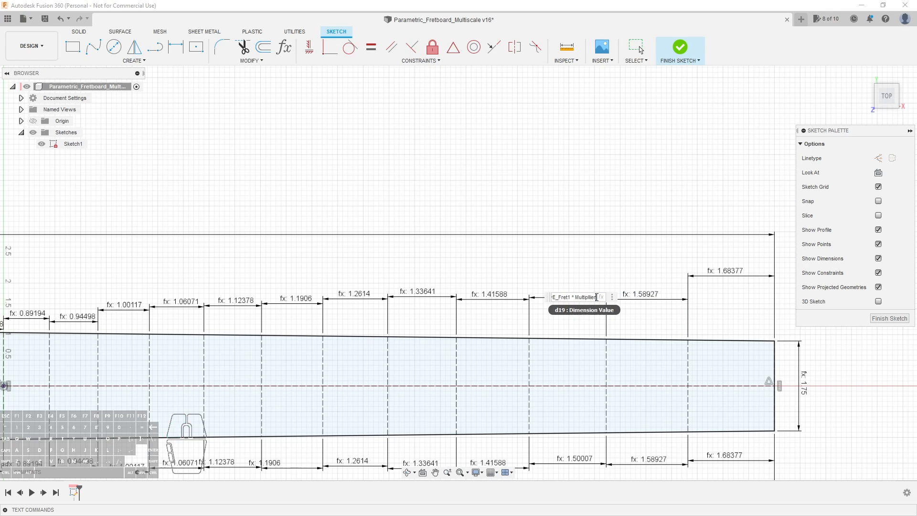
pyautogui.press('shift')
pyautogui.write('^2')
pyautogui.press('Return')
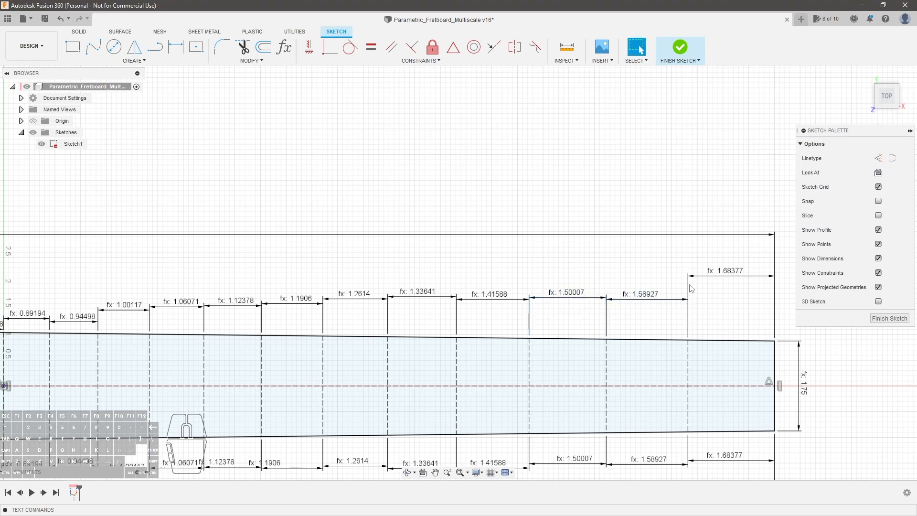
# Review the expressions of the first three upper fret spacing dimensions from the nut, without changing them
pyautogui.doubleClick(713, 271)
pyautogui.press('Escape')
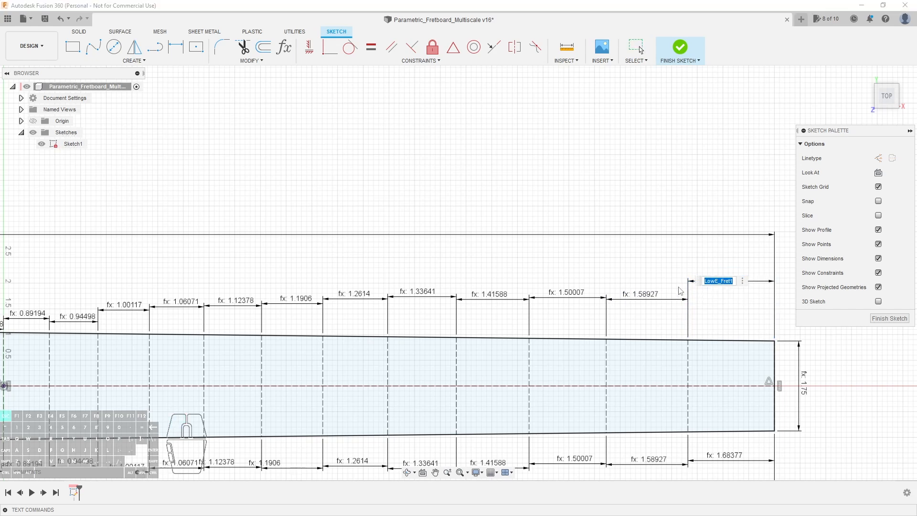
pyautogui.doubleClick(649, 296)
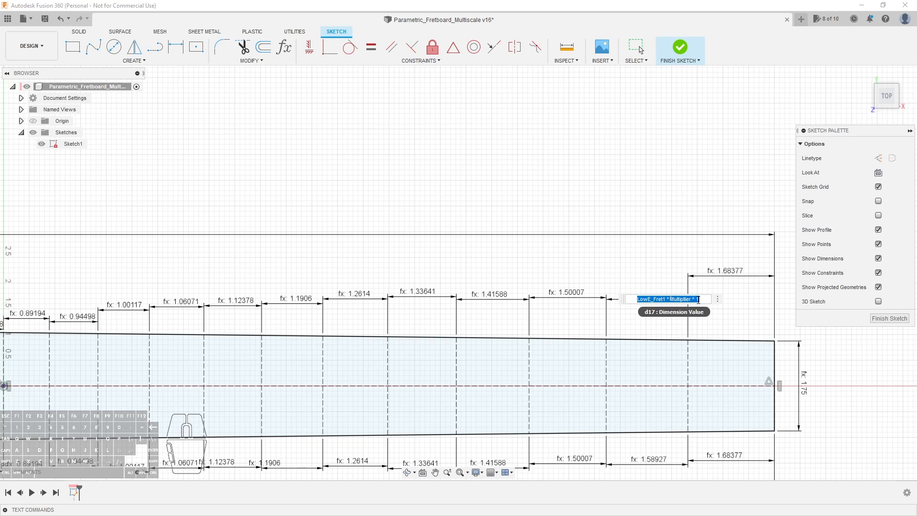
pyautogui.press('Escape')
pyautogui.doubleClick(579, 298)
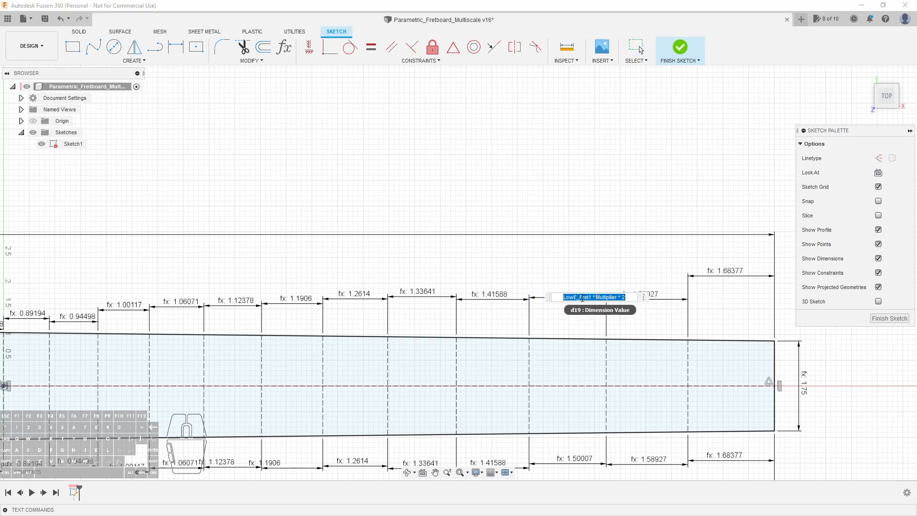
pyautogui.press('Escape')
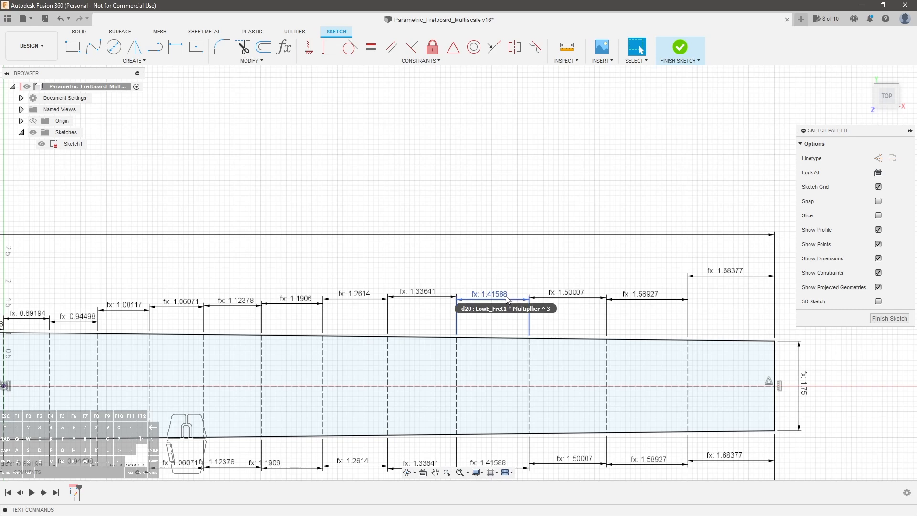
# Review the expressions of the fourth through eighth upper fret spacing dimensions, leaving each as it is
pyautogui.doubleClick(507, 299)
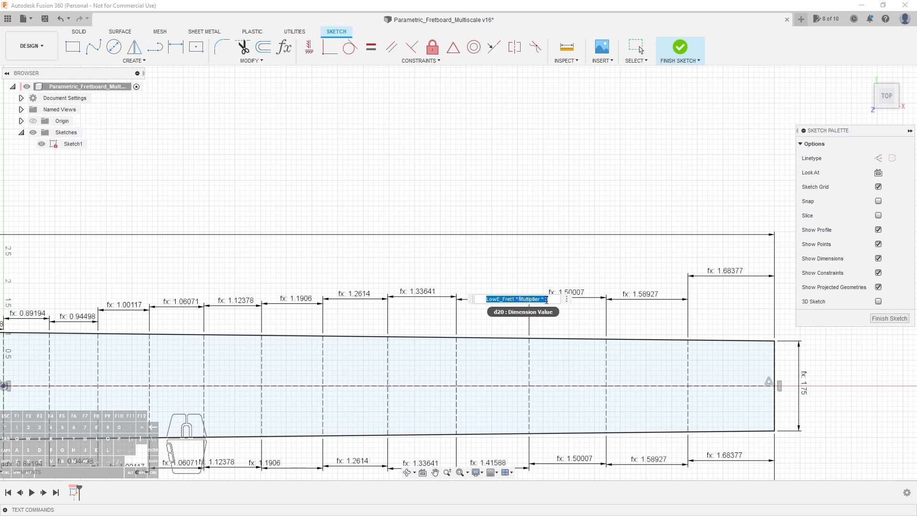
pyautogui.press('Escape')
pyautogui.doubleClick(417, 293)
pyautogui.press('Escape')
pyautogui.doubleClick(364, 298)
pyautogui.press('Escape')
pyautogui.doubleClick(302, 304)
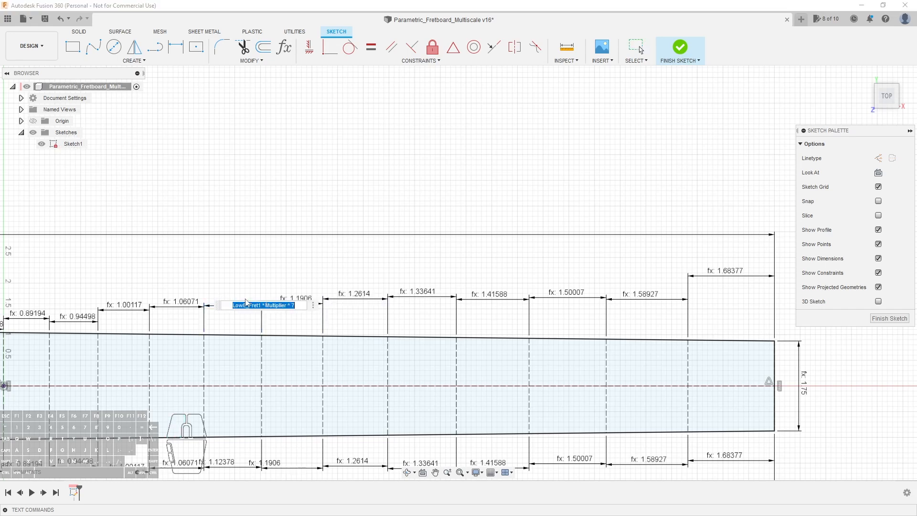
pyautogui.press('Escape')
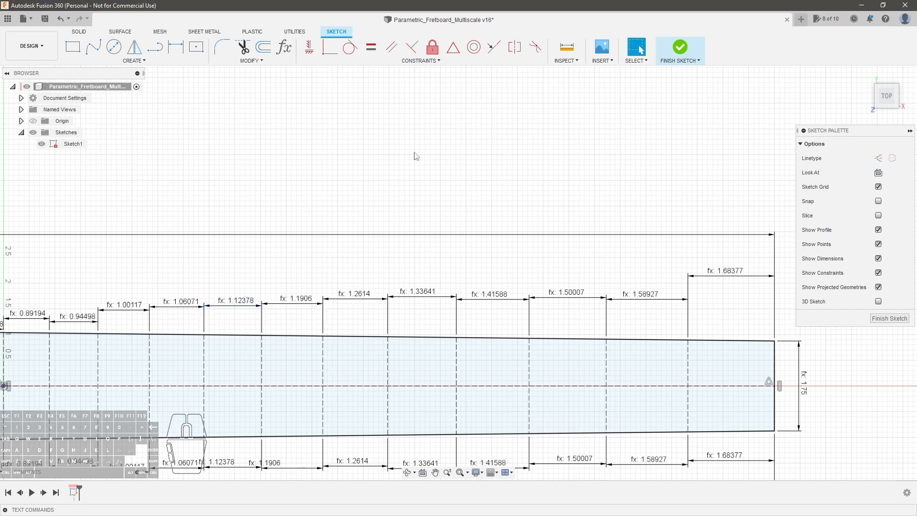
# Move the first upper fret spacing dimension at the nut closer to the fretboard, level with the neighbouring dimensions
pyautogui.scroll(-5, 343, 172)
pyautogui.click(520, 274)
pyautogui.click(639, 217)
pyautogui.scroll(2, 639, 217)
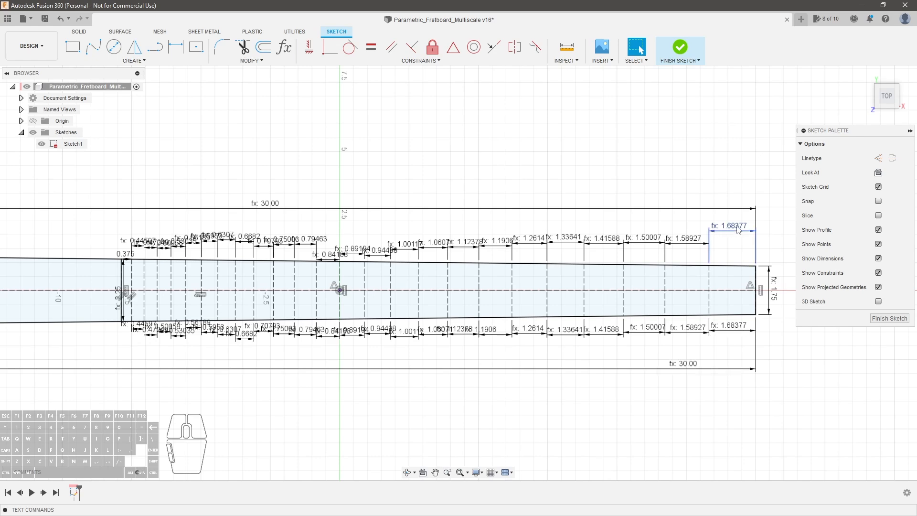
pyautogui.moveTo(730, 231); pyautogui.dragTo(731, 242)
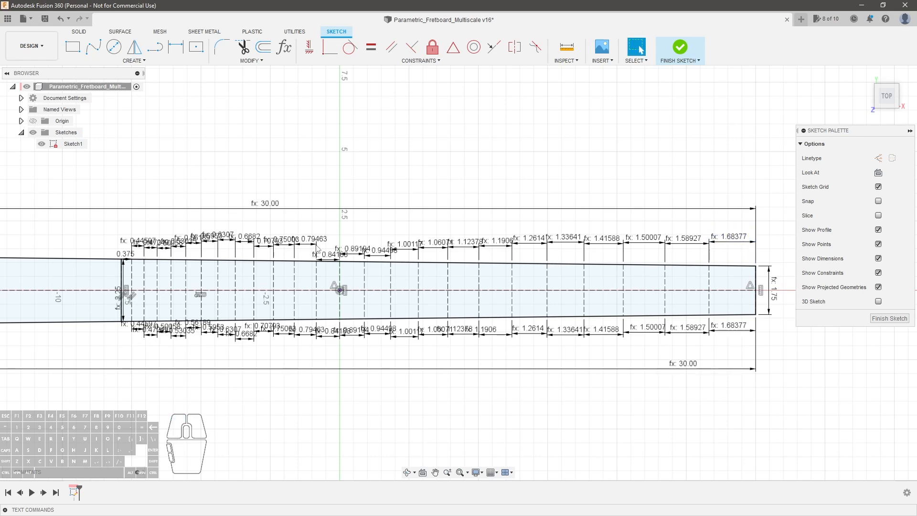
# Check the expressions behind the first three fret spacing dimensions on the lower edge, starting from the nut
pyautogui.scroll(1, 619, 255)
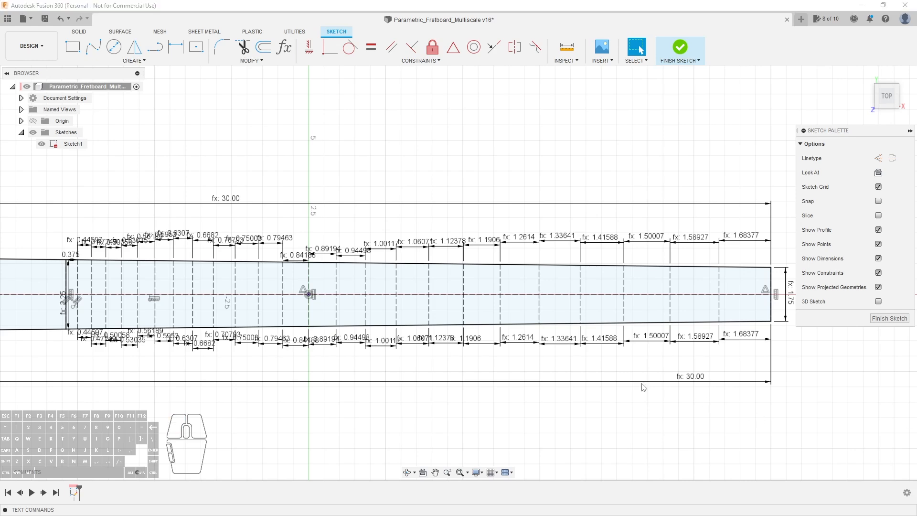
pyautogui.scroll(-5, 679, 396)
pyautogui.scroll(8, 749, 372)
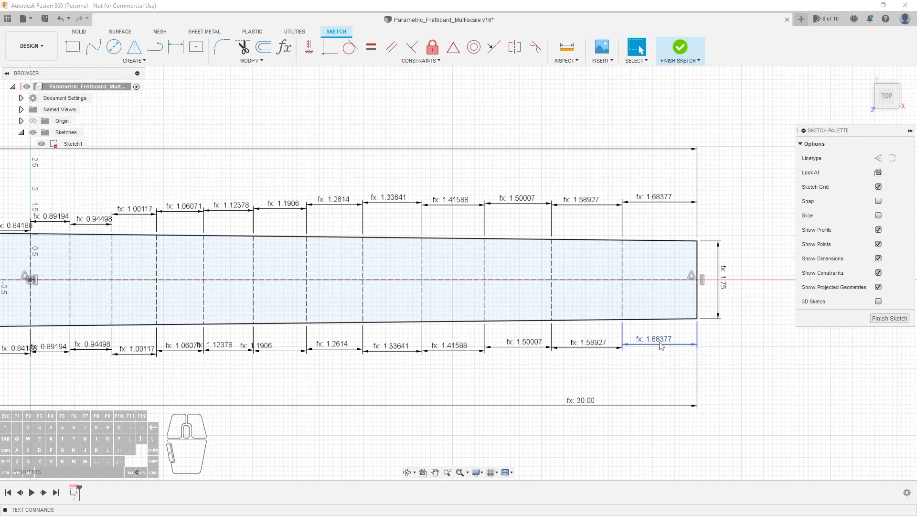
pyautogui.doubleClick(664, 345)
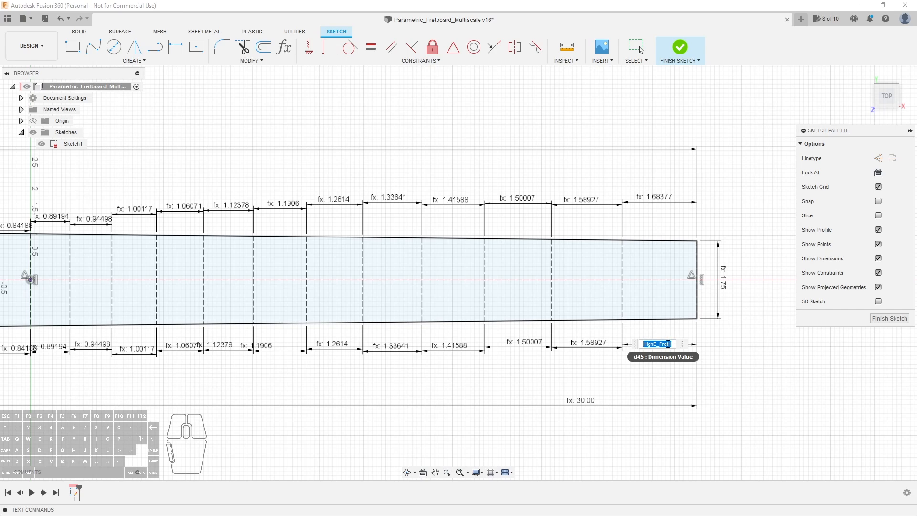
pyautogui.press('Escape')
pyautogui.doubleClick(607, 344)
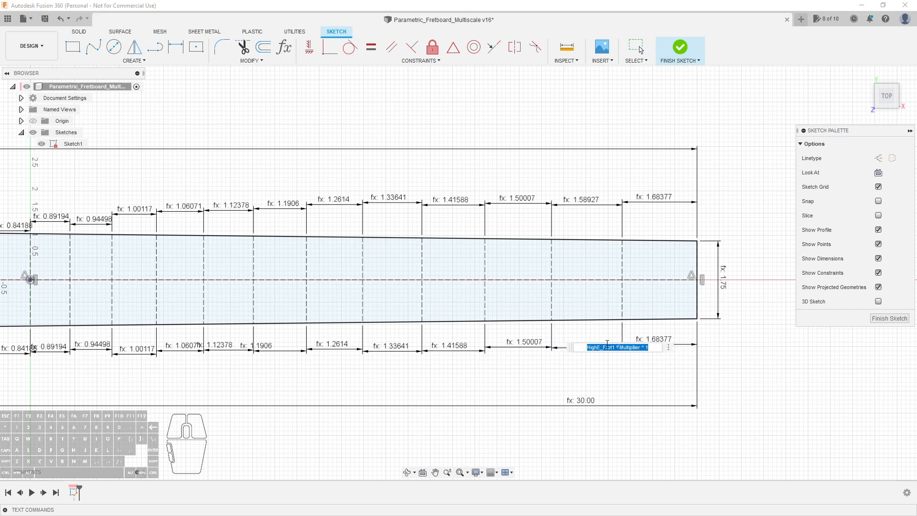
pyautogui.press('Escape')
pyautogui.doubleClick(526, 342)
pyautogui.press('Escape')
# Check the expressions behind the fourth, fifth and sixth fret spacing dimensions on the lower edge
pyautogui.click(472, 352)
pyautogui.doubleClick(472, 353)
pyautogui.press('Escape')
pyautogui.doubleClick(391, 346)
pyautogui.press('Escape')
pyautogui.doubleClick(345, 345)
pyautogui.press('Escape')
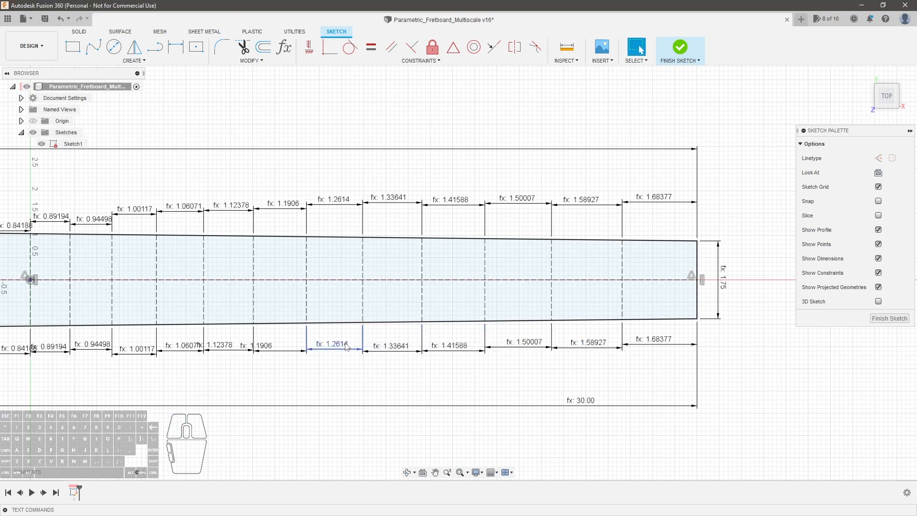
# Move the upper 0.84188 fret spacing dimension beside the origin slightly farther above the fretboard edge
pyautogui.scroll(-4, 702, 296)
pyautogui.scroll(1, 557, 290)
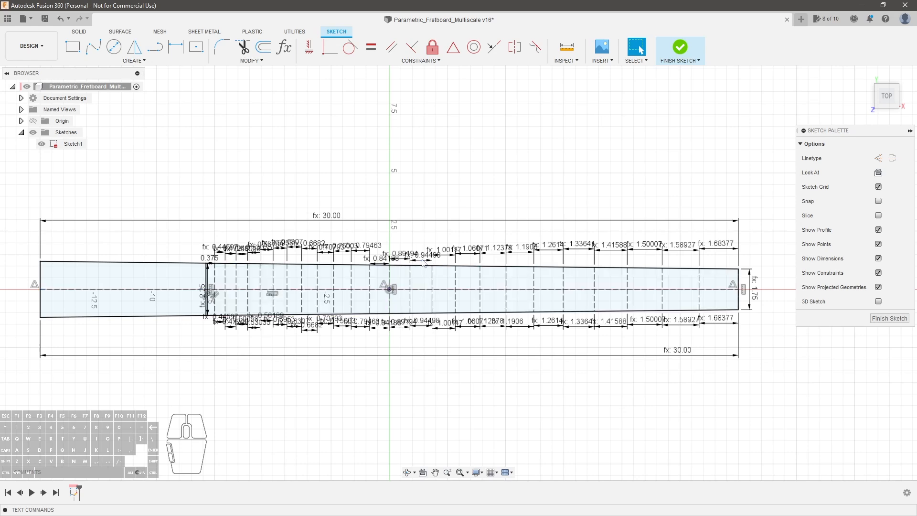
pyautogui.scroll(1, 411, 254)
pyautogui.moveTo(376, 265); pyautogui.dragTo(376, 260)
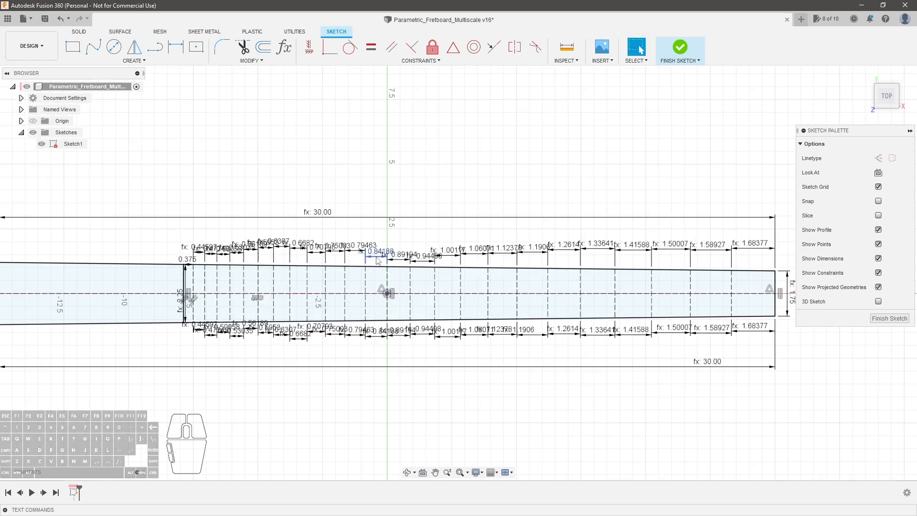
pyautogui.scroll(-3, 378, 268)
pyautogui.scroll(4, 476, 273)
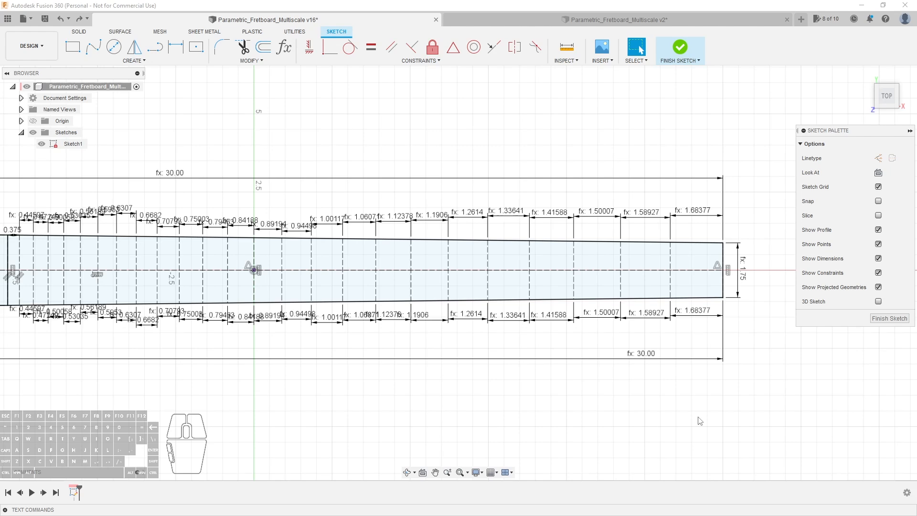
pyautogui.scroll(-2, 379, 287)
pyautogui.scroll(2, 334, 281)
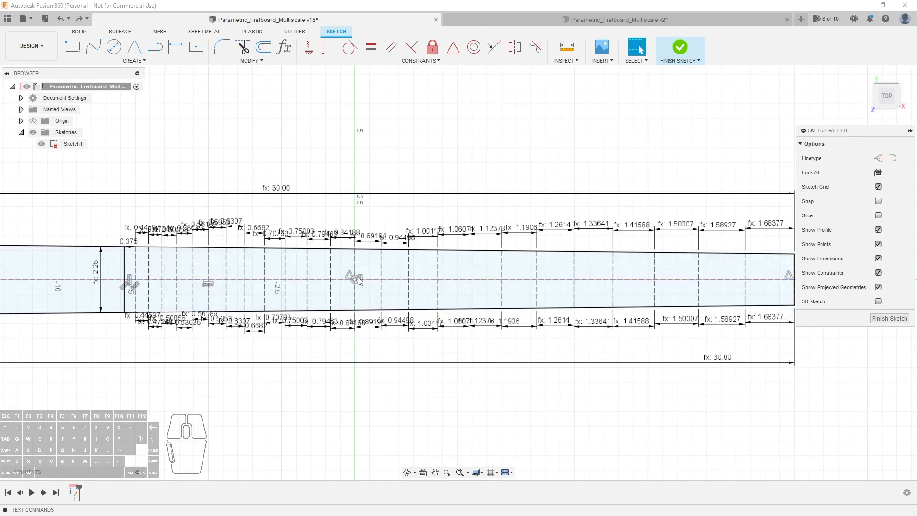
# Try a vertical constraint on the ninth fret line counted from the nut
pyautogui.scroll(2, 359, 281)
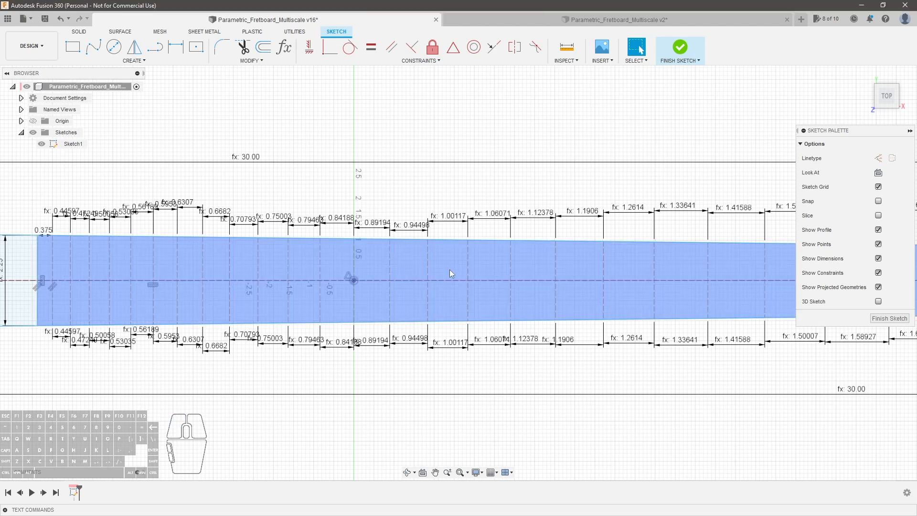
pyautogui.click(465, 265)
pyautogui.click(309, 46)
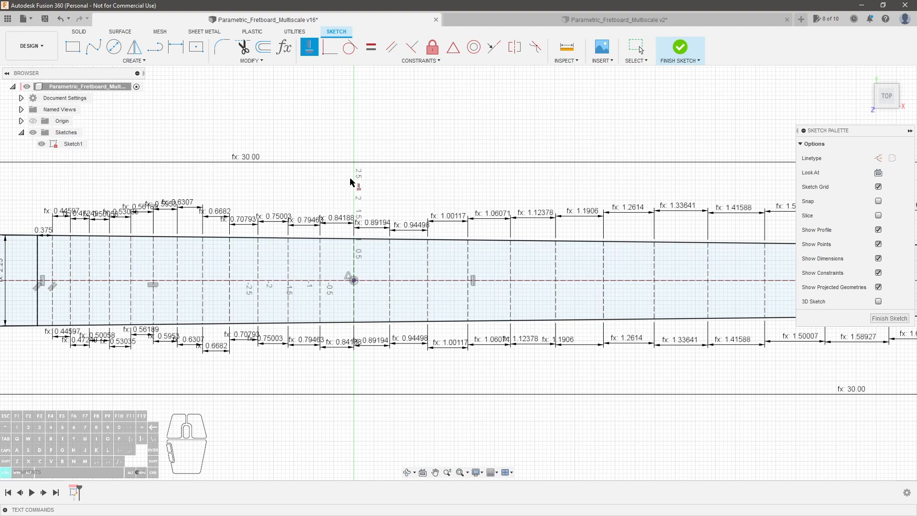
pyautogui.press('Escape')
pyautogui.scroll(-2, 357, 248)
pyautogui.scroll(1, 499, 204)
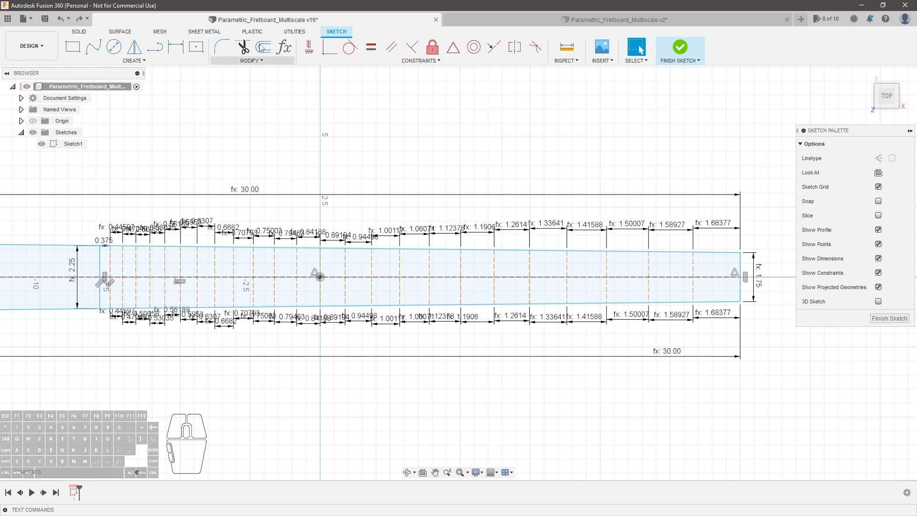
# Add a unitless user parameter named Vertical_Fret with the expression 12
pyautogui.click(284, 47)
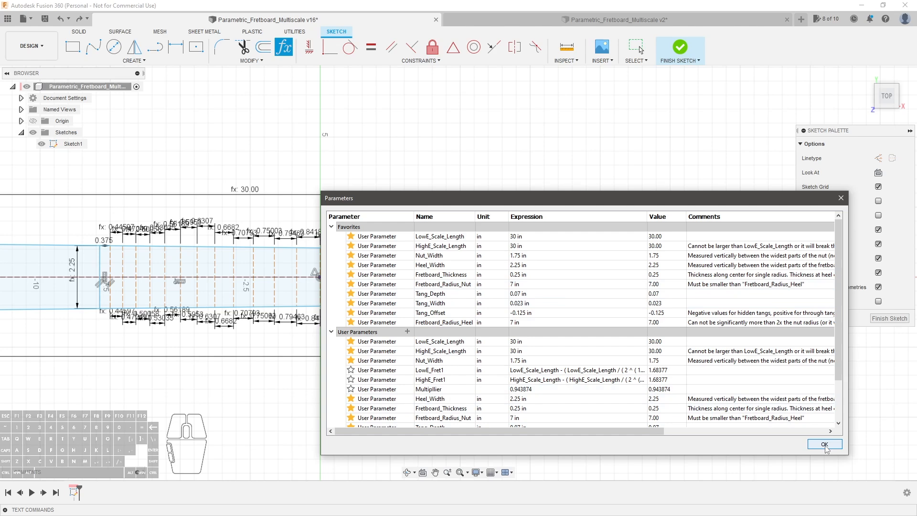
pyautogui.moveTo(825, 445); pyautogui.dragTo(717, 420)
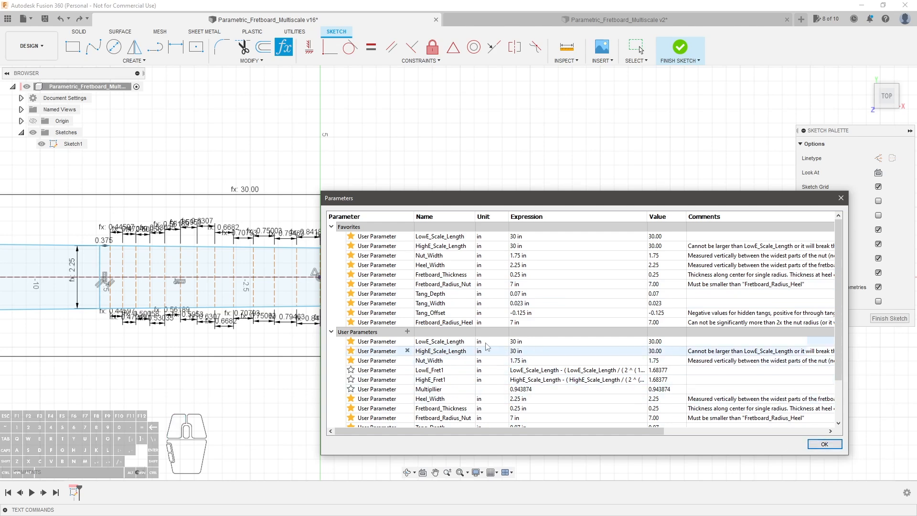
pyautogui.scroll(-2, 408, 329)
pyautogui.click(407, 283)
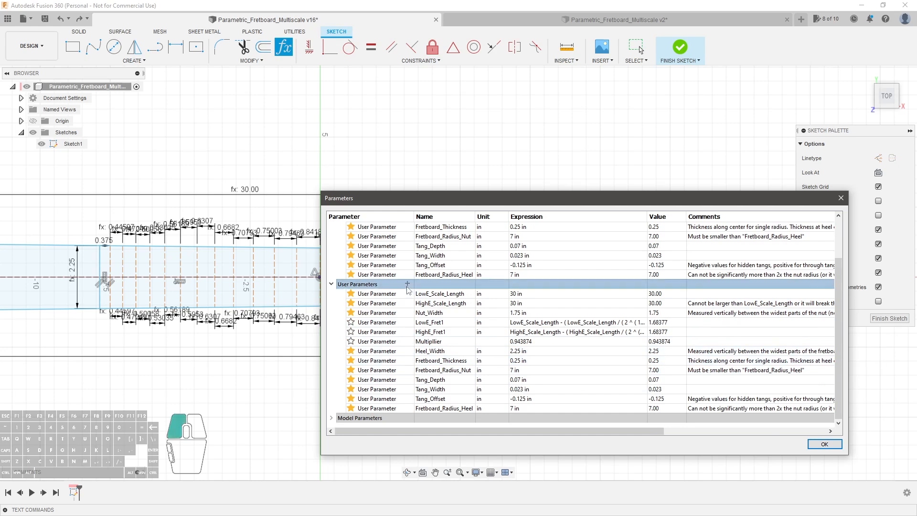
pyautogui.press('shift')
pyautogui.write('Vertical_Fret')
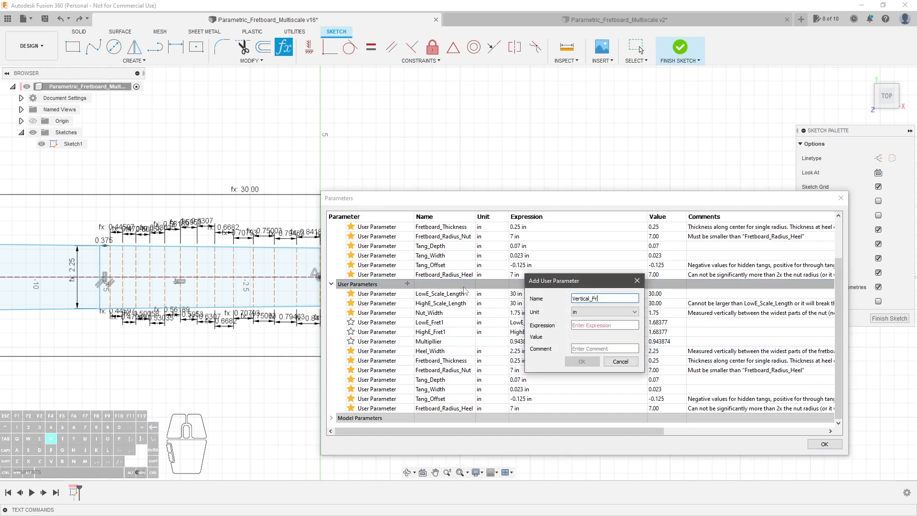
pyautogui.press('Tab')
pyautogui.click(602, 312)
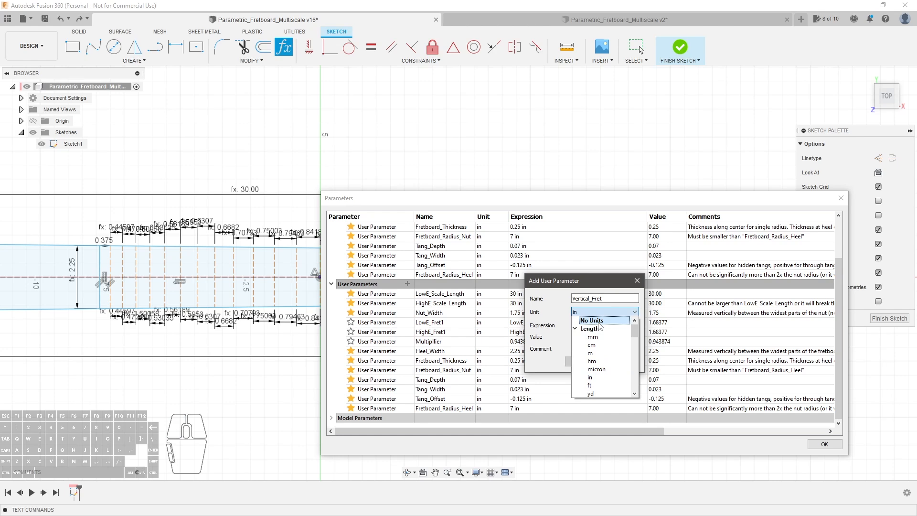
pyautogui.click(599, 322)
pyautogui.click(602, 328)
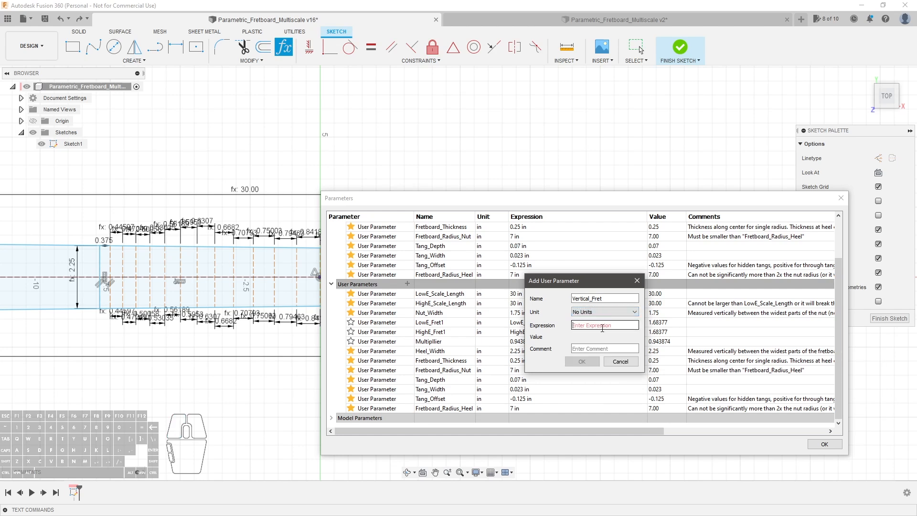
pyautogui.write('12')
pyautogui.press('Return')
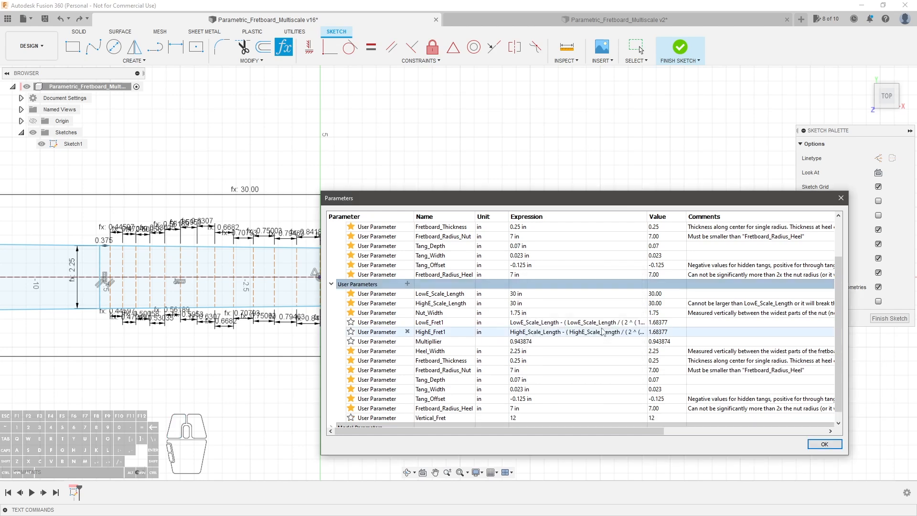
# Mark Vertical_Fret as a favorite parameter, collapse the user parameters and close the parameter table
pyautogui.click(351, 418)
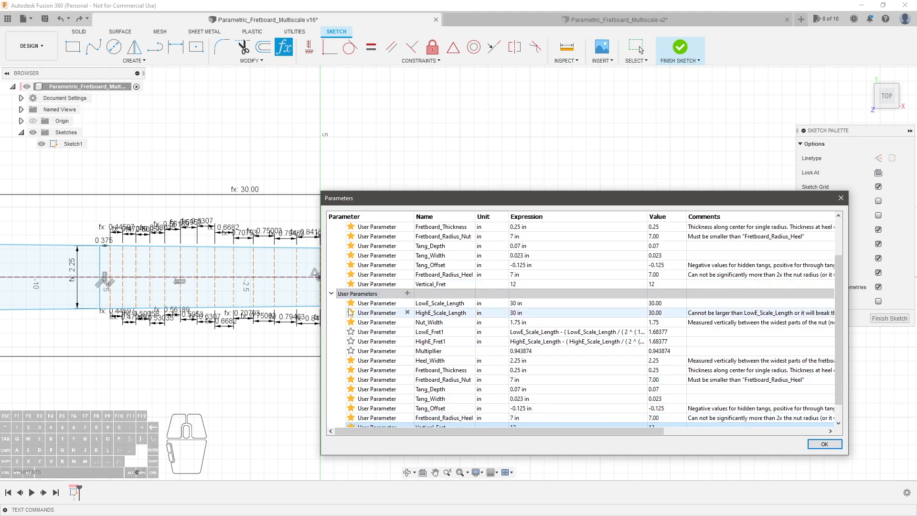
pyautogui.click(331, 294)
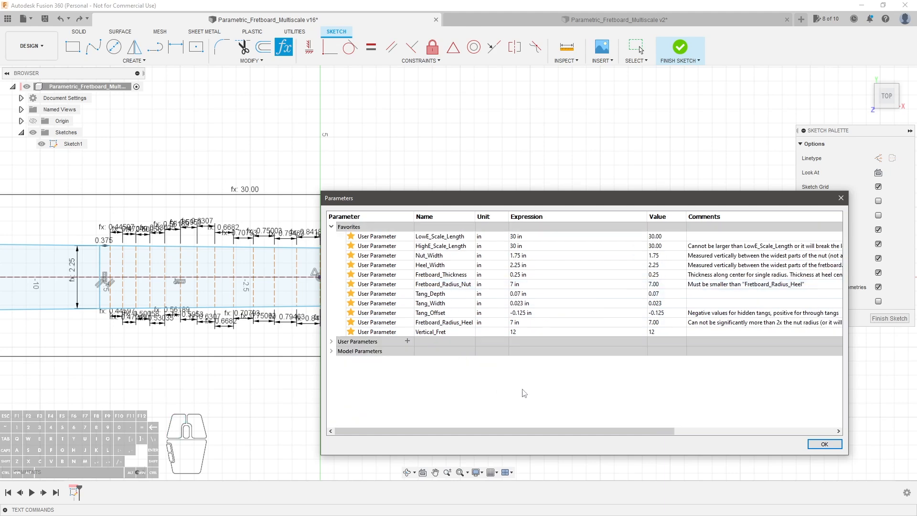
pyautogui.click(824, 444)
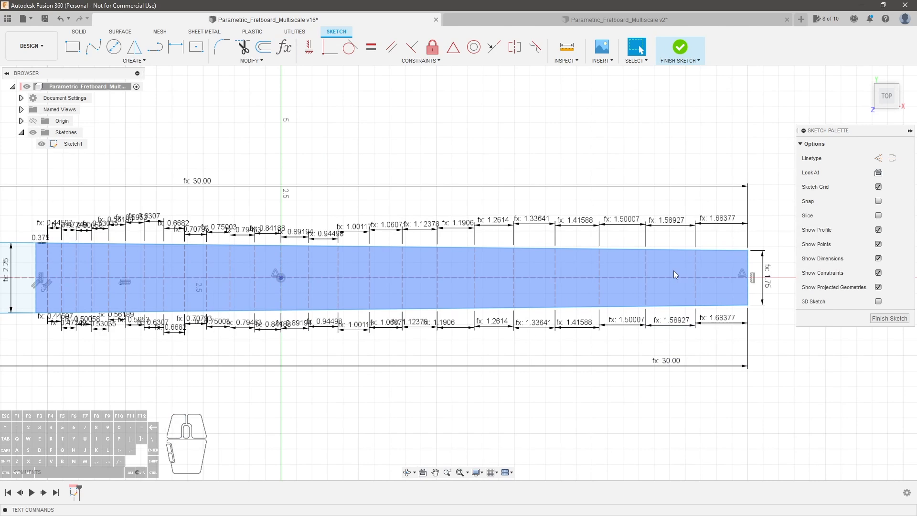
# Place two sketch points, one near the upper fretboard edge and one near the lower edge, between the origin and the nut
pyautogui.click(168, 62)
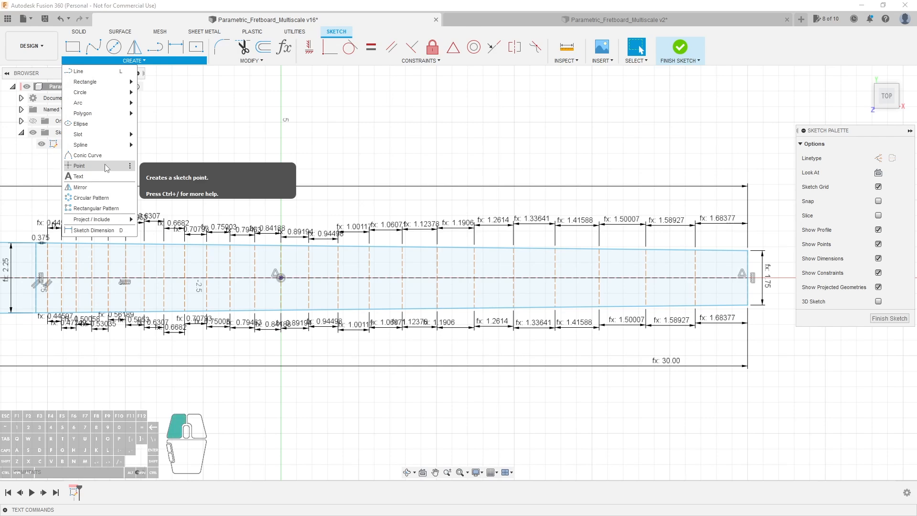
pyautogui.click(79, 165)
pyautogui.scroll(1, 407, 250)
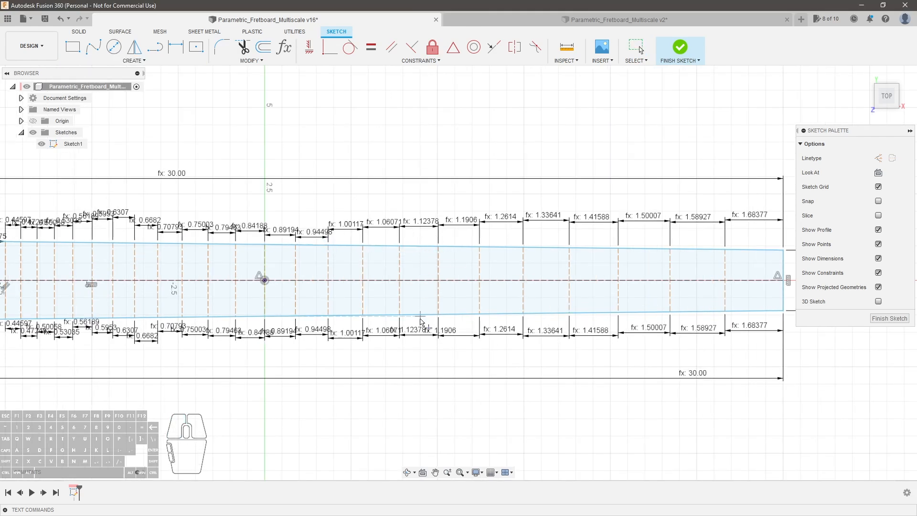
pyautogui.click(423, 246)
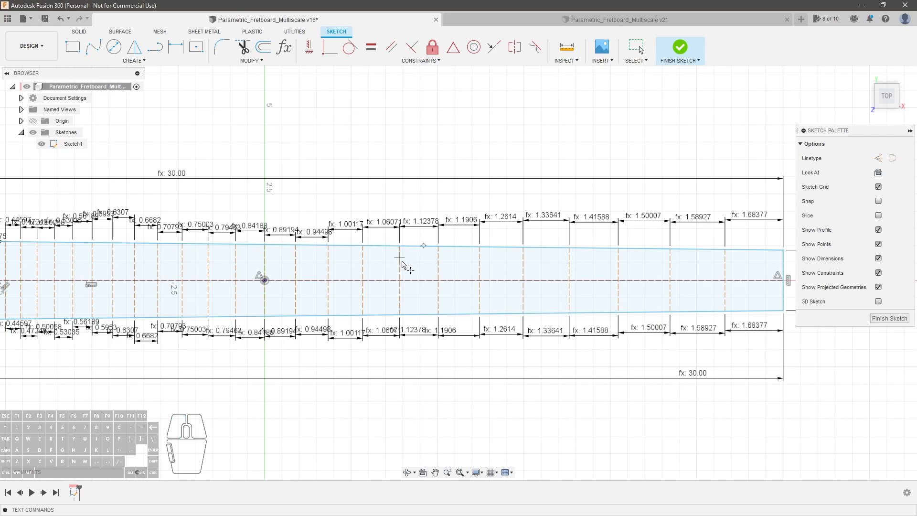
pyautogui.click(387, 315)
pyautogui.press('Escape')
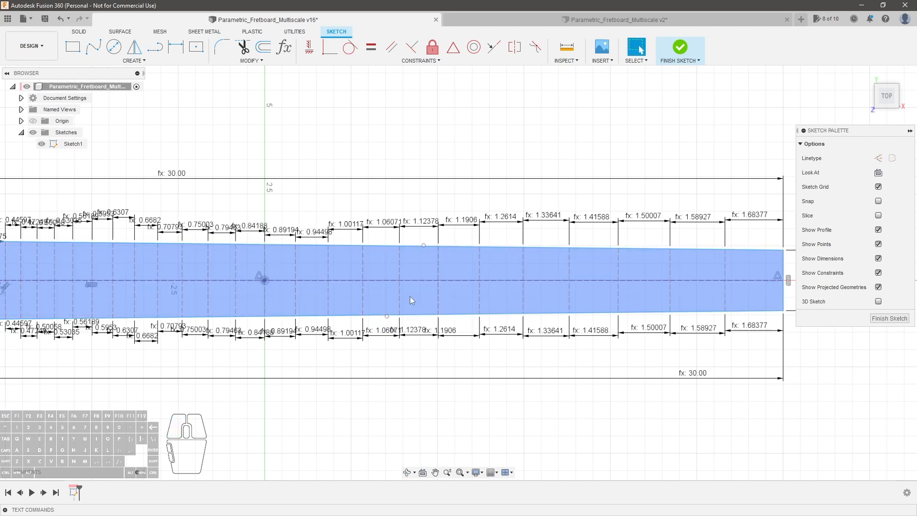
# Make the lower sketch point coincident with the lower fretboard edge and the upper point coincident with the upper edge
pyautogui.scroll(5, 386, 324)
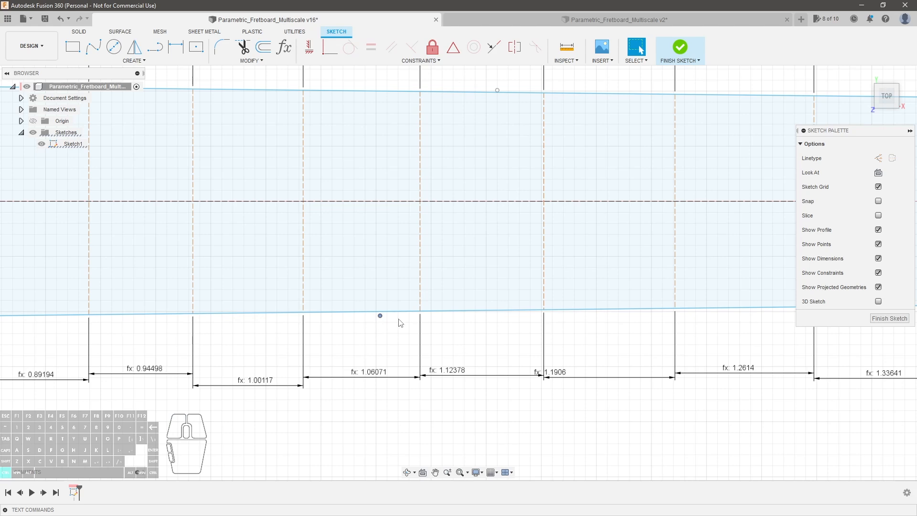
pyautogui.click(401, 313)
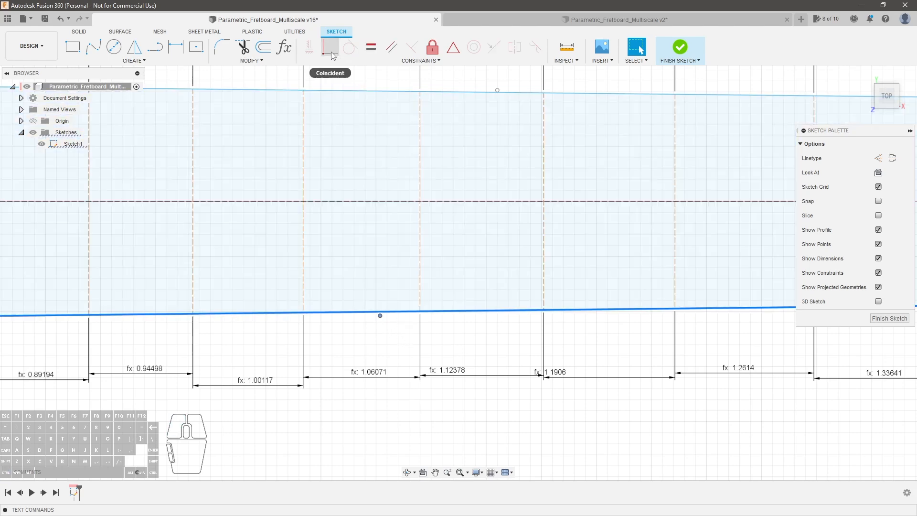
pyautogui.click(329, 46)
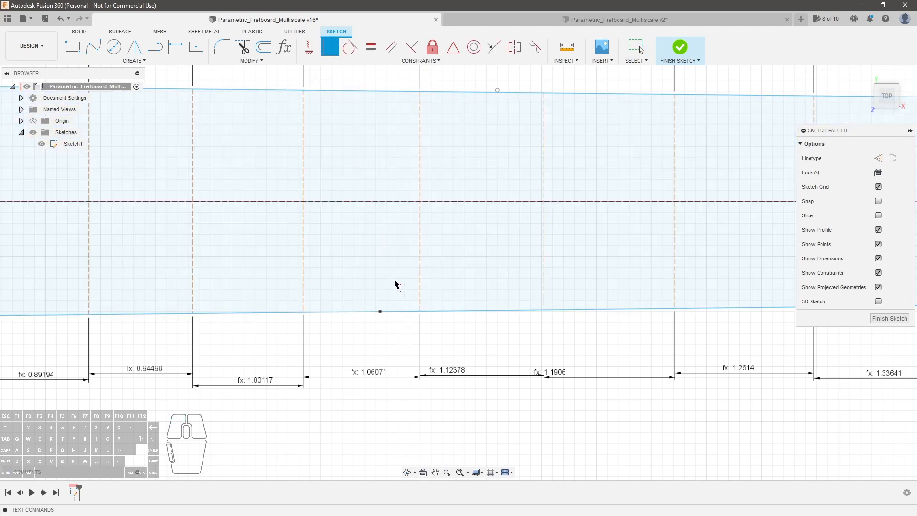
pyautogui.scroll(-4, 392, 278)
pyautogui.scroll(8, 446, 258)
pyautogui.click(463, 221)
pyautogui.click(440, 217)
pyautogui.scroll(8, 436, 213)
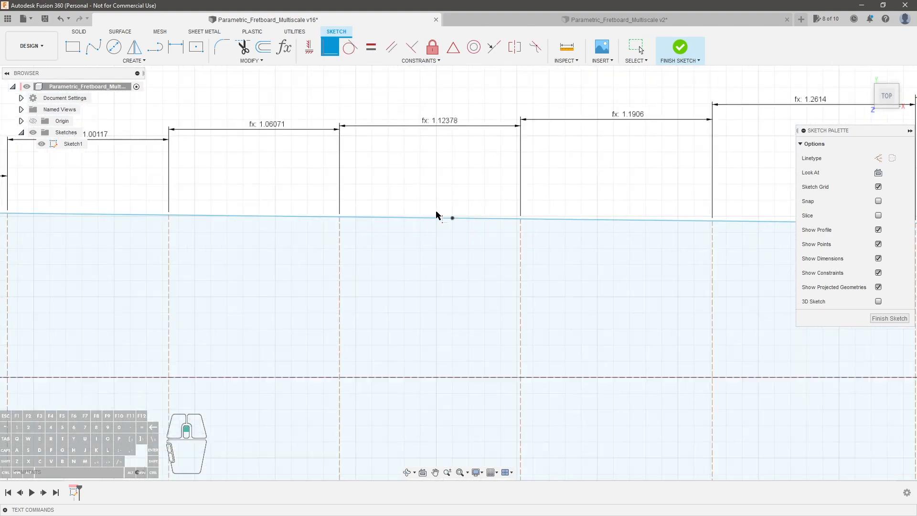
pyautogui.press('Escape')
# Align the two edge points with a vertical constraint and slide the pair slightly along the edges toward the nut
pyautogui.scroll(-1, 460, 276)
pyautogui.scroll(1, 460, 280)
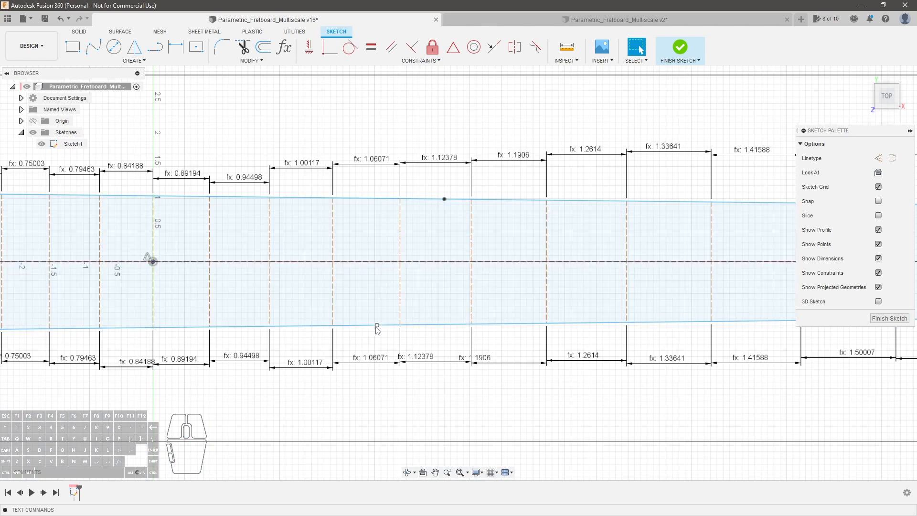
pyautogui.moveTo(381, 328); pyautogui.dragTo(427, 330)
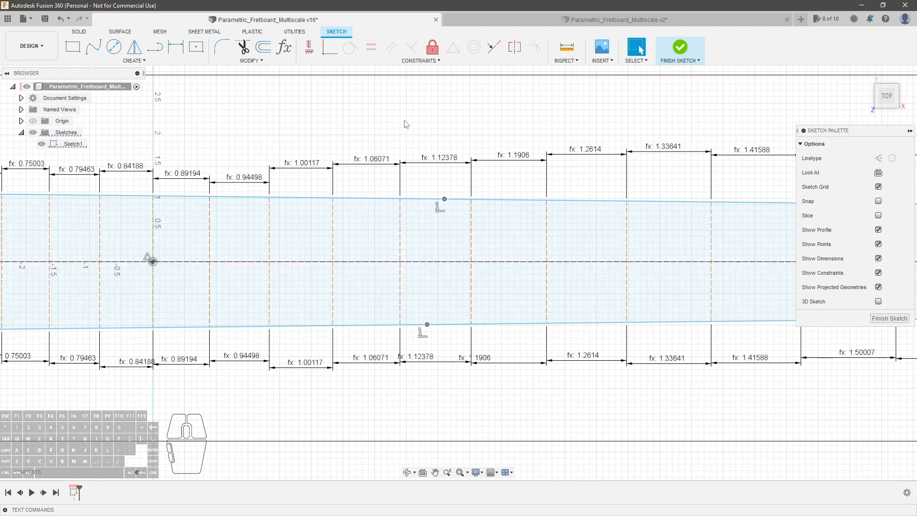
pyautogui.click(309, 46)
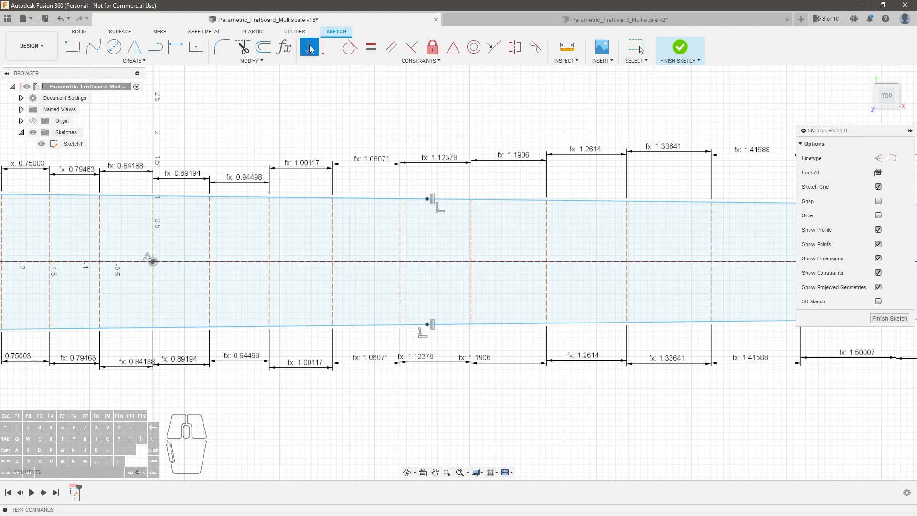
pyautogui.scroll(-4, 478, 315)
pyautogui.press('Escape')
pyautogui.moveTo(452, 275)
pyautogui.mouseDown()
pyautogui.moveTo(531, 282)
pyautogui.moveTo(432, 278)
pyautogui.moveTo(475, 280)
pyautogui.mouseUp()
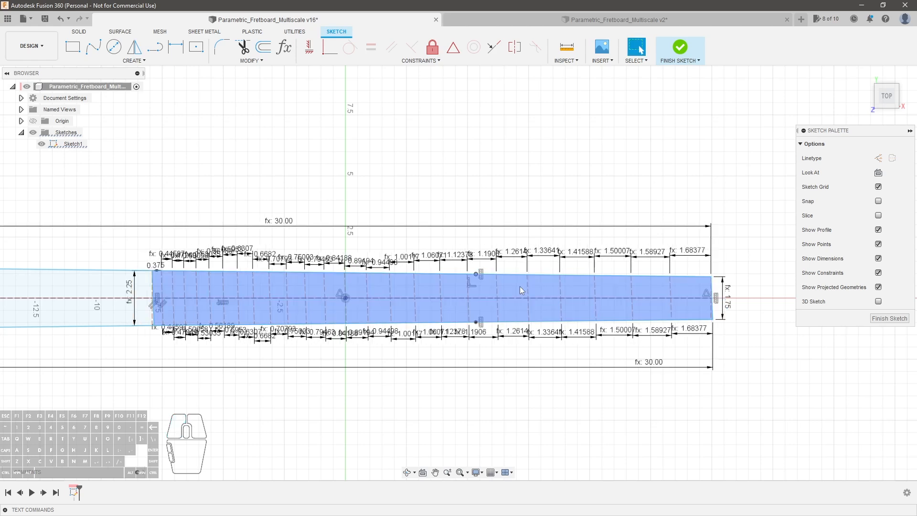
# Place a horizontal dimension from the upper edge point to the nut's upper corner, above the 30.00 scale length dimension
pyautogui.click(566, 181)
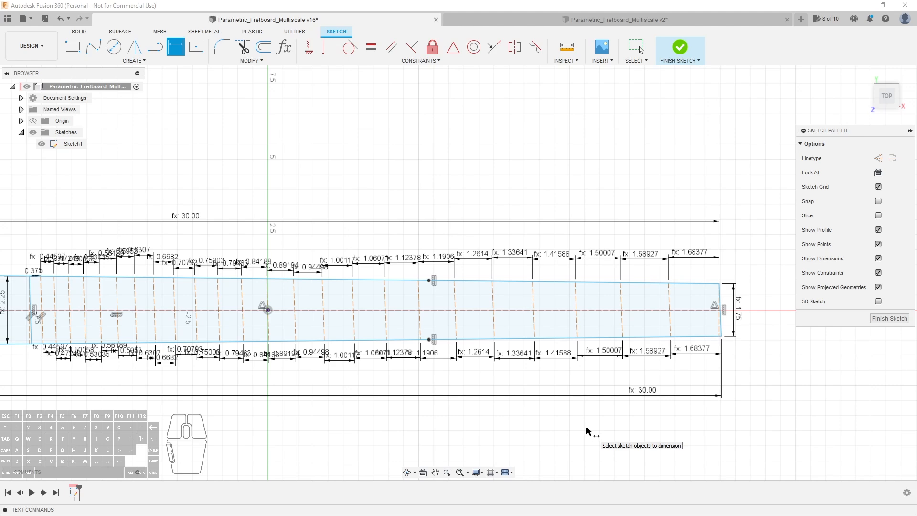
pyautogui.click(432, 282)
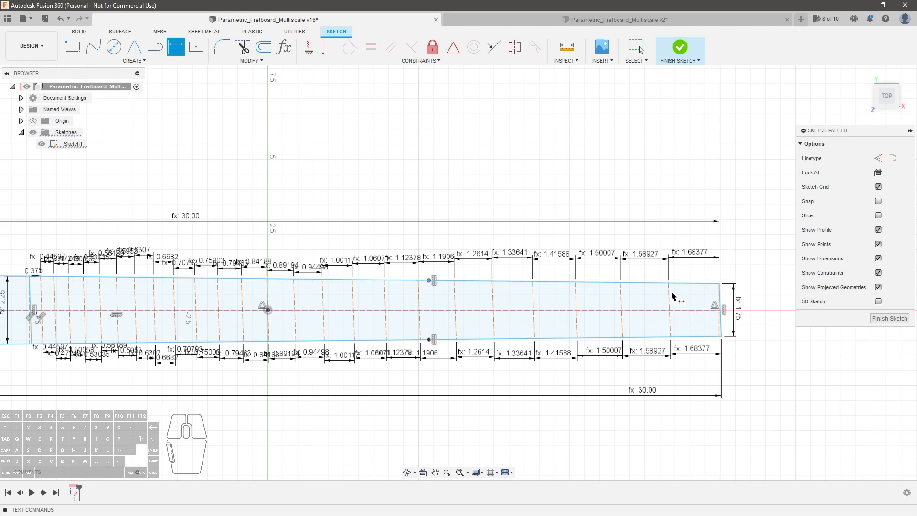
pyautogui.click(719, 283)
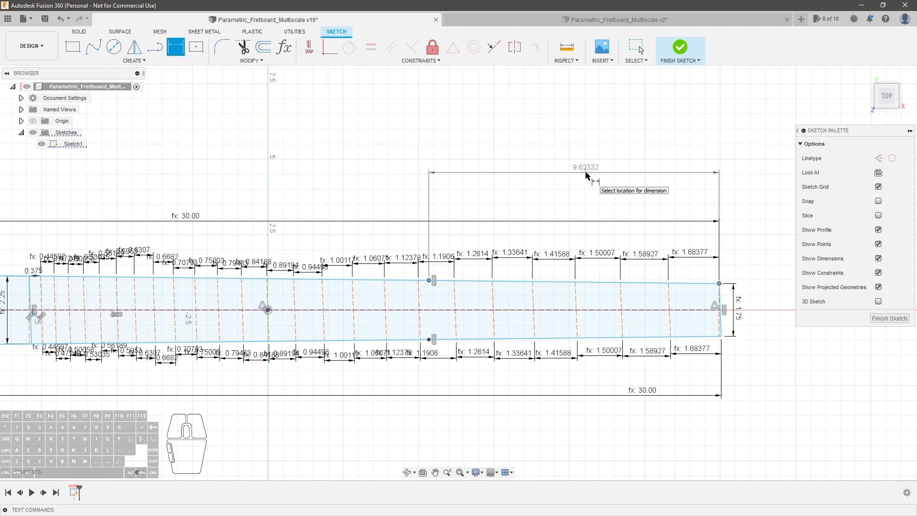
pyautogui.click(587, 174)
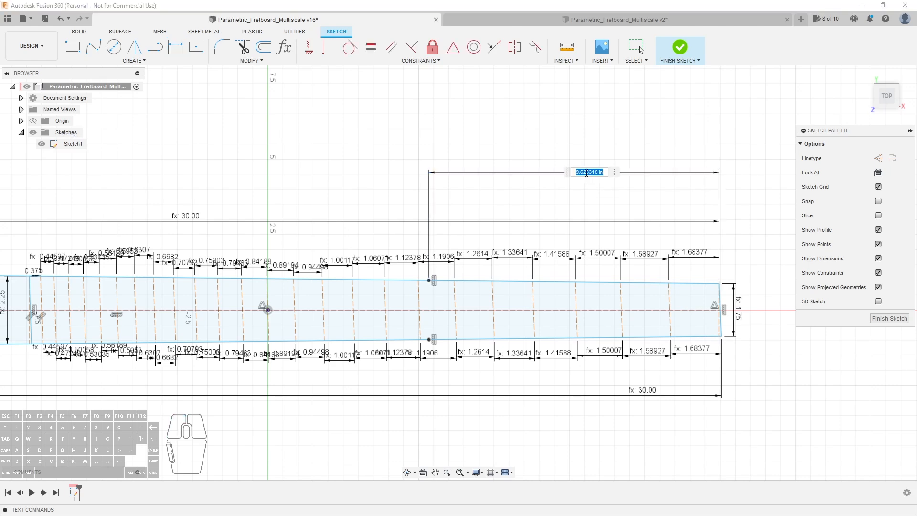
# Set the upper edge point's distance to the nut to LowE_Scale_Length-(LowE_Scale_Length/(2^(Vertical_Fret/12)))
pyautogui.press('shift')
pyautogui.write('Sc')
pyautogui.press('Down')
pyautogui.press('Return')
pyautogui.write('-(')
pyautogui.write('Sc')
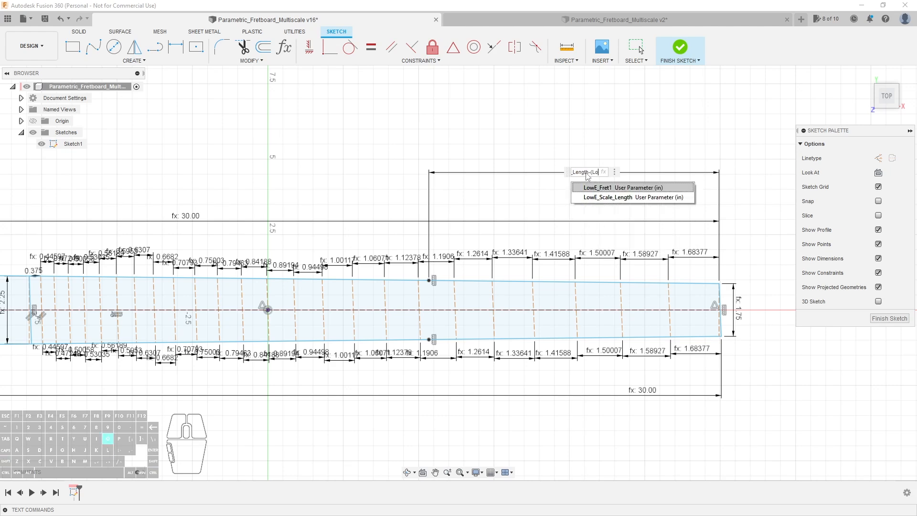
pyautogui.press('Down')
pyautogui.press('Return')
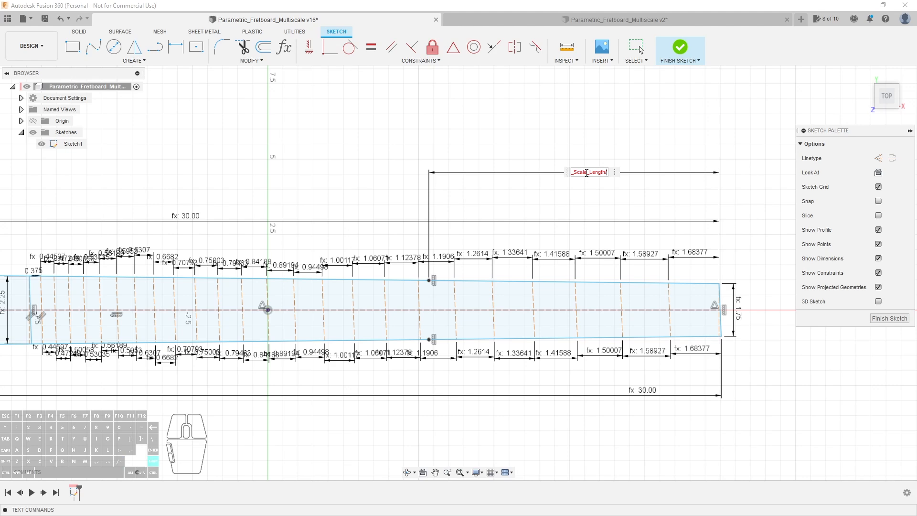
pyautogui.write('2^(Vert')
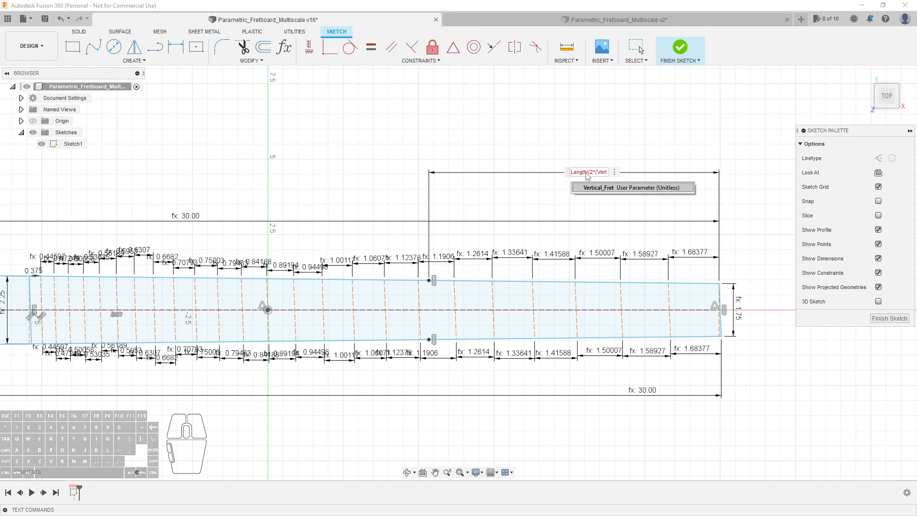
pyautogui.press('Return')
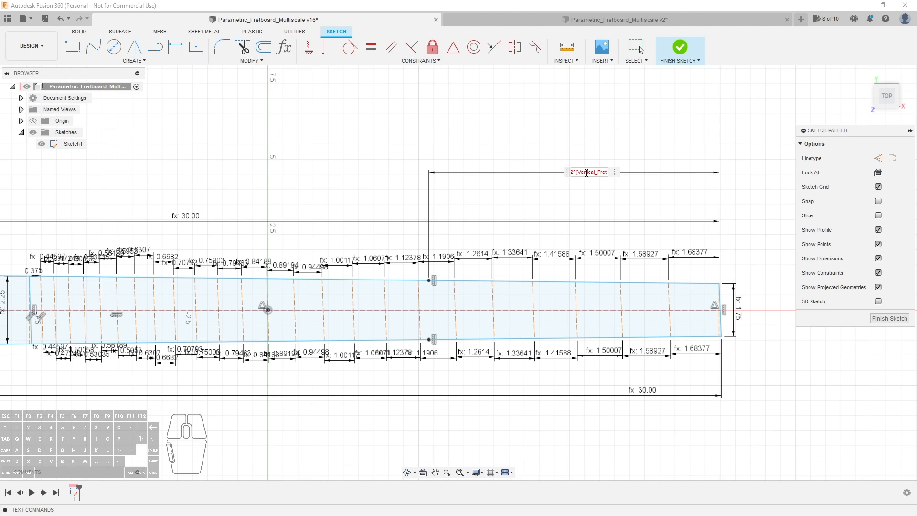
pyautogui.write('/12)))')
pyautogui.press('Return')
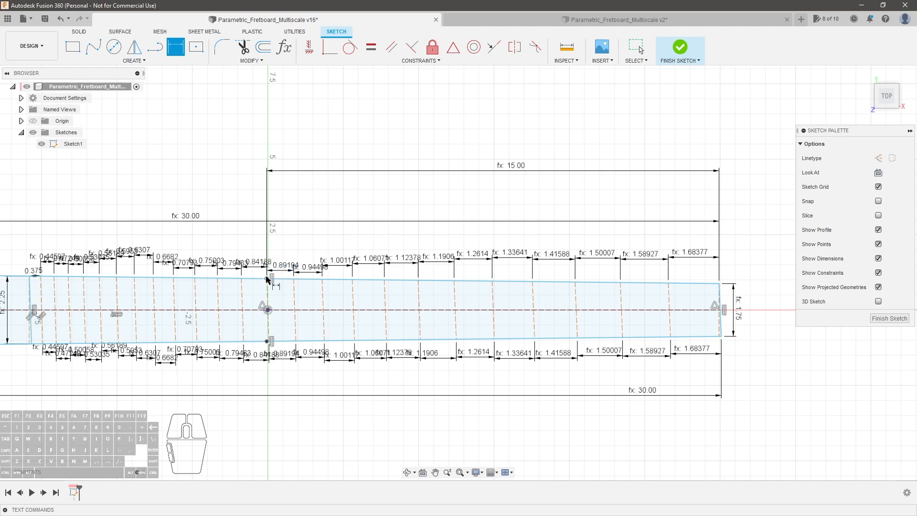
# Check both edge points against the nearby fret line ends and copy the expression of the upper point-to-nut dimension
pyautogui.scroll(8, 268, 283)
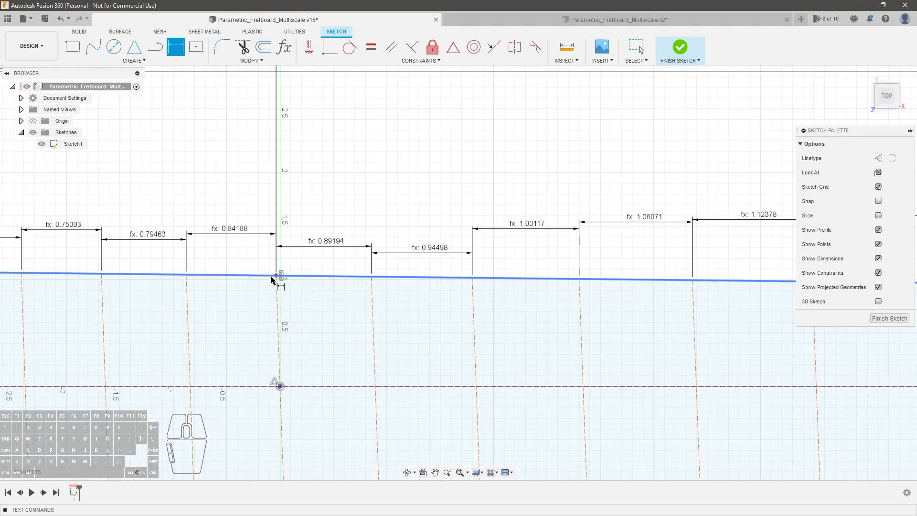
pyautogui.scroll(-6, 293, 267)
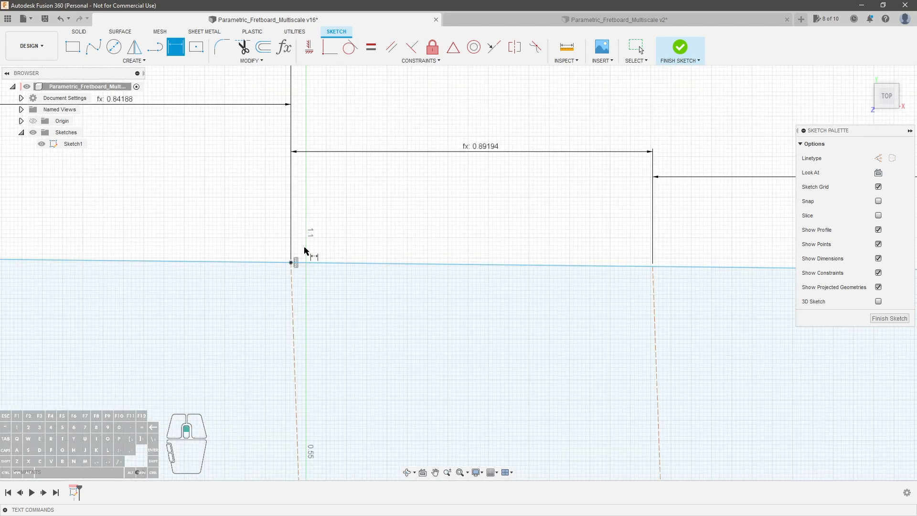
pyautogui.scroll(6, 360, 349)
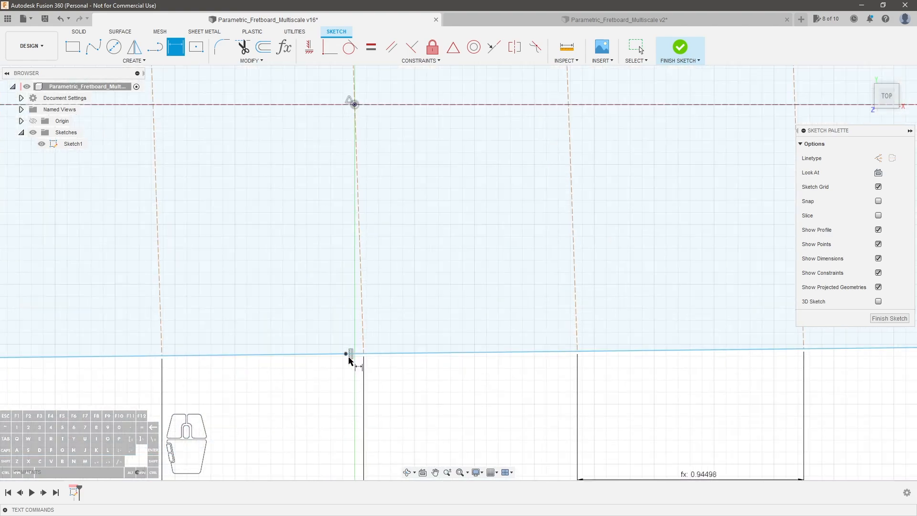
pyautogui.scroll(-8, 346, 358)
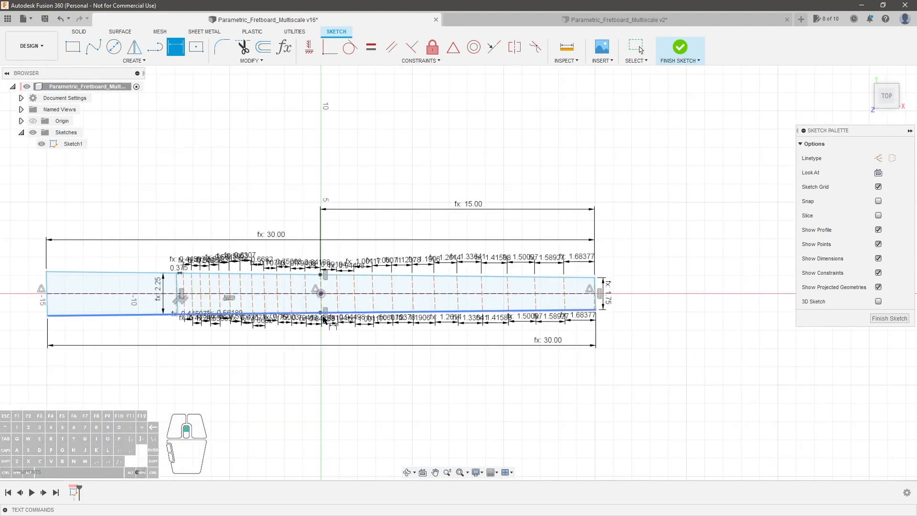
pyautogui.scroll(2, 490, 304)
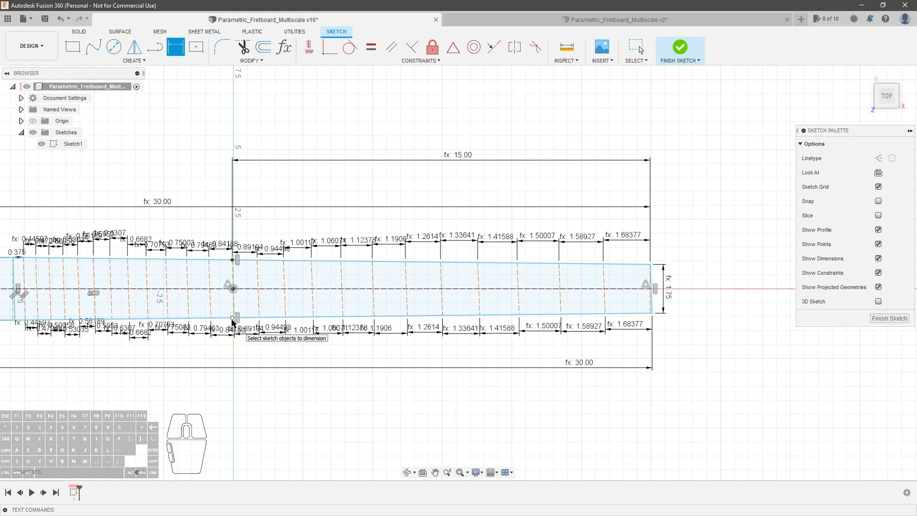
pyautogui.press('Escape')
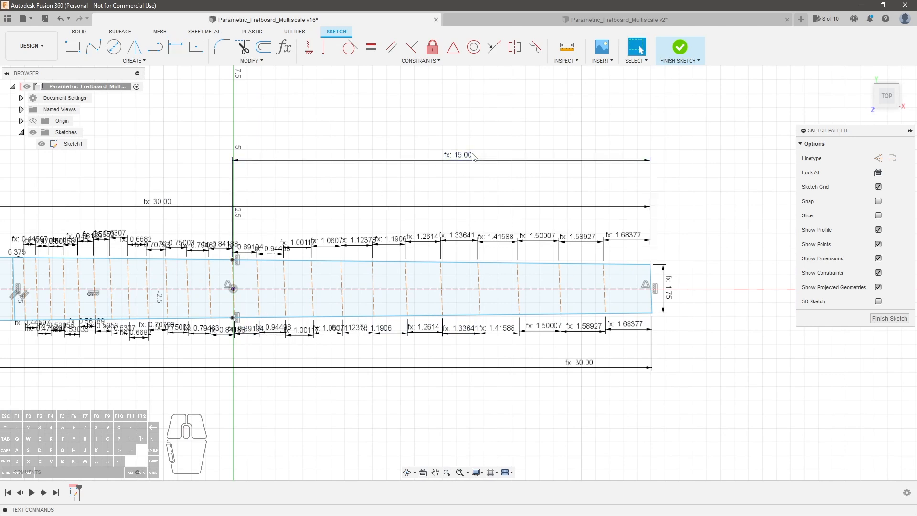
pyautogui.doubleClick(463, 154)
pyautogui.moveTo(456, 160); pyautogui.dragTo(704, 167)
pyautogui.hotkey('ctrl', 'c')
pyautogui.click(253, 363)
# Dimension the lower edge point horizontally to the nut's lower corner, below the 30.00 scale length dimension, using the copied expression
pyautogui.press('d')
pyautogui.click(654, 315)
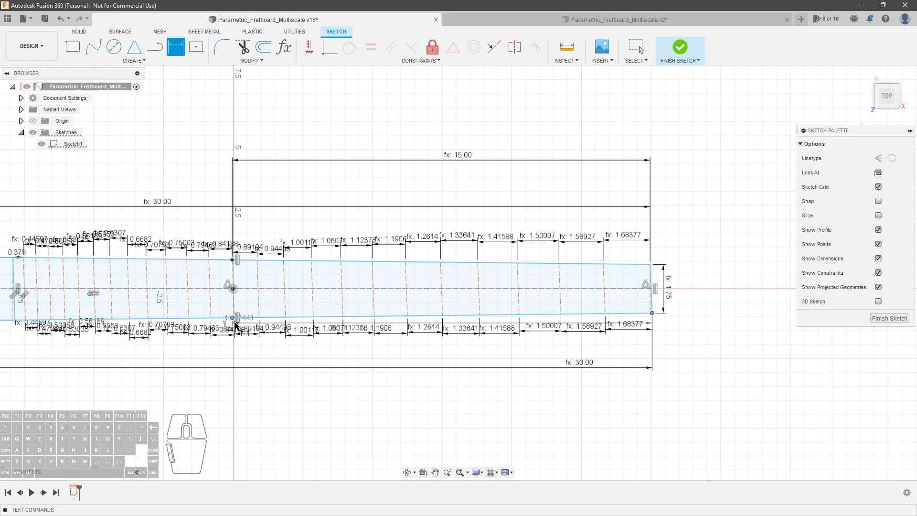
pyautogui.click(436, 430)
pyautogui.hotkey('ctrl', 'v')
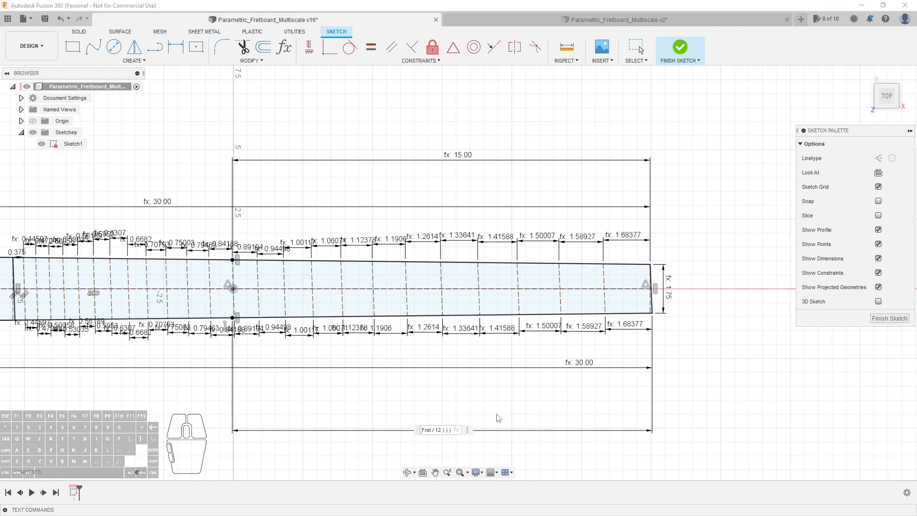
pyautogui.press('Return')
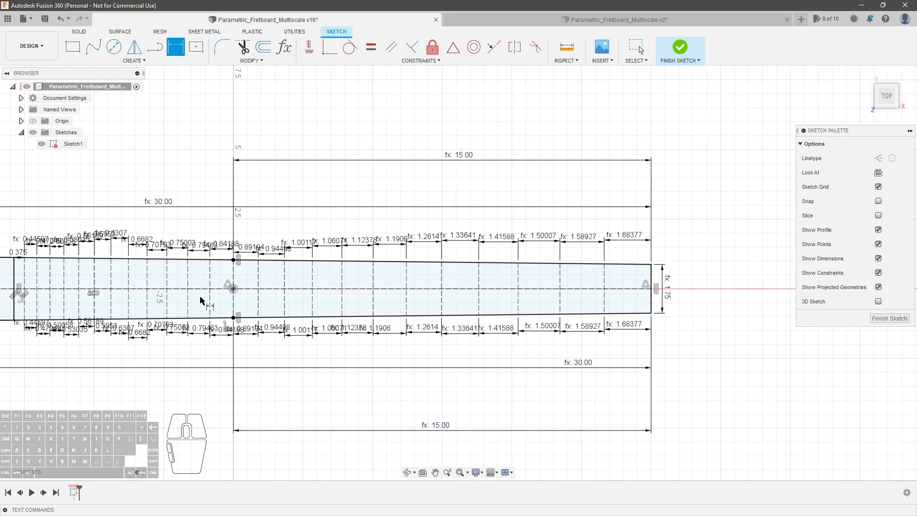
# Replace the first LowE_Scale_Length with HighE_Scale_Length in the lower point-to-nut dimension's expression
pyautogui.scroll(6, 258, 315)
pyautogui.scroll(-5, 274, 313)
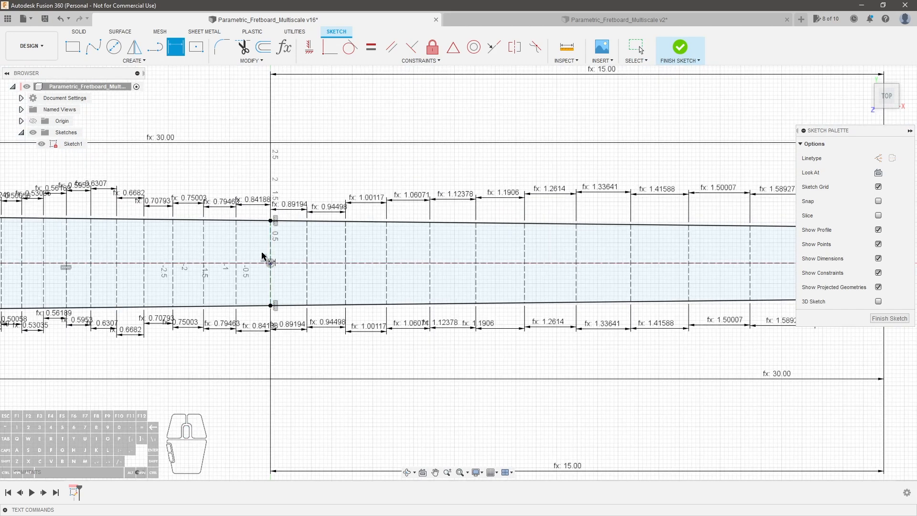
pyautogui.scroll(-1, 532, 454)
pyautogui.doubleClick(517, 431)
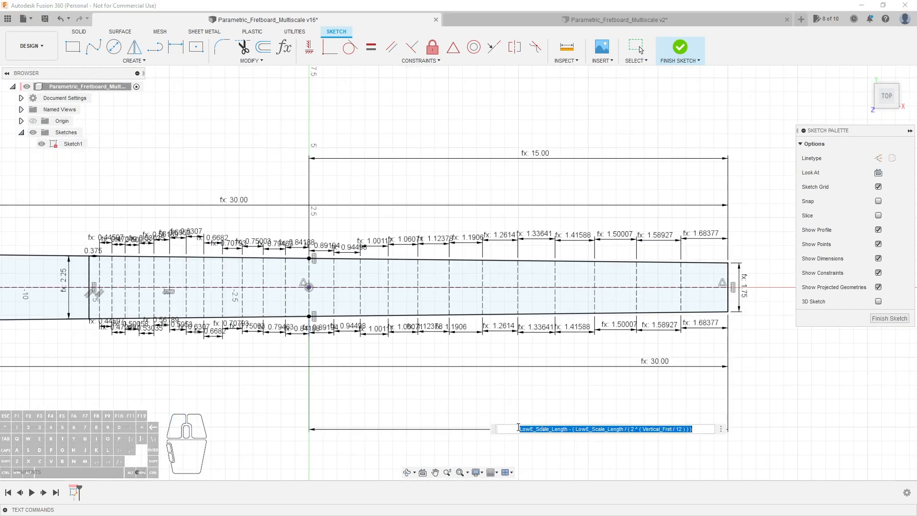
pyautogui.click(531, 429)
pyautogui.press('BackSpace')
pyautogui.press('BackSpace')
pyautogui.press('BackSpace')
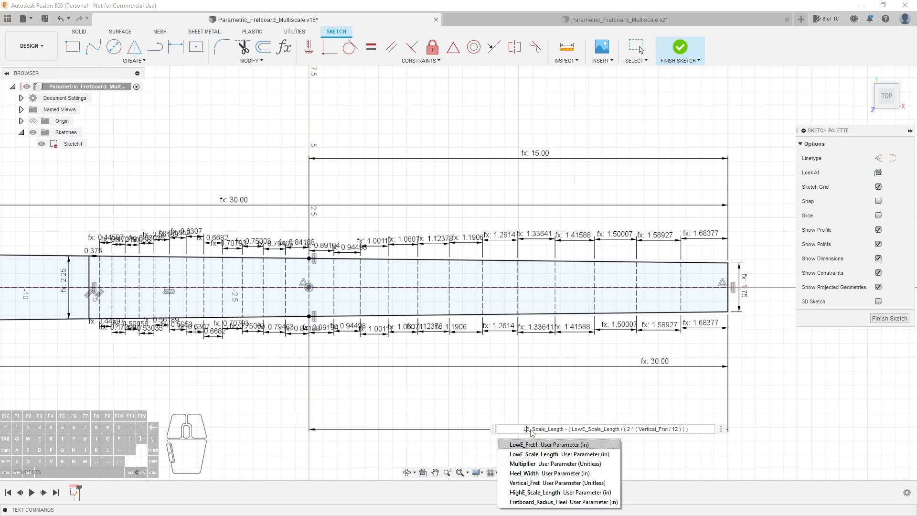
pyautogui.write('High')
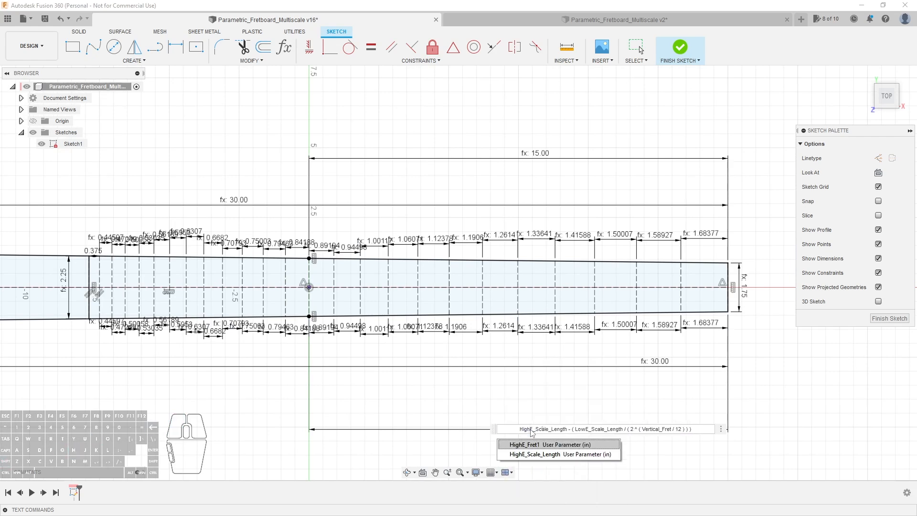
pyautogui.click(546, 457)
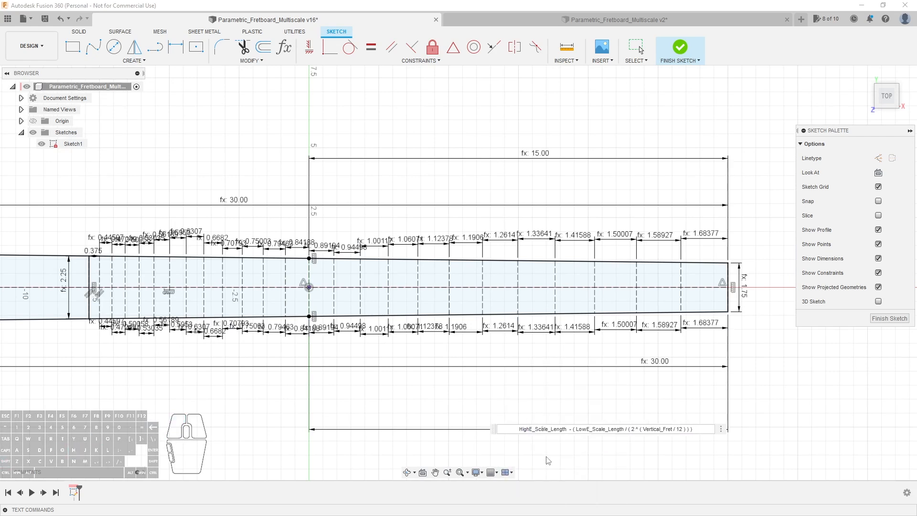
# Replace the remaining LowE_Scale_Length inside the parentheses with HighE_Scale_Length and apply the lower dimension's expression
pyautogui.click(583, 429)
pyautogui.press('BackSpace')
pyautogui.press('BackSpace')
pyautogui.press('BackSpace')
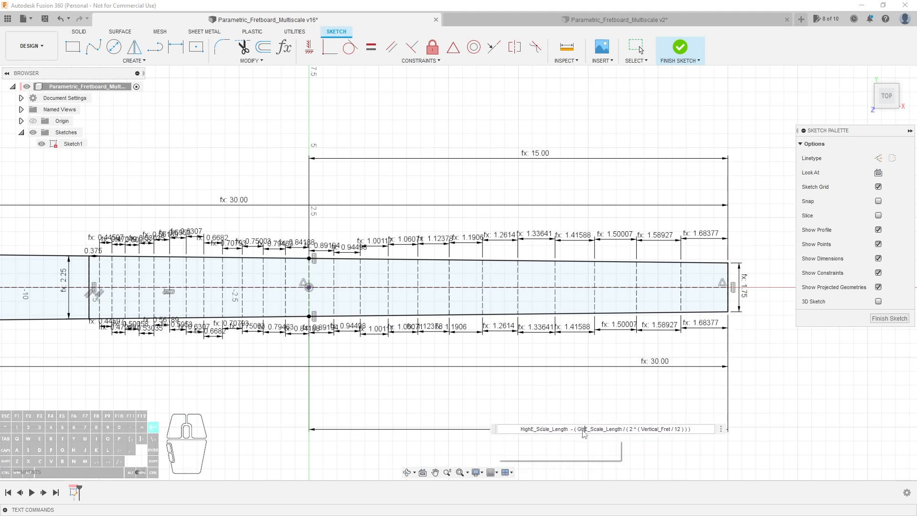
pyautogui.write('High')
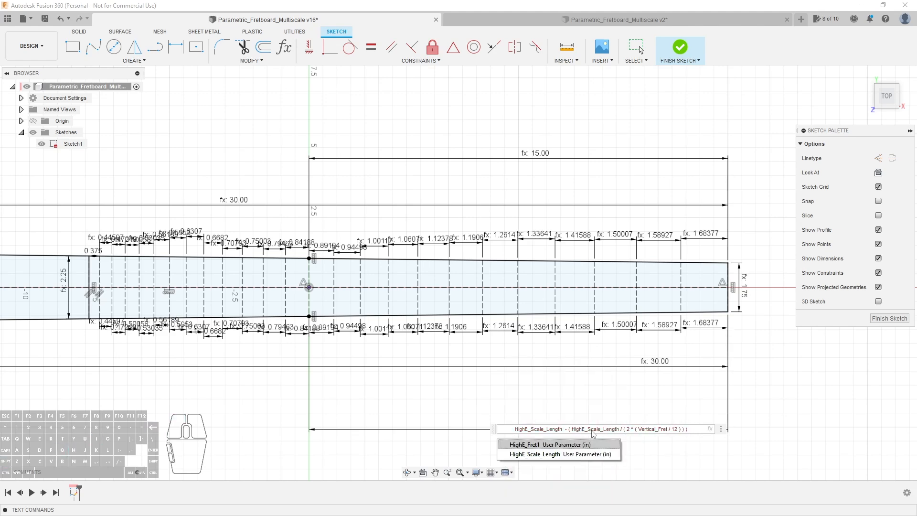
pyautogui.click(587, 455)
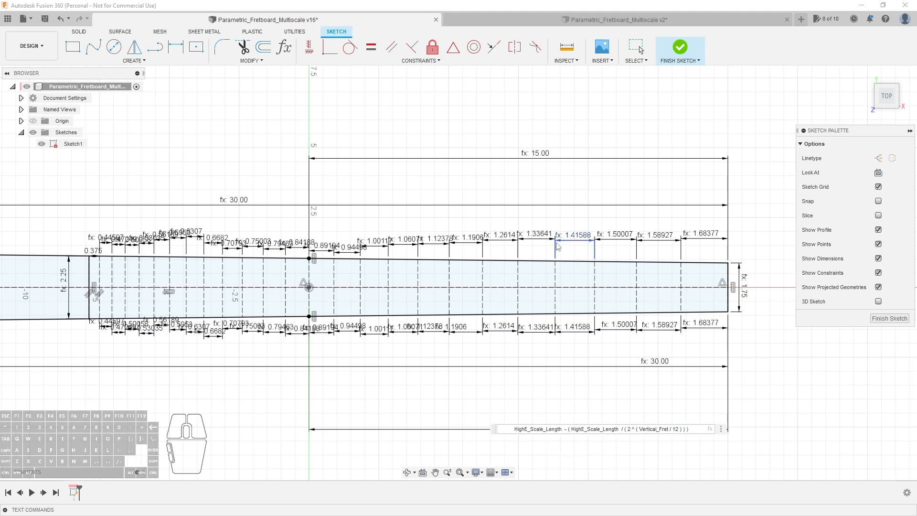
pyautogui.press('Return')
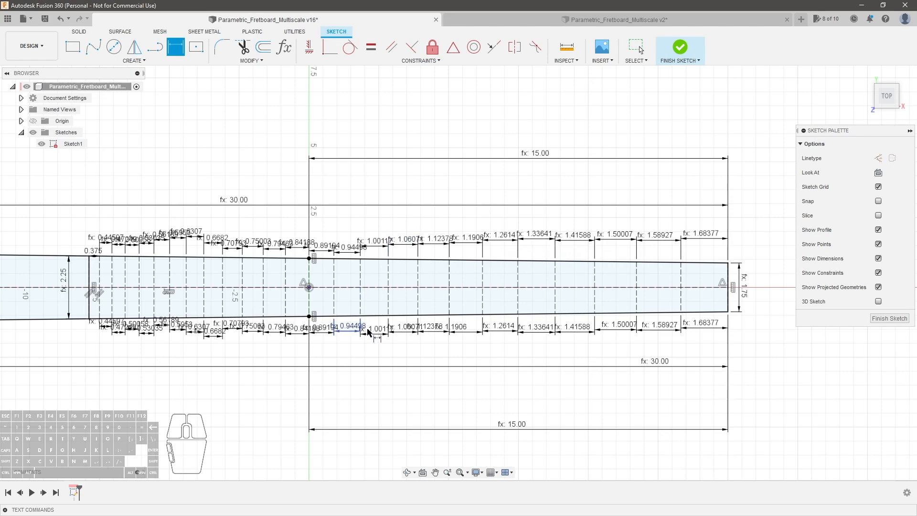
# Move the lower point-to-nut dimension closer to the 30.00 scale length dimension beneath the fretboard
pyautogui.scroll(5, 313, 315)
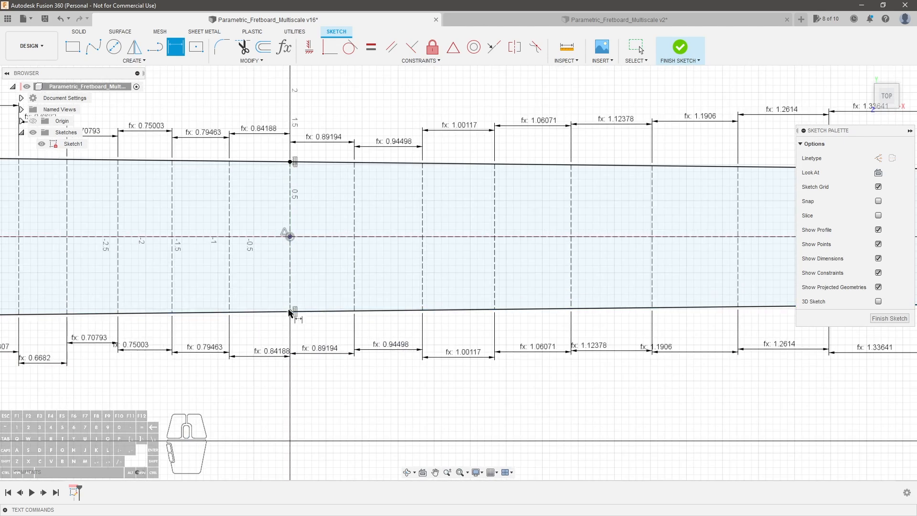
pyautogui.scroll(-9, 360, 273)
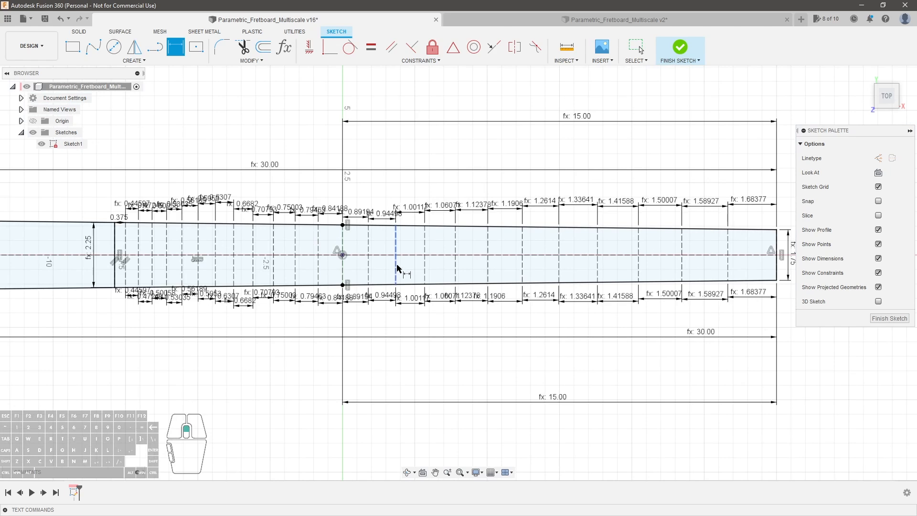
pyautogui.moveTo(518, 370); pyautogui.dragTo(518, 356)
pyautogui.press('d')
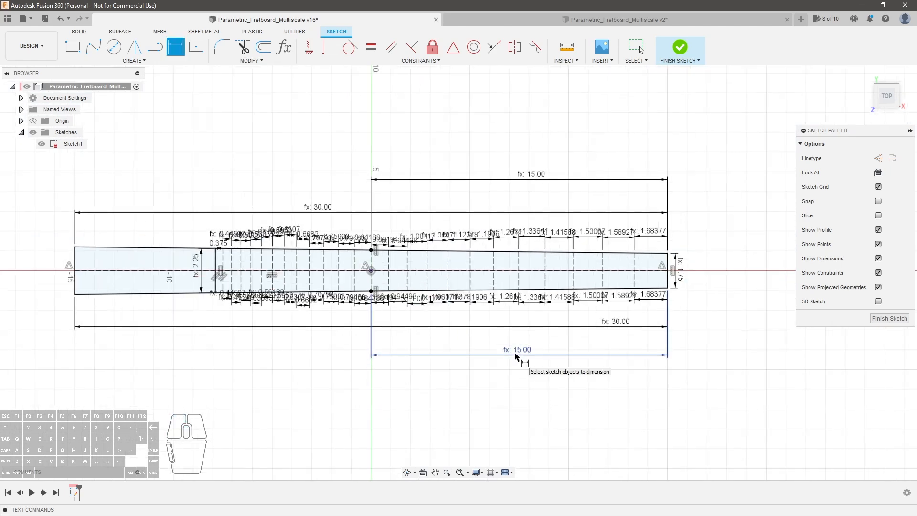
# Open the parameters list, move it clear of the fretboard sketch, and set Vertical_Fret to 1
pyautogui.click(285, 48)
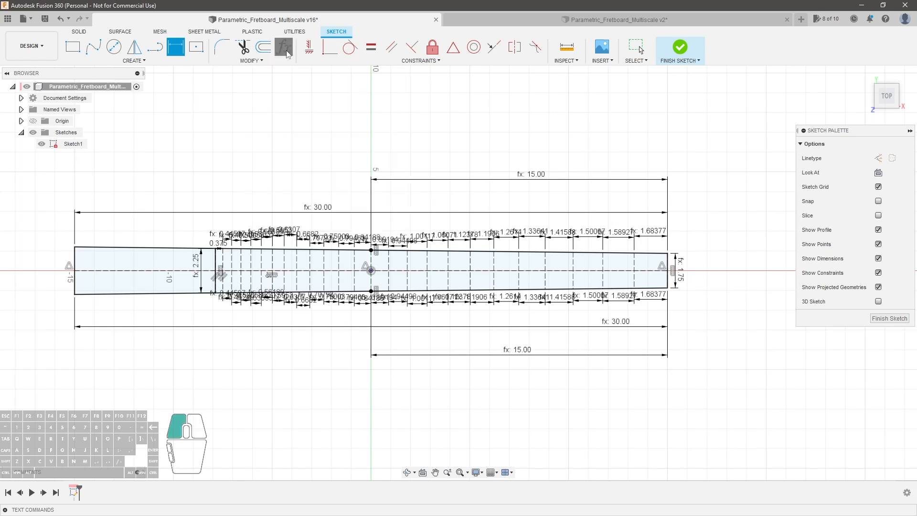
pyautogui.moveTo(501, 192); pyautogui.dragTo(542, 329)
pyautogui.click(573, 467)
pyautogui.write('1')
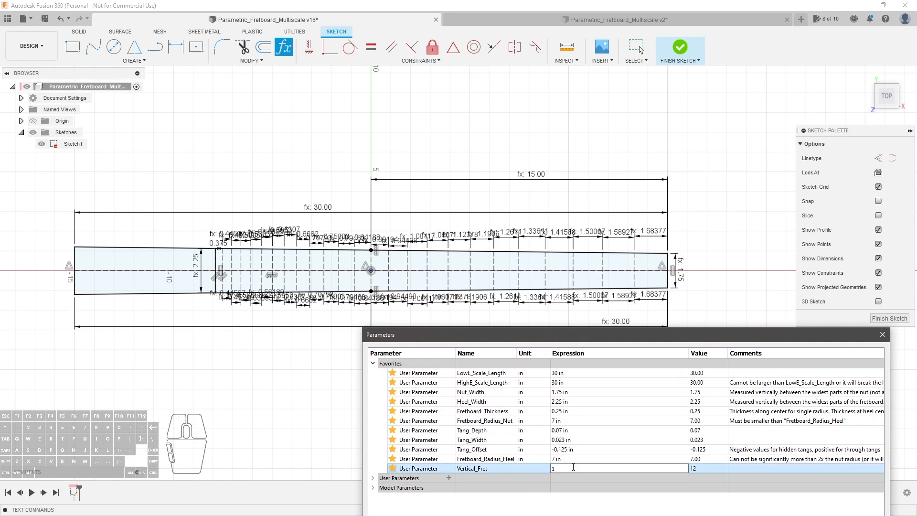
pyautogui.press('Return')
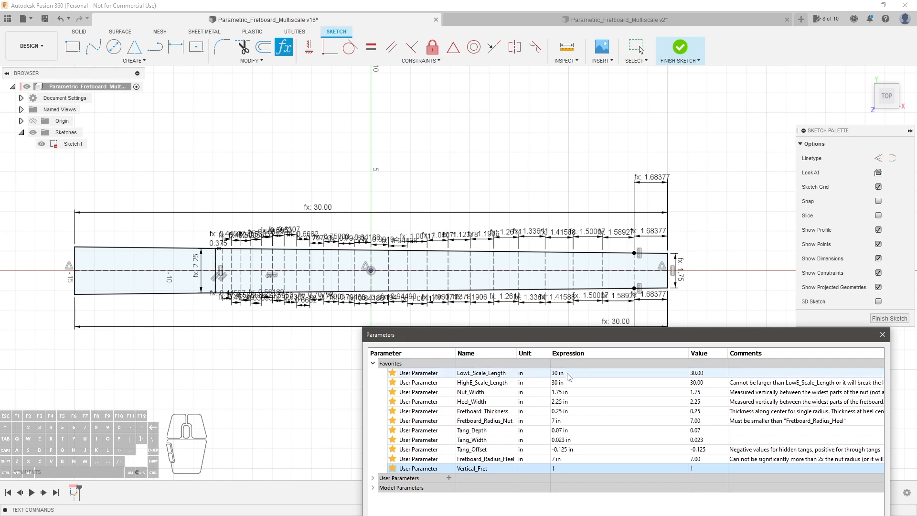
# Set HighE_Scale_Length to 24 in and LowE_Scale_Length to 25.5 in
pyautogui.click(563, 382)
pyautogui.write('24')
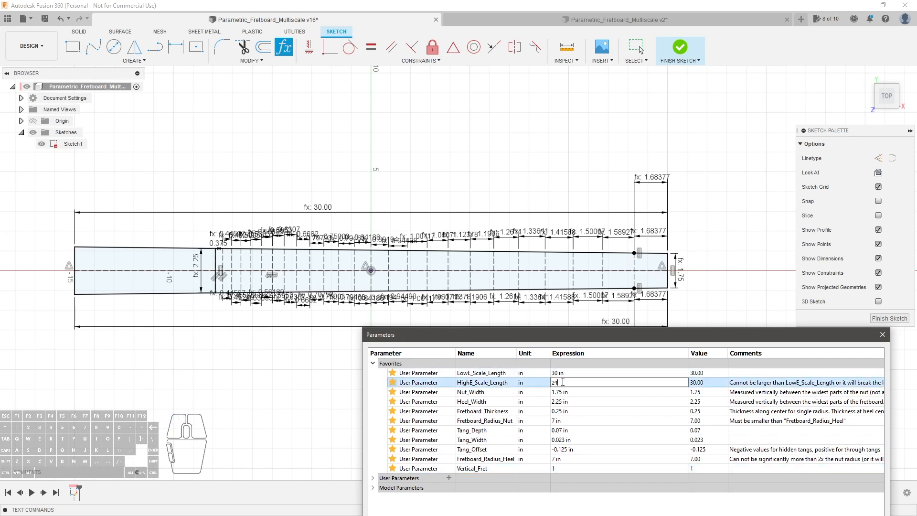
pyautogui.press('Return')
pyautogui.click(568, 373)
pyautogui.write('25.5')
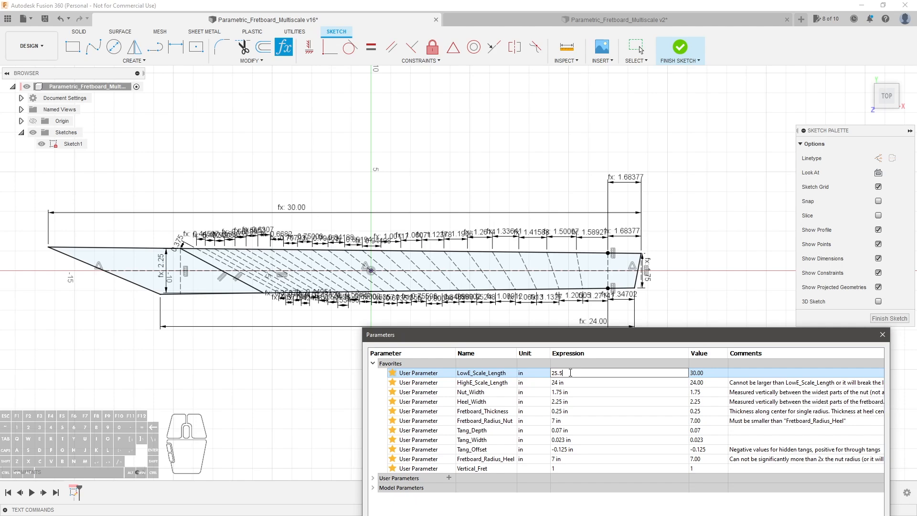
pyautogui.press('Return')
pyautogui.scroll(-3, 461, 208)
pyautogui.scroll(4, 405, 270)
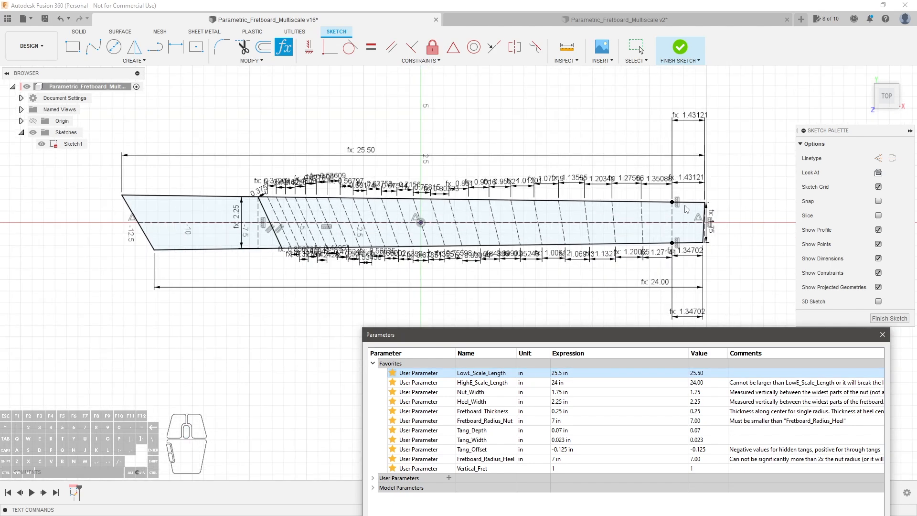
# Set the Vertical_Fret parameter to 2
pyautogui.doubleClick(565, 468)
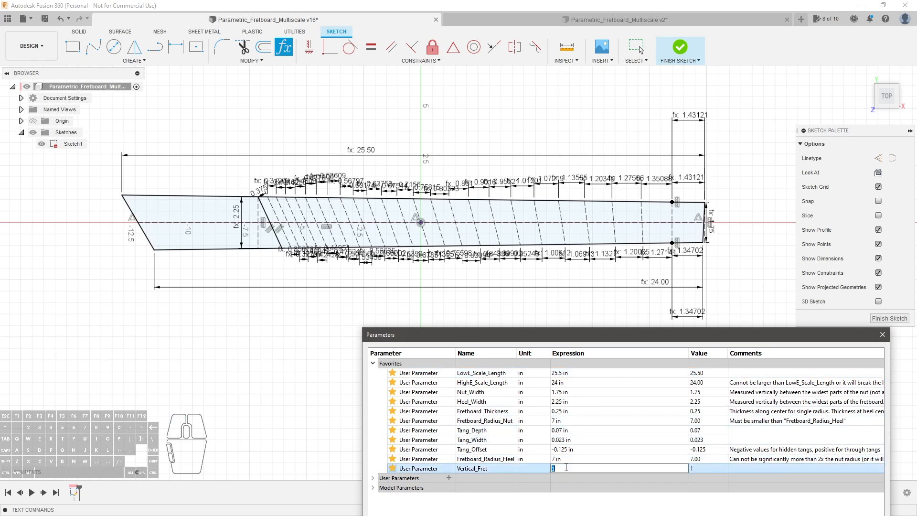
pyautogui.write('2')
pyautogui.press('Return')
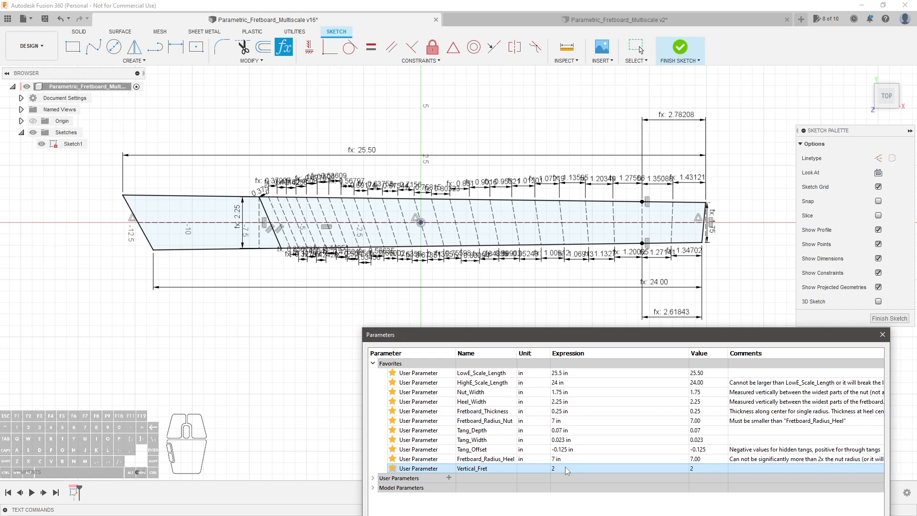
# Set the Vertical_Fret parameter to 12 and close the parameters list
pyautogui.doubleClick(565, 467)
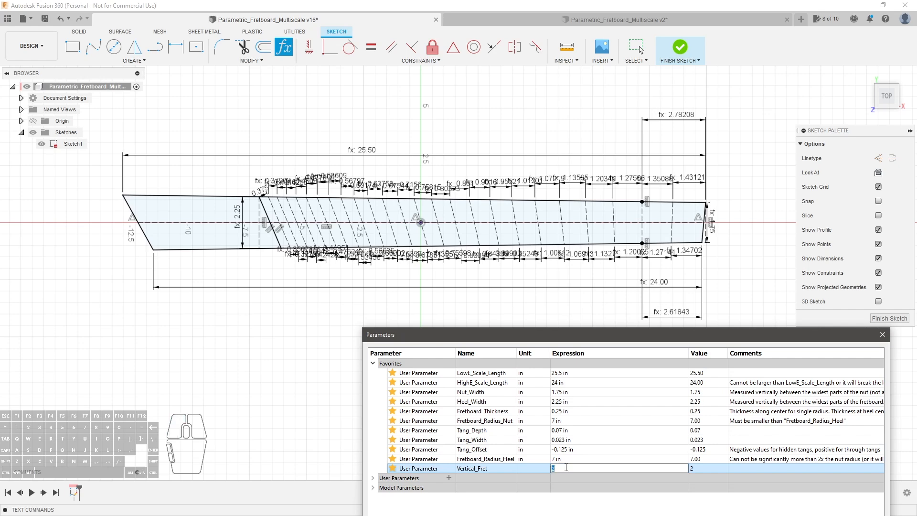
pyautogui.write('12')
pyautogui.press('Return')
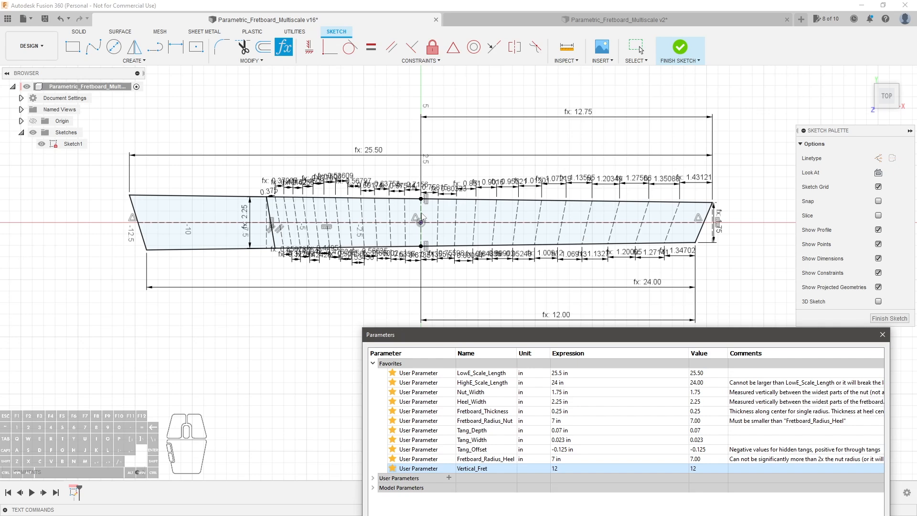
pyautogui.moveTo(769, 334); pyautogui.dragTo(721, 237)
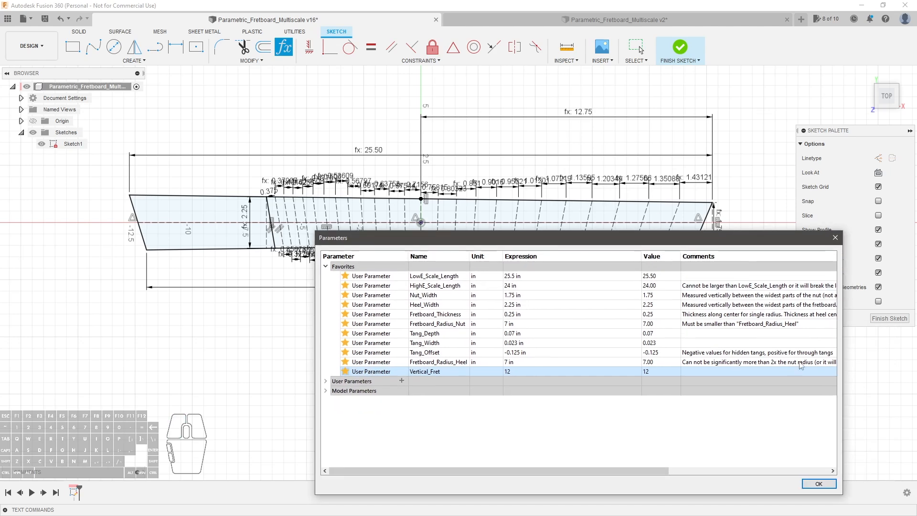
pyautogui.click(820, 484)
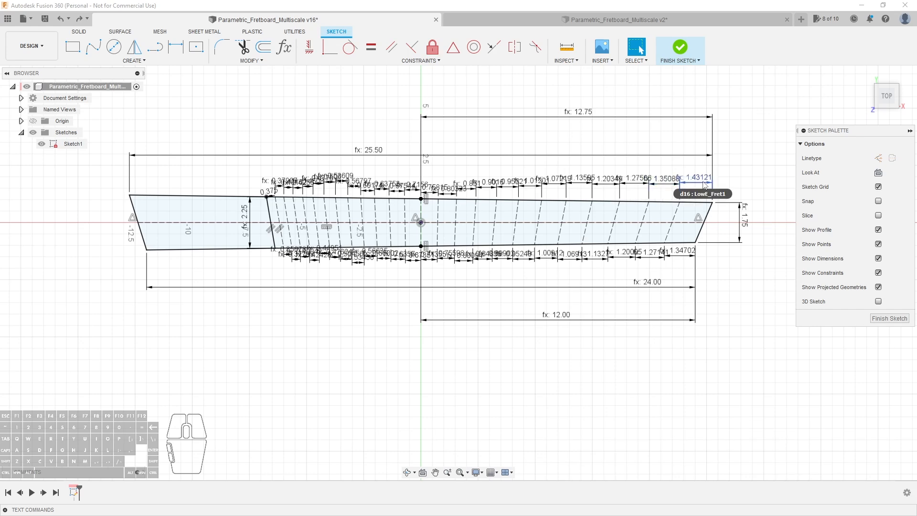
# Finish the fretboard sketch and turn its visibility back on
pyautogui.click(889, 318)
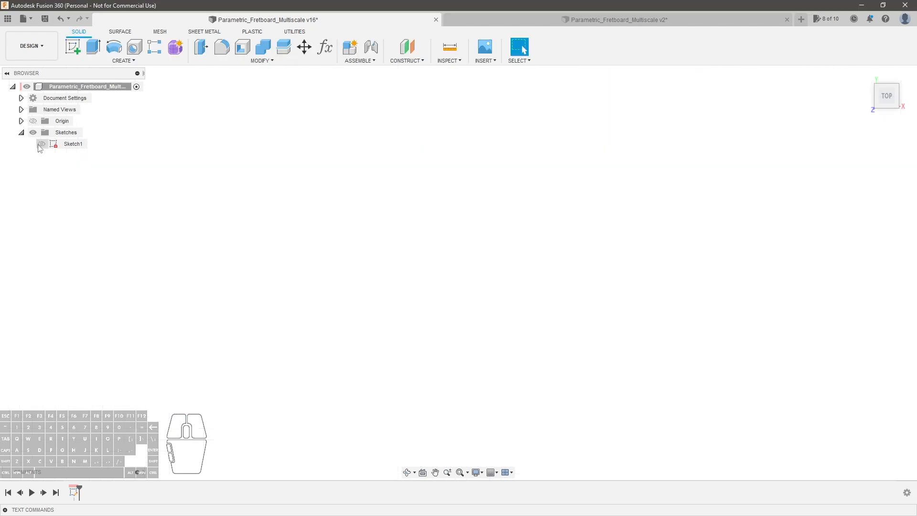
pyautogui.click(42, 143)
pyautogui.moveTo(423, 334)
pyautogui.keyDown('shift'); pyautogui.mouseDown(button='middle')
pyautogui.moveTo(454, 237)
pyautogui.moveTo(557, 311)
pyautogui.moveTo(487, 217)
pyautogui.mouseUp(button='middle'); pyautogui.keyUp('shift')
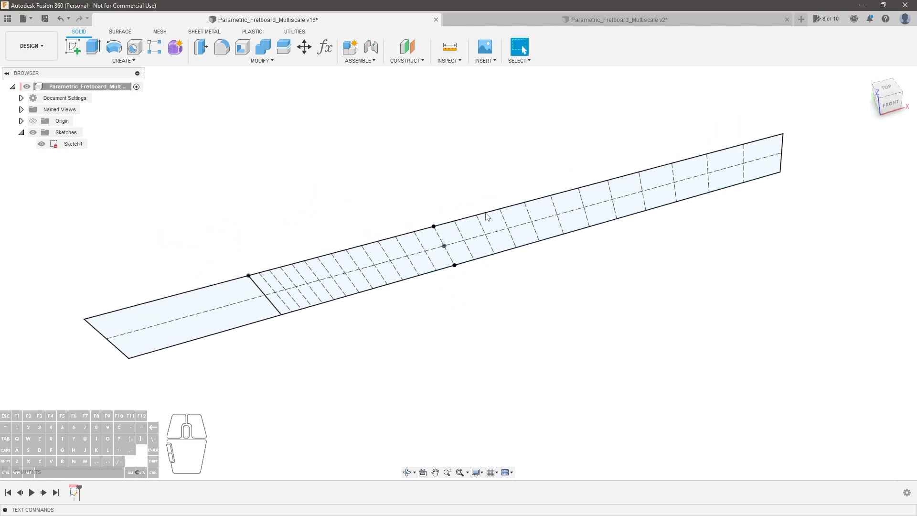
# Extrude the fretboard profile about 0.70 in upward as a new body and undo the extrusion
pyautogui.click(400, 252)
pyautogui.press('e')
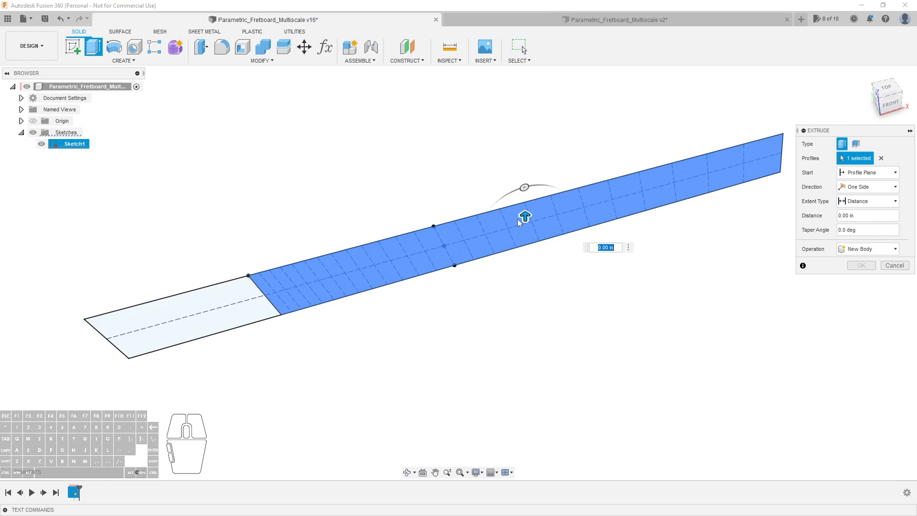
pyautogui.moveTo(525, 216); pyautogui.dragTo(524, 205)
pyautogui.keyDown('shift'); pyautogui.moveTo(524, 205); pyautogui.dragTo(715, 271, button='middle'); pyautogui.keyUp('shift')
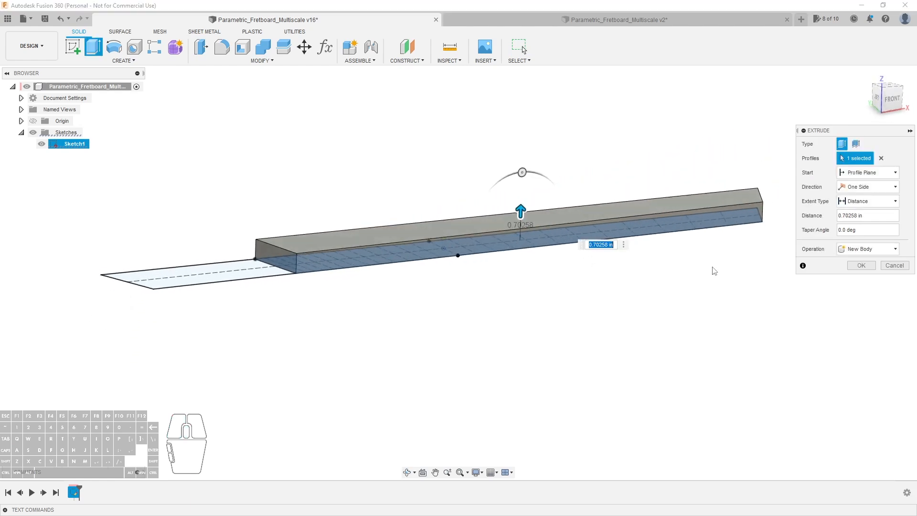
pyautogui.click(862, 266)
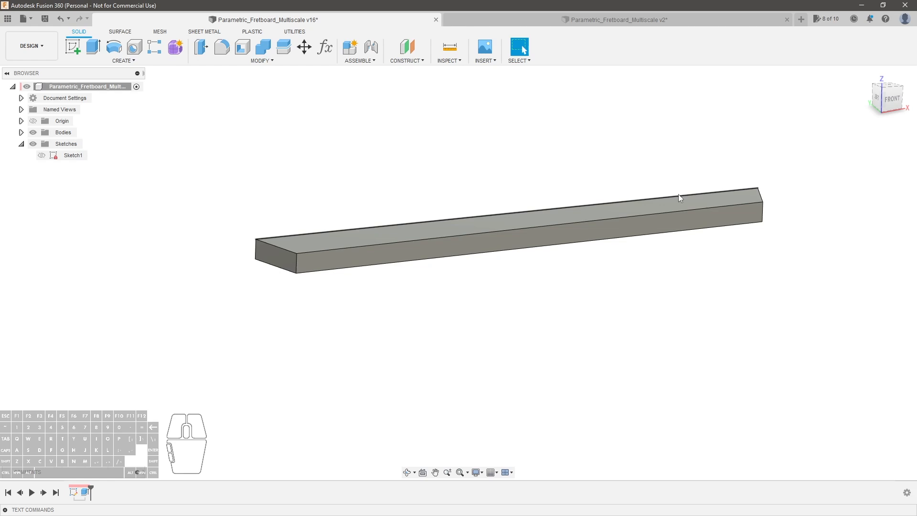
pyautogui.hotkey('ctrl', 'z')
# Create a construction plane offset from the origin YZ plane to the fretboard's heel-end corner on the low E side, using the To Object extent
pyautogui.moveTo(522, 161)
pyautogui.keyDown('shift'); pyautogui.mouseDown(button='middle')
pyautogui.moveTo(557, 199)
pyautogui.moveTo(549, 211)
pyautogui.moveTo(486, 184)
pyautogui.moveTo(497, 200)
pyautogui.moveTo(492, 215)
pyautogui.mouseUp(button='middle'); pyautogui.keyUp('shift')
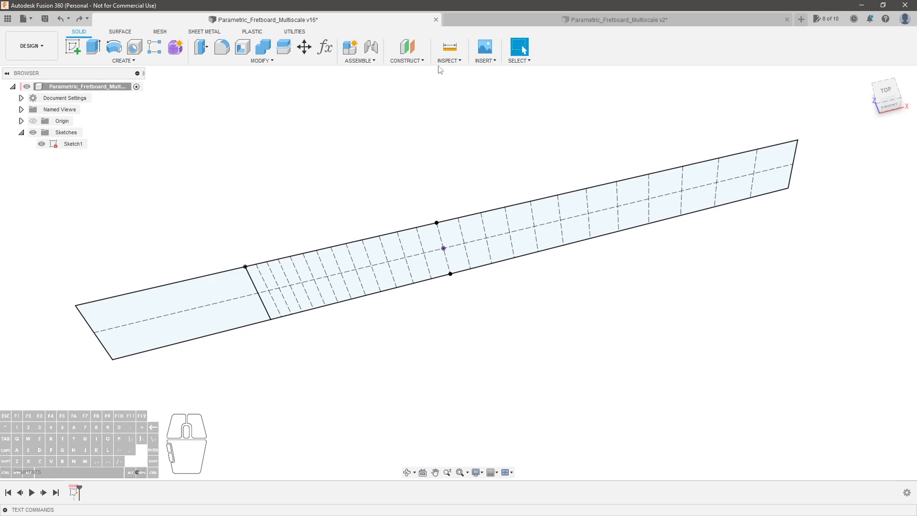
pyautogui.click(408, 60)
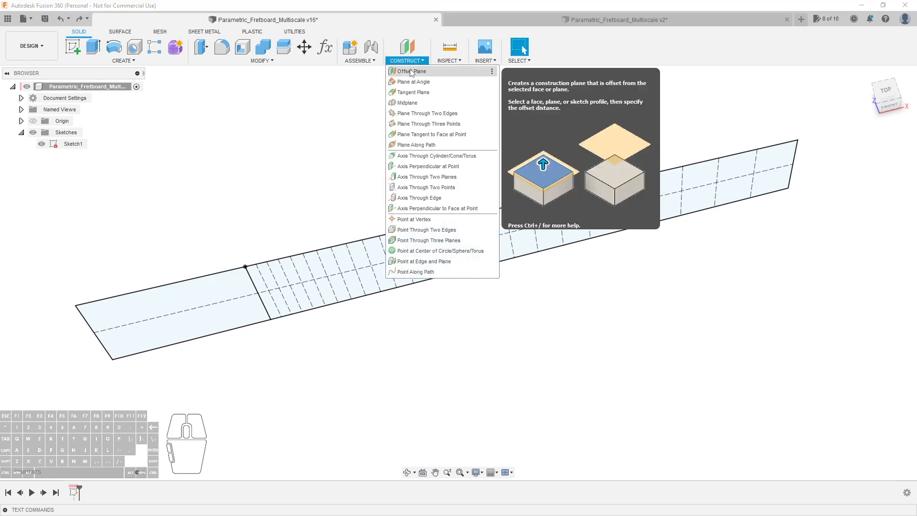
pyautogui.click(389, 71)
pyautogui.keyDown('shift'); pyautogui.moveTo(434, 161); pyautogui.dragTo(460, 144, button='middle'); pyautogui.keyUp('shift')
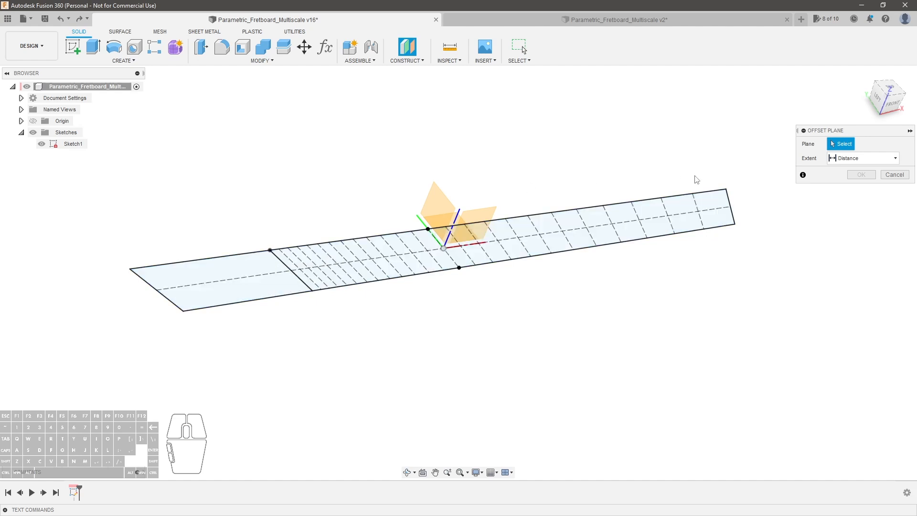
pyautogui.click(446, 218)
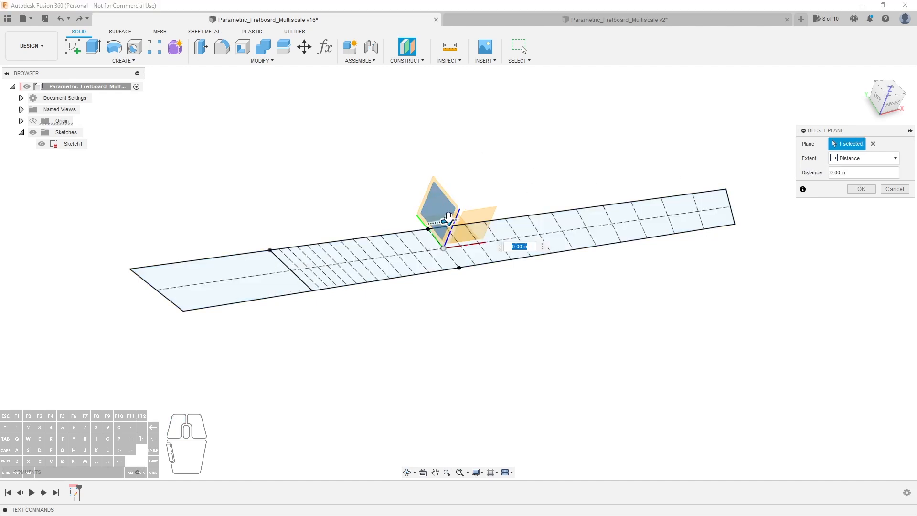
pyautogui.moveTo(448, 217); pyautogui.dragTo(379, 223)
pyautogui.keyDown('shift'); pyautogui.moveTo(378, 223); pyautogui.dragTo(376, 193, button='middle'); pyautogui.keyUp('shift')
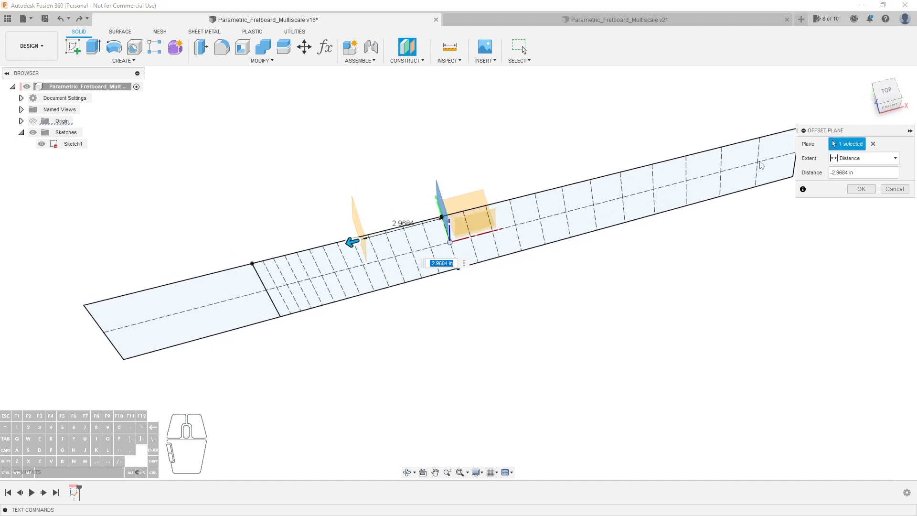
pyautogui.click(867, 164)
pyautogui.click(857, 184)
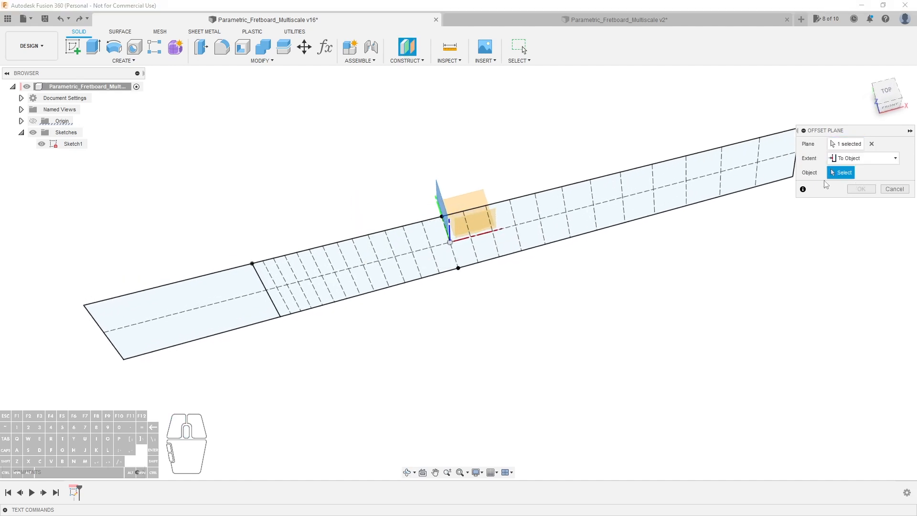
pyautogui.keyDown('shift'); pyautogui.moveTo(222, 288); pyautogui.dragTo(256, 267, button='middle'); pyautogui.keyUp('shift')
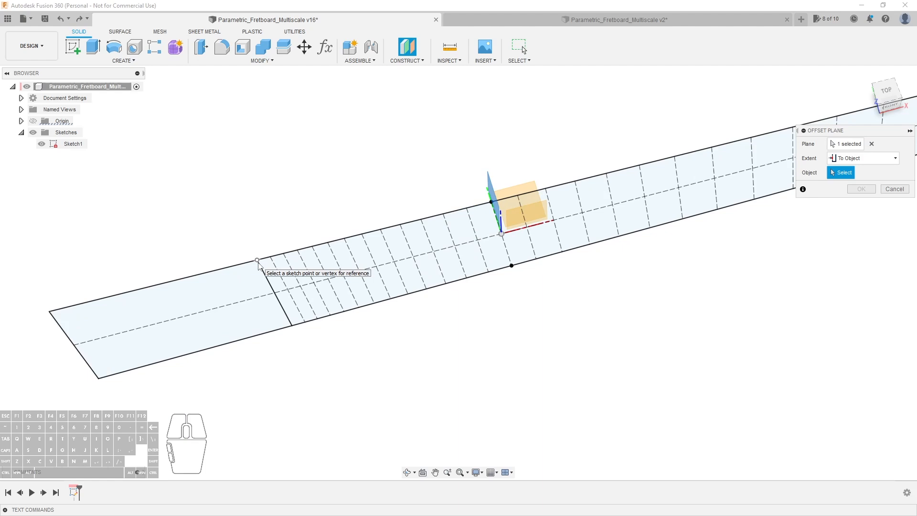
pyautogui.click(257, 261)
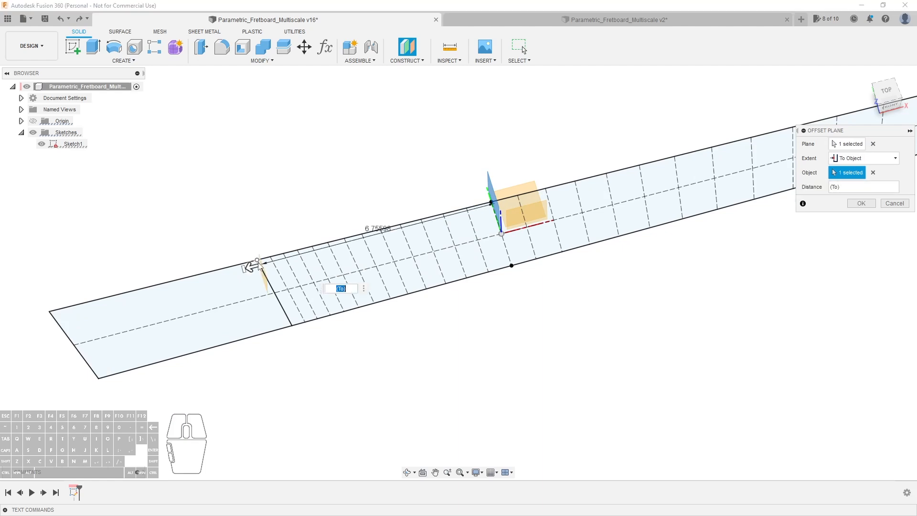
pyautogui.keyDown('shift'); pyautogui.moveTo(250, 264); pyautogui.dragTo(328, 363, button='middle'); pyautogui.keyUp('shift')
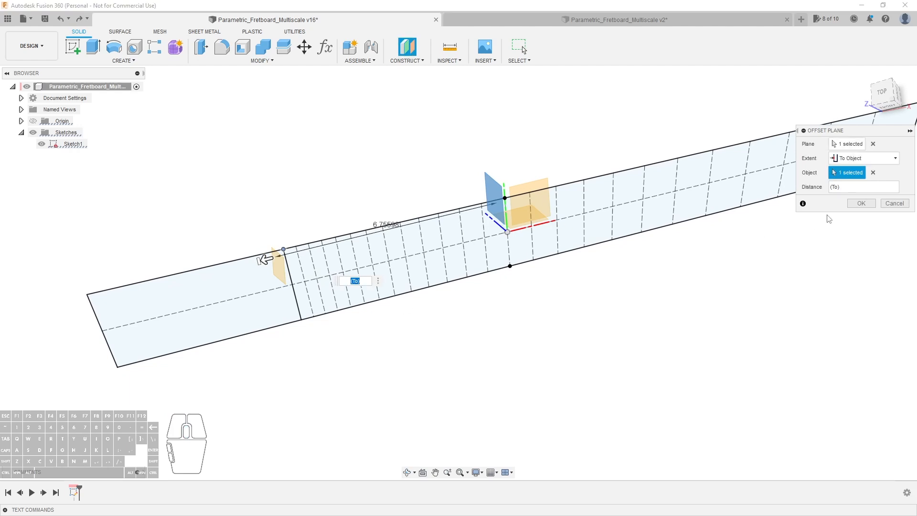
pyautogui.click(861, 203)
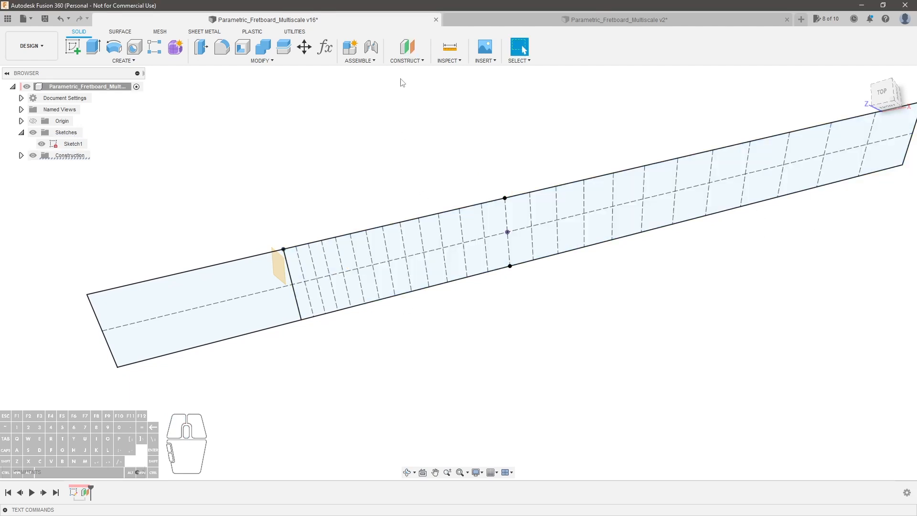
# Create a second offset plane from the origin YZ plane to the fretboard's nut corner on the low E side, using the To Object extent
pyautogui.click(407, 46)
pyautogui.click(491, 183)
pyautogui.scroll(-3, 492, 183)
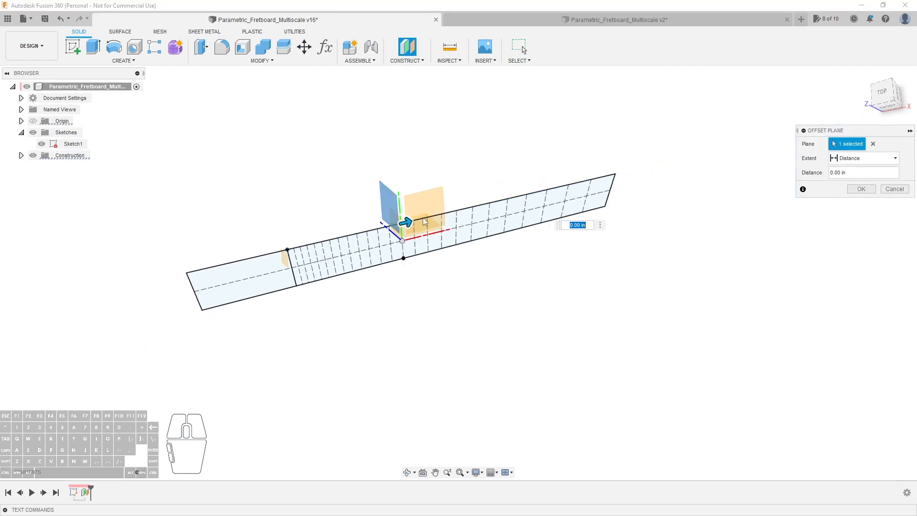
pyautogui.moveTo(406, 210); pyautogui.dragTo(574, 180)
pyautogui.click(866, 158)
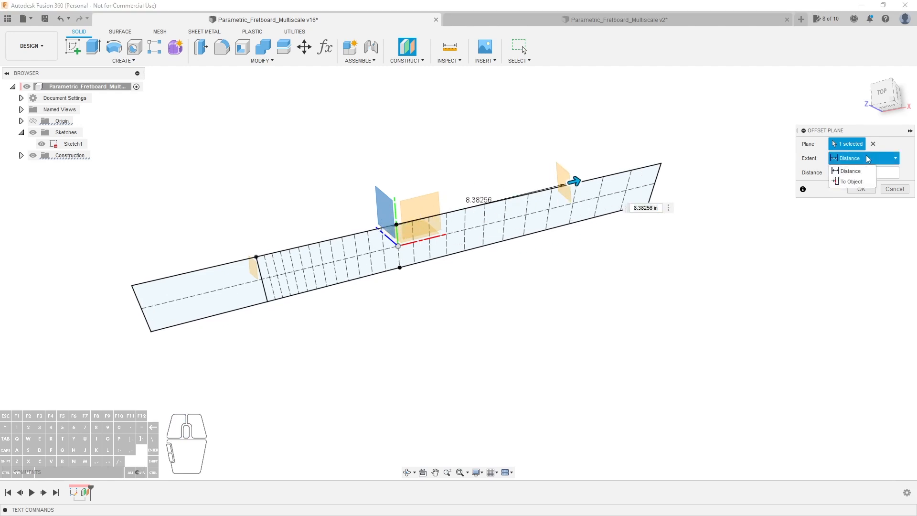
pyautogui.click(858, 181)
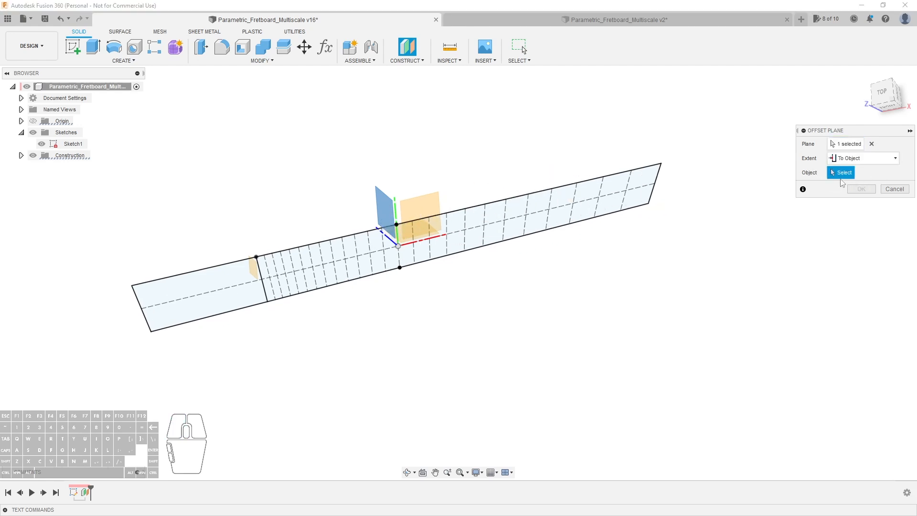
pyautogui.click(661, 164)
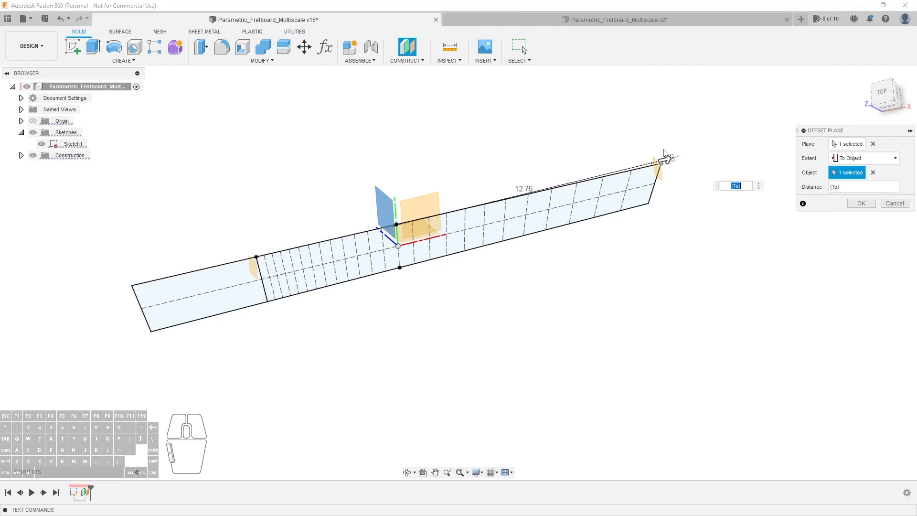
pyautogui.scroll(4, 666, 153)
pyautogui.scroll(-3, 675, 141)
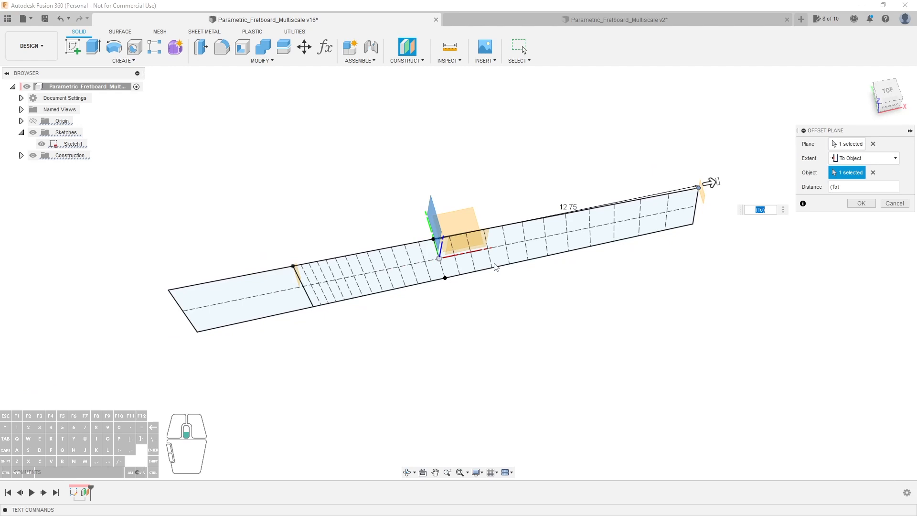
pyautogui.scroll(2, 494, 263)
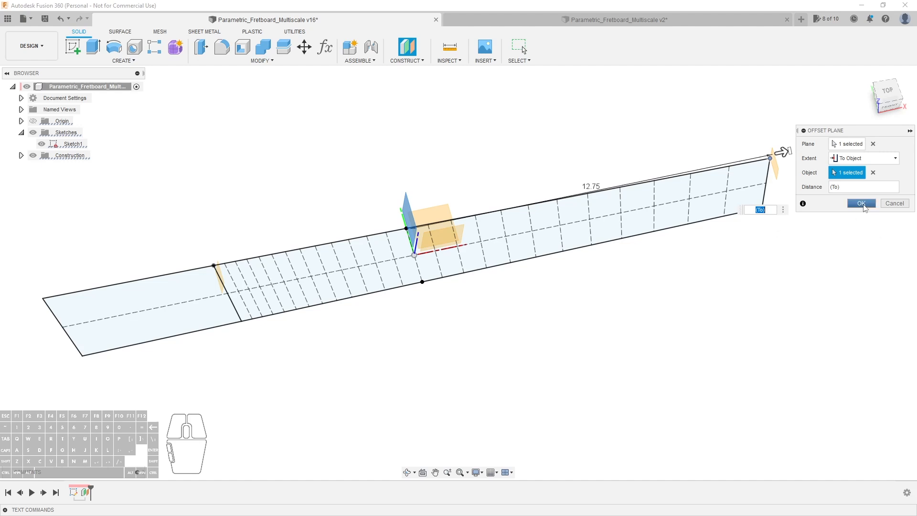
pyautogui.click(861, 203)
# Start a new sketch on the construction plane at the fretboard's heel end
pyautogui.keyDown('shift'); pyautogui.moveTo(479, 308); pyautogui.dragTo(509, 301, button='middle'); pyautogui.keyUp('shift')
pyautogui.click(73, 47)
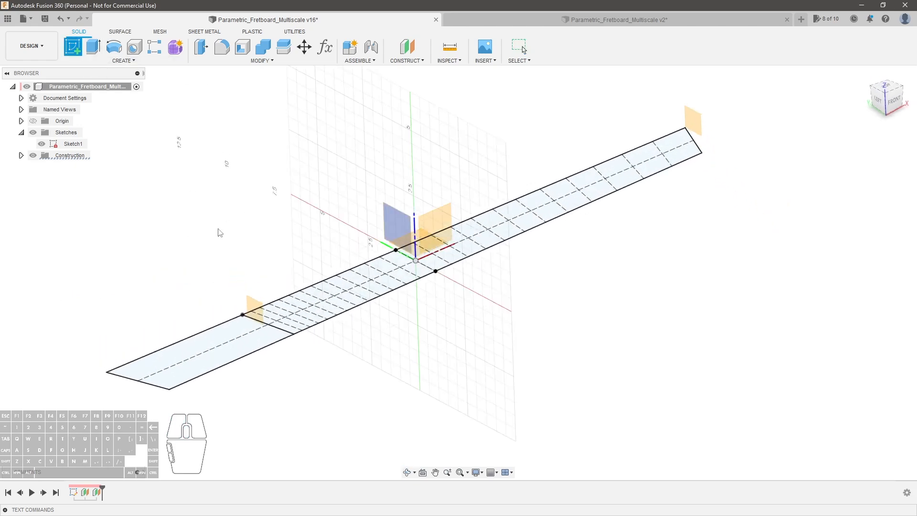
pyautogui.click(254, 317)
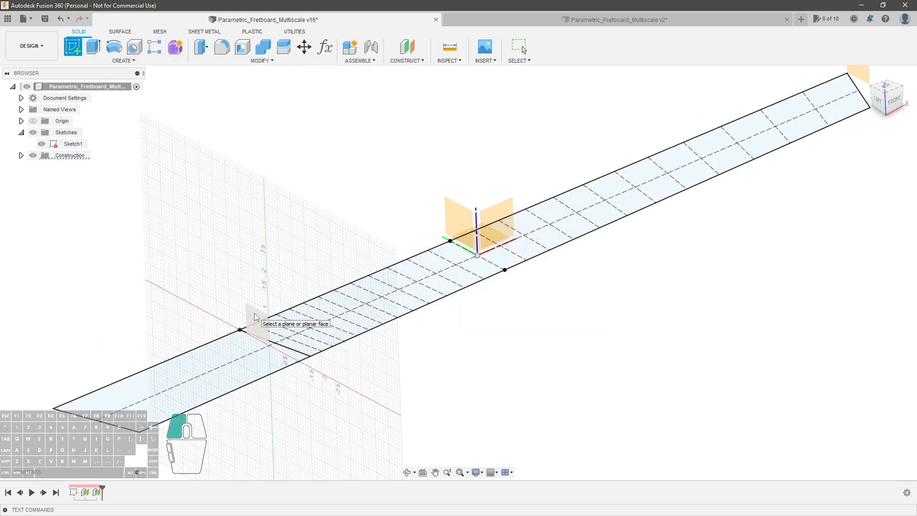
# Project the fretboard's high E side edge into the heel-plane sketch
pyautogui.moveTo(363, 343)
pyautogui.keyDown('shift'); pyautogui.mouseDown(button='middle')
pyautogui.moveTo(393, 352)
pyautogui.moveTo(399, 330)
pyautogui.moveTo(419, 350)
pyautogui.moveTo(407, 354)
pyautogui.mouseUp(button='middle'); pyautogui.keyUp('shift')
pyautogui.moveTo(410, 353)
pyautogui.mouseDown()
pyautogui.moveTo(371, 343)
pyautogui.moveTo(385, 323)
pyautogui.moveTo(388, 339)
pyautogui.mouseUp()
pyautogui.press('Escape')
pyautogui.click(388, 340)
pyautogui.press('p')
pyautogui.press('Return')
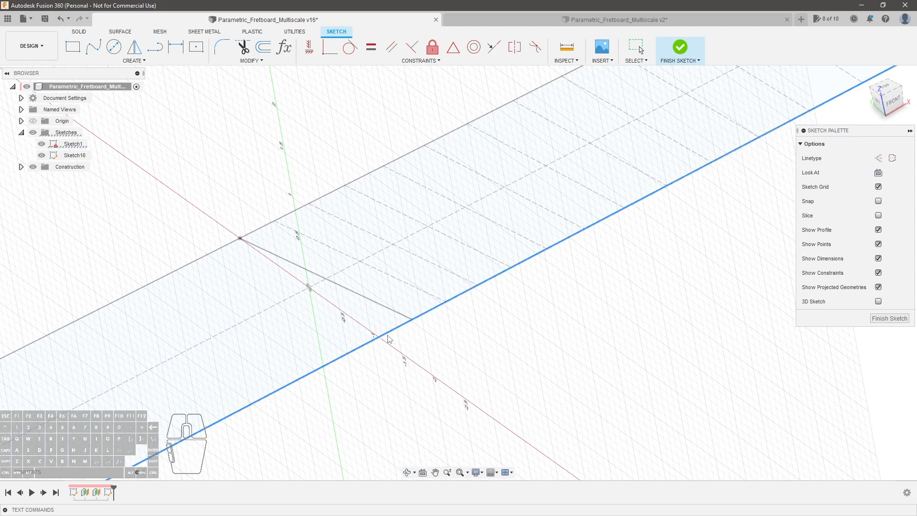
# Create linked intersection points where the fretboard's two long edges cross the heel sketch plane, using Intersect
pyautogui.scroll(3, 368, 337)
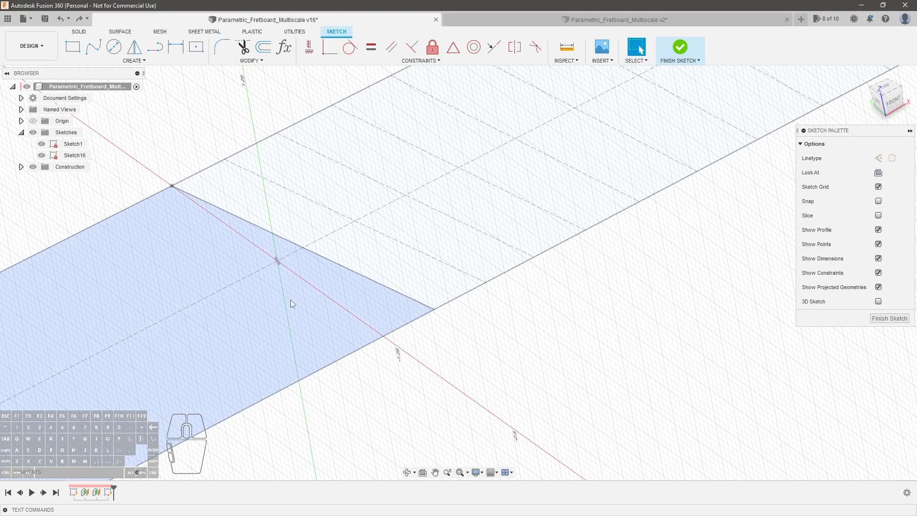
pyautogui.scroll(-2, 508, 220)
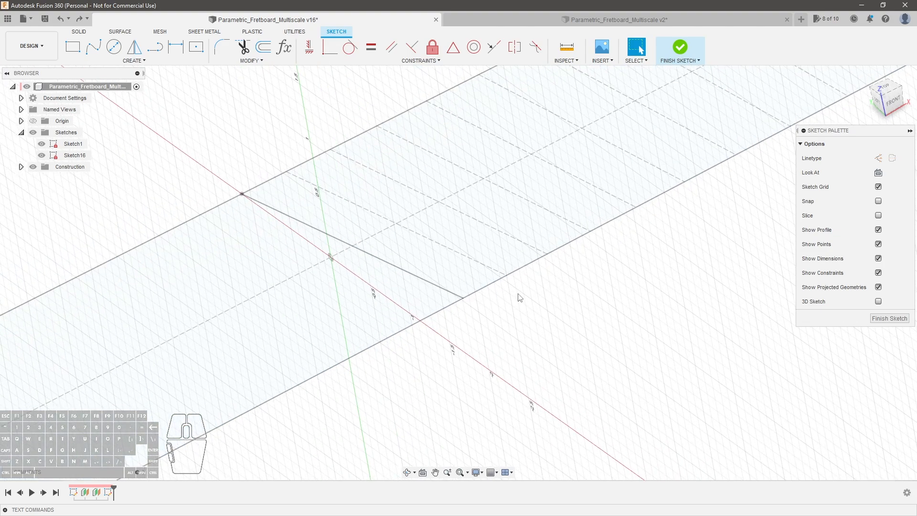
pyautogui.click(133, 61)
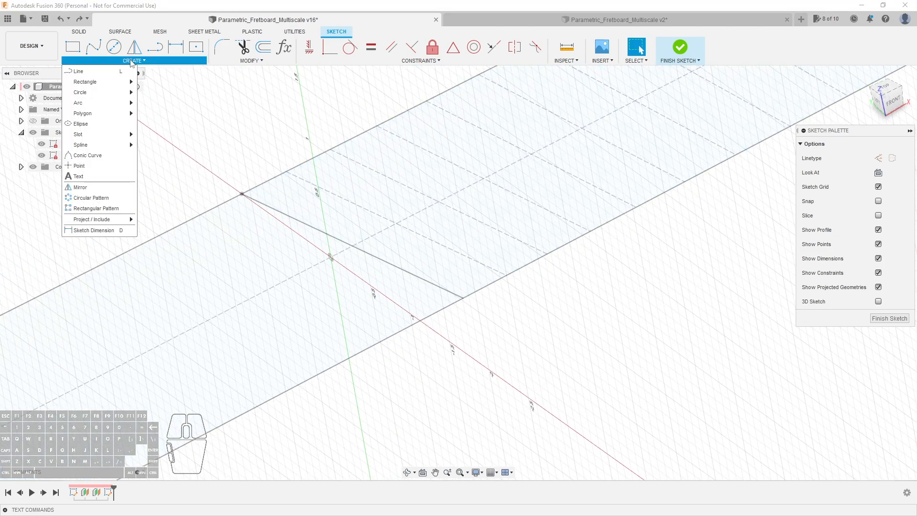
pyautogui.moveTo(119, 223)
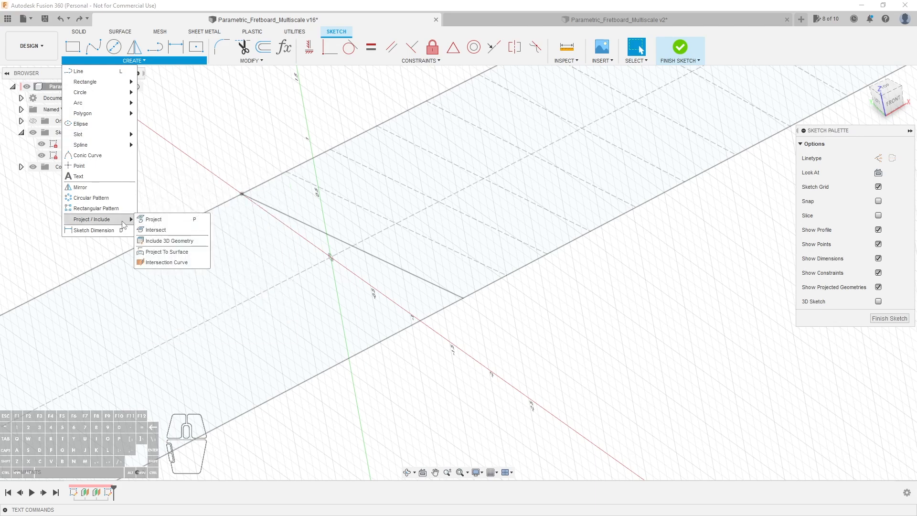
pyautogui.click(149, 231)
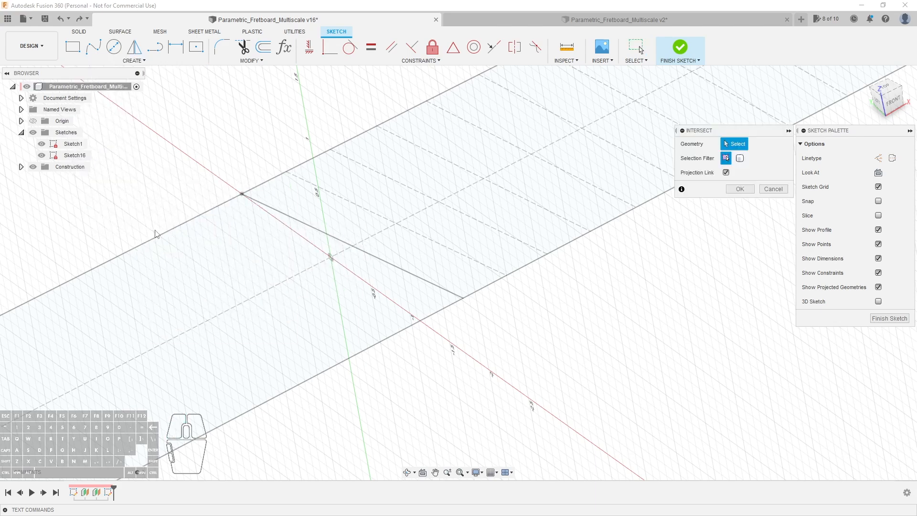
pyautogui.click(173, 230)
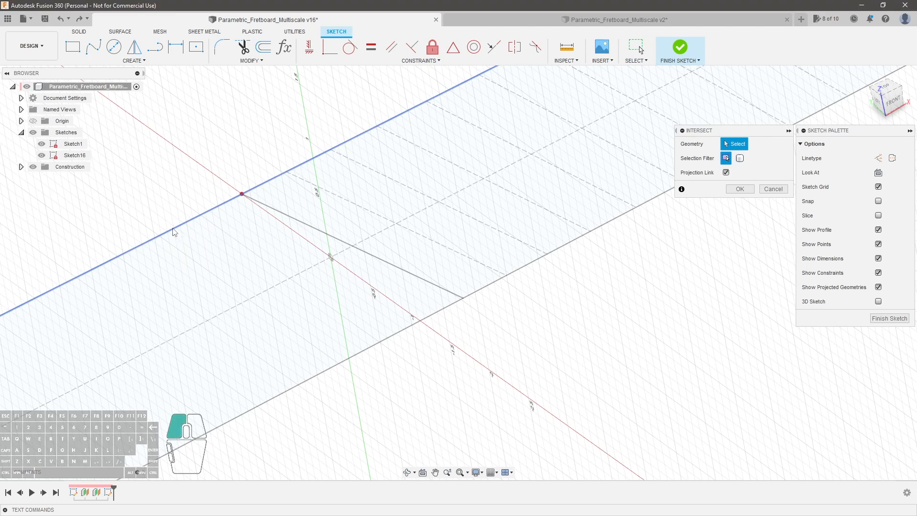
pyautogui.click(384, 342)
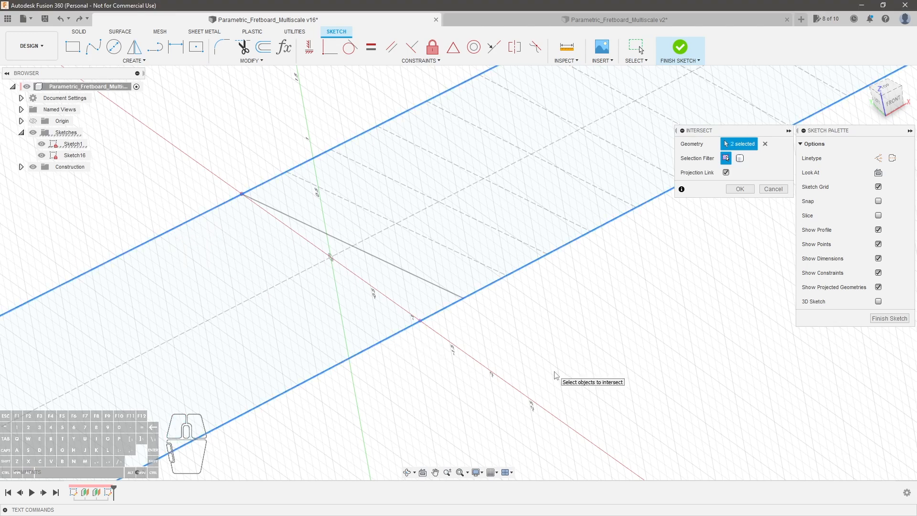
pyautogui.click(742, 189)
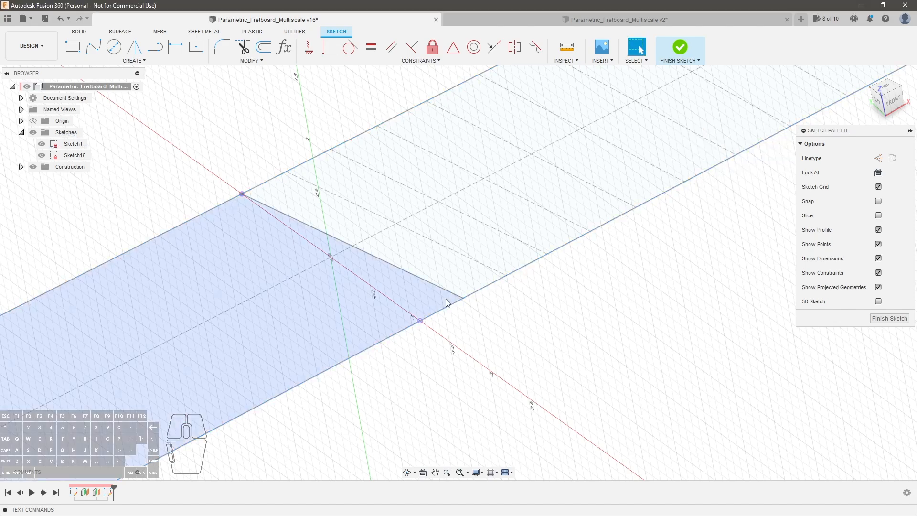
pyautogui.scroll(3, 256, 211)
pyautogui.scroll(-3, 281, 213)
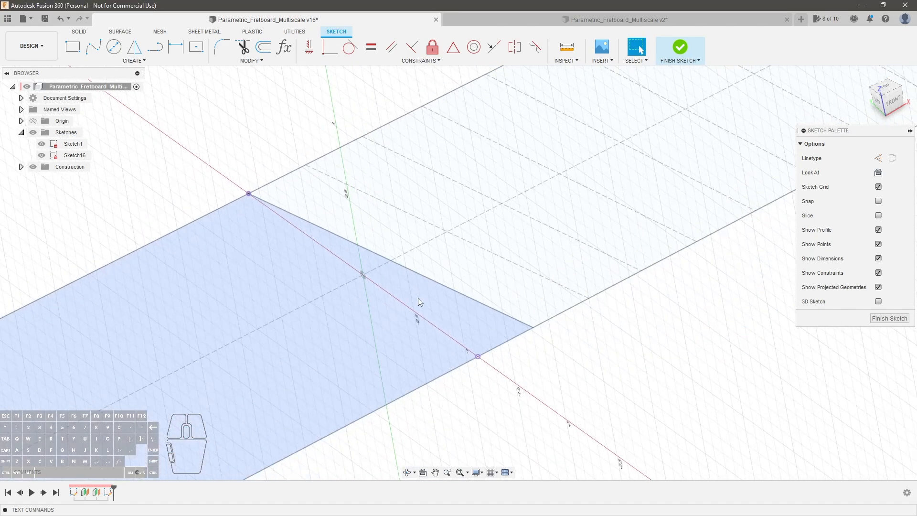
# Hide the fretboard sketch and sketch a short vertical line, about 0.2 in long, upward from each of the two intersection points
pyautogui.click(42, 143)
pyautogui.scroll(-2, 497, 287)
pyautogui.moveTo(497, 287)
pyautogui.keyDown('shift'); pyautogui.mouseDown(button='middle')
pyautogui.moveTo(523, 262)
pyautogui.moveTo(520, 291)
pyautogui.moveTo(474, 308)
pyautogui.mouseUp(button='middle'); pyautogui.keyUp('shift')
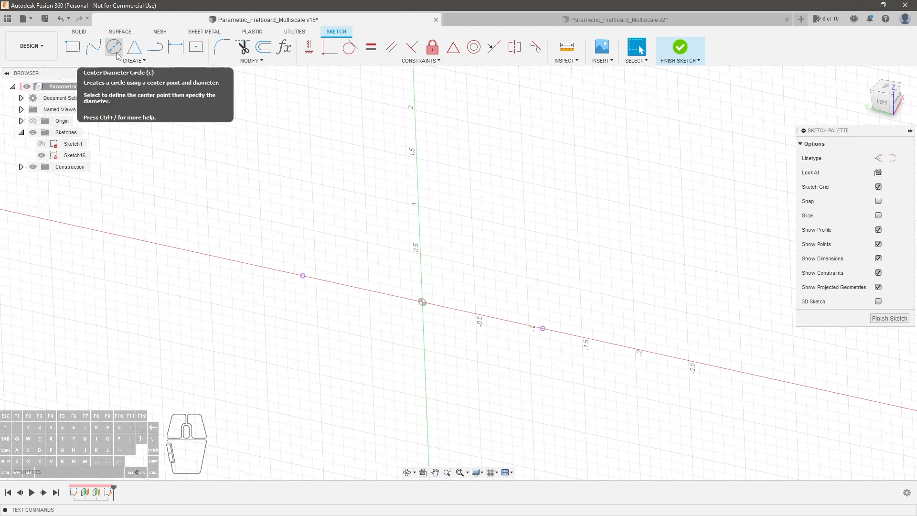
pyautogui.press('p')
pyautogui.click(302, 275)
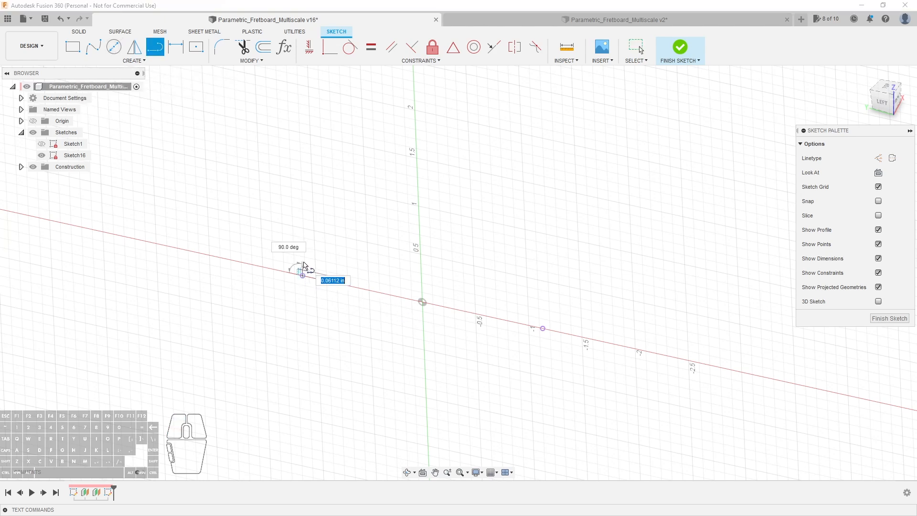
pyautogui.click(301, 249)
pyautogui.press('Escape')
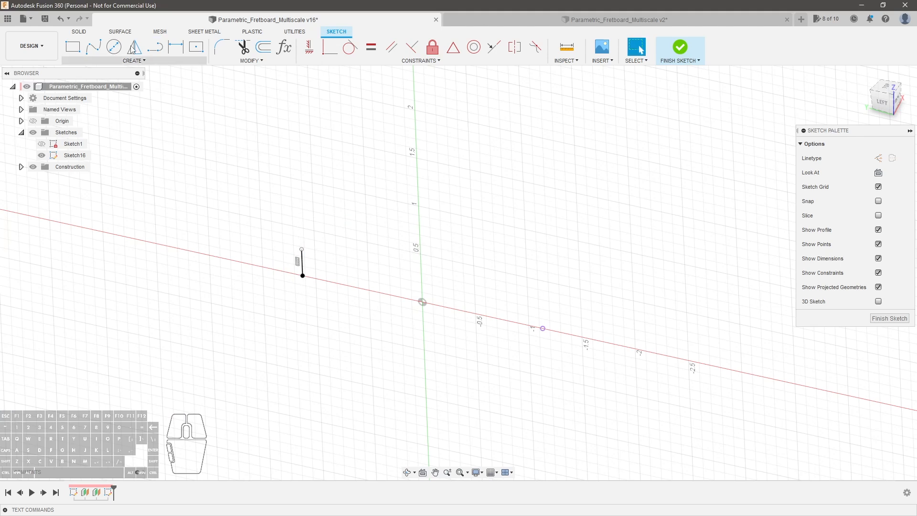
pyautogui.click(157, 49)
pyautogui.click(543, 328)
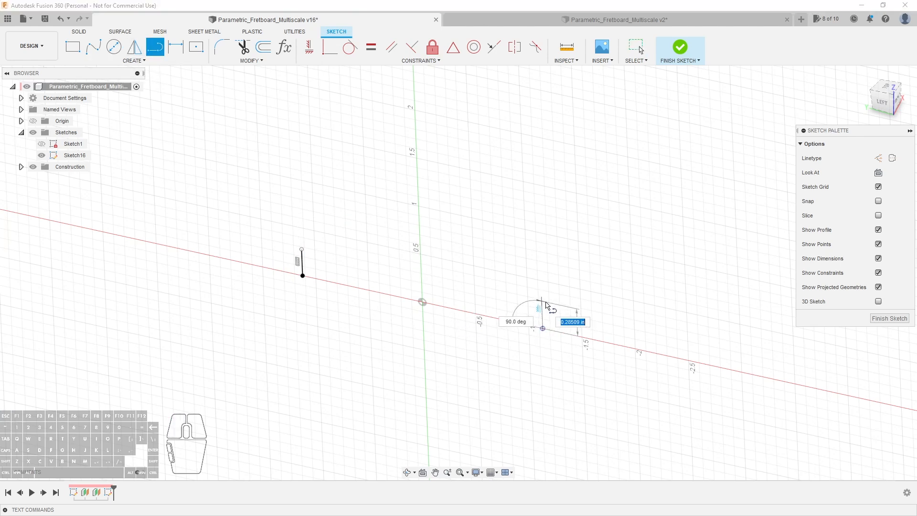
pyautogui.click(542, 301)
pyautogui.press('Escape')
# Join the upper ends of the two vertical lines with a shallow three-point arc bulging upward
pyautogui.click(126, 62)
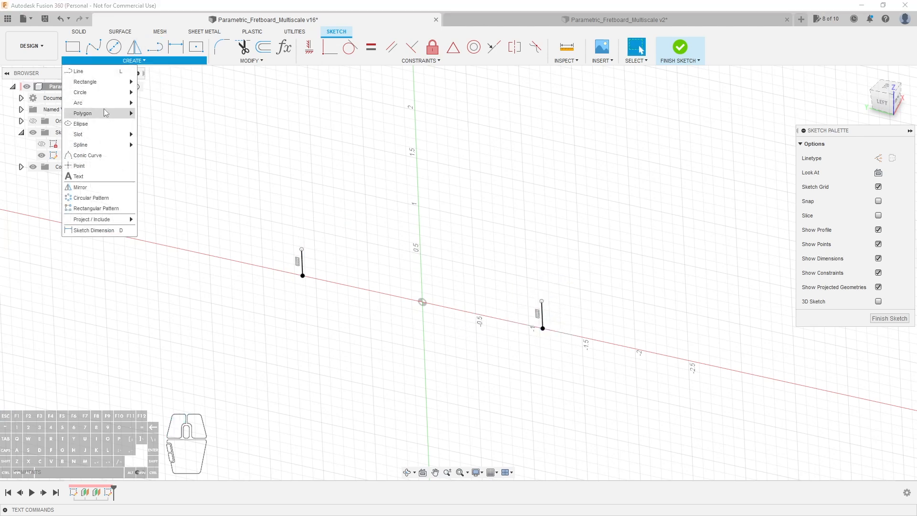
pyautogui.click(152, 100)
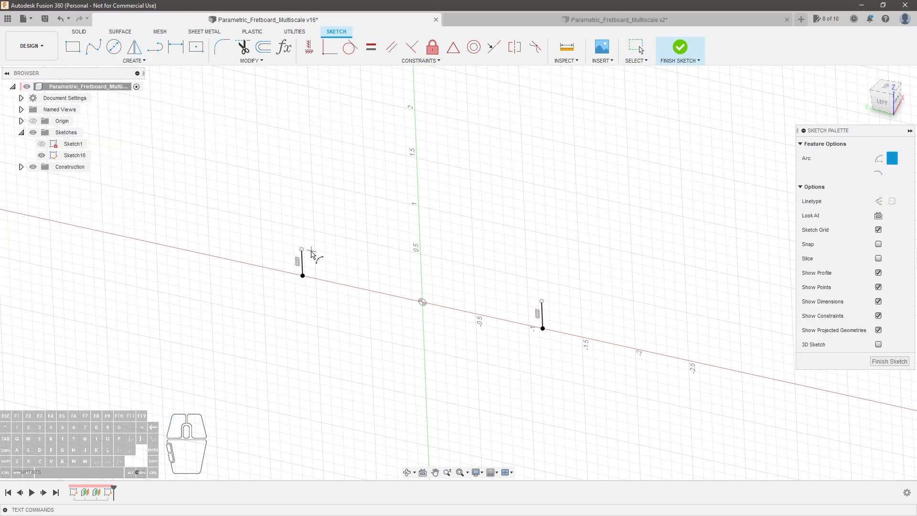
pyautogui.click(301, 249)
pyautogui.click(541, 300)
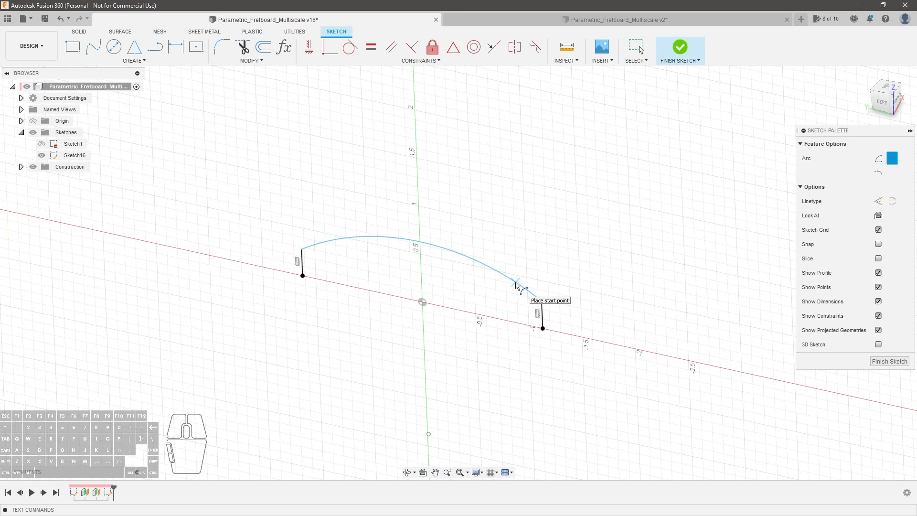
pyautogui.press('Escape')
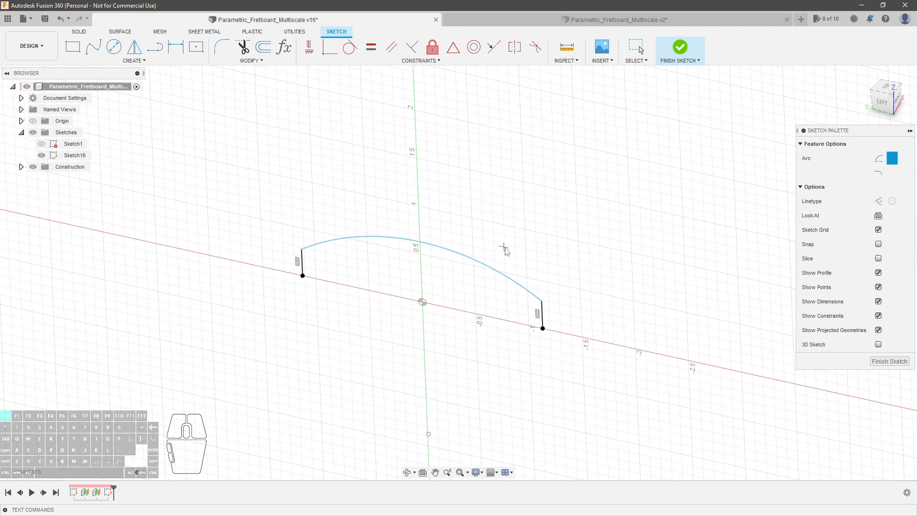
# Undo the arc and both vertical lines, and show the fretboard sketch again
pyautogui.hotkey('ctrl', 'z')
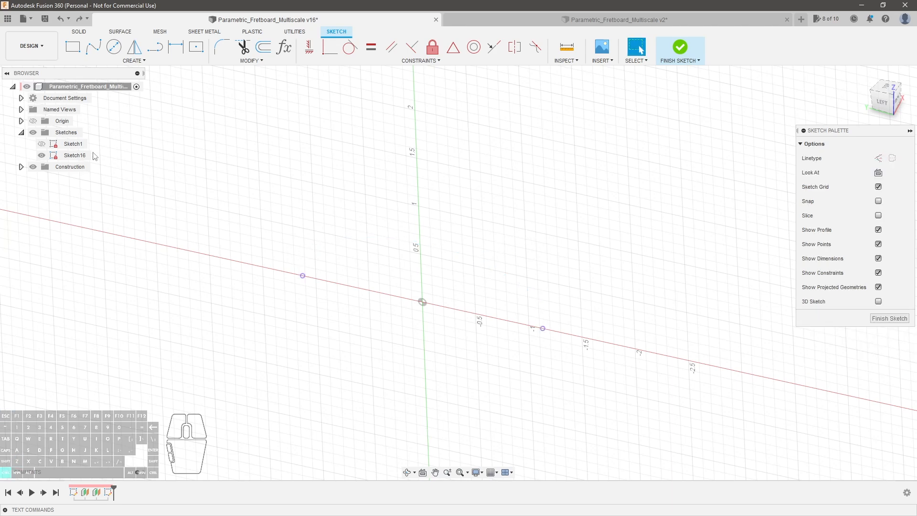
pyautogui.click(41, 144)
pyautogui.moveTo(492, 256); pyautogui.dragTo(522, 240, button='middle')
# Sketch a center-diameter circle on the heel plane, centred on the vertical axis below the fretboard with its upper edge above it, and finish the sketch
pyautogui.click(113, 48)
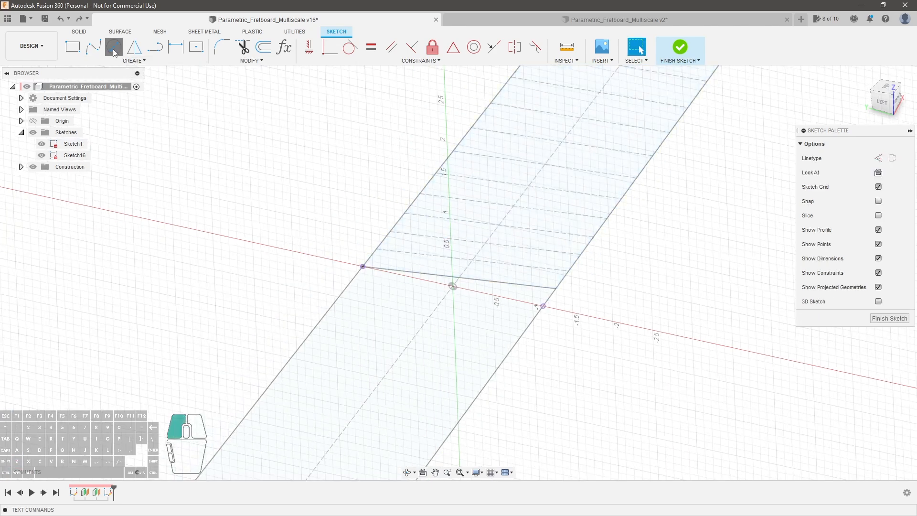
pyautogui.scroll(-5, 534, 225)
pyautogui.moveTo(535, 323)
pyautogui.keyDown('shift'); pyautogui.mouseDown(button='middle')
pyautogui.moveTo(545, 309)
pyautogui.moveTo(535, 319)
pyautogui.mouseUp(button='middle'); pyautogui.keyUp('shift')
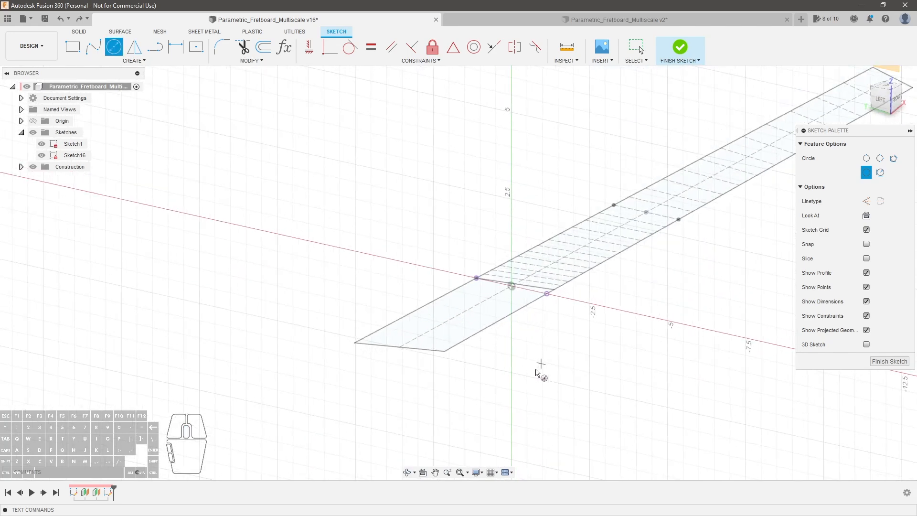
pyautogui.click(512, 398)
pyautogui.click(509, 261)
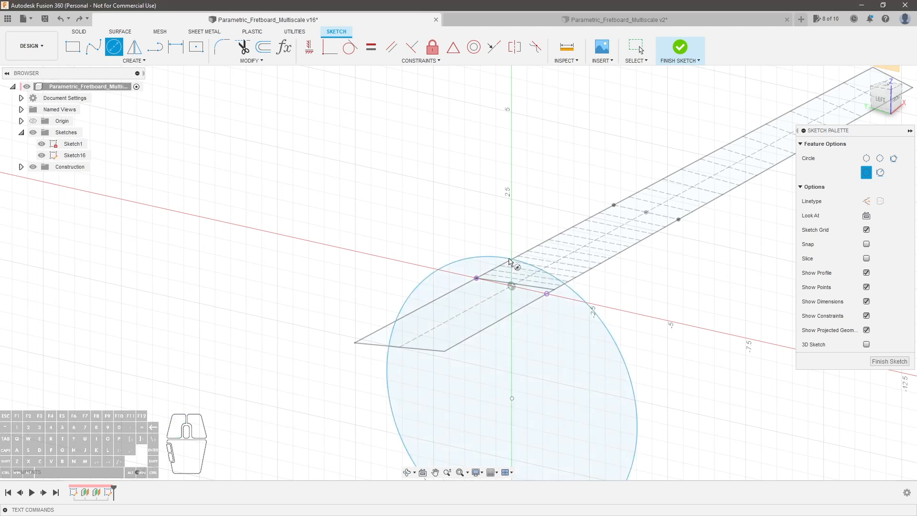
pyautogui.scroll(-3, 524, 333)
pyautogui.click(874, 362)
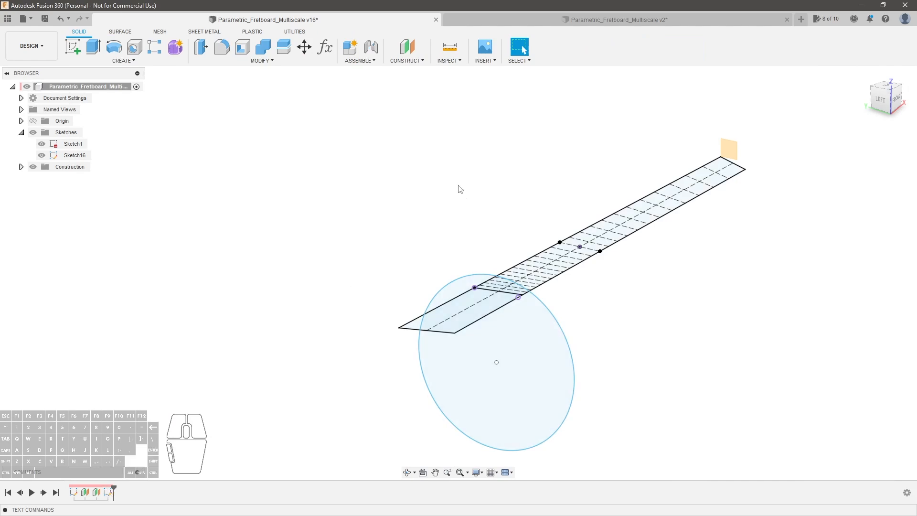
# Sketch a smaller circle on the nut-end construction plane, centred on the vertical axis below the fretboard with its upper edge above it
pyautogui.scroll(-1, 97, 75)
pyautogui.click(71, 47)
pyautogui.click(528, 185)
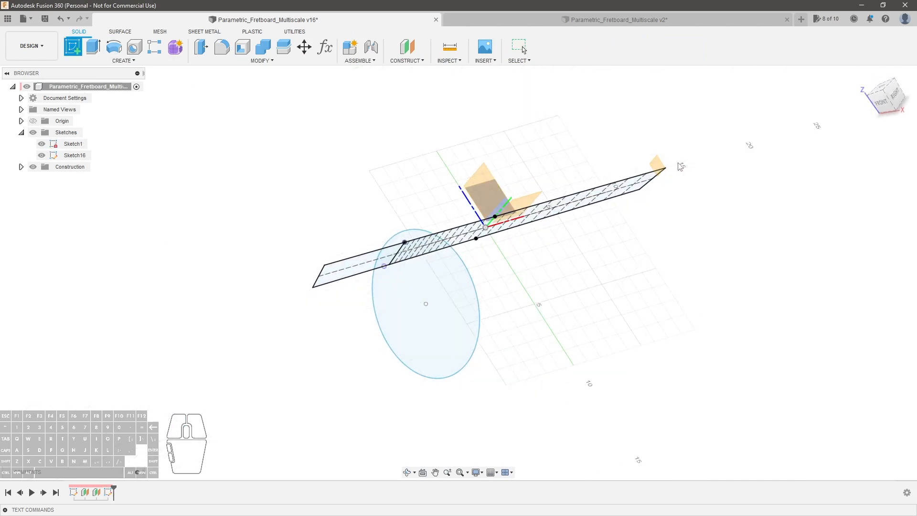
pyautogui.press('c')
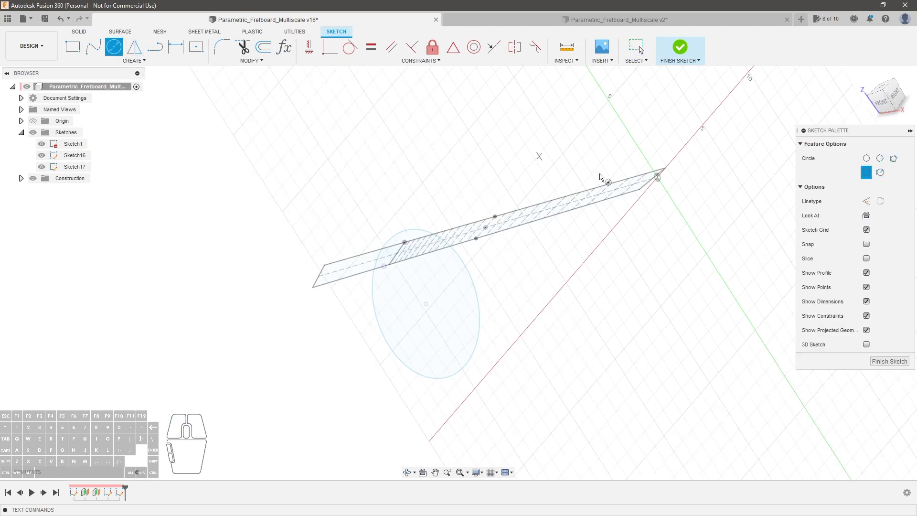
pyautogui.click(699, 241)
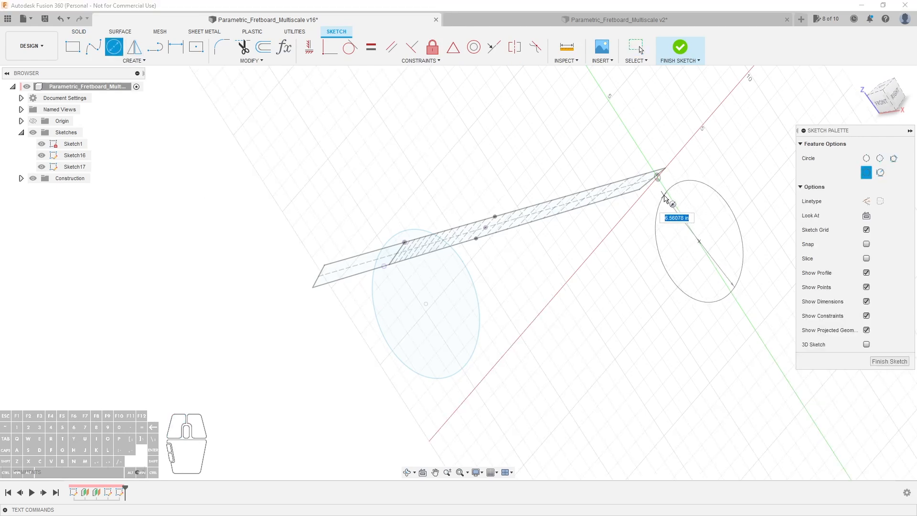
pyautogui.click(678, 202)
pyautogui.press('Escape')
pyautogui.moveTo(699, 241); pyautogui.dragTo(681, 216)
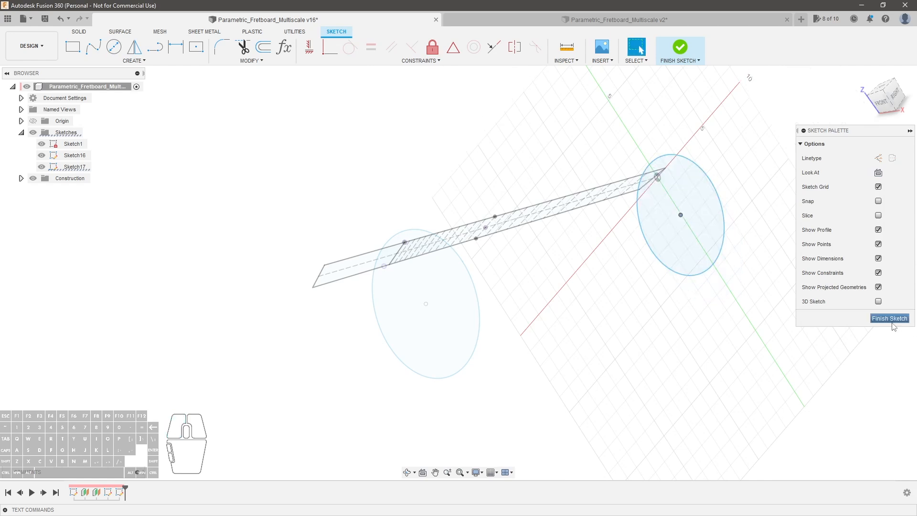
pyautogui.click(889, 318)
# Edit the heel-plane sketch to enlarge its circle and move the centre down the vertical axis until the upper edge sits just above the fretboard
pyautogui.moveTo(573, 299)
pyautogui.keyDown('shift'); pyautogui.mouseDown(button='middle')
pyautogui.moveTo(641, 260)
pyautogui.moveTo(630, 282)
pyautogui.mouseUp(button='middle'); pyautogui.keyUp('shift')
pyautogui.doubleClick(104, 498)
pyautogui.moveTo(445, 377); pyautogui.dragTo(435, 377)
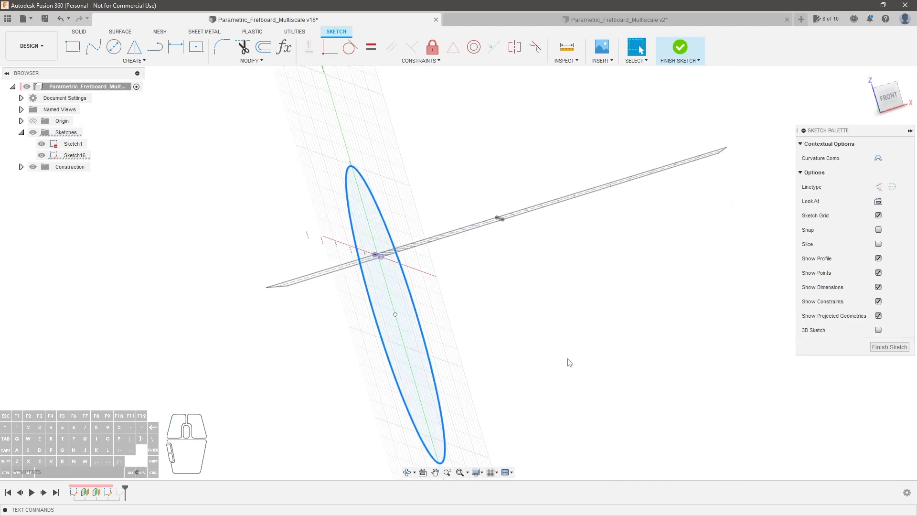
pyautogui.keyDown('shift'); pyautogui.moveTo(456, 262); pyautogui.dragTo(528, 267, button='middle'); pyautogui.keyUp('shift')
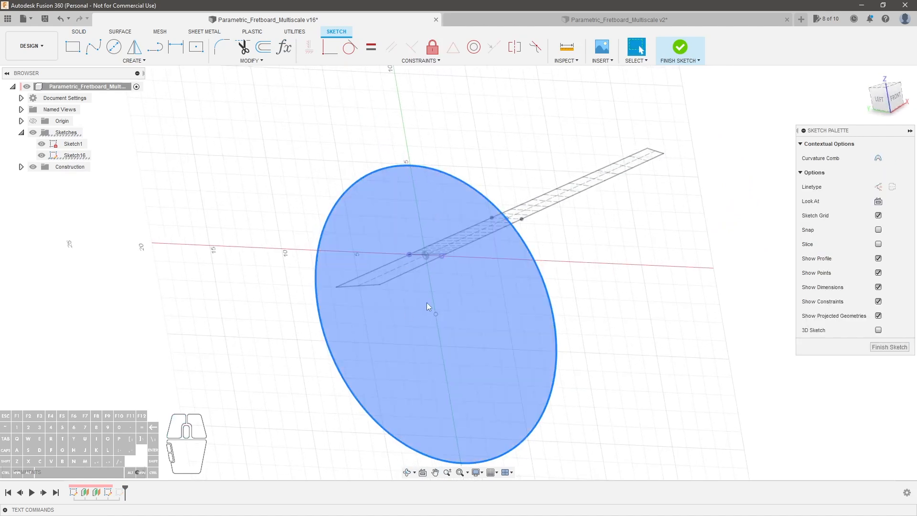
pyautogui.moveTo(436, 314); pyautogui.dragTo(451, 385)
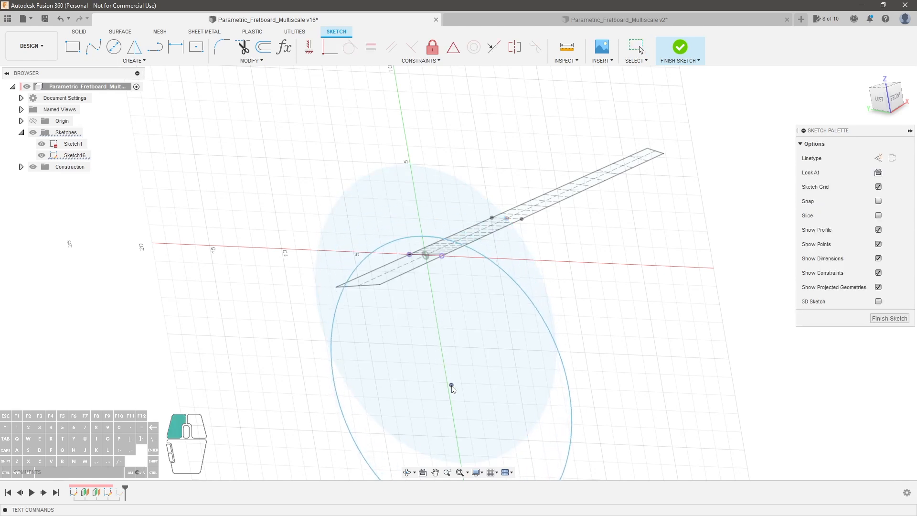
pyautogui.click(890, 318)
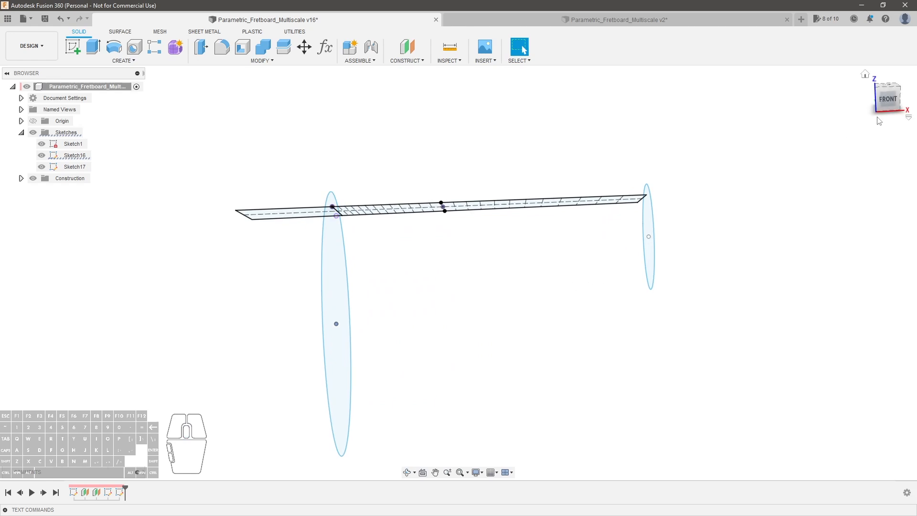
# Preview a loft between the nut-end circle and the heel-plane circle over the fretboard sketch, and cancel it
pyautogui.keyDown('shift'); pyautogui.moveTo(671, 194); pyautogui.dragTo(503, 254, button='middle'); pyautogui.keyUp('shift')
pyautogui.click(394, 263)
pyautogui.moveTo(532, 270)
pyautogui.keyDown('shift'); pyautogui.mouseDown(button='middle')
pyautogui.moveTo(492, 277)
pyautogui.moveTo(530, 273)
pyautogui.mouseUp(button='middle'); pyautogui.keyUp('shift')
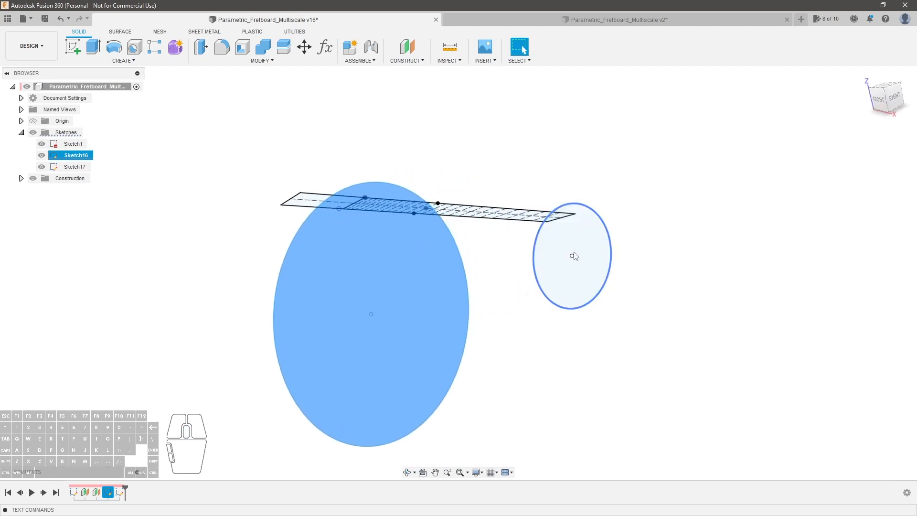
pyautogui.click(591, 241)
pyautogui.keyDown('shift'); pyautogui.moveTo(673, 215); pyautogui.dragTo(600, 237, button='middle'); pyautogui.keyUp('shift')
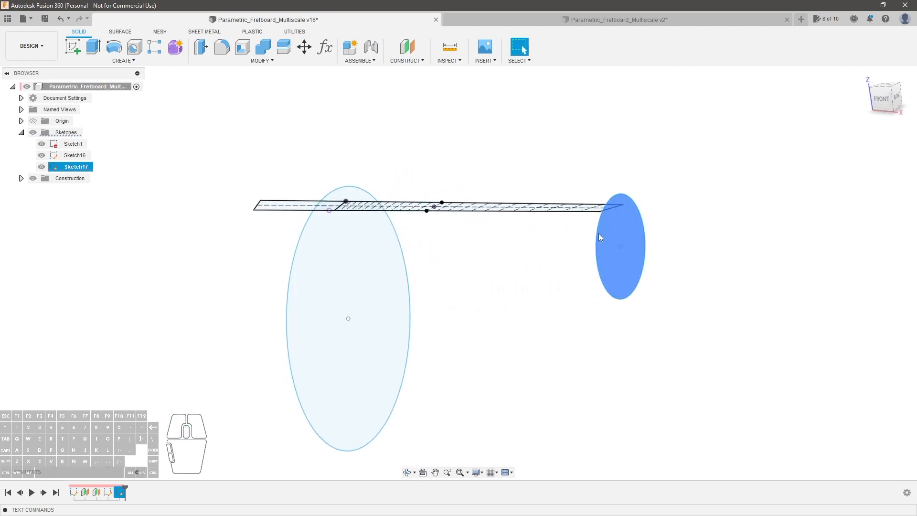
pyautogui.keyDown('shift'); pyautogui.click(375, 277); pyautogui.keyUp('shift')
pyautogui.keyDown('shift'); pyautogui.moveTo(589, 307); pyautogui.dragTo(571, 314, button='middle'); pyautogui.keyUp('shift')
pyautogui.click(124, 60)
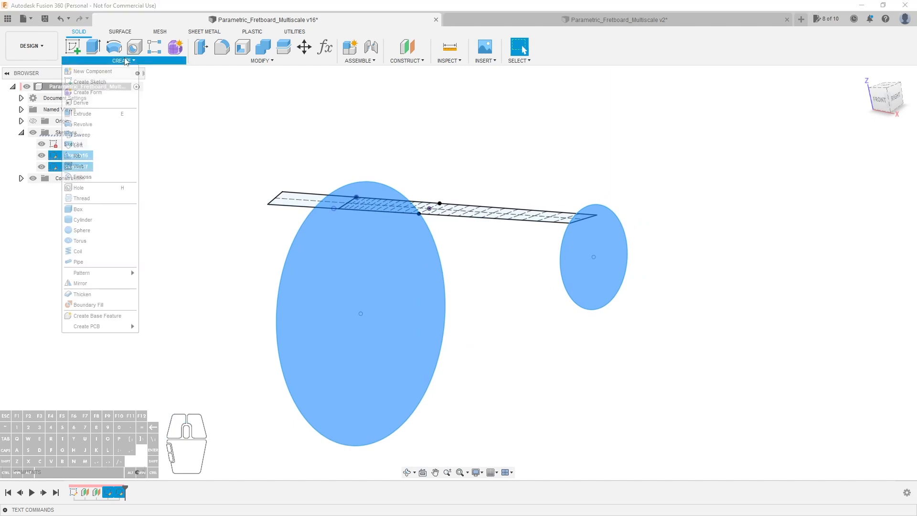
pyautogui.click(105, 141)
pyautogui.moveTo(588, 168)
pyautogui.keyDown('shift'); pyautogui.mouseDown(button='middle')
pyautogui.moveTo(624, 152)
pyautogui.moveTo(593, 158)
pyautogui.mouseUp(button='middle'); pyautogui.keyUp('shift')
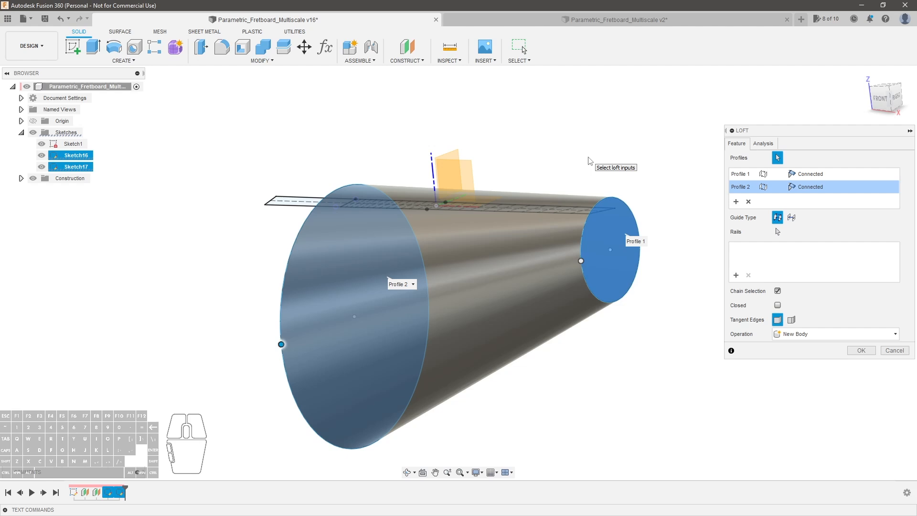
pyautogui.scroll(2, 491, 178)
pyautogui.keyDown('shift'); pyautogui.moveTo(596, 213); pyautogui.dragTo(581, 200, button='middle'); pyautogui.keyUp('shift')
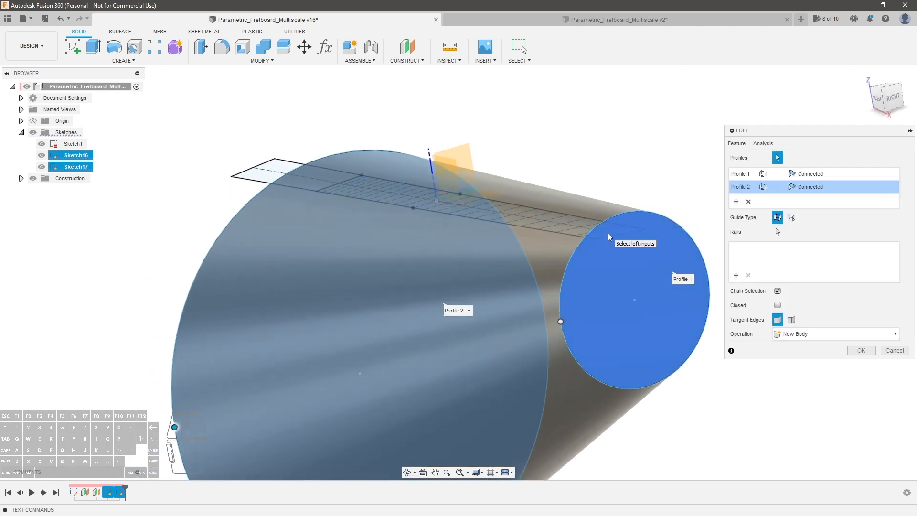
pyautogui.keyDown('shift'); pyautogui.moveTo(493, 112); pyautogui.dragTo(622, 291, button='middle'); pyautogui.keyUp('shift')
pyautogui.scroll(-2, 617, 289)
pyautogui.scroll(3, 593, 249)
pyautogui.keyDown('shift'); pyautogui.moveTo(582, 237); pyautogui.dragTo(442, 229, button='middle'); pyautogui.keyUp('shift')
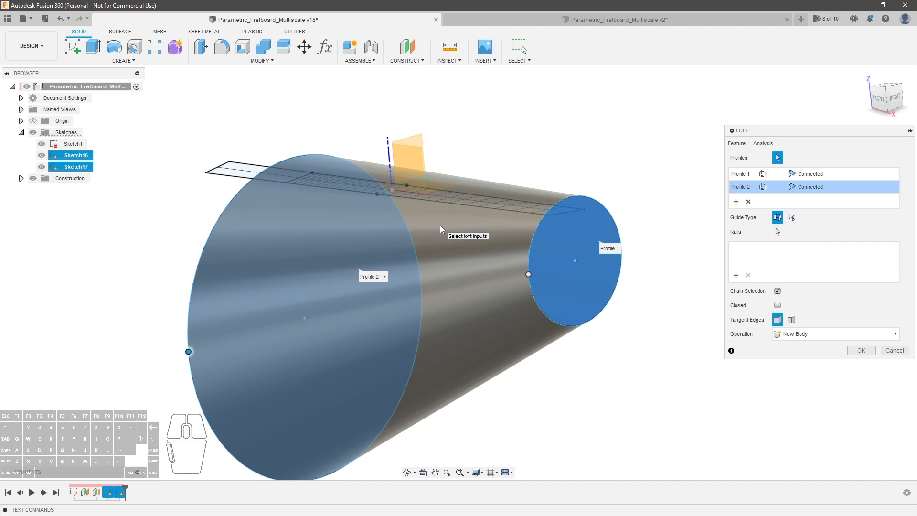
pyautogui.press('Escape')
# Reopen the heel-plane circle sketch for editing, view it from the left, and hide the fretboard sketch
pyautogui.moveTo(382, 259)
pyautogui.keyDown('shift'); pyautogui.mouseDown(button='middle')
pyautogui.moveTo(358, 237)
pyautogui.moveTo(315, 359)
pyautogui.mouseUp(button='middle'); pyautogui.keyUp('shift')
pyautogui.doubleClick(108, 492)
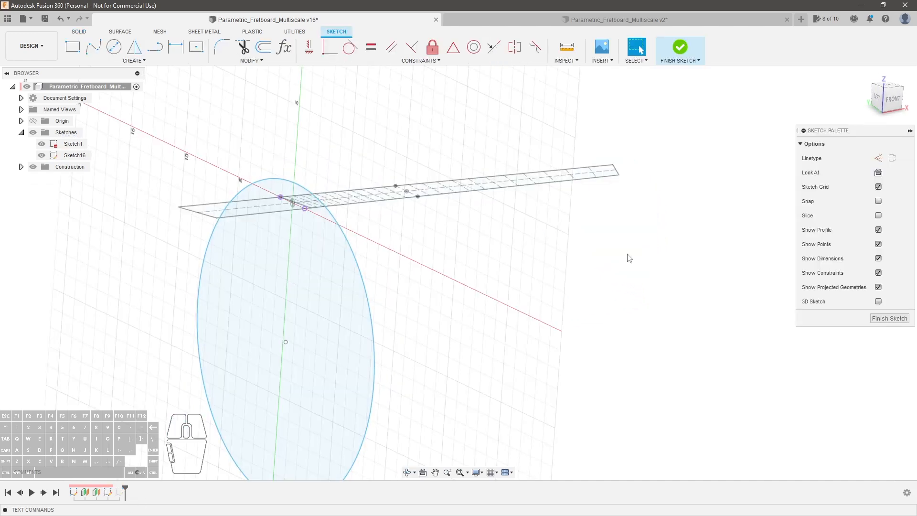
pyautogui.scroll(2, 426, 217)
pyautogui.click(879, 99)
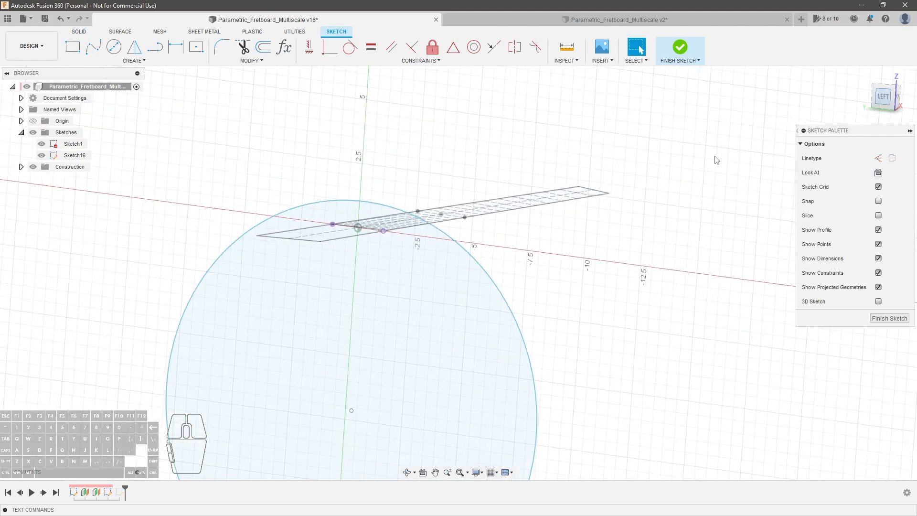
pyautogui.scroll(6, 477, 198)
pyautogui.scroll(-1, 474, 143)
pyautogui.scroll(3, 457, 165)
pyautogui.keyDown('shift'); pyautogui.moveTo(457, 165); pyautogui.dragTo(449, 203, button='middle'); pyautogui.keyUp('shift')
pyautogui.click(41, 143)
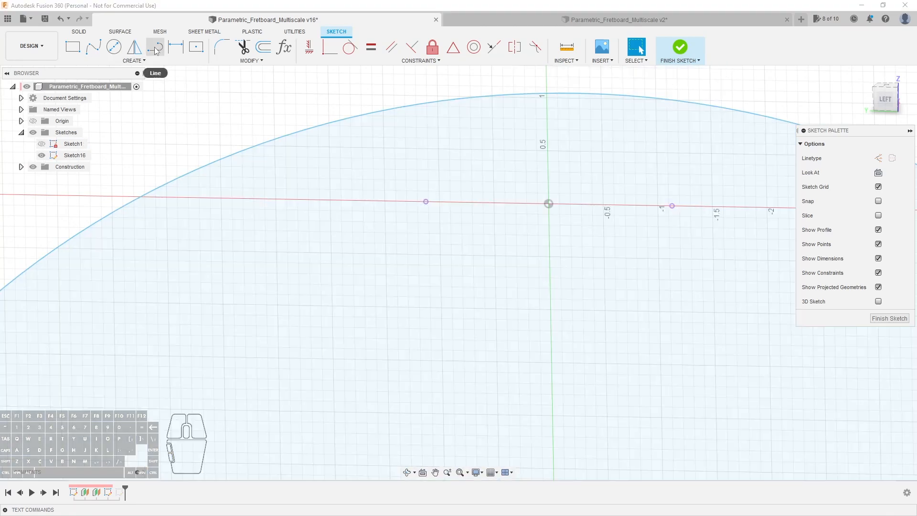
# Sketch two parallel vertical lines from the projected fretboard edge points up to the circle
pyautogui.click(155, 48)
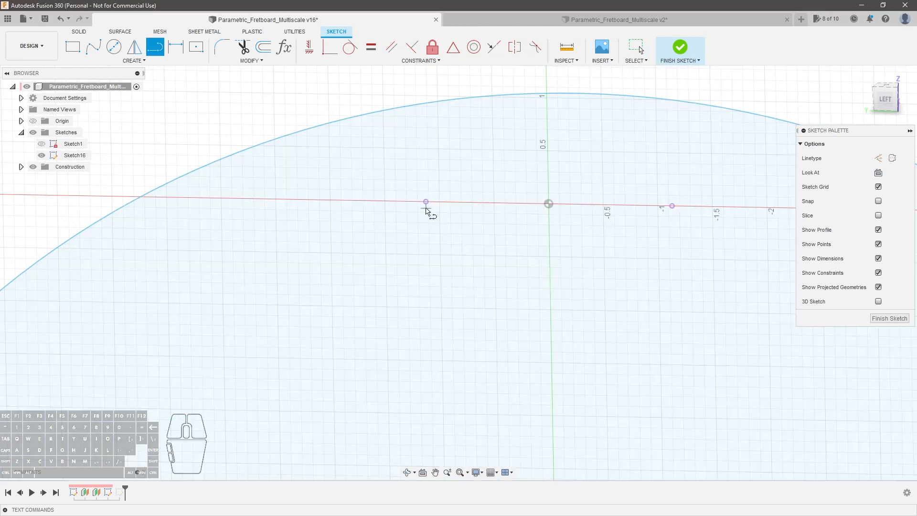
pyautogui.click(425, 201)
pyautogui.doubleClick(424, 103)
pyautogui.click(672, 206)
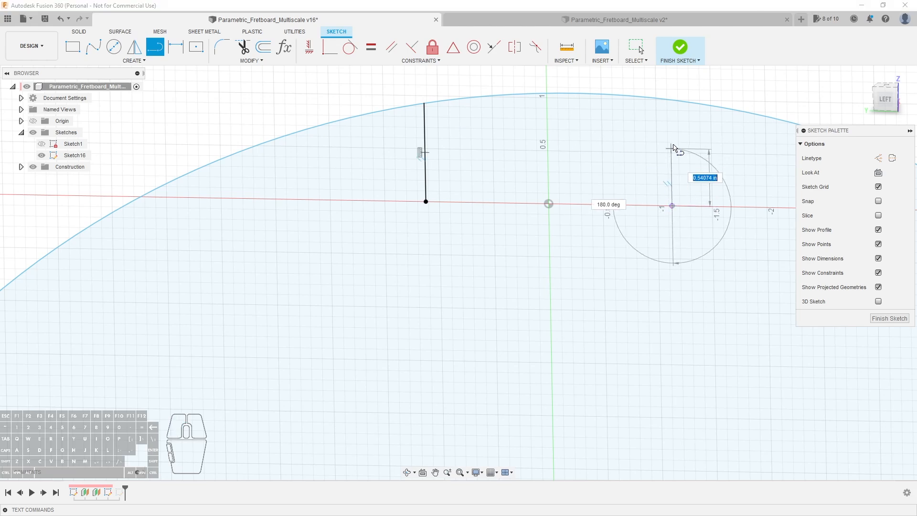
pyautogui.doubleClick(670, 101)
pyautogui.press('Escape')
# Convert both vertical edge lines to construction geometry
pyautogui.click(671, 114)
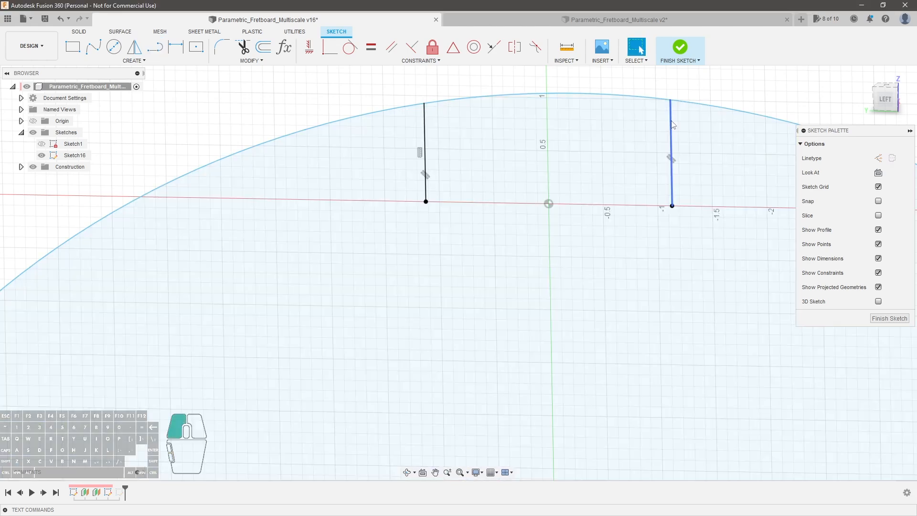
pyautogui.press('x')
pyautogui.click(423, 139)
pyautogui.press('x')
pyautogui.click(354, 90)
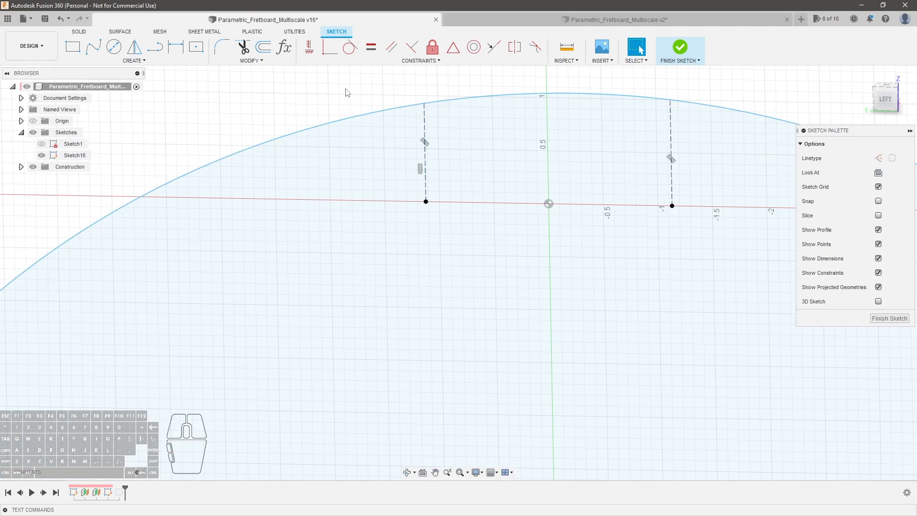
# Sketch a baseline joining the lower ends of the two vertical construction lines and convert it to construction geometry
pyautogui.click(154, 47)
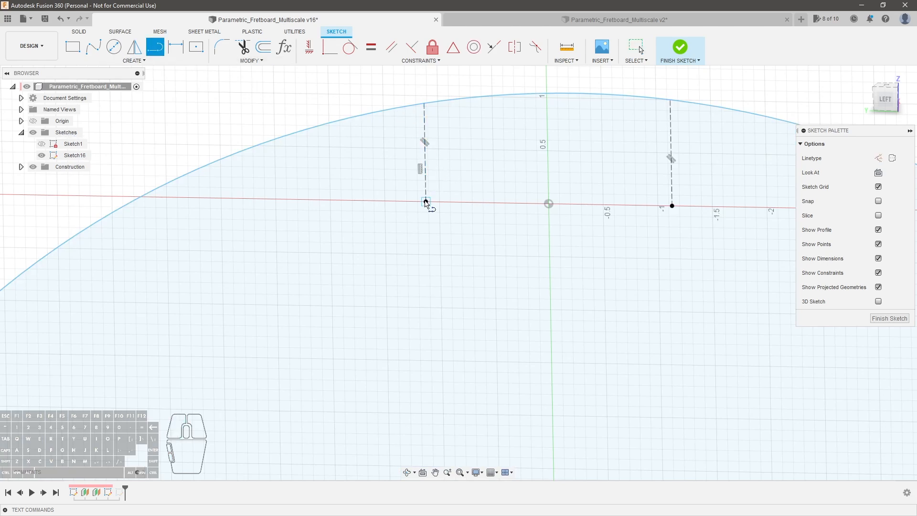
pyautogui.click(426, 202)
pyautogui.click(672, 205)
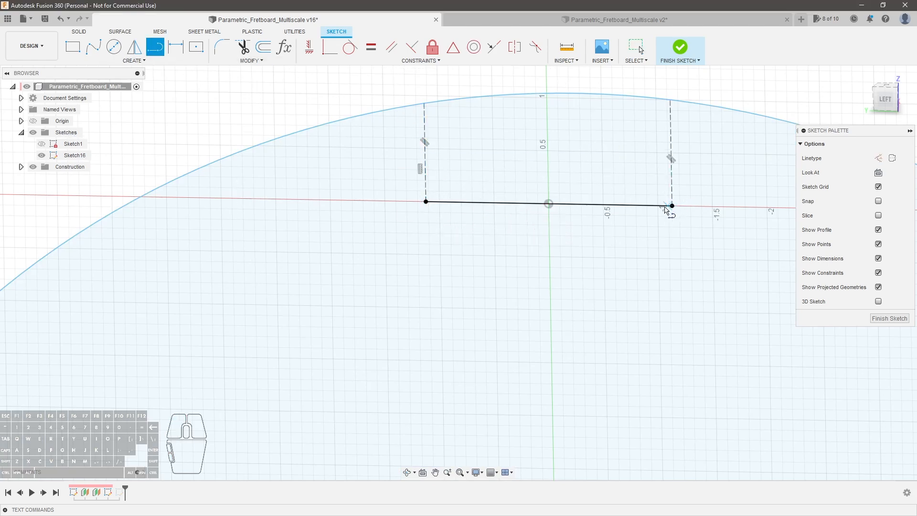
pyautogui.press('Escape')
pyautogui.click(620, 206)
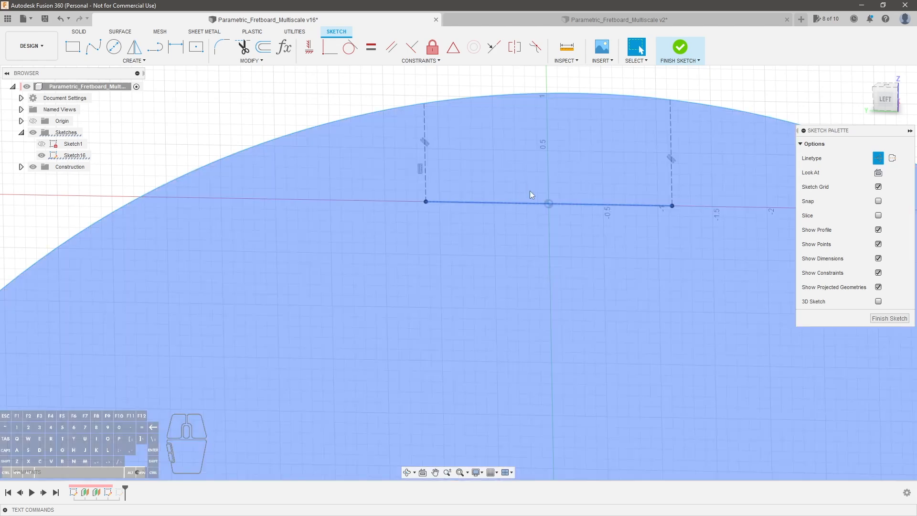
pyautogui.scroll(1, 530, 191)
pyautogui.scroll(-2, 558, 146)
# Sketch a vertical line about 0.43 in long between the two edge lines, just above the baseline
pyautogui.click(155, 46)
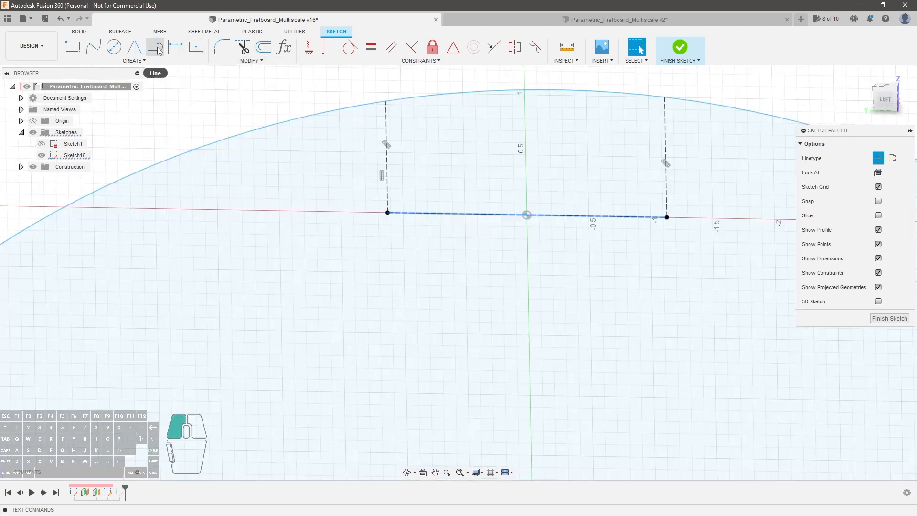
pyautogui.click(563, 135)
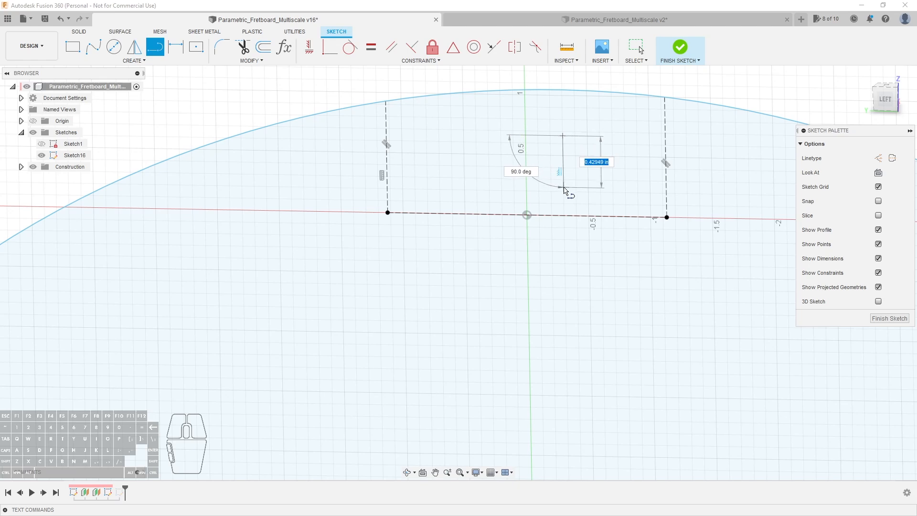
pyautogui.click(564, 187)
pyautogui.press('Escape')
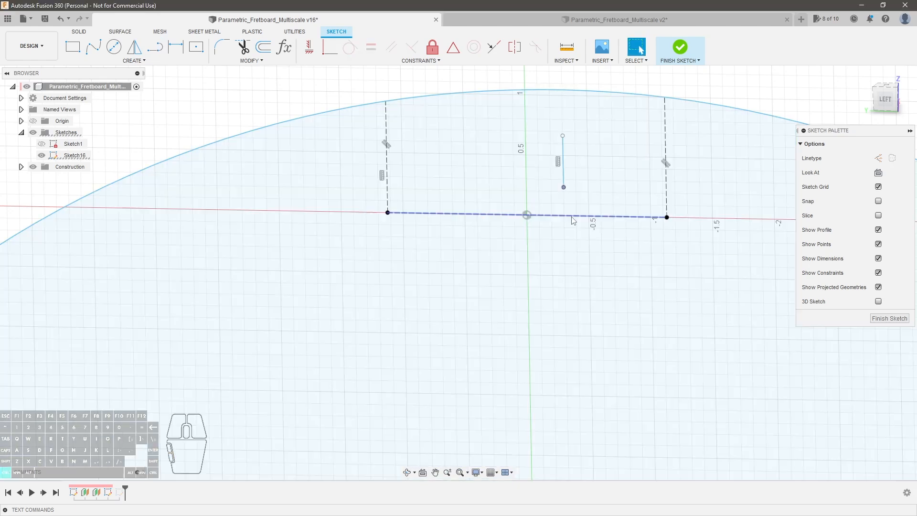
# Constrain the short vertical line's lower endpoint to the midpoint of the baseline
pyautogui.click(573, 216)
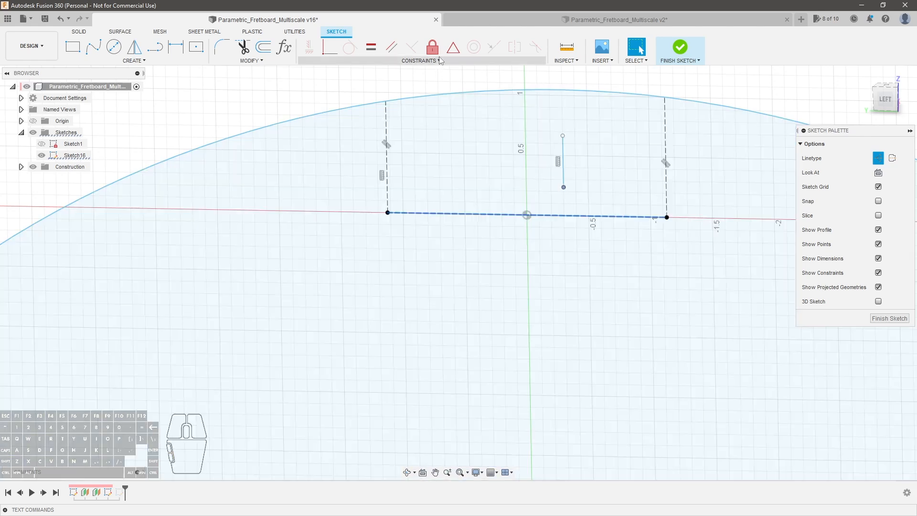
pyautogui.click(453, 47)
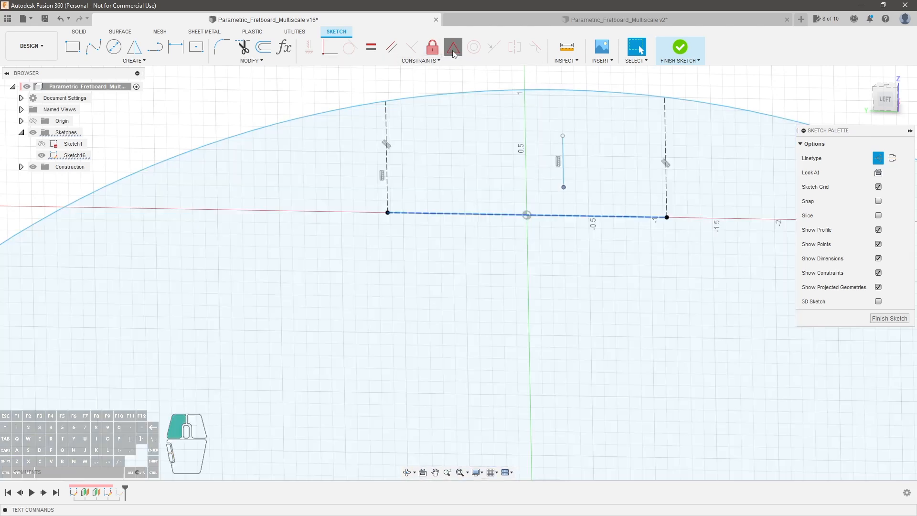
pyautogui.scroll(6, 526, 217)
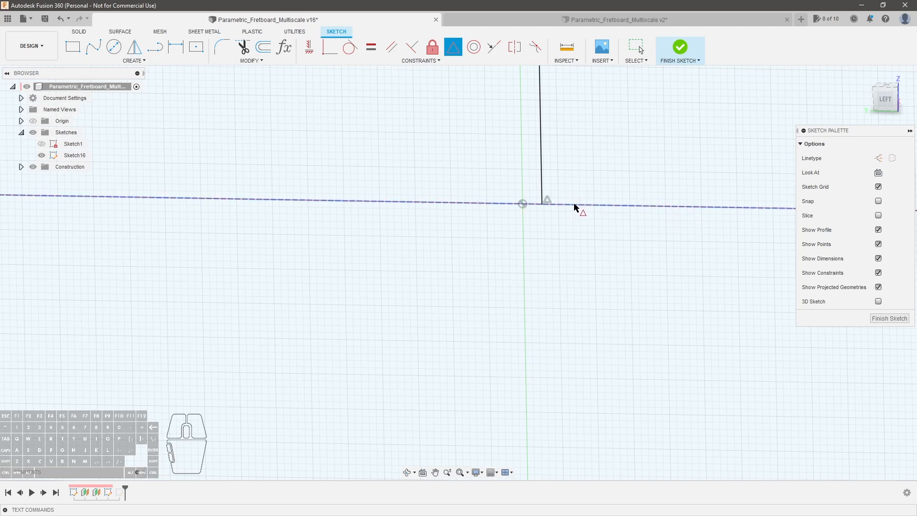
pyautogui.moveTo(524, 206)
pyautogui.mouseDown(button='middle')
pyautogui.moveTo(511, 212)
pyautogui.moveTo(549, 193)
pyautogui.mouseUp(button='middle')
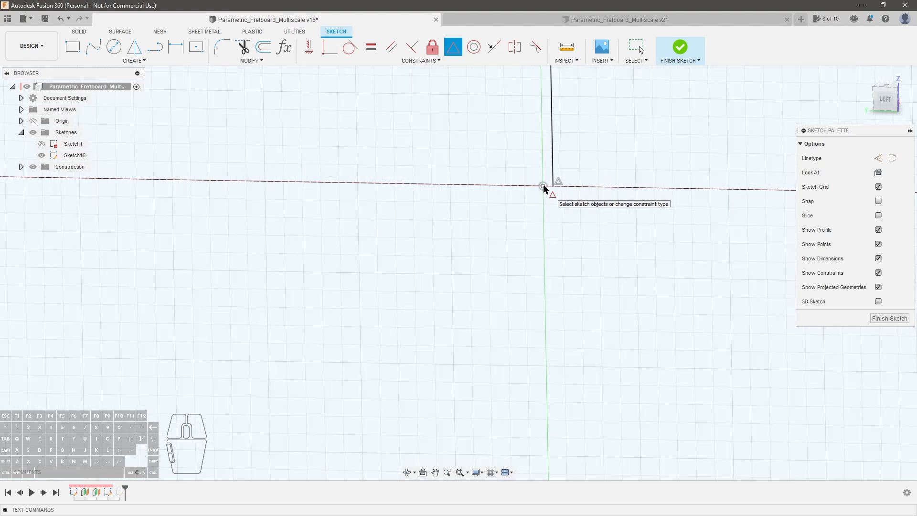
pyautogui.scroll(-4, 569, 239)
pyautogui.scroll(-2, 612, 202)
pyautogui.press('Escape')
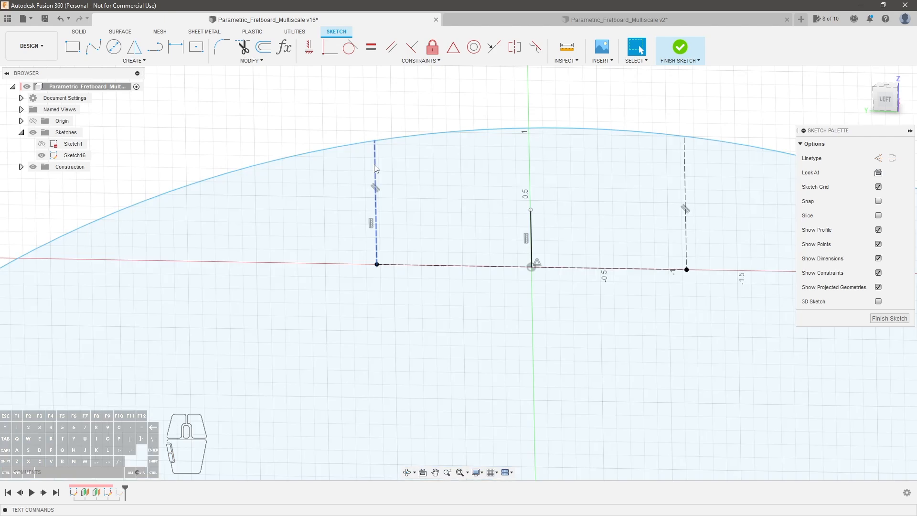
# Apply an equal constraint to the two vertical construction lines at the fretboard edges
pyautogui.keyDown('ctrl'); pyautogui.click(375, 170); pyautogui.keyUp('ctrl')
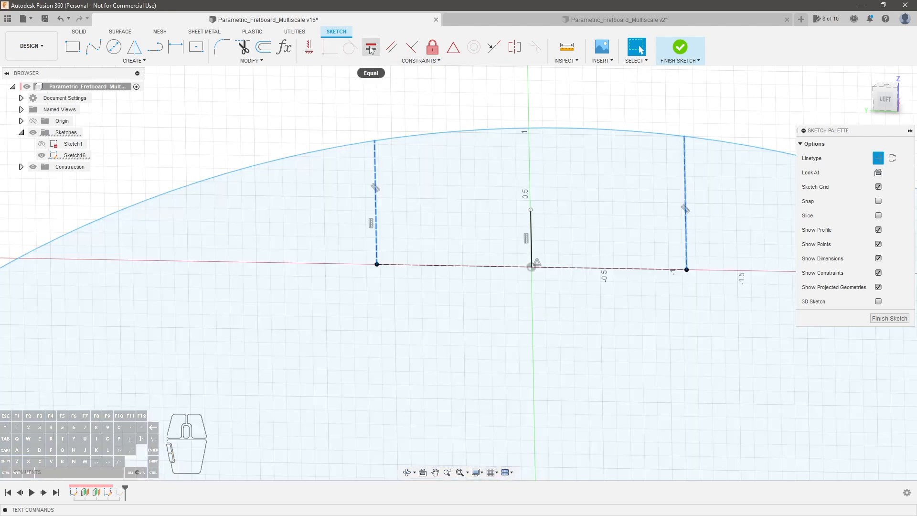
pyautogui.click(371, 48)
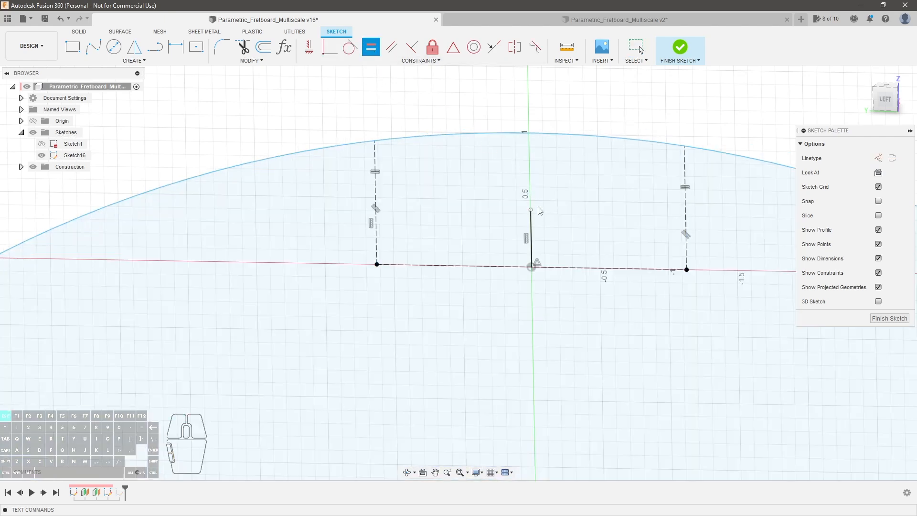
pyautogui.press('Escape')
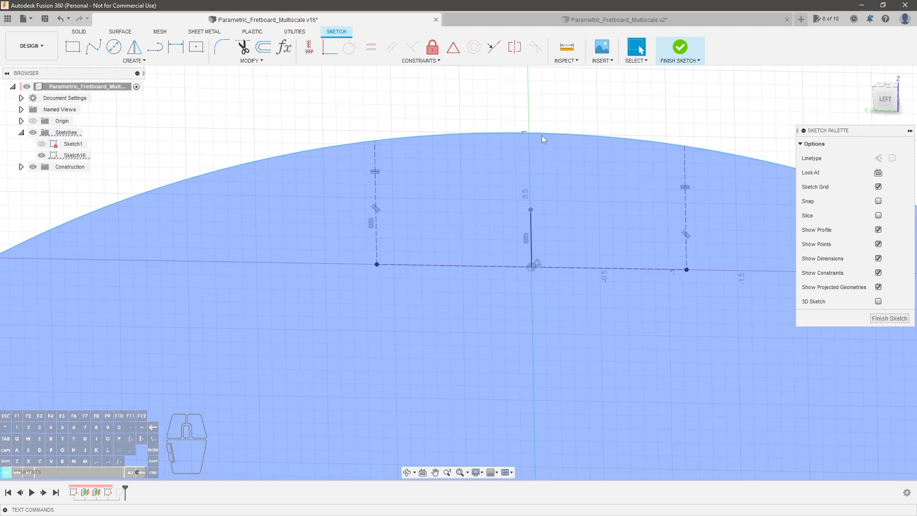
# Make the centre line's upper endpoint coincident with the circle and convert the line to construction geometry
pyautogui.keyDown('ctrl'); pyautogui.click(540, 136); pyautogui.keyUp('ctrl')
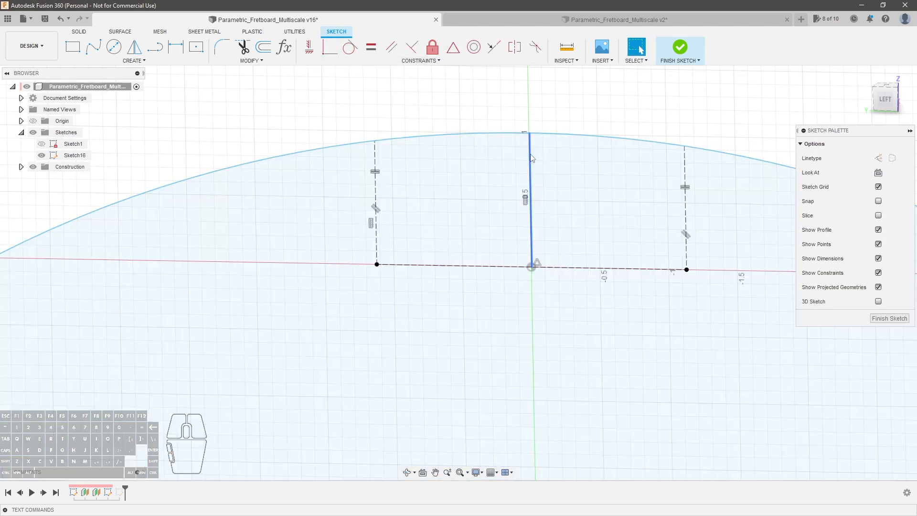
pyautogui.click(530, 152)
pyautogui.press('x')
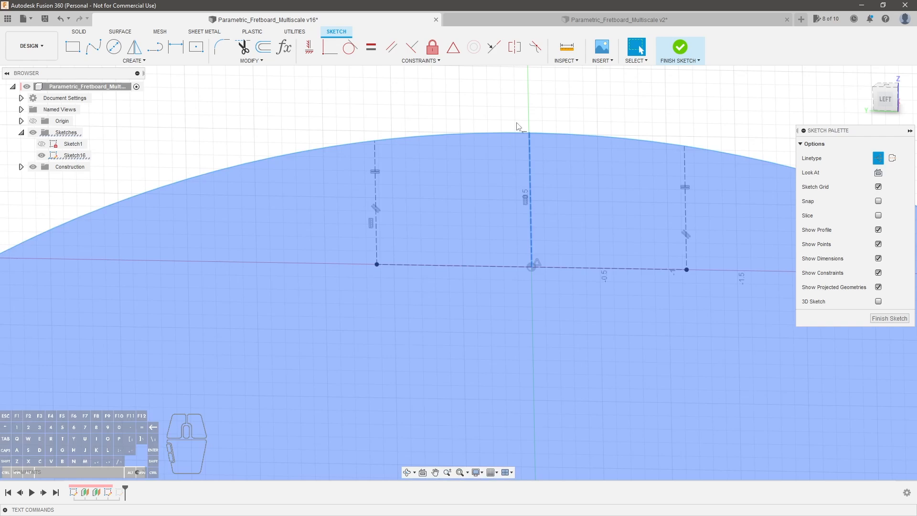
pyautogui.click(522, 84)
# Lower the circle along the centre line until its upper edge sits about 0.37 in above the baseline
pyautogui.scroll(-5, 337, 174)
pyautogui.scroll(1, 443, 174)
pyautogui.scroll(1, 484, 169)
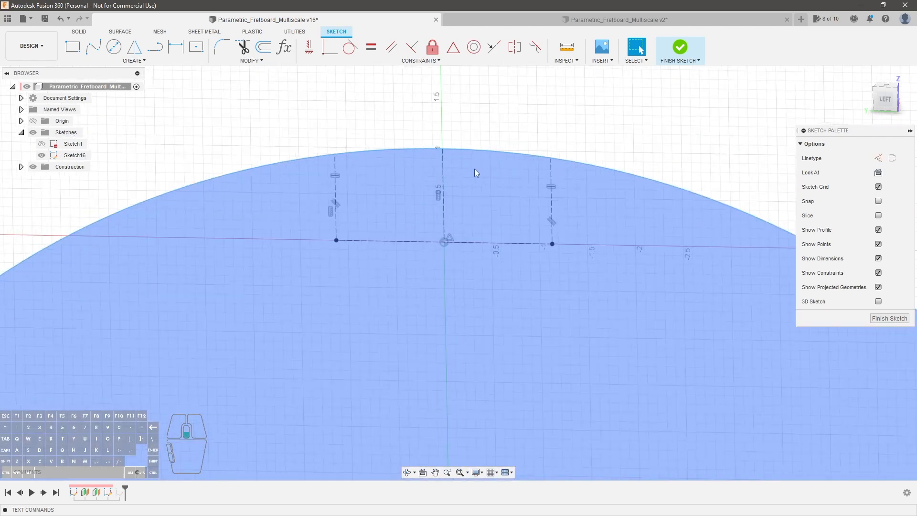
pyautogui.moveTo(438, 149); pyautogui.dragTo(440, 212)
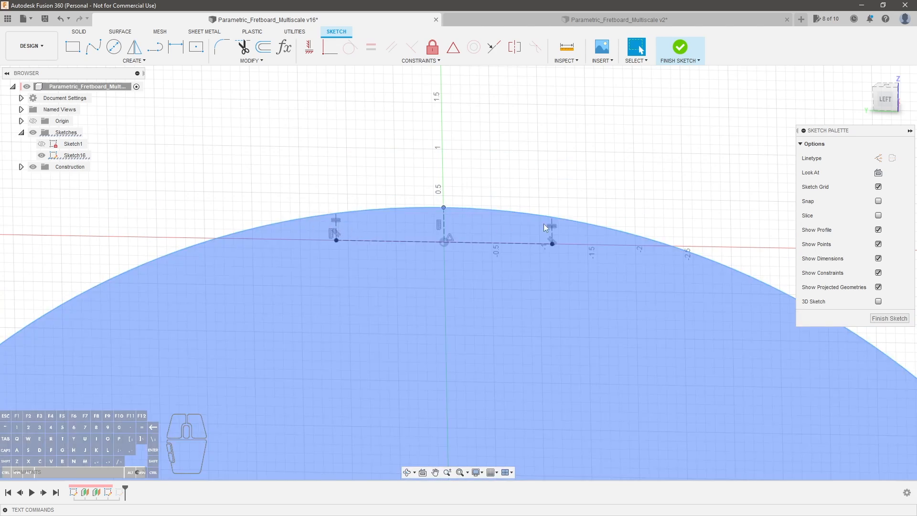
# Dimension the vertical centre line between the baseline and the circle's top, setting its length to the Fretboard_Thickness parameter
pyautogui.scroll(-1, 555, 164)
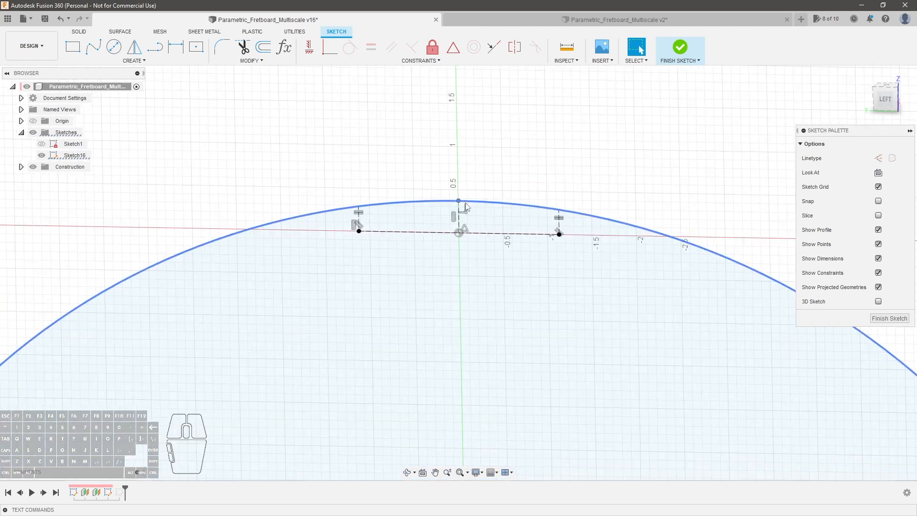
pyautogui.click(459, 215)
pyautogui.press('d')
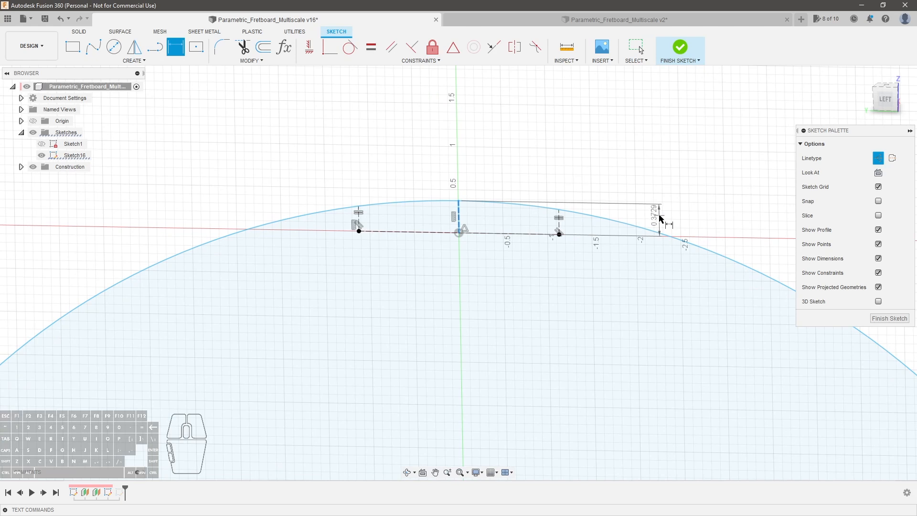
pyautogui.click(662, 218)
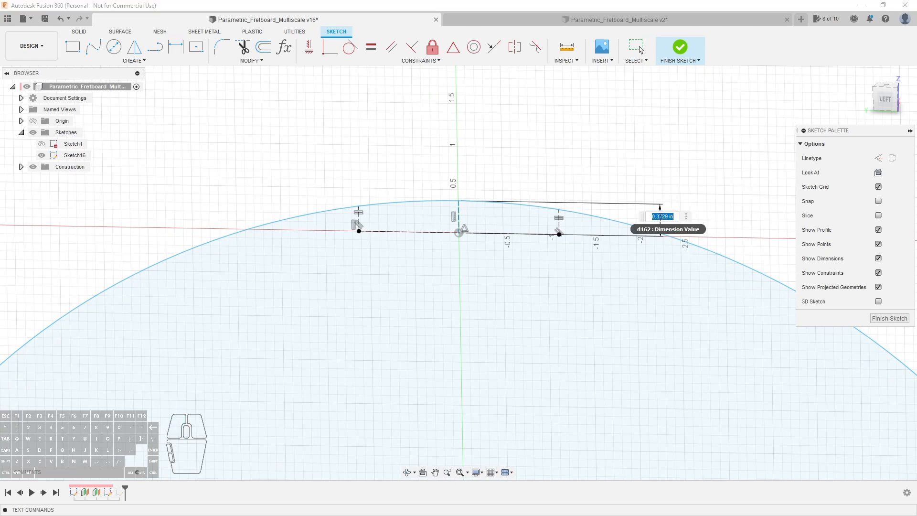
pyautogui.write('fret')
pyautogui.press('Down')
pyautogui.press('Down')
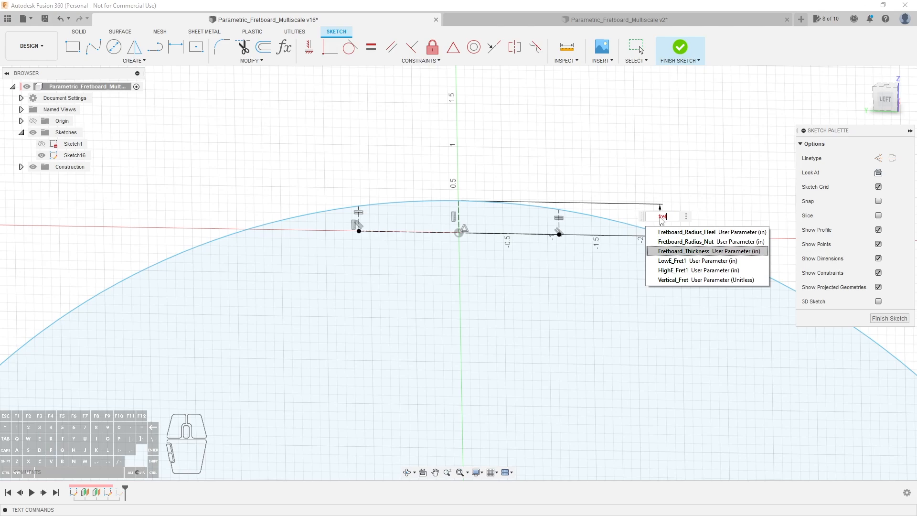
pyautogui.press('Return')
pyautogui.press('Return')
pyautogui.scroll(-1, 475, 88)
pyautogui.scroll(-5, 475, 89)
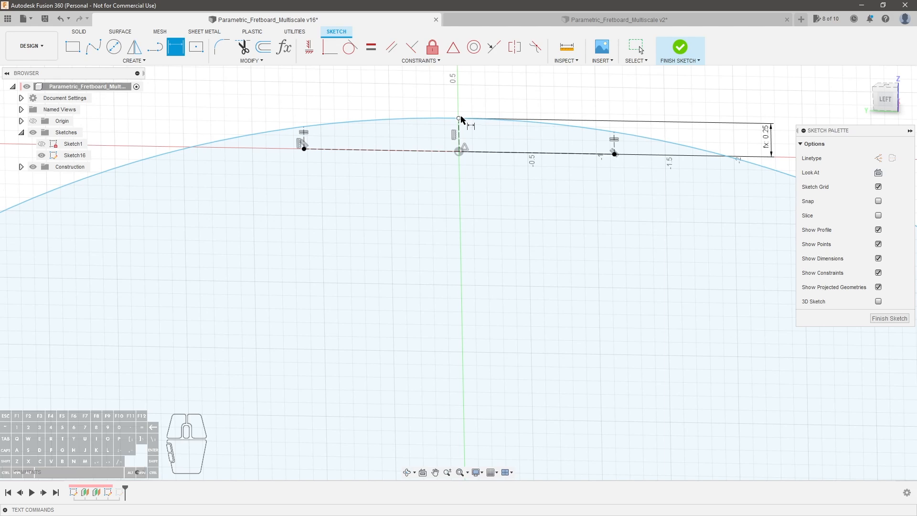
pyautogui.press('Escape')
# Add a diameter dimension to the heel circle and accept its default value
pyautogui.scroll(3, 500, 203)
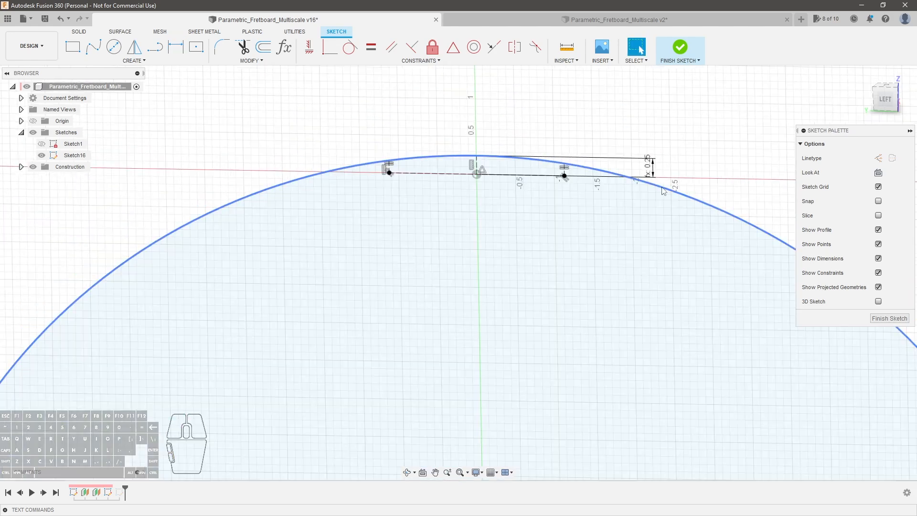
pyautogui.press('d')
pyautogui.click(663, 192)
pyautogui.click(707, 123)
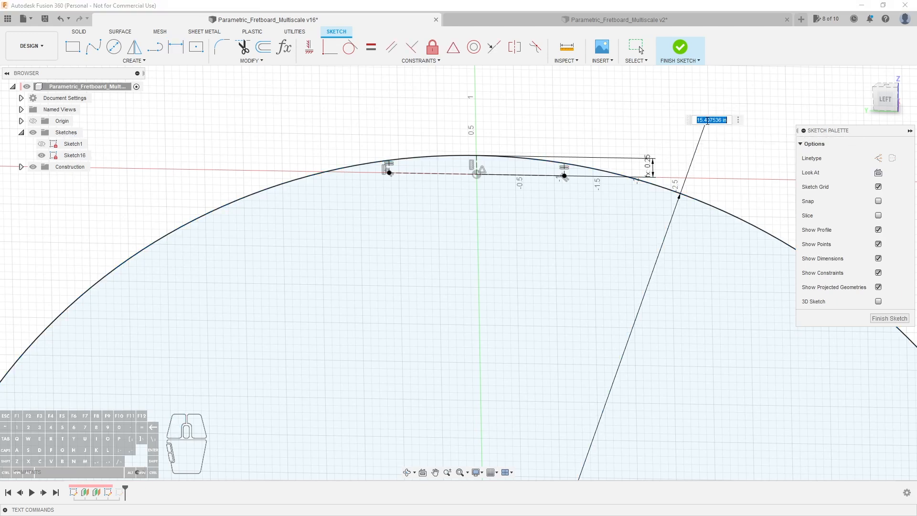
pyautogui.scroll(5, 597, 224)
pyautogui.scroll(-2, 633, 322)
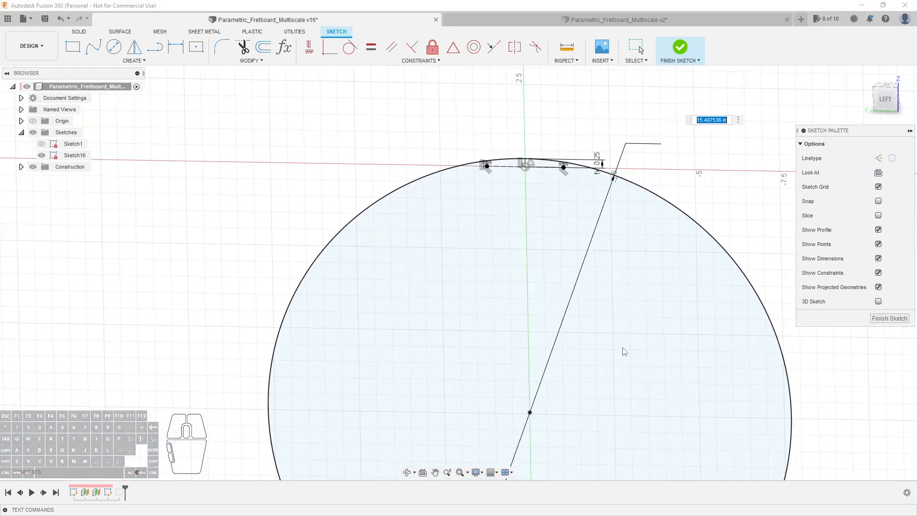
pyautogui.press('Return')
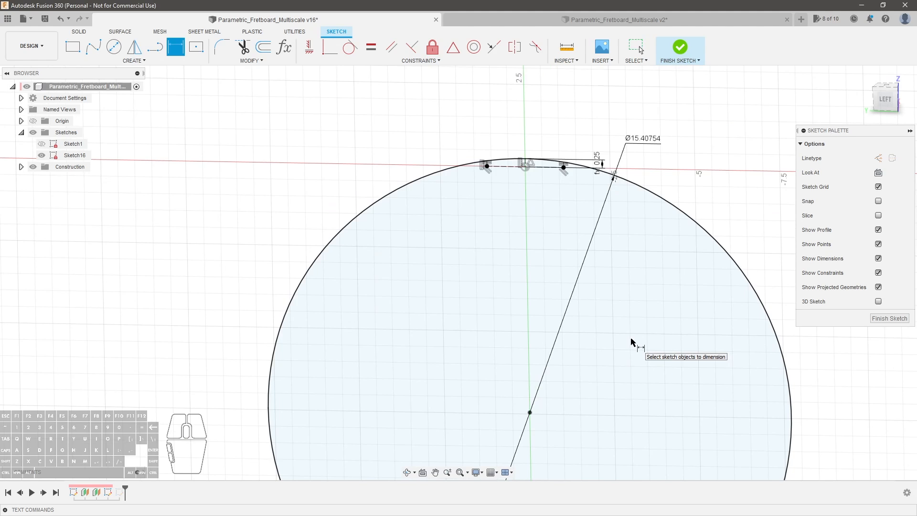
# Switch the heel circle's diameter dimension to a radius dimension
pyautogui.click(654, 145)
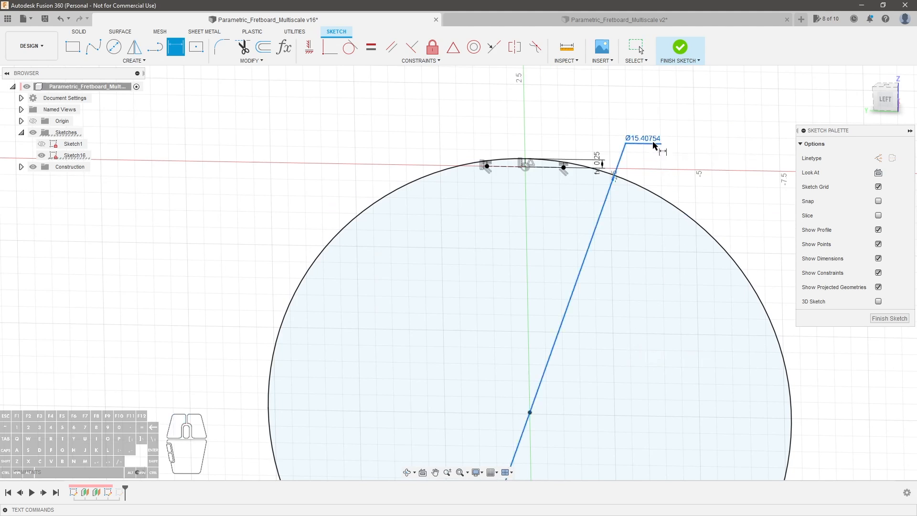
pyautogui.rightClick(654, 145)
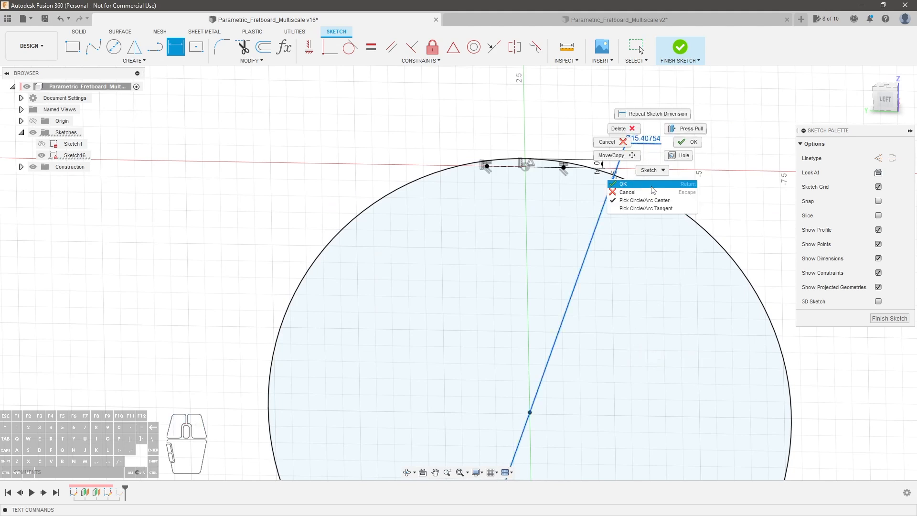
pyautogui.click(657, 208)
pyautogui.press('Escape')
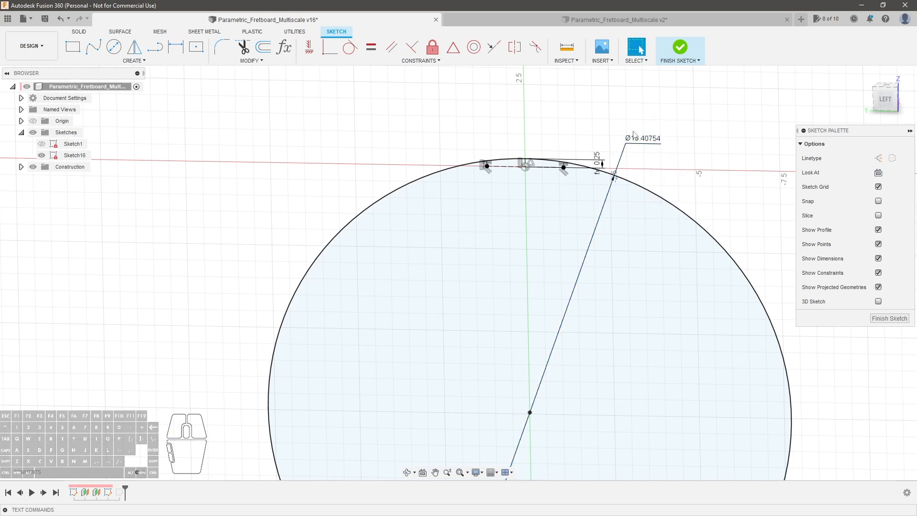
pyautogui.rightClick(637, 140)
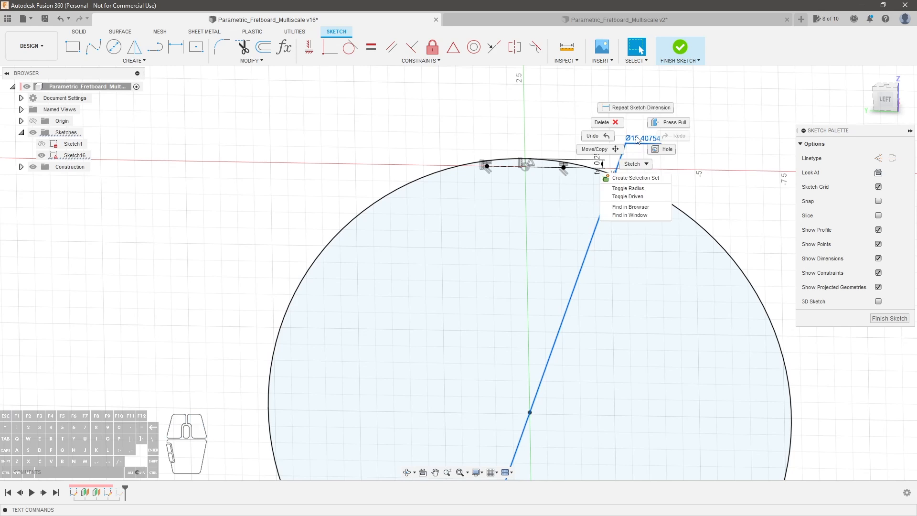
pyautogui.click(652, 191)
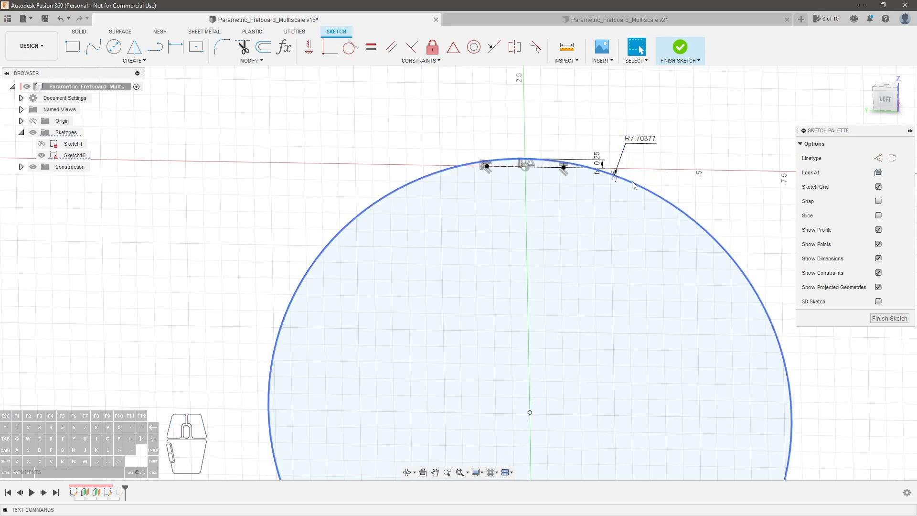
# Set the heel circle's radius to the Fretboard_Radius_Heel parameter
pyautogui.click(643, 143)
pyautogui.write('Fretb')
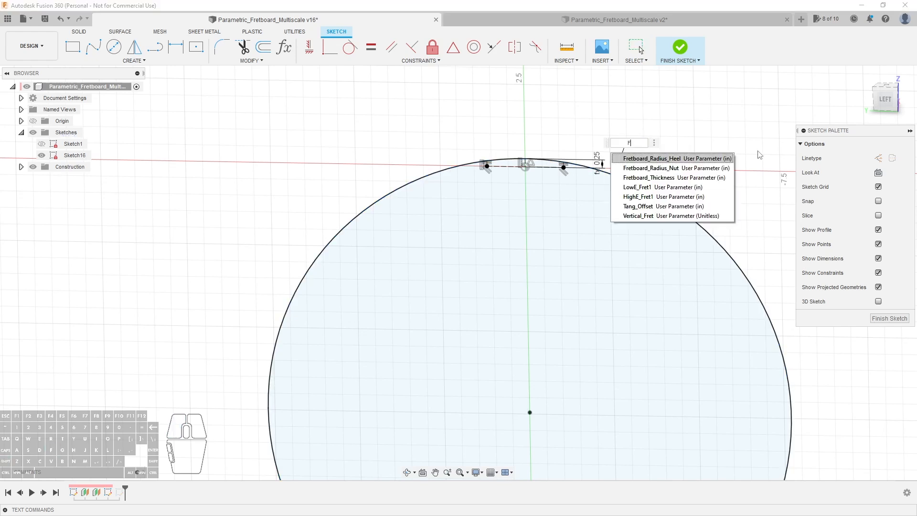
pyautogui.press('Down')
pyautogui.press('Up')
pyautogui.press('Return')
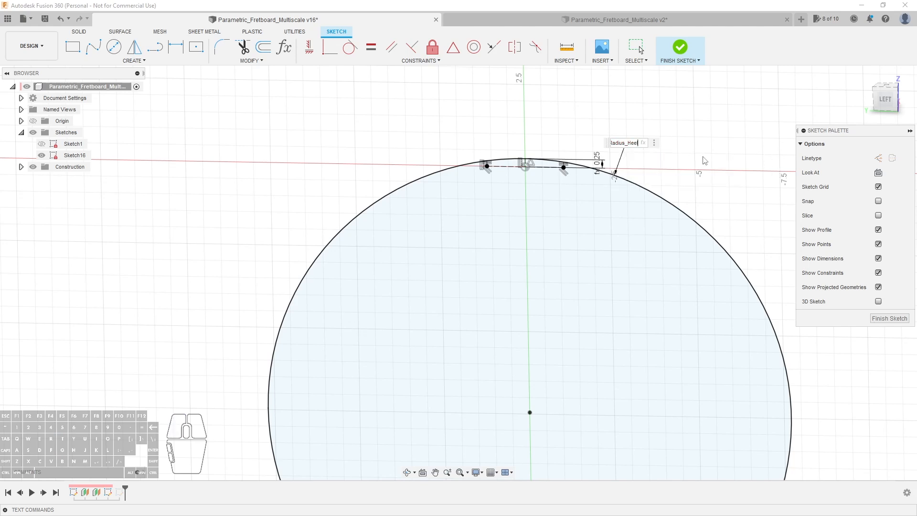
pyautogui.press('Return')
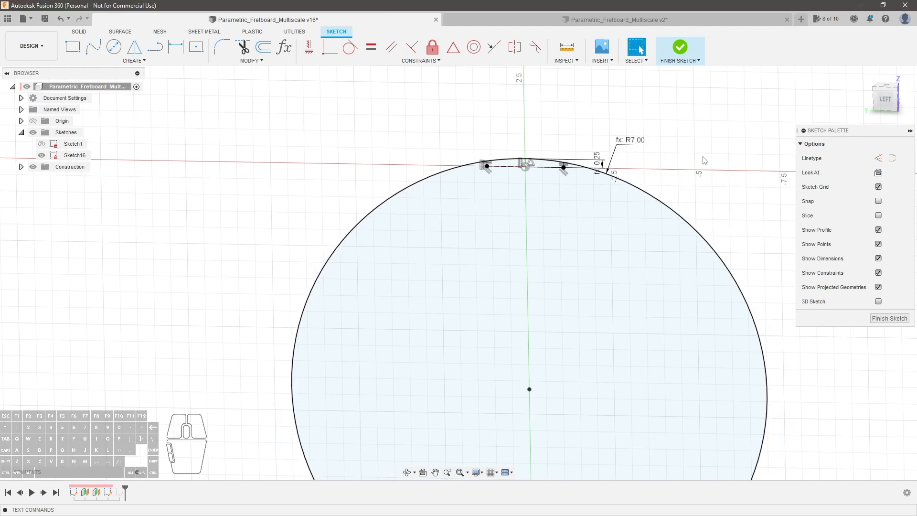
# Change the Fretboard_Radius_Heel user parameter to 15 in and close the parameter list
pyautogui.click(284, 47)
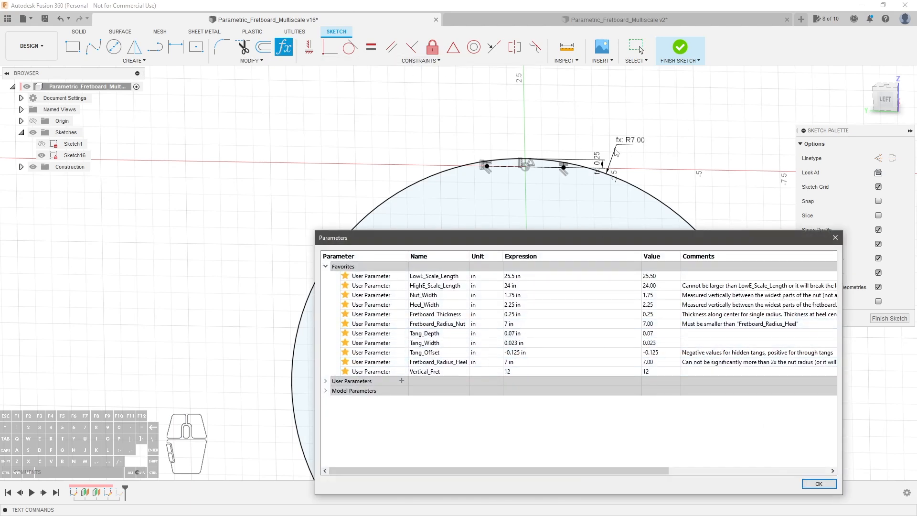
pyautogui.click(520, 363)
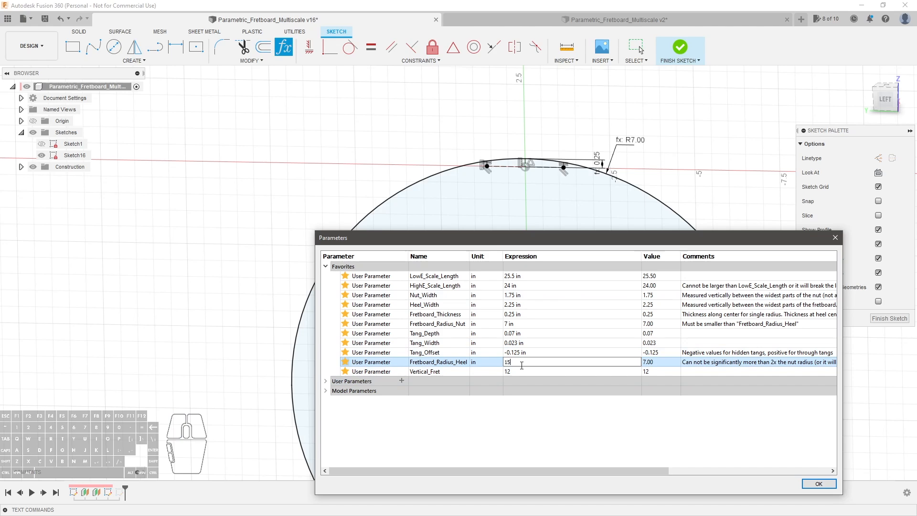
pyautogui.press('Return')
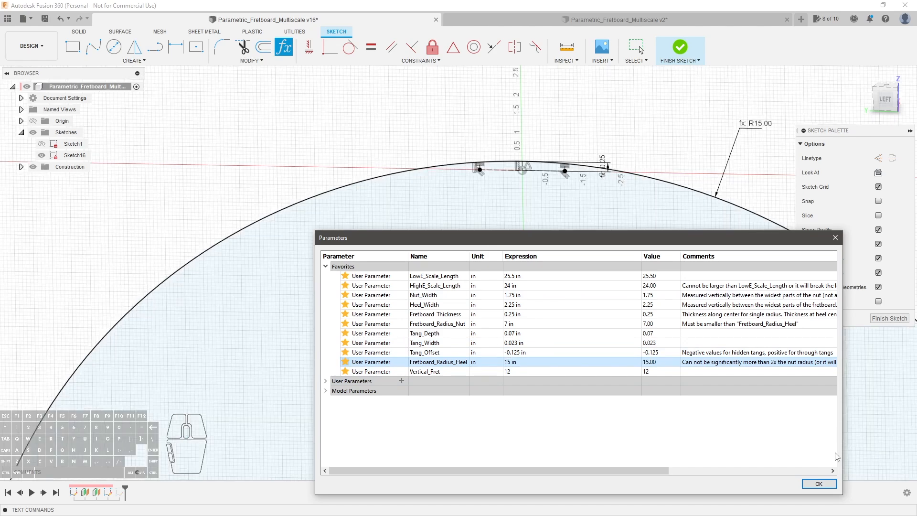
pyautogui.click(822, 484)
# Finish the heel circle sketch and open the nut circle sketch for editing
pyautogui.scroll(-5, 563, 132)
pyautogui.moveTo(638, 147); pyautogui.dragTo(585, 160, button='middle')
pyautogui.scroll(3, 576, 163)
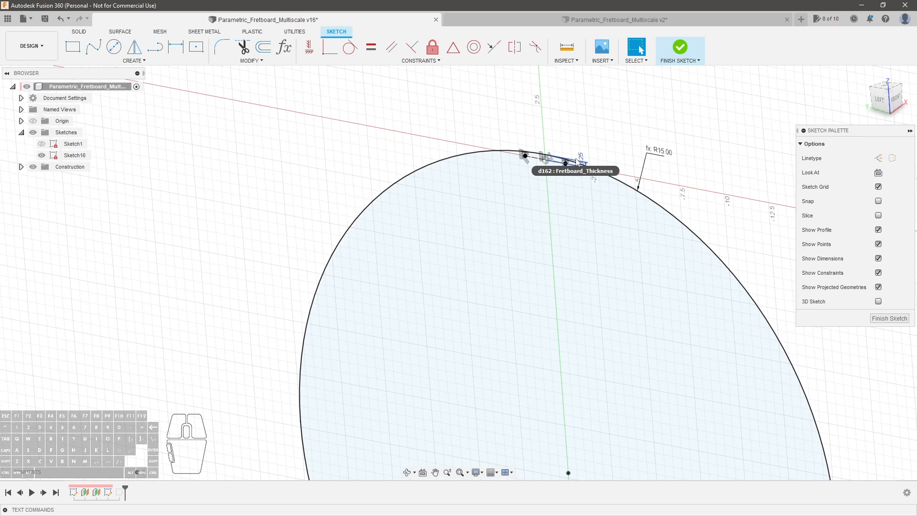
pyautogui.click(888, 318)
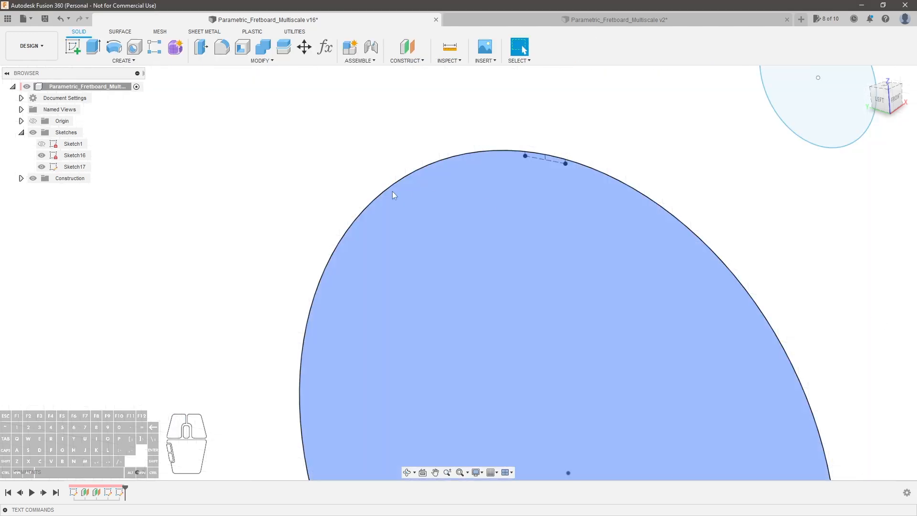
pyautogui.moveTo(590, 220)
pyautogui.mouseDown(button='middle')
pyautogui.moveTo(603, 190)
pyautogui.moveTo(572, 205)
pyautogui.mouseUp(button='middle')
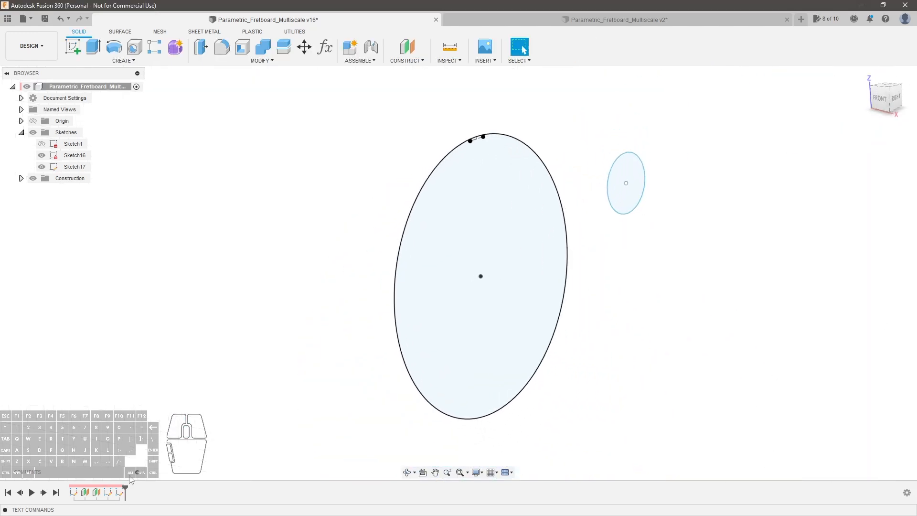
pyautogui.doubleClick(121, 492)
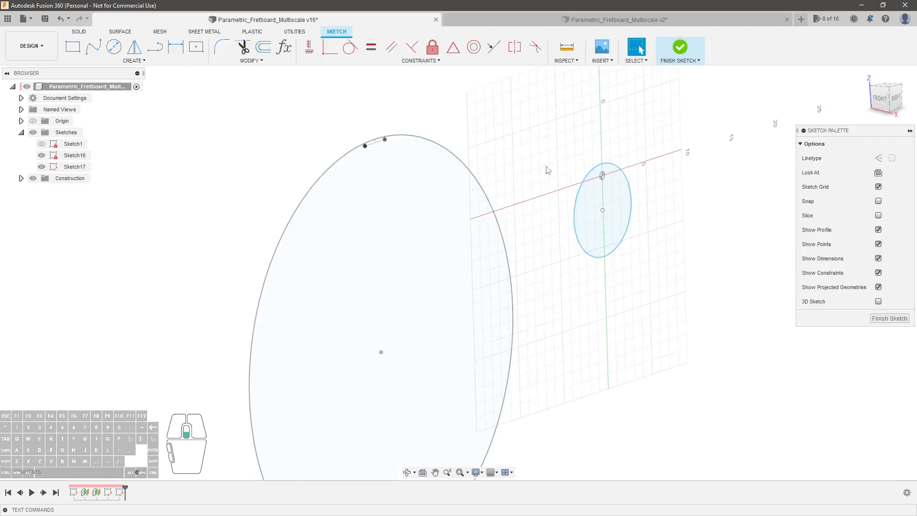
# Show Sketch1 and examine where the fretboard outline's nut corners lie relative to the nut circle's plane
pyautogui.click(42, 144)
pyautogui.scroll(5, 588, 180)
pyautogui.moveTo(579, 177)
pyautogui.mouseDown(button='middle')
pyautogui.moveTo(571, 195)
pyautogui.moveTo(549, 203)
pyautogui.mouseUp(button='middle')
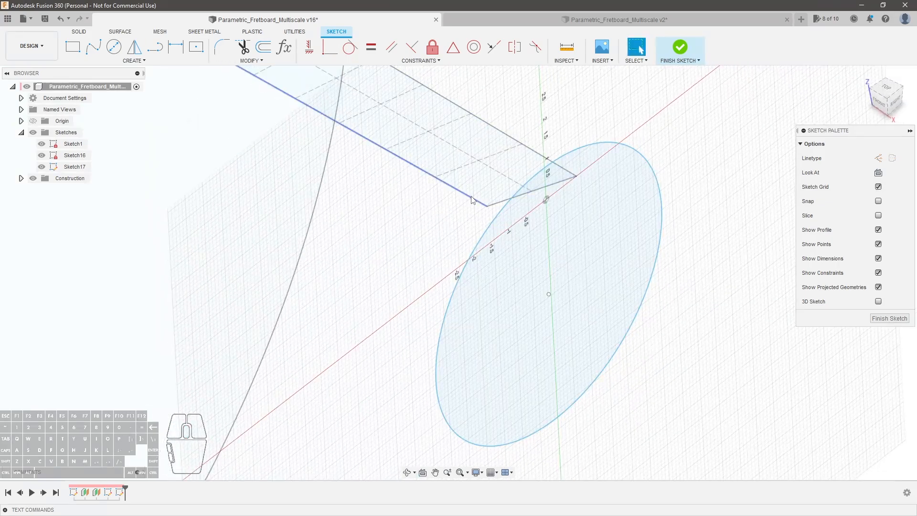
pyautogui.moveTo(451, 259)
pyautogui.mouseDown(button='middle')
pyautogui.moveTo(454, 246)
pyautogui.moveTo(471, 250)
pyautogui.moveTo(441, 226)
pyautogui.mouseUp(button='middle')
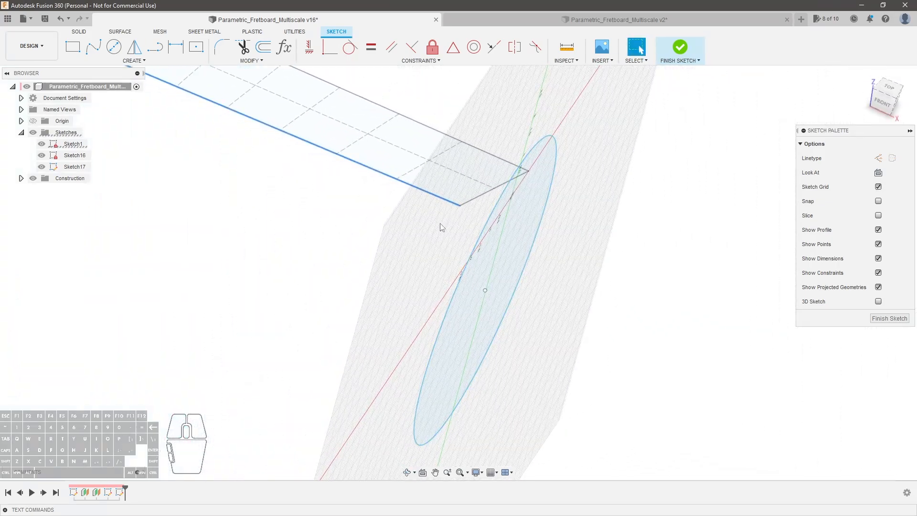
pyautogui.moveTo(540, 250)
pyautogui.keyDown('shift'); pyautogui.mouseDown(button='middle')
pyautogui.moveTo(460, 245)
pyautogui.moveTo(474, 232)
pyautogui.moveTo(477, 244)
pyautogui.moveTo(469, 229)
pyautogui.moveTo(497, 210)
pyautogui.moveTo(493, 263)
pyautogui.mouseUp(button='middle'); pyautogui.keyUp('shift')
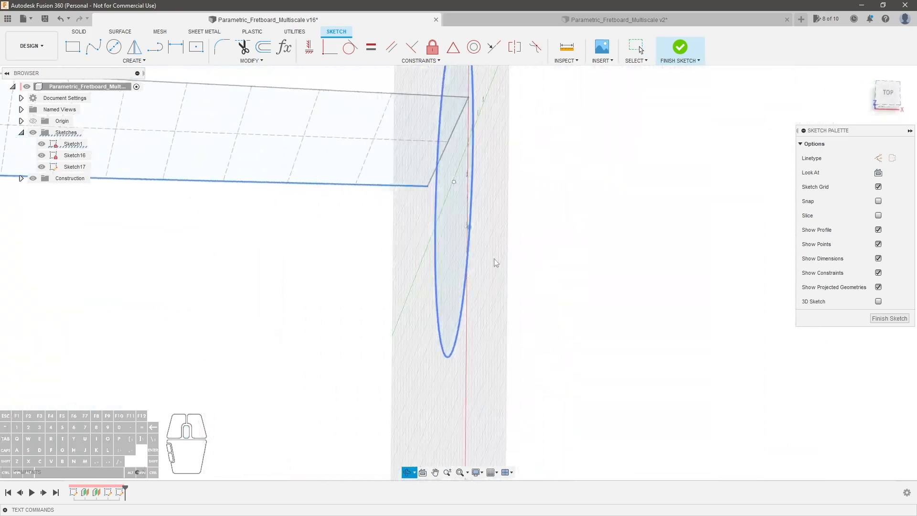
pyautogui.moveTo(491, 186)
pyautogui.keyDown('shift'); pyautogui.mouseDown(button='middle')
pyautogui.moveTo(516, 156)
pyautogui.moveTo(487, 178)
pyautogui.moveTo(458, 168)
pyautogui.mouseUp(button='middle'); pyautogui.keyUp('shift')
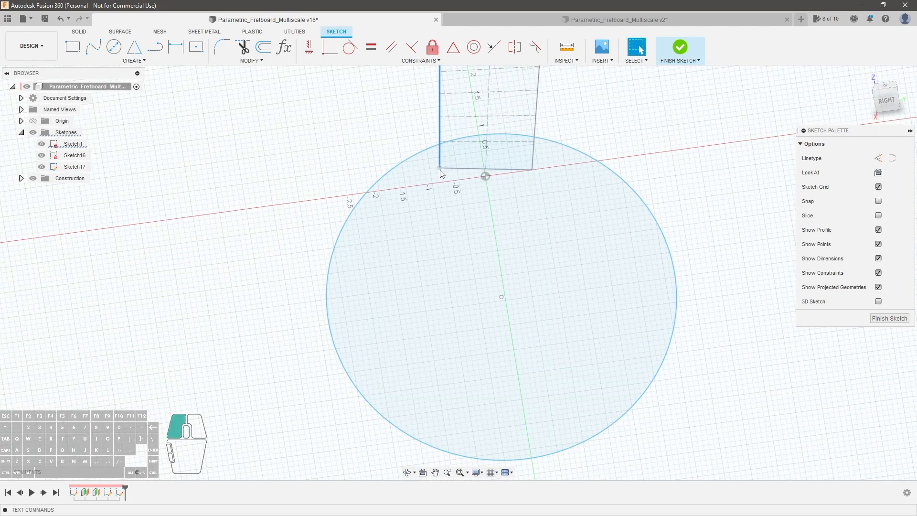
pyautogui.click(441, 205)
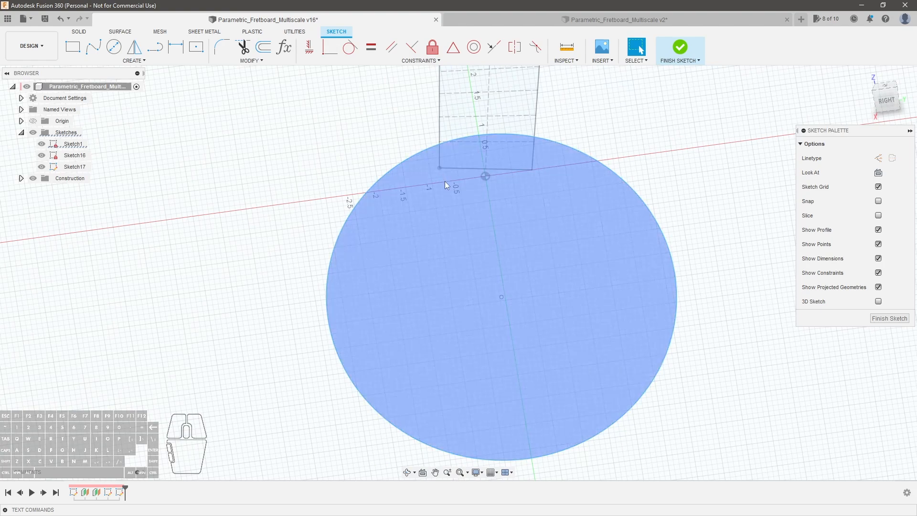
pyautogui.keyDown('shift'); pyautogui.moveTo(449, 189); pyautogui.dragTo(606, 214, button='middle'); pyautogui.keyUp('shift')
# Finish the nut circle sketch and open Sketch1 for editing around the nut end of the fretboard
pyautogui.click(894, 320)
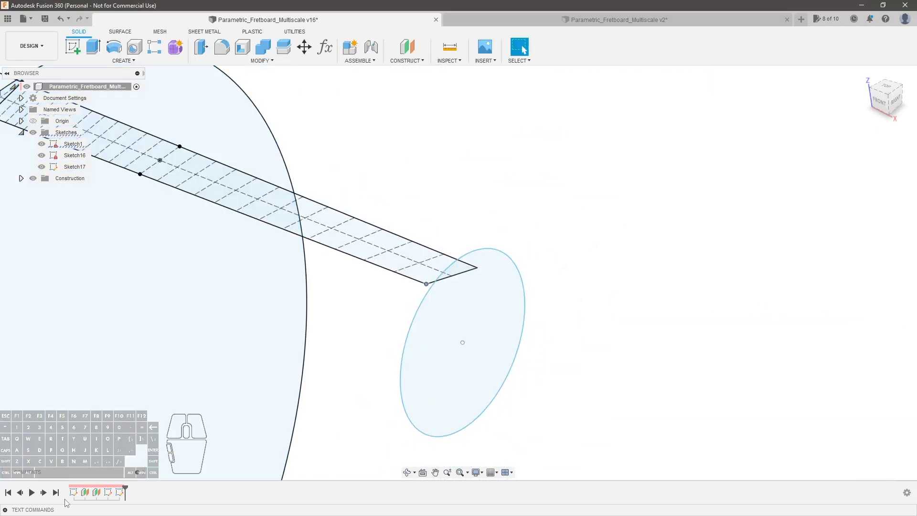
pyautogui.doubleClick(73, 144)
pyautogui.moveTo(484, 320)
pyautogui.keyDown('shift'); pyautogui.mouseDown(button='middle')
pyautogui.moveTo(511, 345)
pyautogui.moveTo(447, 297)
pyautogui.mouseUp(button='middle'); pyautogui.keyUp('shift')
pyautogui.scroll(-6, 442, 275)
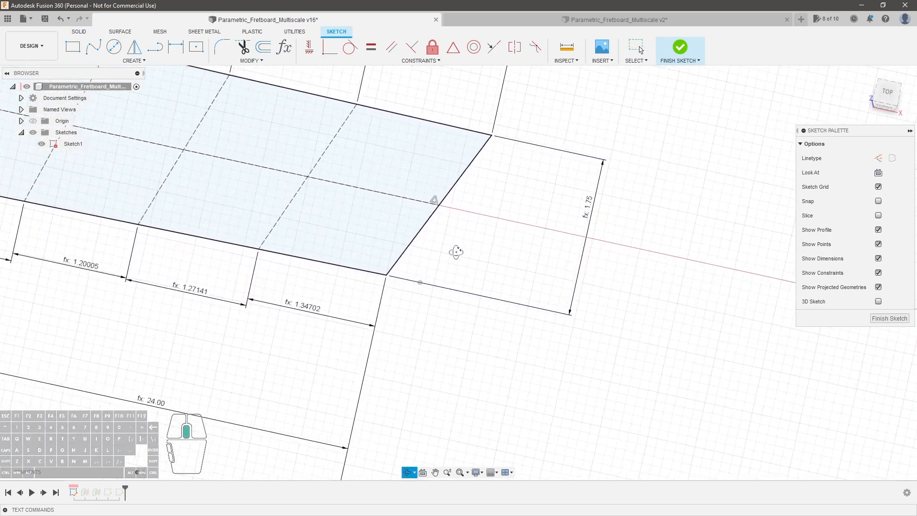
pyautogui.keyDown('shift'); pyautogui.moveTo(456, 251); pyautogui.dragTo(456, 251, button='middle'); pyautogui.keyUp('shift')
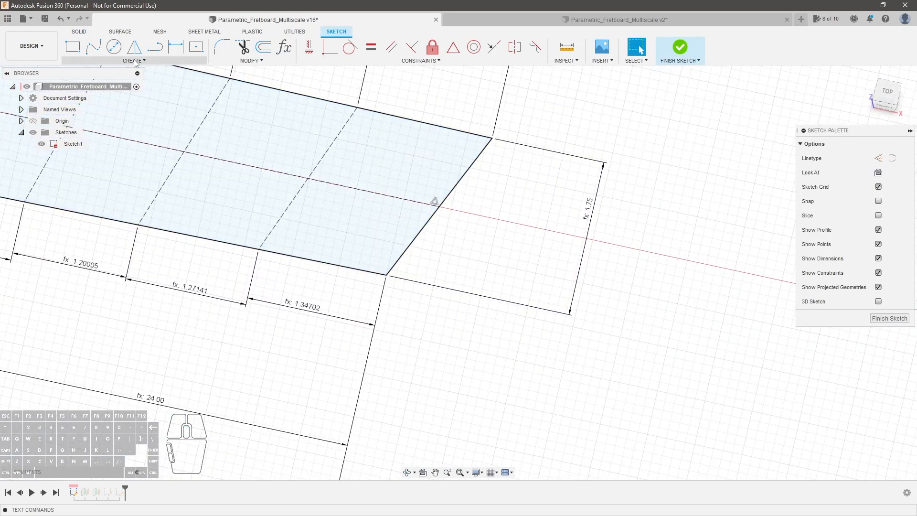
# Add a sketch point near the nut, constrain it coincident to the fretboard's 24 in scale side edge, and slide it past the nut corner
pyautogui.click(134, 61)
pyautogui.click(104, 166)
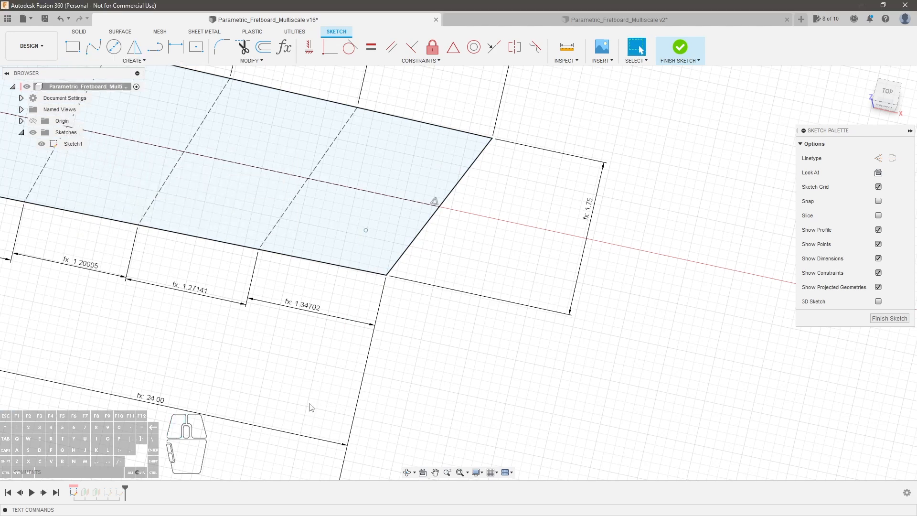
pyautogui.click(365, 230)
pyautogui.keyDown('ctrl'); pyautogui.click(359, 269); pyautogui.keyUp('ctrl')
pyautogui.click(329, 47)
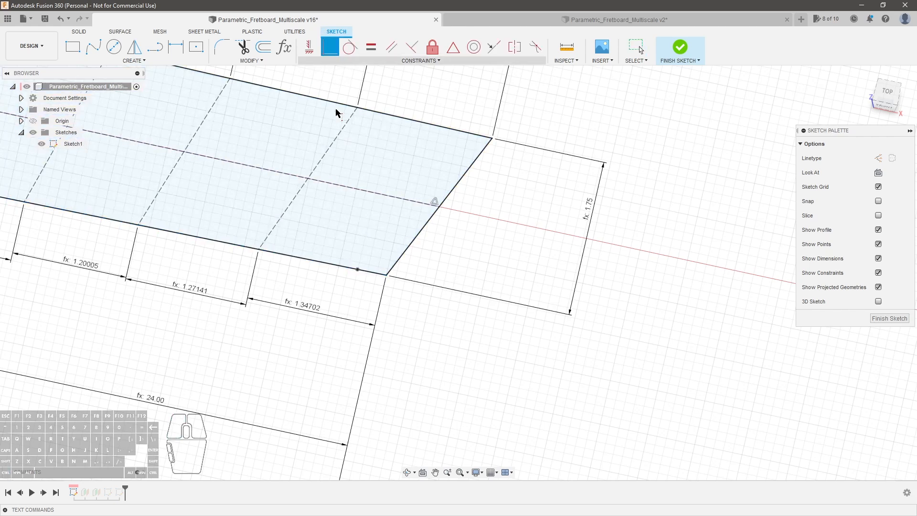
pyautogui.moveTo(358, 269); pyautogui.dragTo(245, 263)
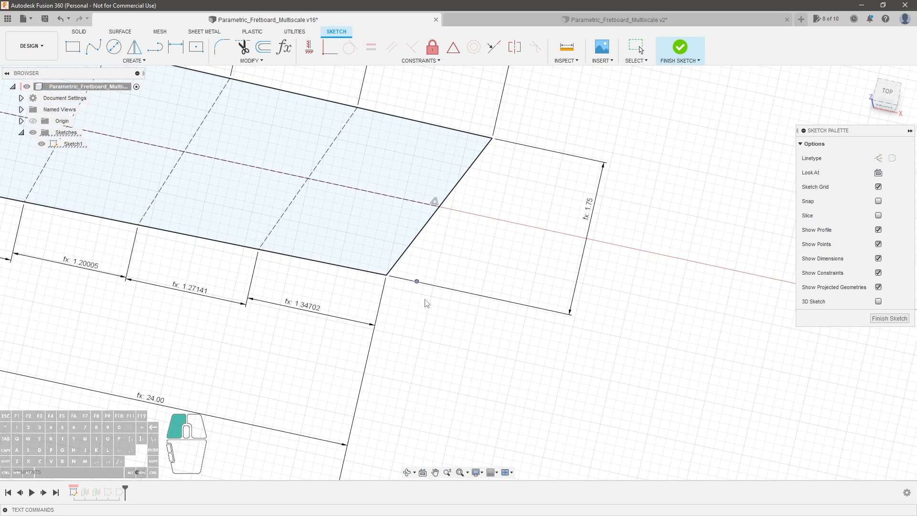
# Slide the reference point farther past the nut corner and constrain it vertically in line with the opposite nut corner
pyautogui.moveTo(460, 308); pyautogui.dragTo(460, 307)
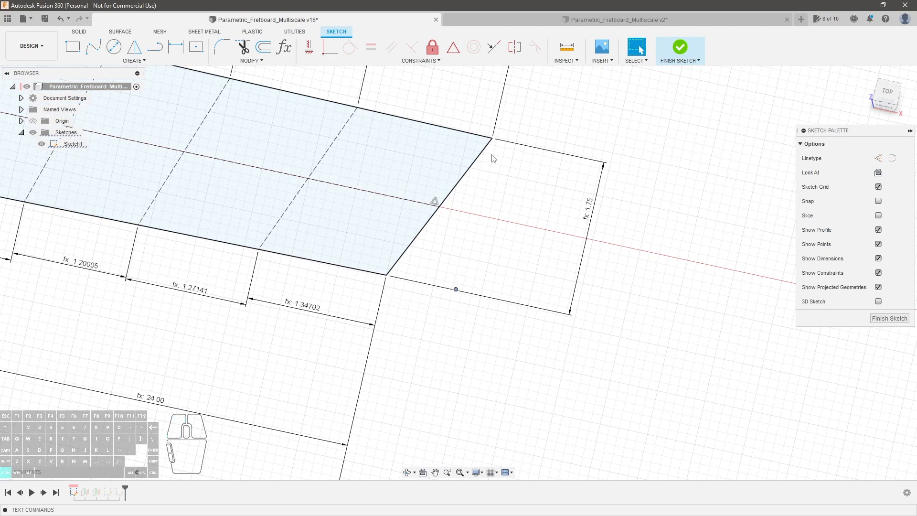
pyautogui.keyDown('ctrl'); pyautogui.click(493, 140); pyautogui.keyUp('ctrl')
pyautogui.click(309, 47)
pyautogui.scroll(-2, 509, 266)
pyautogui.press('Escape')
pyautogui.scroll(2, 466, 310)
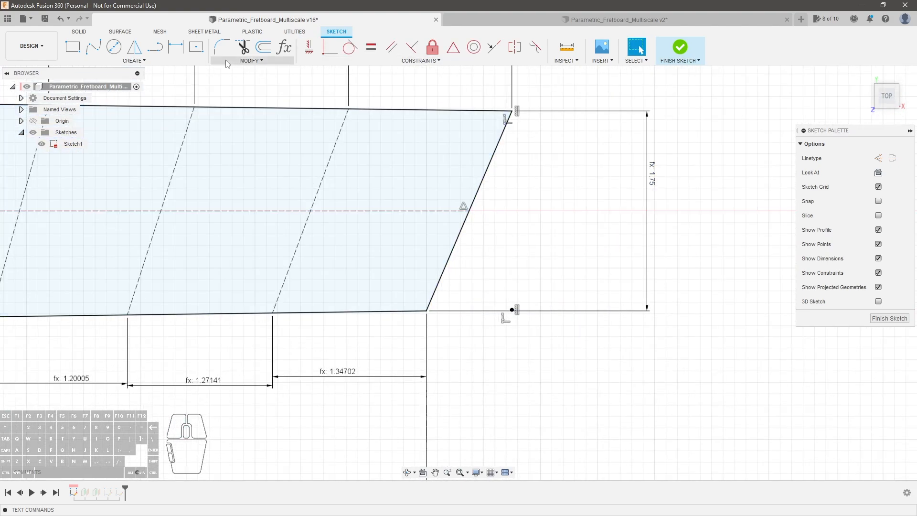
# Draw a temporary line outward from the 24 in scale nut corner and constrain it collinear with that side edge
pyautogui.click(159, 51)
pyautogui.scroll(2, 436, 316)
pyautogui.click(409, 316)
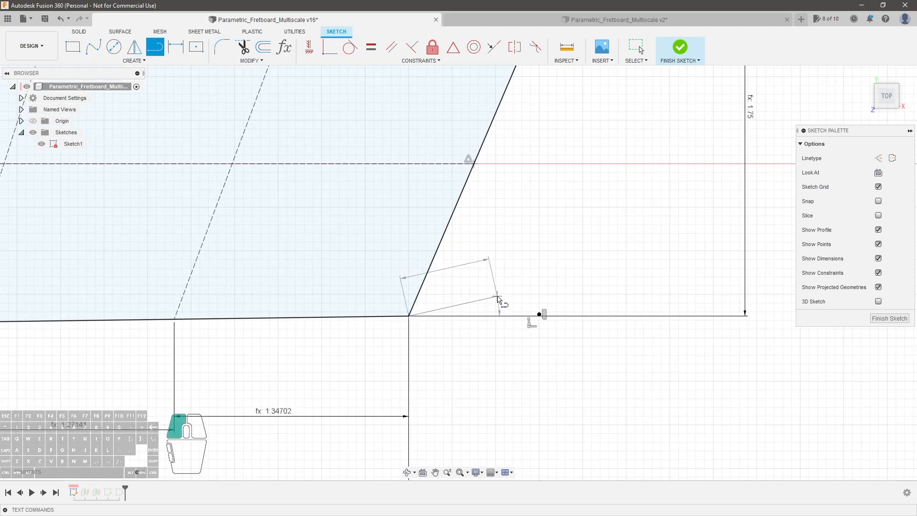
pyautogui.click(497, 296)
pyautogui.press('Escape')
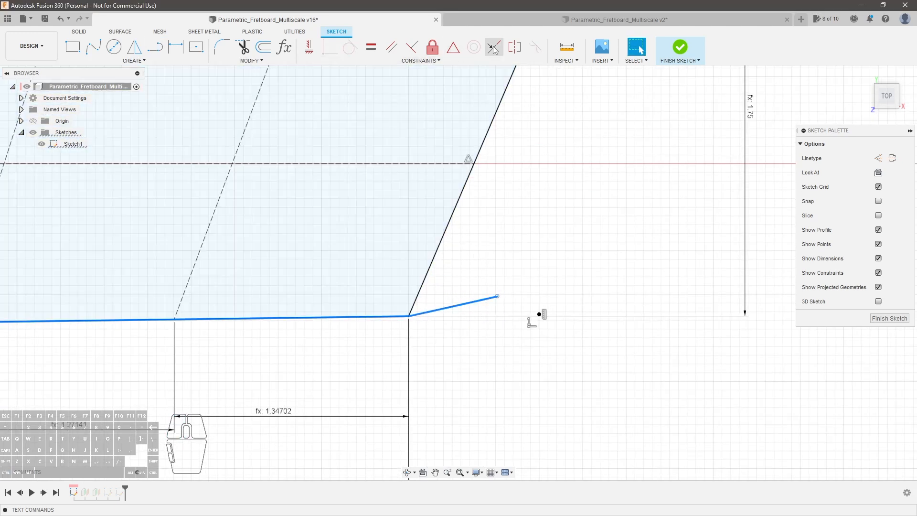
pyautogui.click(494, 48)
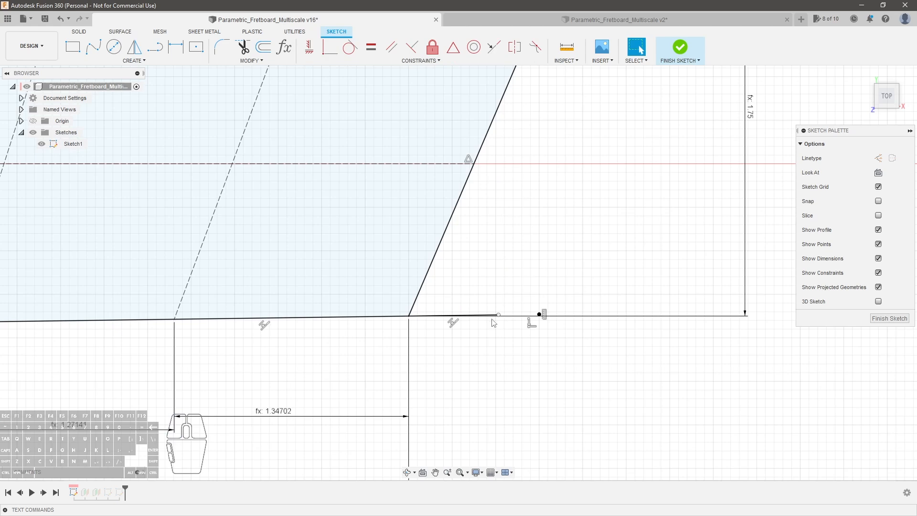
# Extend the temporary line to the reference point to check the point's alignment with the side edge, and remove the line
pyautogui.moveTo(500, 315); pyautogui.dragTo(539, 310)
pyautogui.scroll(5, 540, 313)
pyautogui.scroll(5, 545, 313)
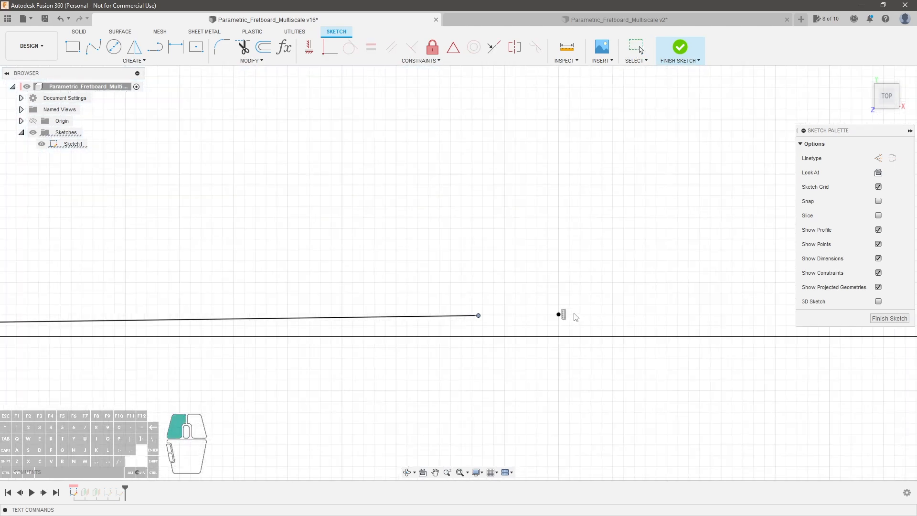
pyautogui.moveTo(560, 314); pyautogui.dragTo(560, 314)
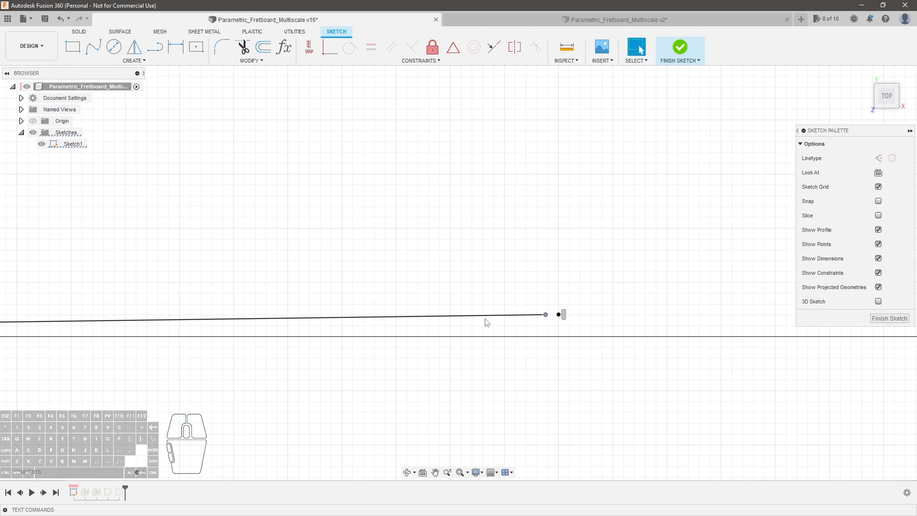
pyautogui.scroll(-5, 574, 338)
pyautogui.scroll(4, 577, 327)
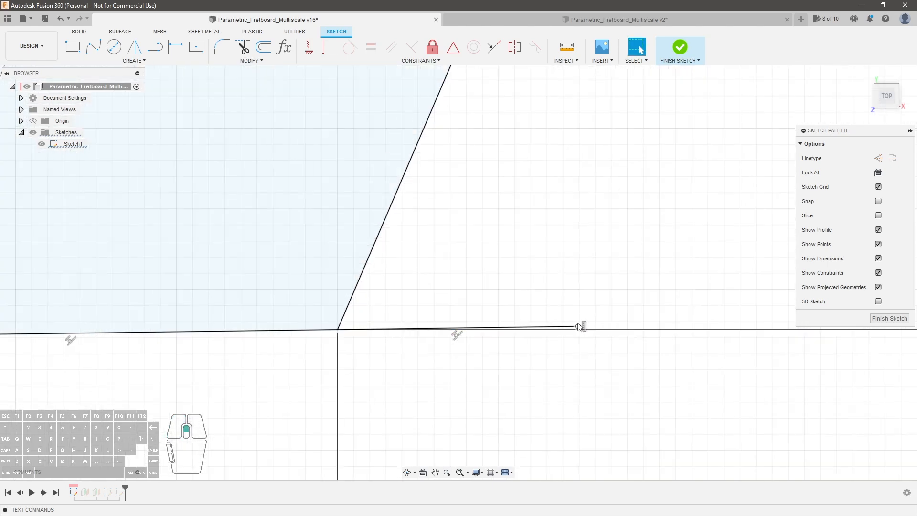
pyautogui.click(578, 326)
pyautogui.scroll(-3, 540, 275)
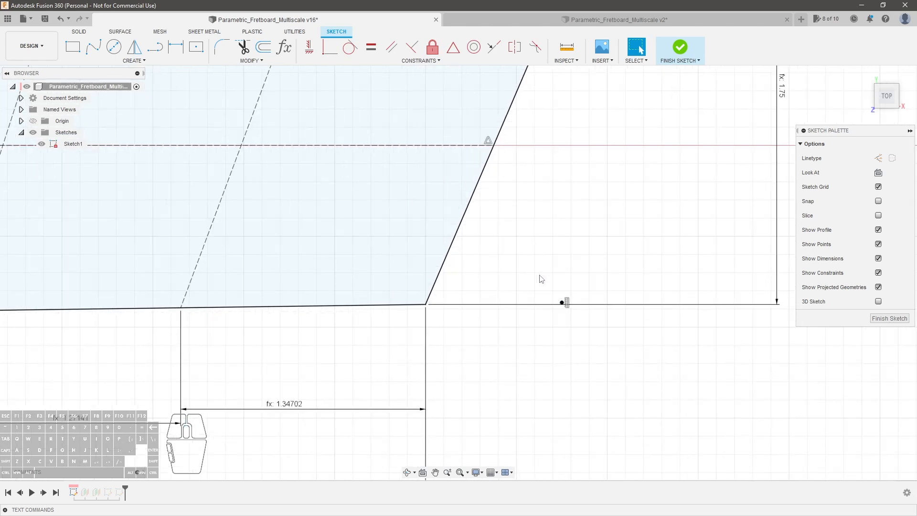
# Finish Sketch1 and open the nut circle sketch, Sketch17, for editing
pyautogui.scroll(-2, 539, 277)
pyautogui.scroll(-2, 536, 276)
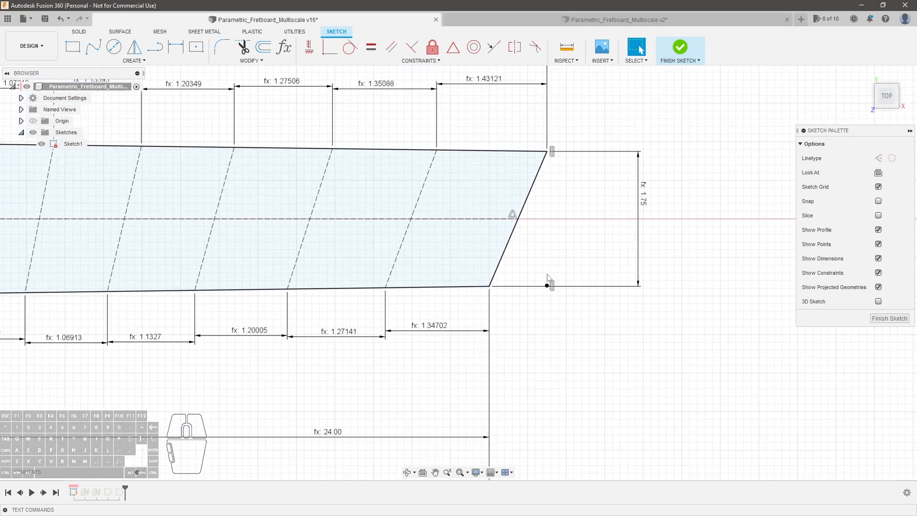
pyautogui.click(889, 318)
pyautogui.scroll(-3, 639, 319)
pyautogui.moveTo(612, 334)
pyautogui.keyDown('shift'); pyautogui.mouseDown(button='middle')
pyautogui.moveTo(591, 286)
pyautogui.moveTo(573, 312)
pyautogui.moveTo(507, 309)
pyautogui.mouseUp(button='middle'); pyautogui.keyUp('shift')
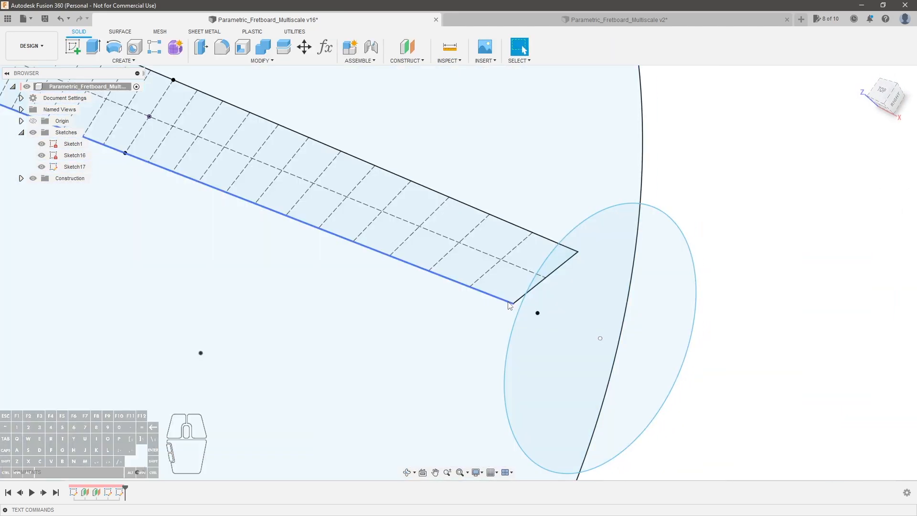
pyautogui.doubleClick(119, 492)
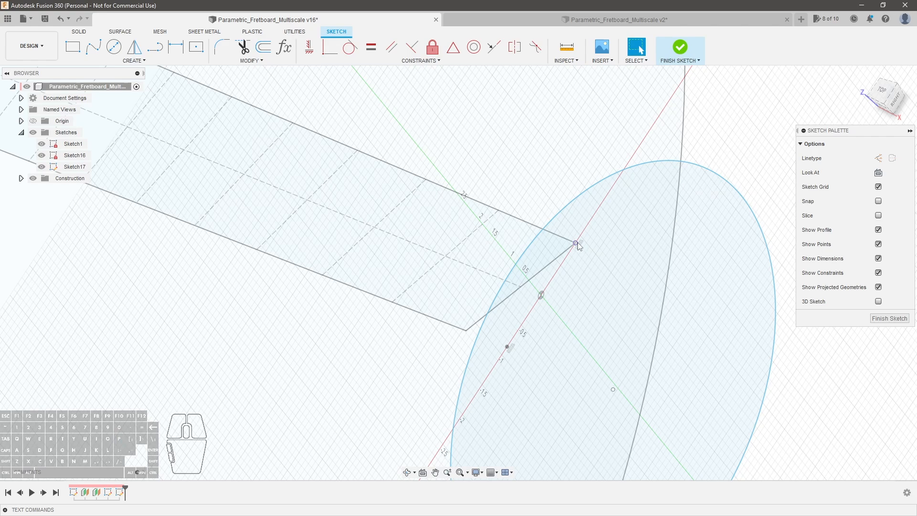
# Project Sketch1's reference point beyond the nut corner into the nut circle sketch
pyautogui.scroll(2, 586, 319)
pyautogui.moveTo(586, 319)
pyautogui.keyDown('shift'); pyautogui.mouseDown(button='middle')
pyautogui.moveTo(589, 270)
pyautogui.moveTo(585, 296)
pyautogui.mouseUp(button='middle'); pyautogui.keyUp('shift')
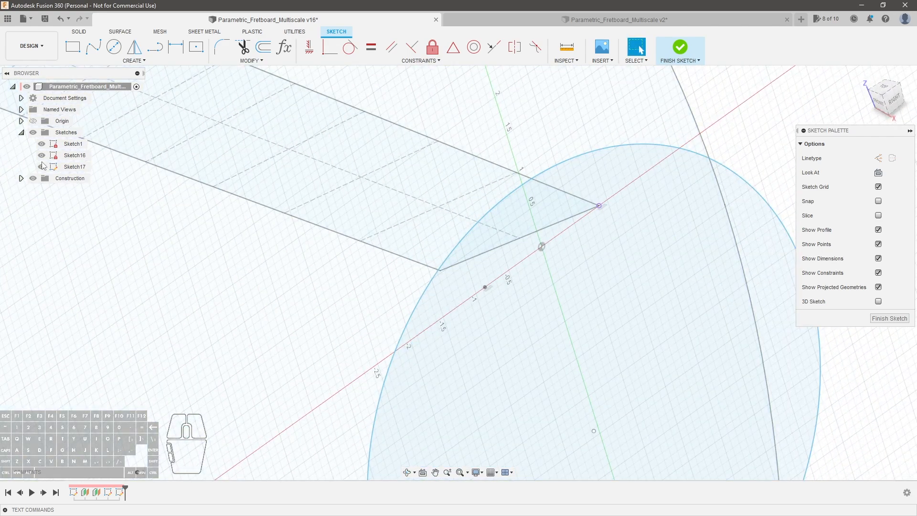
pyautogui.click(43, 168)
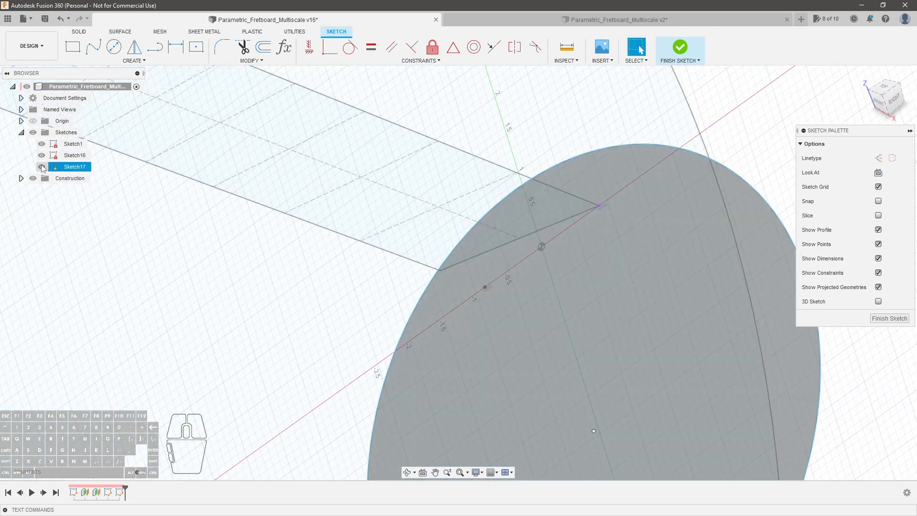
pyautogui.scroll(-2, 454, 143)
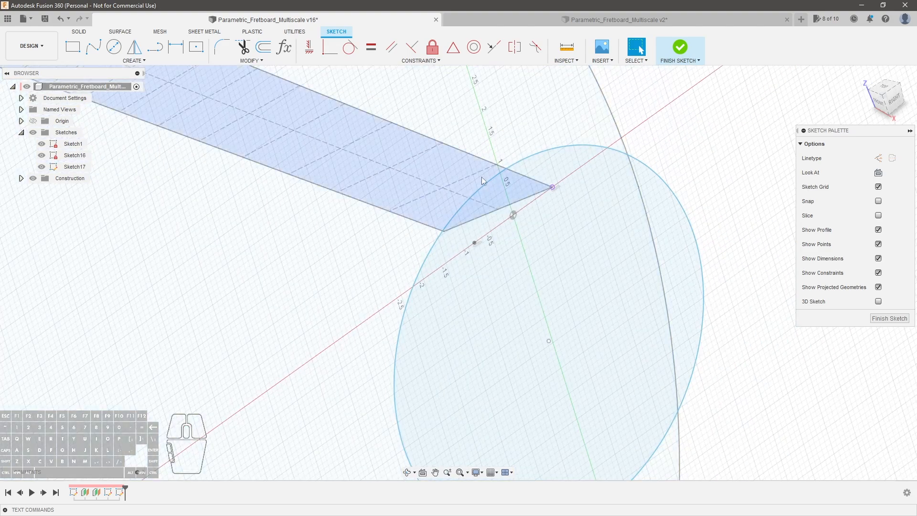
pyautogui.scroll(2, 481, 177)
pyautogui.click(154, 47)
pyautogui.scroll(2, 473, 268)
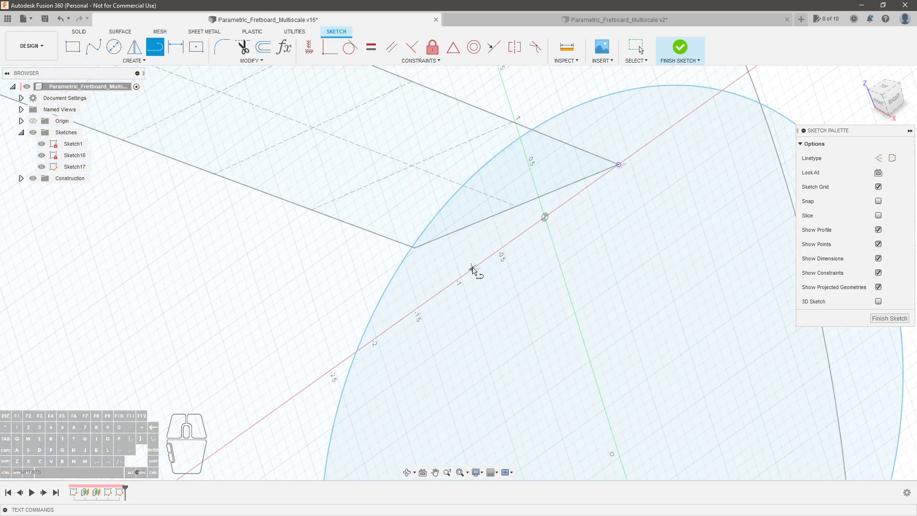
pyautogui.press('Escape')
pyautogui.press('p')
pyautogui.click(472, 270)
pyautogui.press('Return')
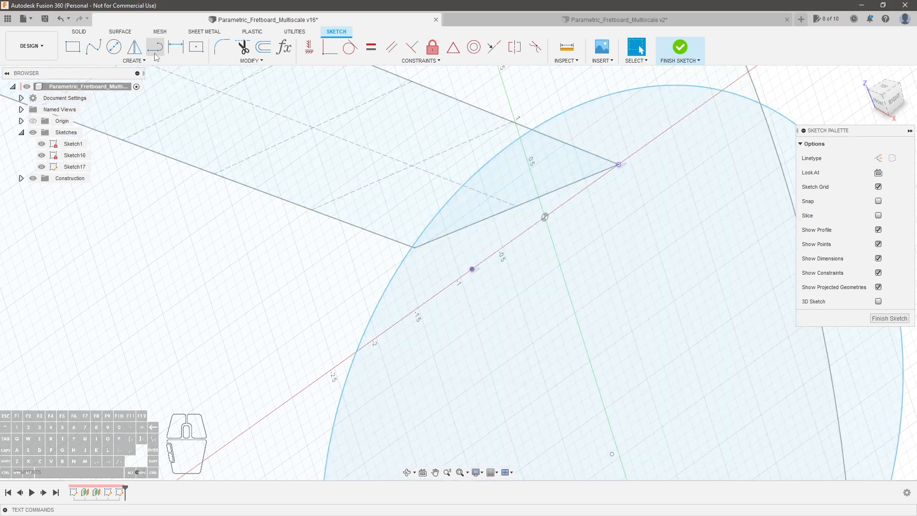
# Draw a vertical line from each of the two projected nut points up to the nut circle
pyautogui.click(155, 51)
pyautogui.click(472, 269)
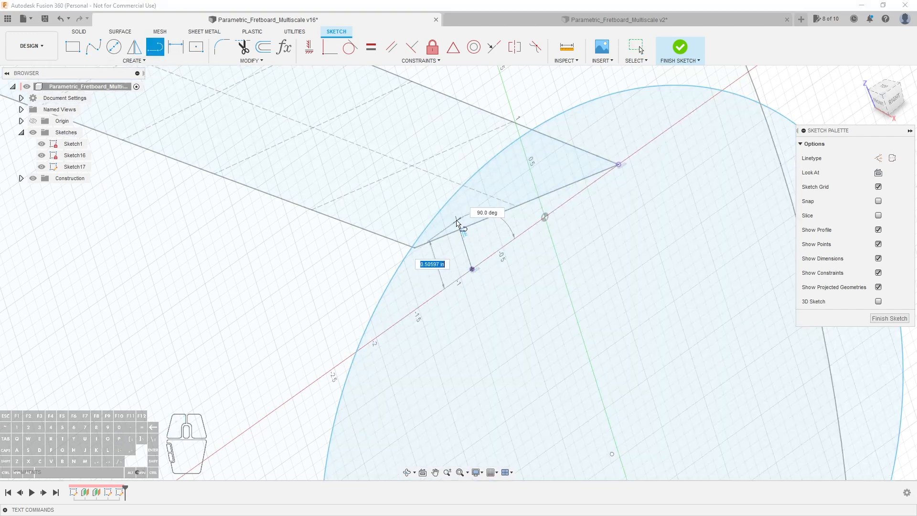
pyautogui.click(451, 201)
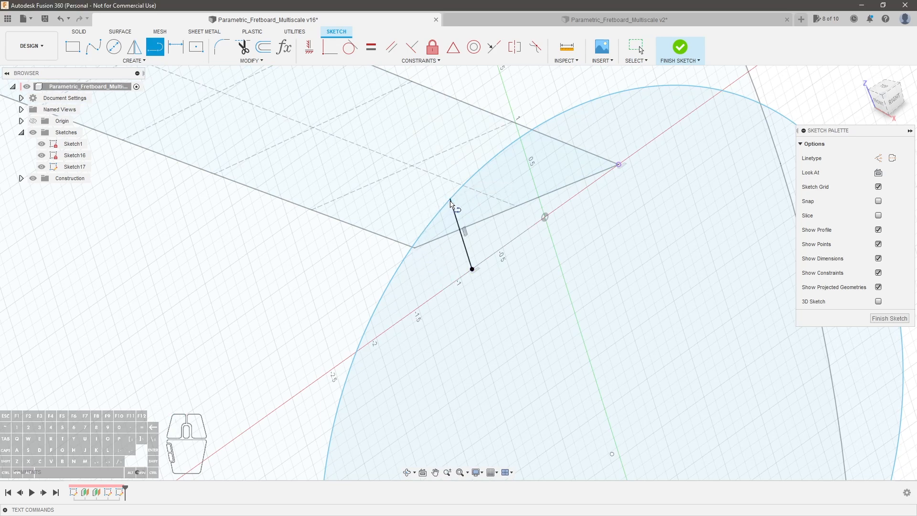
pyautogui.press('Escape')
pyautogui.click(155, 47)
pyautogui.click(619, 165)
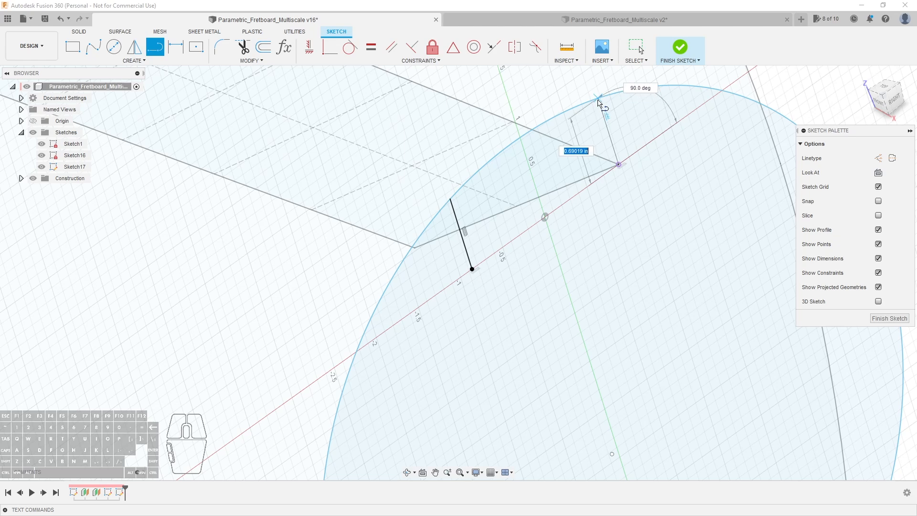
pyautogui.click(598, 99)
pyautogui.press('Escape')
# Connect the two projected nut points with a line and convert it and both vertical lines to construction geometry
pyautogui.press('l')
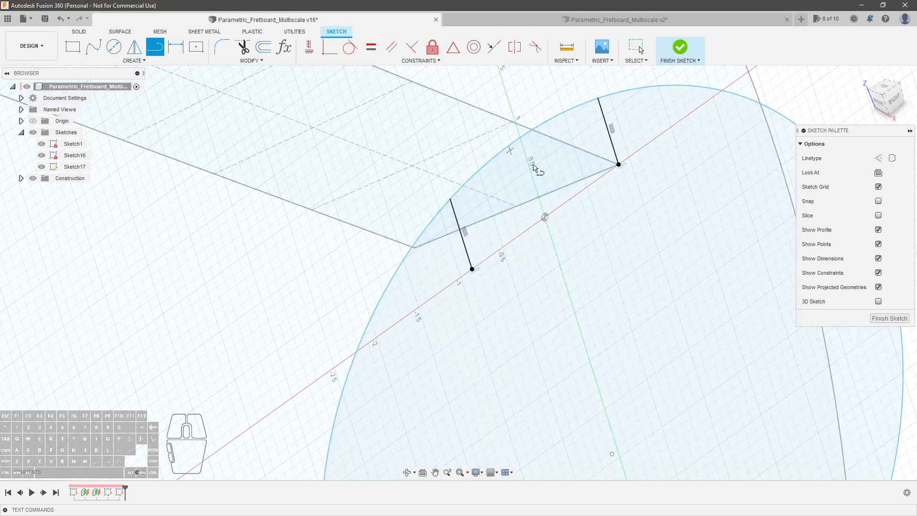
pyautogui.scroll(2, 552, 203)
pyautogui.click(644, 151)
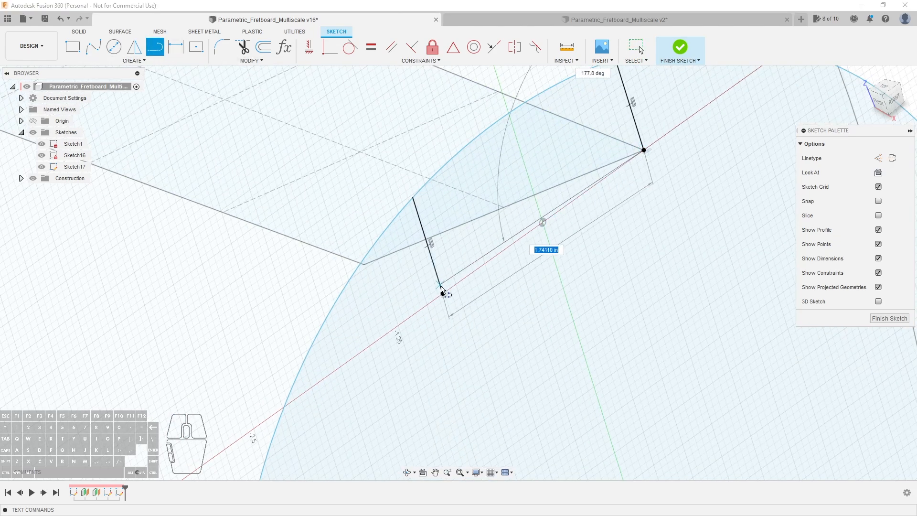
pyautogui.click(443, 293)
pyautogui.press('Escape')
pyautogui.click(474, 273)
pyautogui.press('x')
pyautogui.click(426, 239)
pyautogui.click(635, 126)
pyautogui.press('x')
# Draw a short vertical line above the base construction line and constrain its lower end to that line's midpoint
pyautogui.scroll(-1, 473, 241)
pyautogui.press('p')
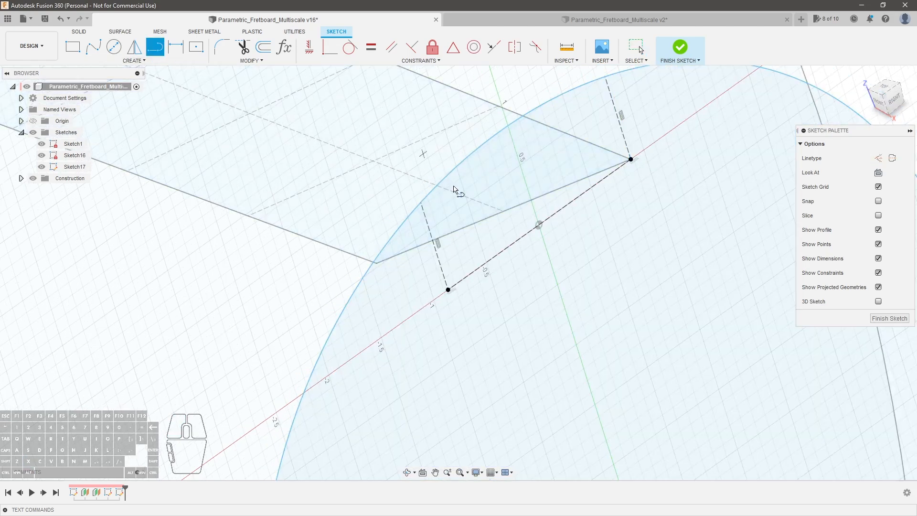
pyautogui.click(476, 174)
pyautogui.click(493, 228)
pyautogui.press('Escape')
pyautogui.scroll(1, 511, 225)
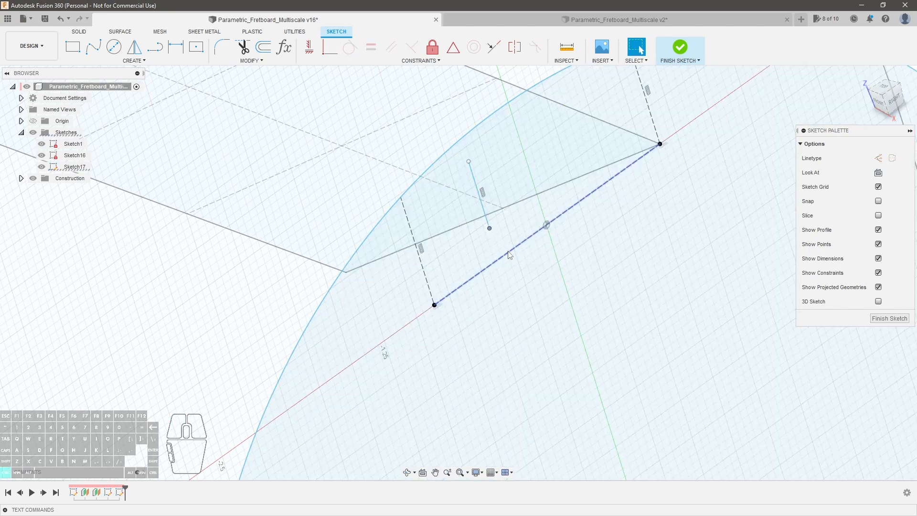
pyautogui.click(510, 255)
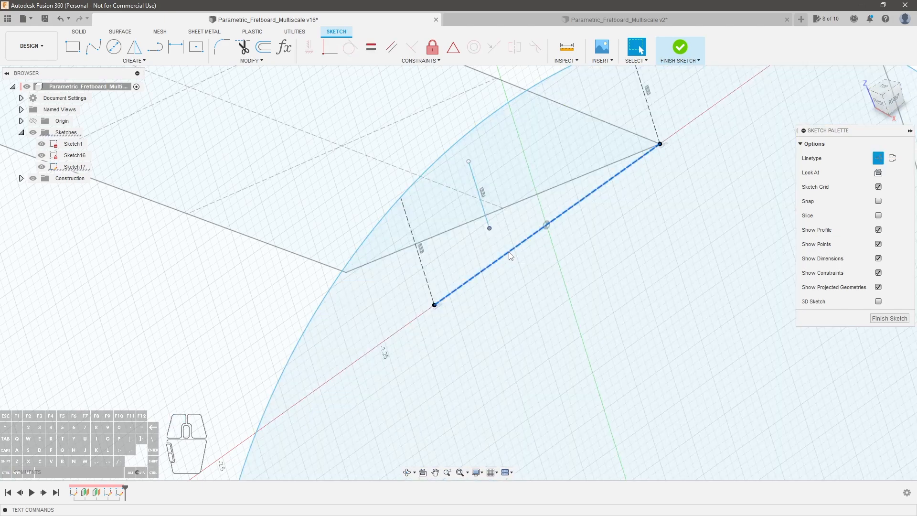
pyautogui.click(453, 47)
pyautogui.click(489, 228)
pyautogui.press('Escape')
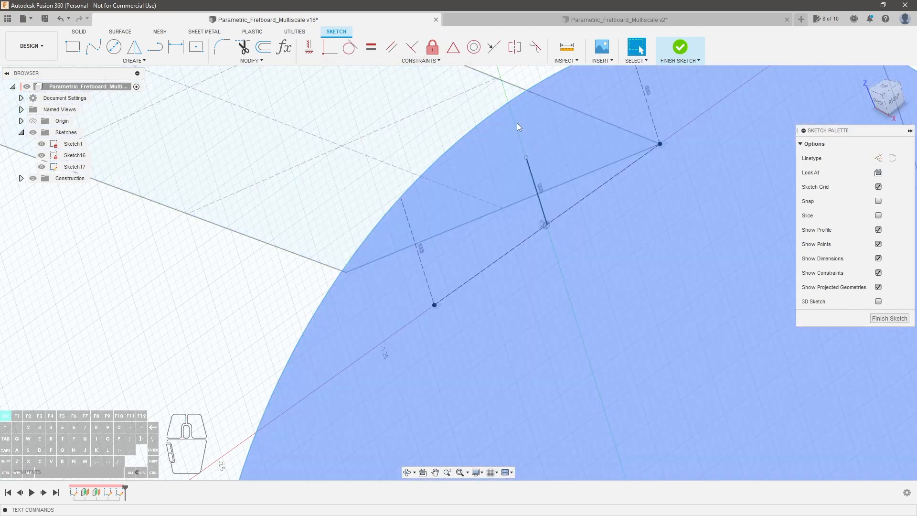
# Constrain the middle line's upper end coincident to the nut circle and convert the line to construction geometry
pyautogui.scroll(5, 549, 227)
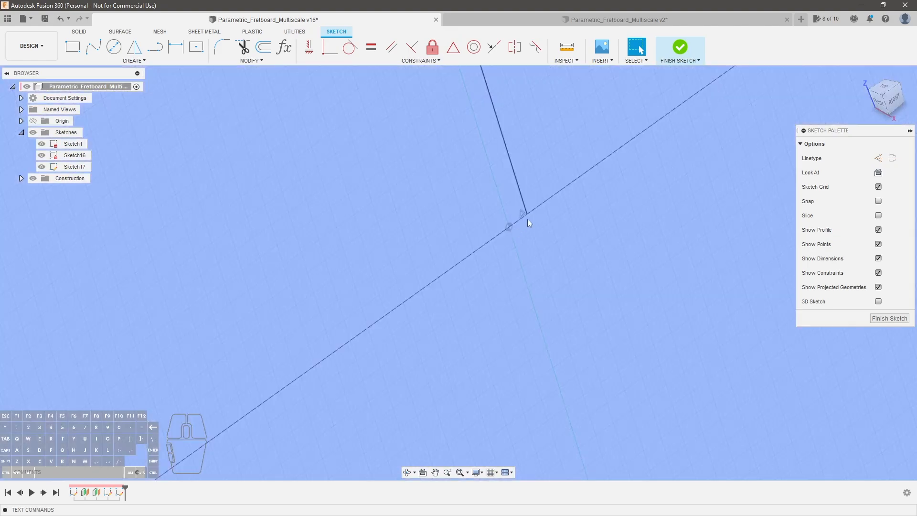
pyautogui.scroll(-2, 569, 244)
pyautogui.scroll(-3, 568, 248)
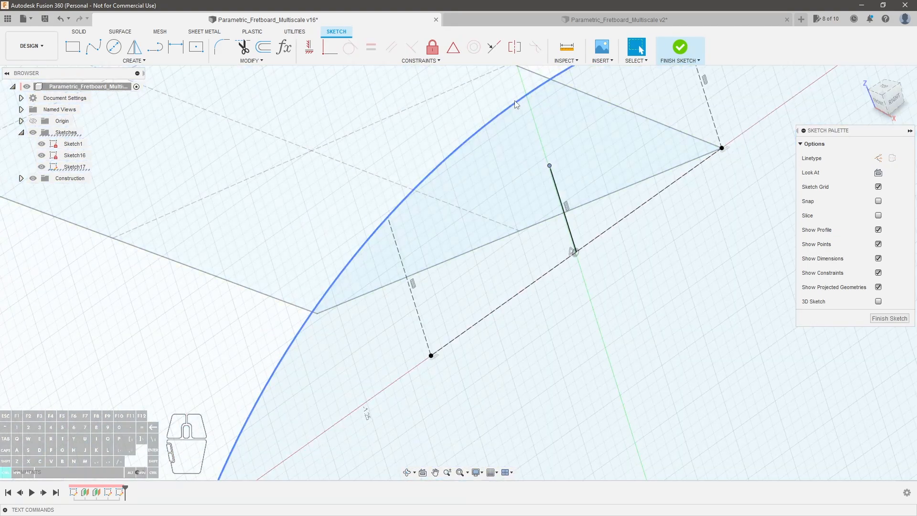
pyautogui.click(514, 101)
pyautogui.click(333, 51)
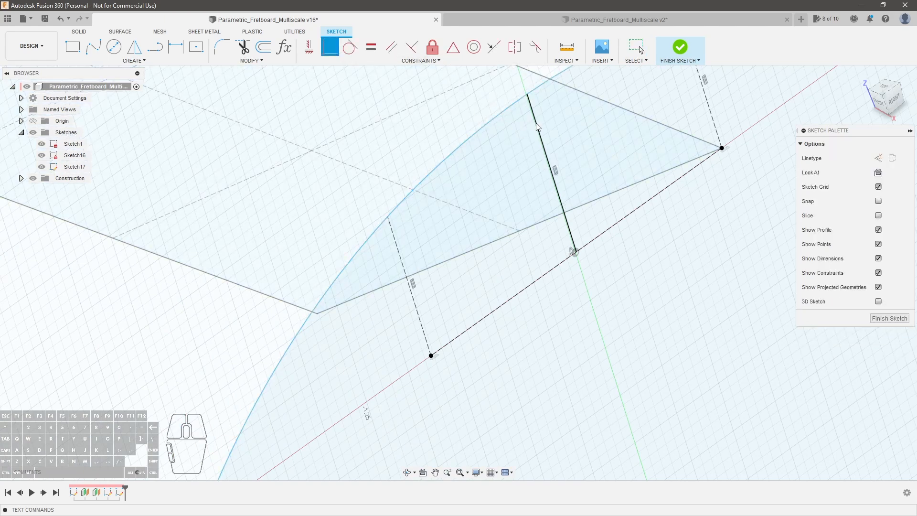
pyautogui.press('Escape')
pyautogui.click(553, 176)
pyautogui.press('x')
# Examine the nut circle's position relative to its construction lines and the heel circle, starting from the Right view
pyautogui.scroll(-3, 601, 214)
pyautogui.scroll(-2, 599, 209)
pyautogui.click(888, 103)
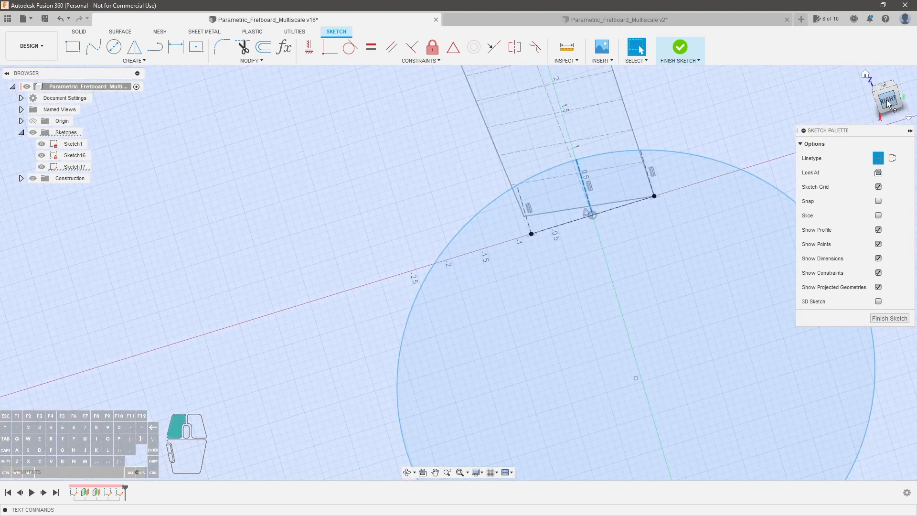
pyautogui.scroll(-2, 504, 143)
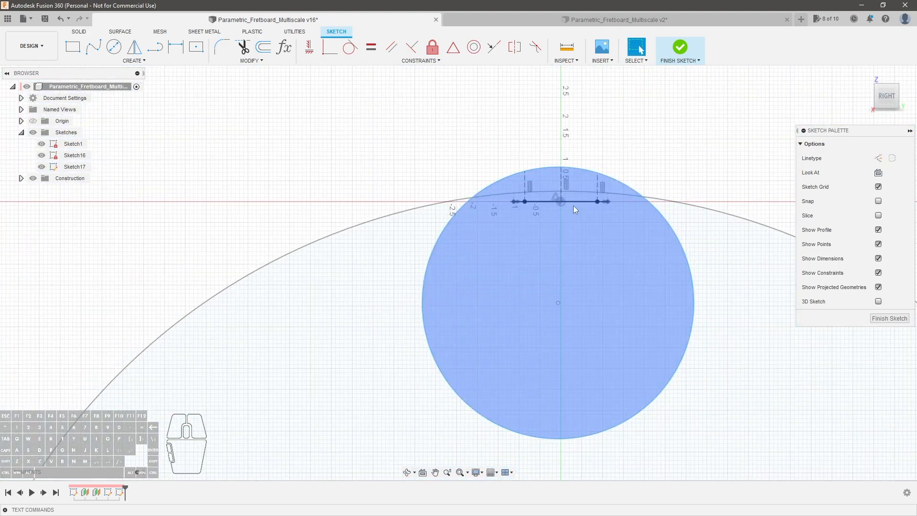
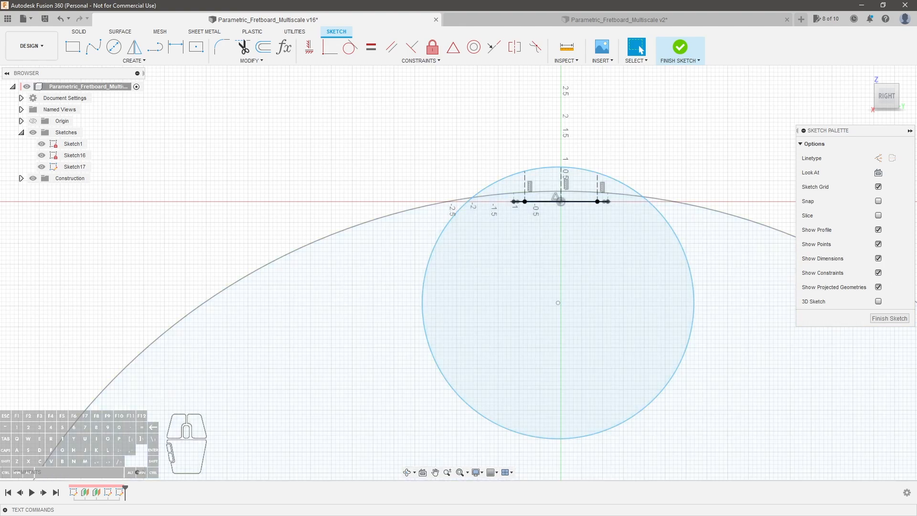
pyautogui.keyDown('shift'); pyautogui.moveTo(572, 204); pyautogui.dragTo(601, 206, button='middle'); pyautogui.keyUp('shift')
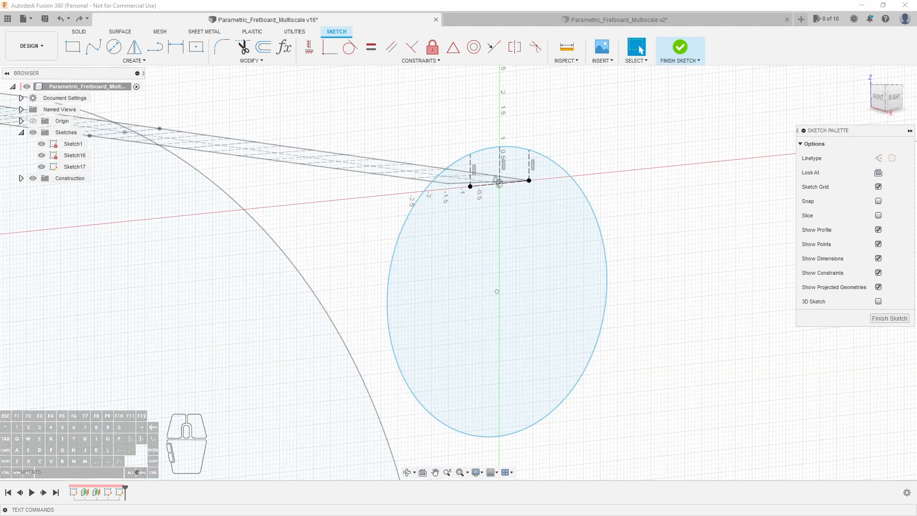
pyautogui.scroll(-5, 382, 206)
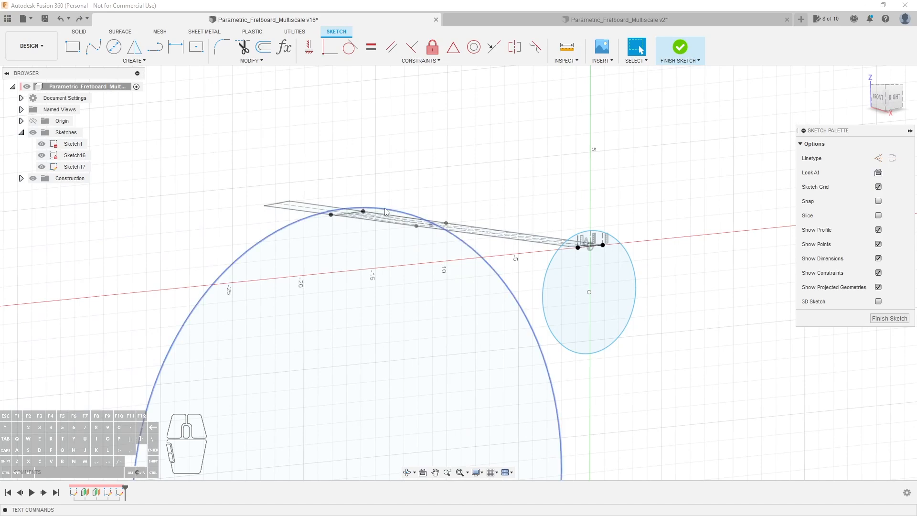
pyautogui.scroll(5, 621, 234)
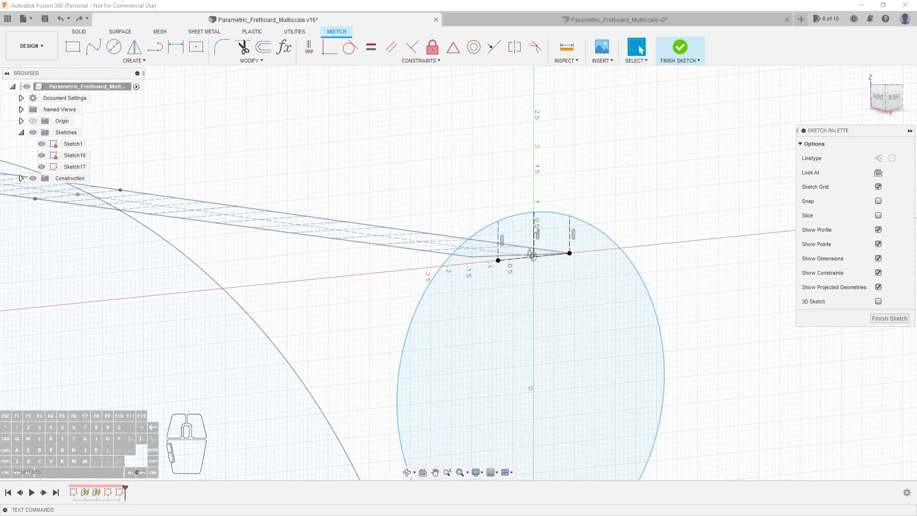
# Dimension the height of the nut circle's middle construction line and set it to the Fretboard_Thickness parameter
pyautogui.press('d')
pyautogui.click(535, 225)
pyautogui.click(642, 225)
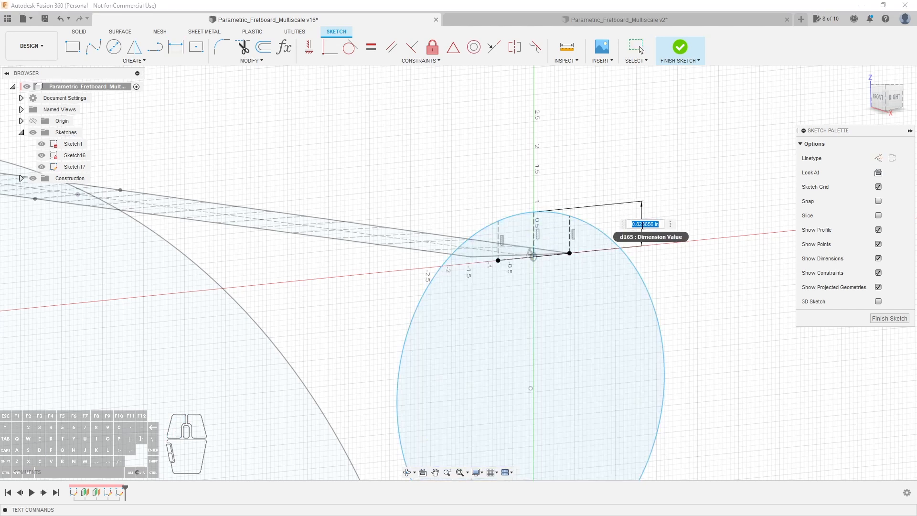
pyautogui.write('fret')
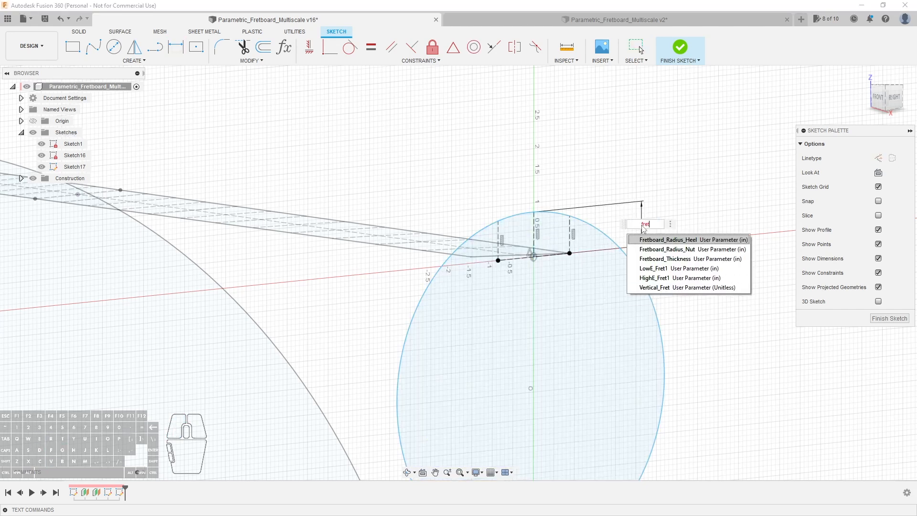
pyautogui.press('Down')
pyautogui.press('Down')
pyautogui.press('Return')
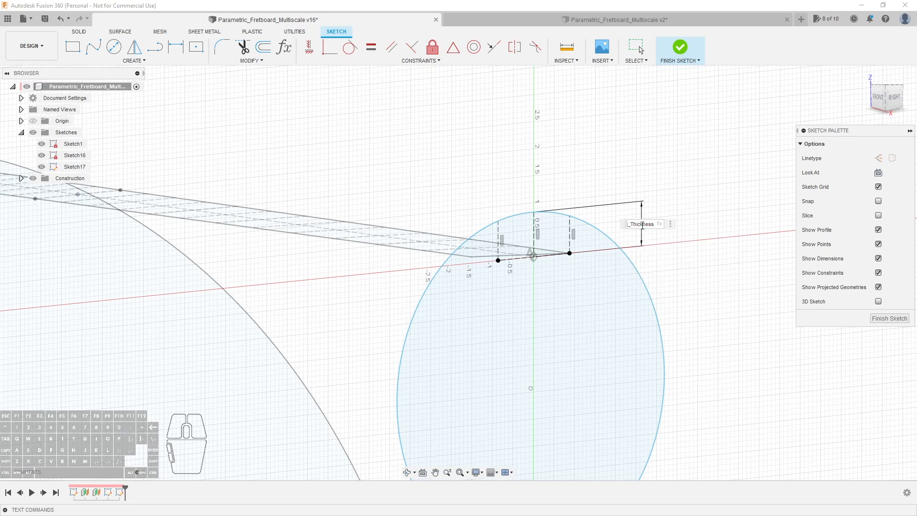
pyautogui.press('Return')
# Constrain the two outer vertical construction lines under the nut circle to equal length
pyautogui.scroll(5, 458, 90)
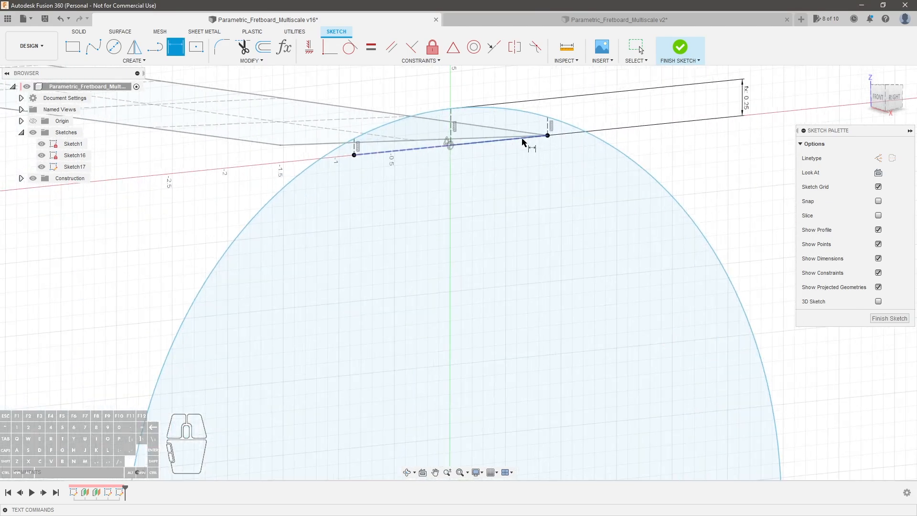
pyautogui.press('Escape')
pyautogui.click(352, 148)
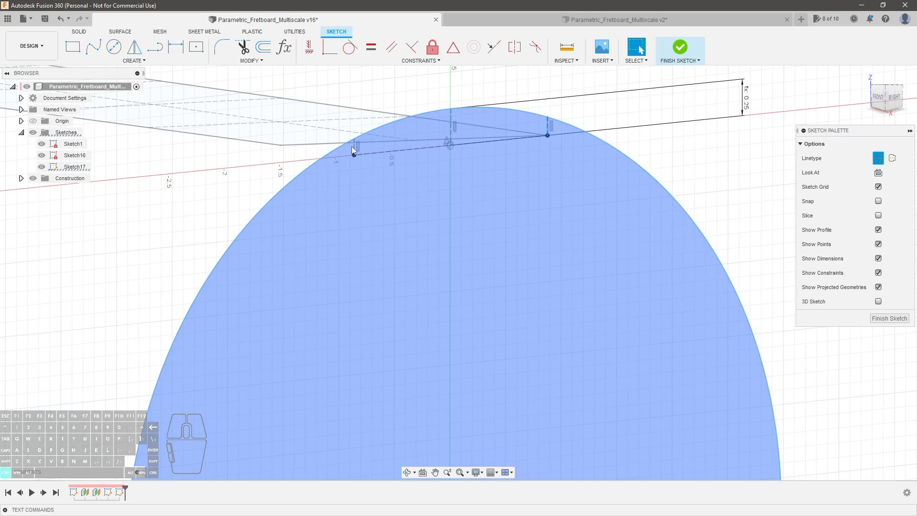
pyautogui.click(371, 46)
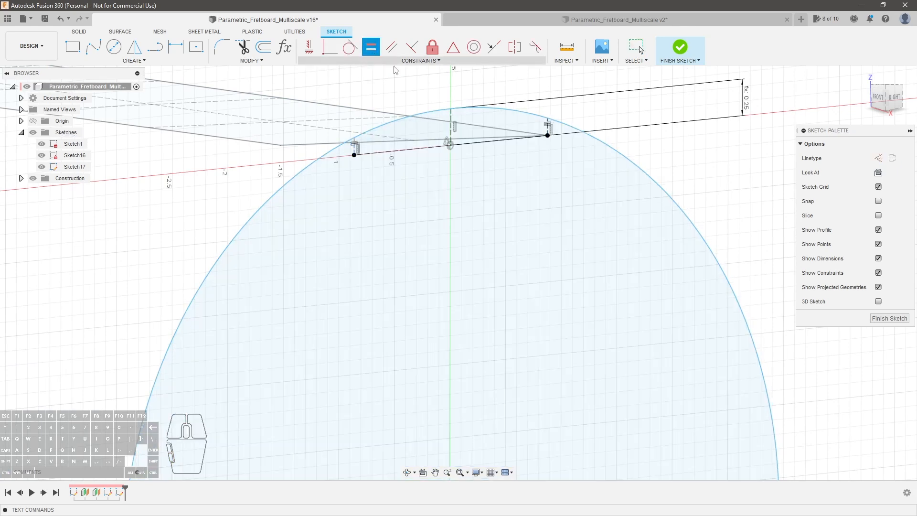
# Dimension the nut circle and switch the dimension from diameter to radius
pyautogui.press('d')
pyautogui.click(607, 144)
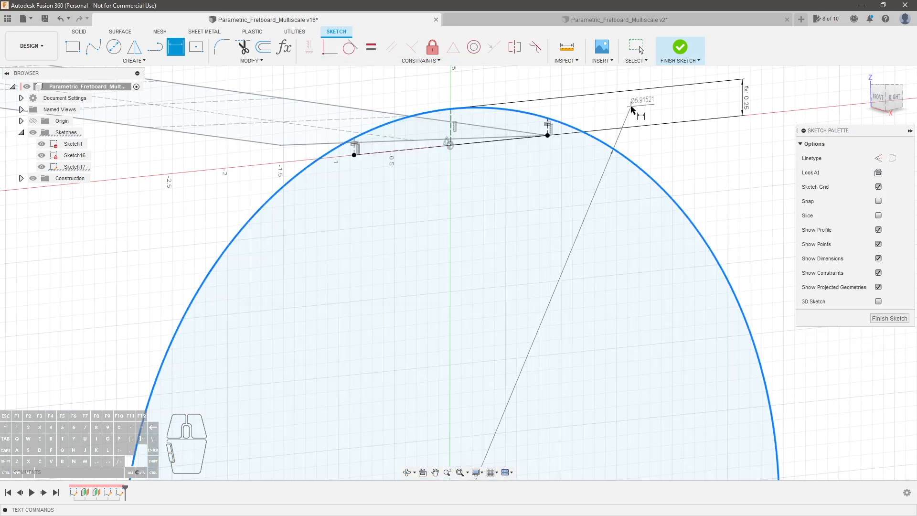
pyautogui.click(630, 109)
pyautogui.press('Return')
pyautogui.press('Escape')
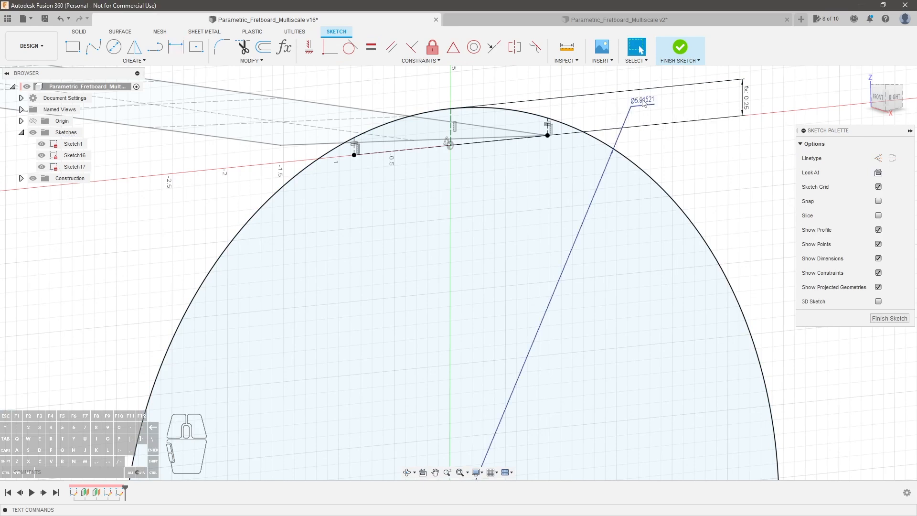
pyautogui.rightClick(644, 104)
pyautogui.click(642, 151)
# Set the nut circle's radius to the Fretboard_Radius_Nut parameter
pyautogui.doubleClick(638, 102)
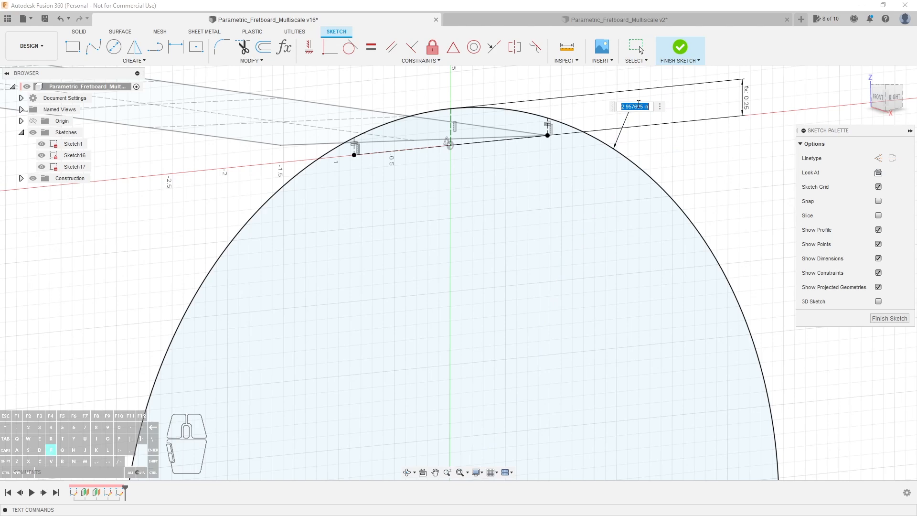
pyautogui.write('fret')
pyautogui.press('Return')
pyautogui.press('Return')
# Measure the radius of the larger heel circle
pyautogui.scroll(-5, 618, 121)
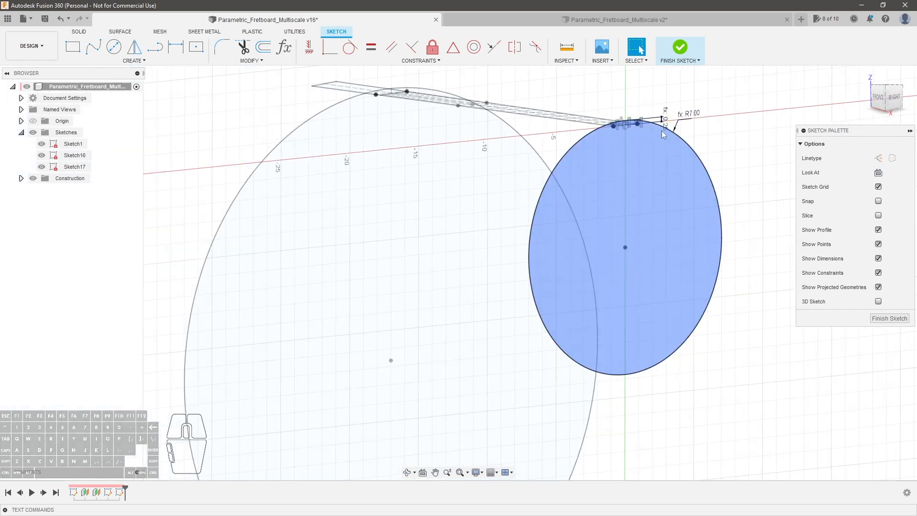
pyautogui.scroll(-3, 661, 131)
pyautogui.click(567, 48)
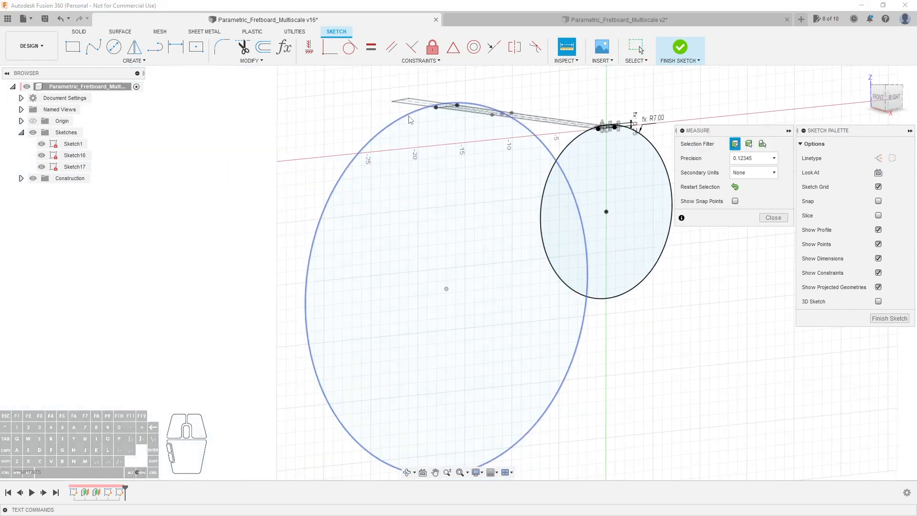
pyautogui.click(410, 119)
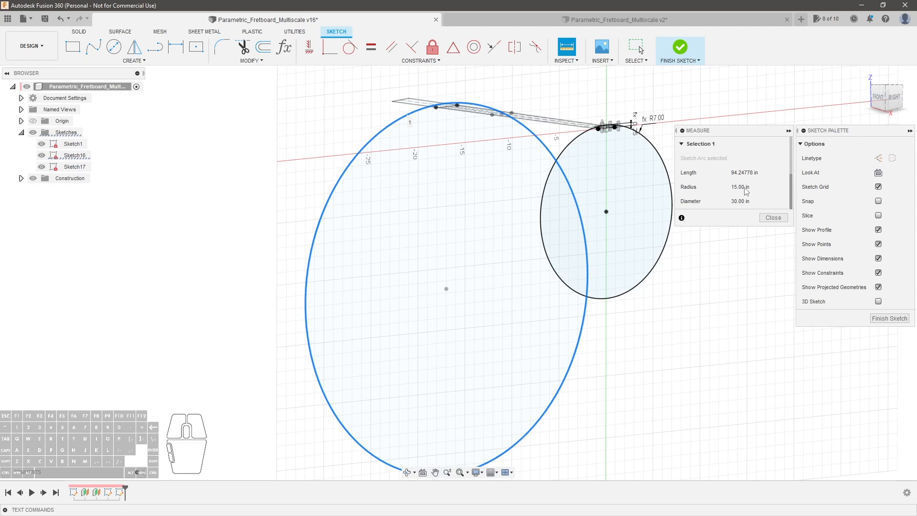
pyautogui.click(773, 218)
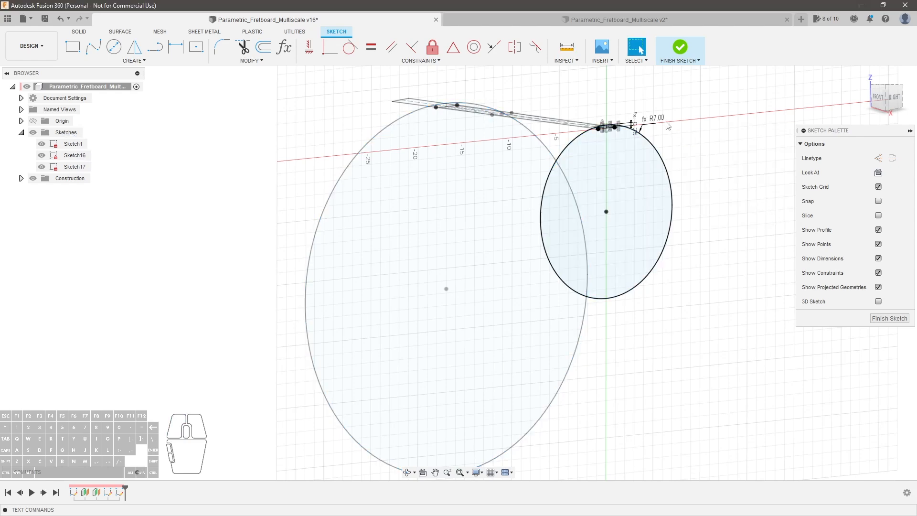
# Set the Fretboard_Radius_Nut user parameter to 15 in
pyautogui.scroll(1, 666, 122)
pyautogui.click(891, 99)
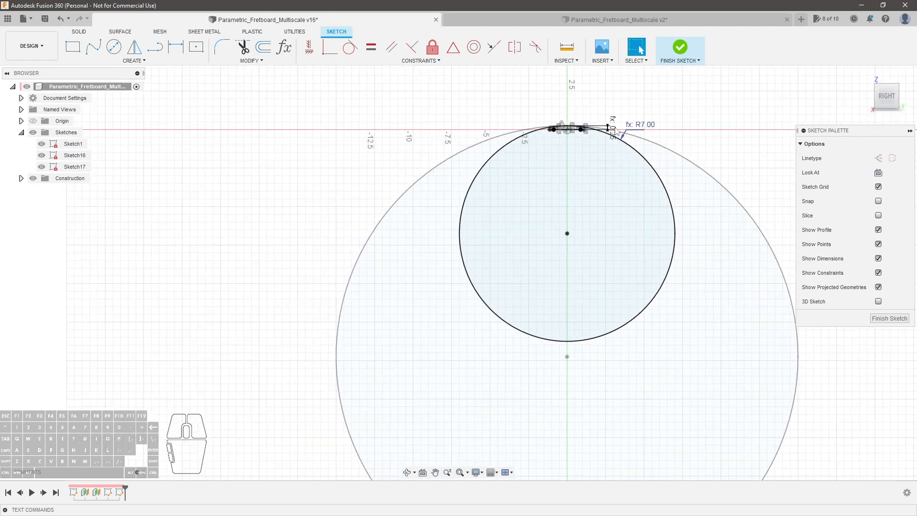
pyautogui.click(284, 46)
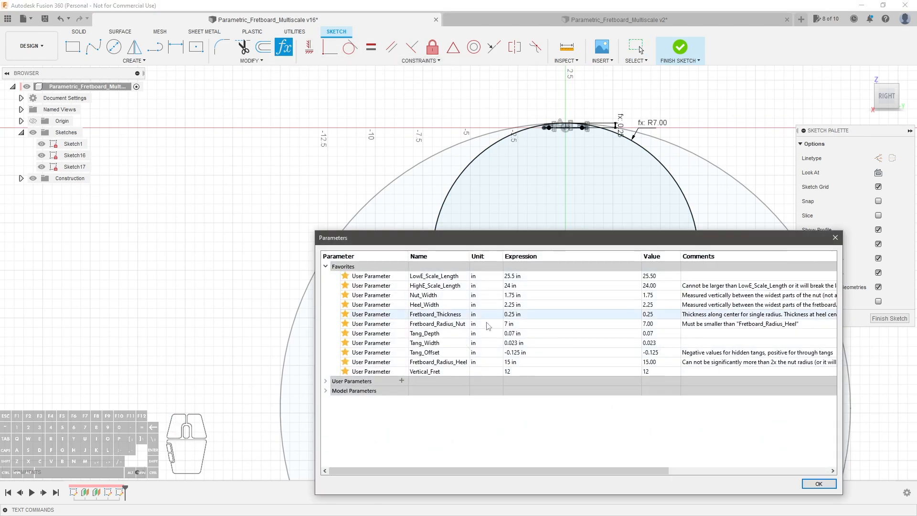
pyautogui.doubleClick(516, 323)
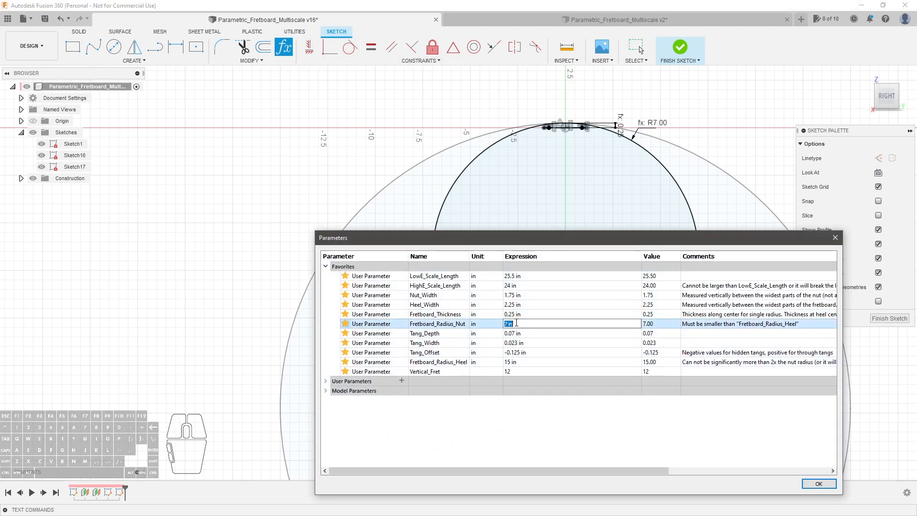
pyautogui.write('15')
pyautogui.press('Return')
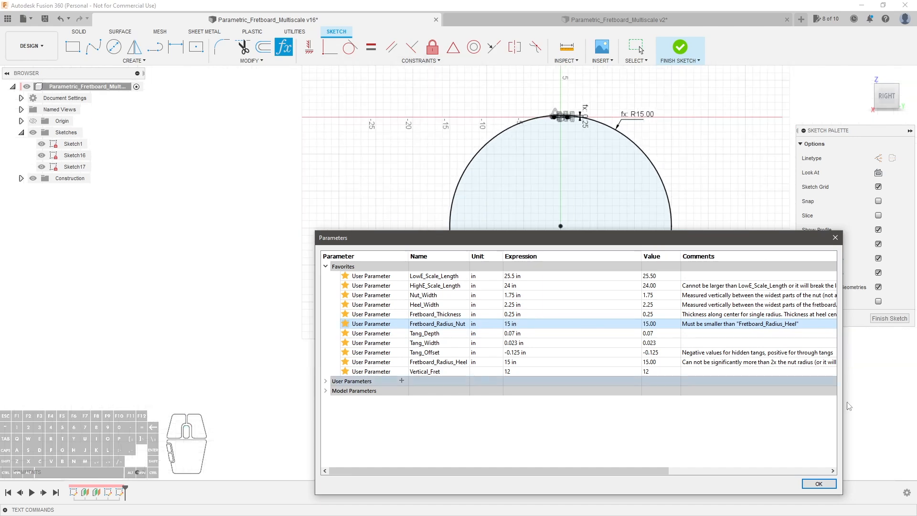
pyautogui.click(818, 484)
# Examine how the nut and heel circles and their vertical construction lines align, from an angle and from the Right view
pyautogui.scroll(5, 589, 358)
pyautogui.scroll(-5, 577, 394)
pyautogui.moveTo(608, 272)
pyautogui.keyDown('shift'); pyautogui.mouseDown(button='middle')
pyautogui.moveTo(649, 270)
pyautogui.moveTo(606, 308)
pyautogui.mouseUp(button='middle'); pyautogui.keyUp('shift')
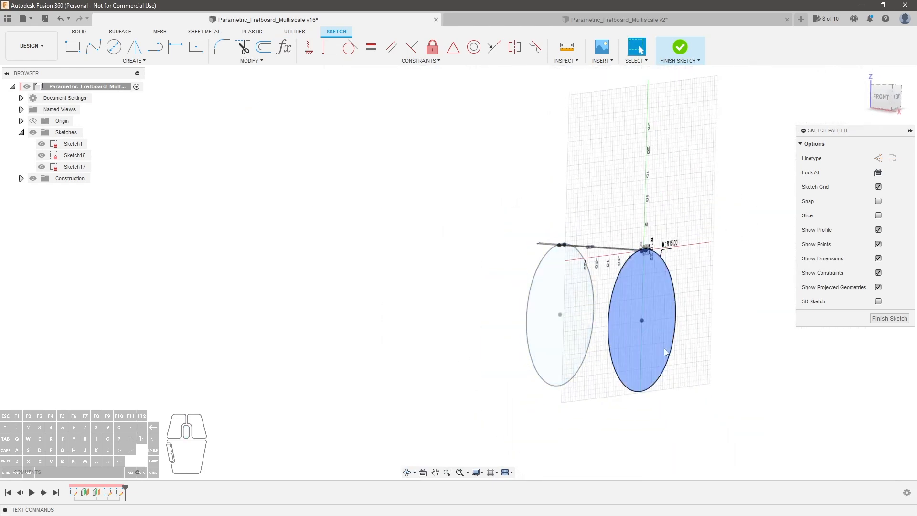
pyautogui.scroll(2, 660, 329)
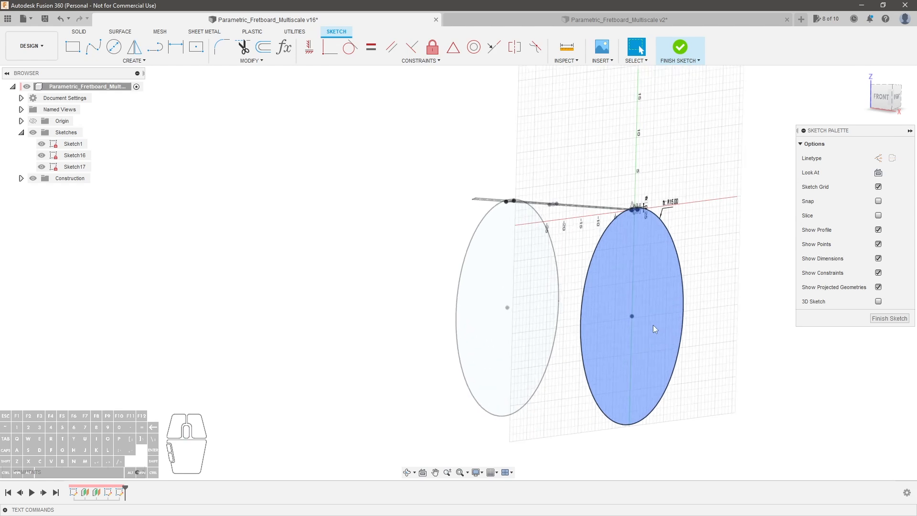
pyautogui.click(898, 100)
pyautogui.scroll(15, 642, 232)
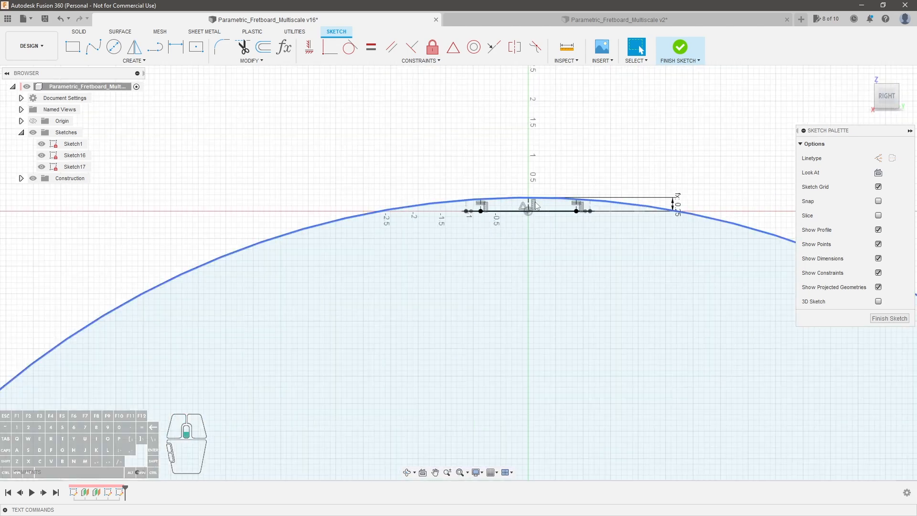
pyautogui.scroll(2, 450, 204)
pyautogui.scroll(-2, 465, 214)
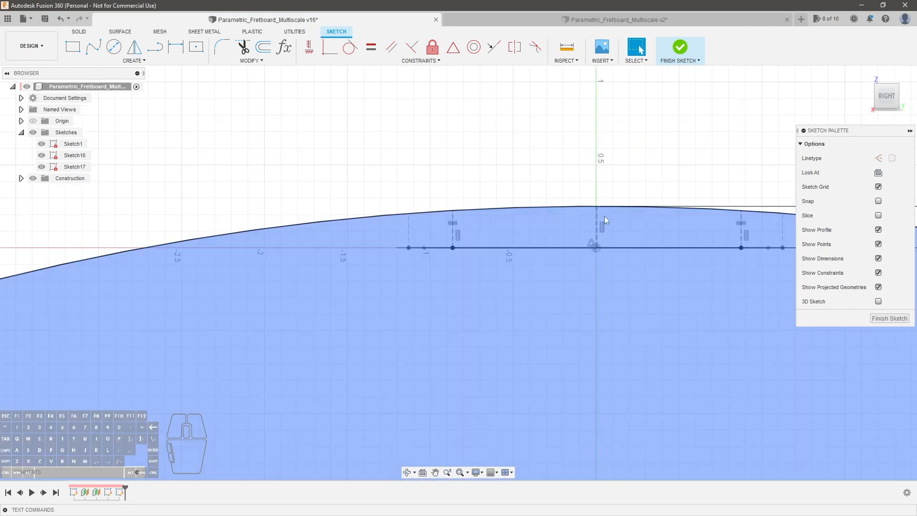
pyautogui.keyDown('shift'); pyautogui.moveTo(590, 221); pyautogui.dragTo(603, 220, button='middle'); pyautogui.keyUp('shift')
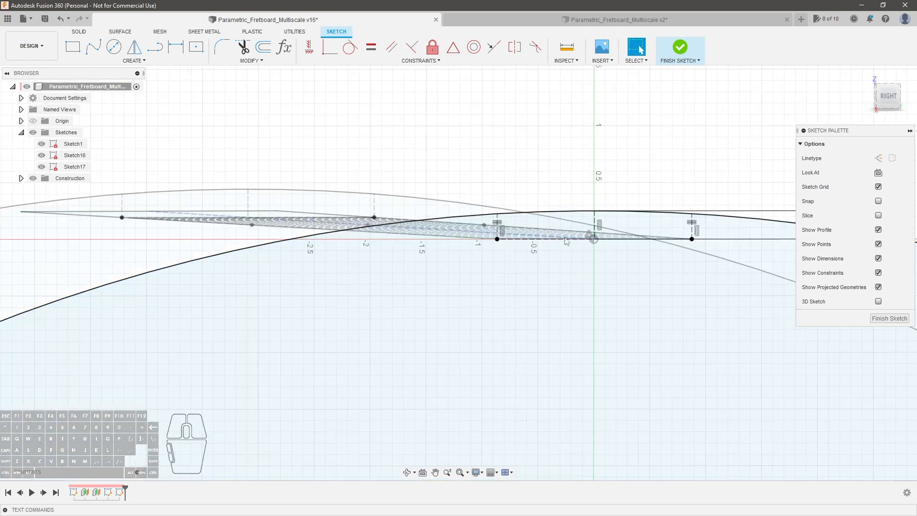
pyautogui.click(887, 95)
pyautogui.scroll(-2, 512, 259)
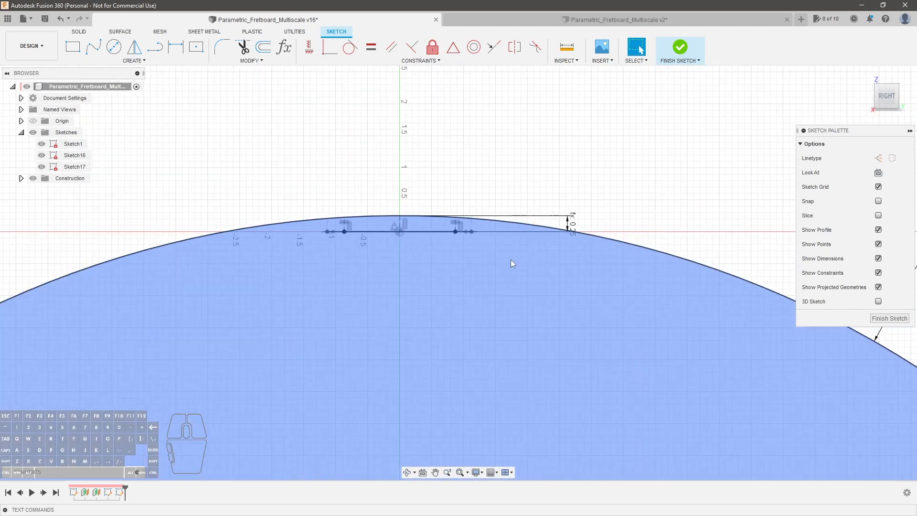
pyautogui.scroll(6, 363, 240)
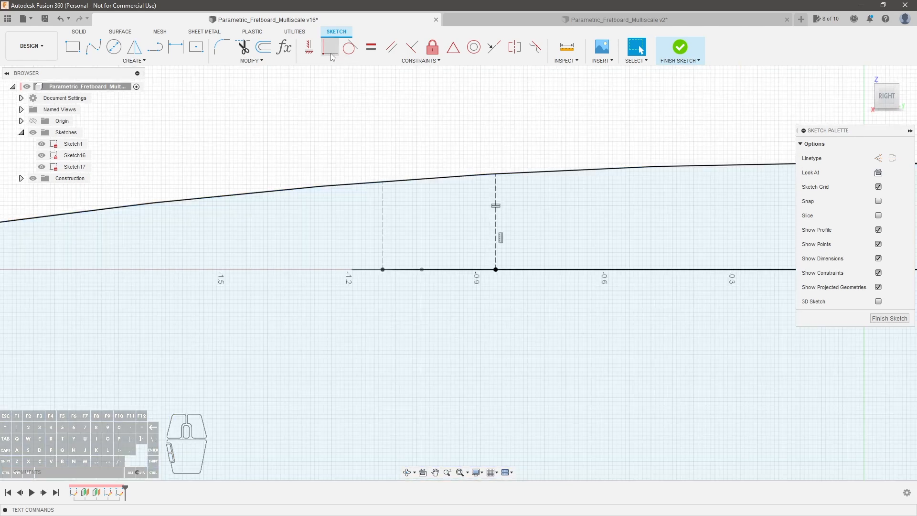
pyautogui.click(155, 46)
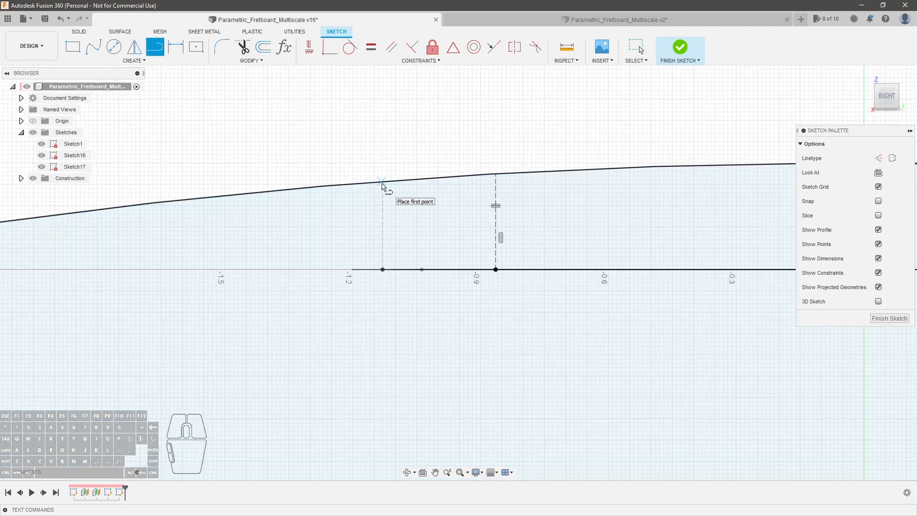
pyautogui.click(383, 182)
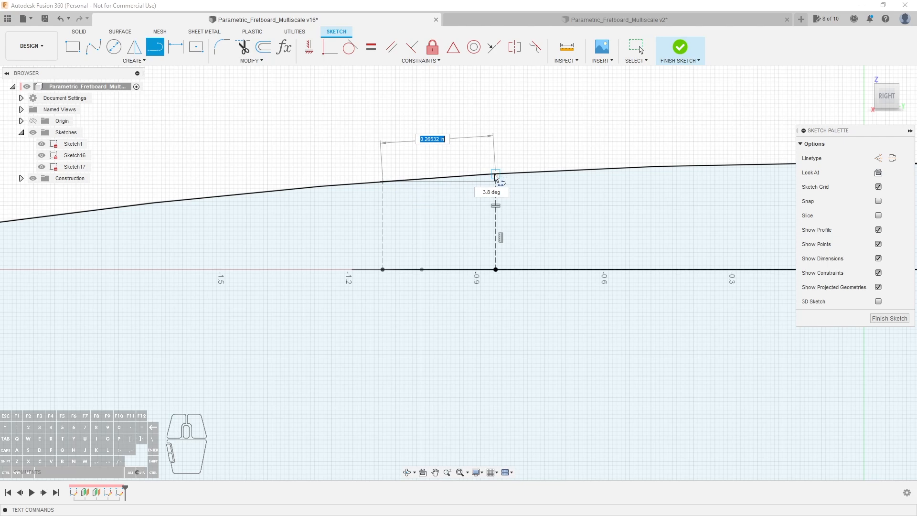
pyautogui.press('Escape')
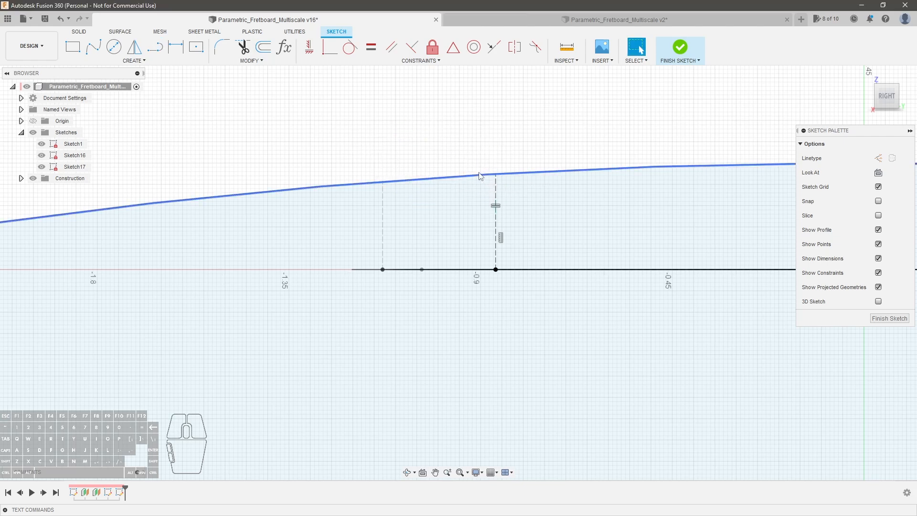
# Set both the Fretboard_Radius_Nut and Fretboard_Radius_Heel user parameters to 7 in
pyautogui.scroll(2, 478, 171)
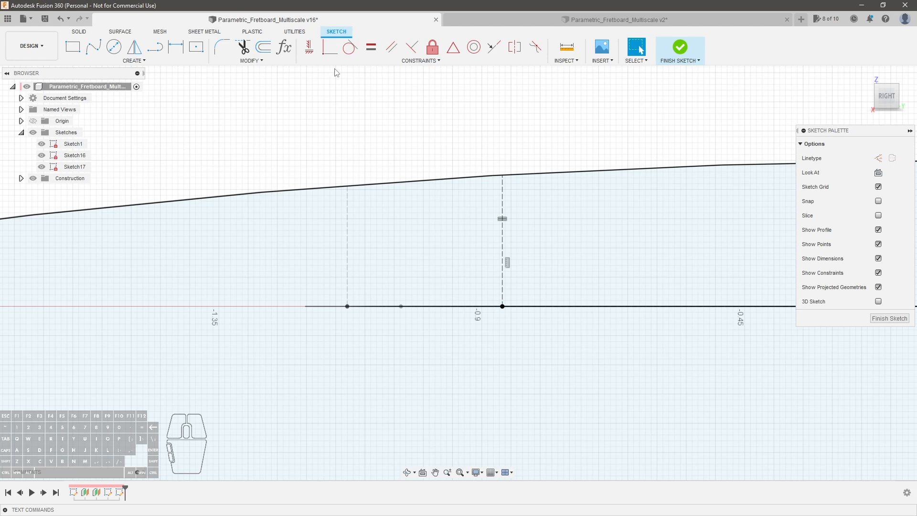
pyautogui.click(284, 47)
pyautogui.click(522, 324)
pyautogui.write('7')
pyautogui.press('Return')
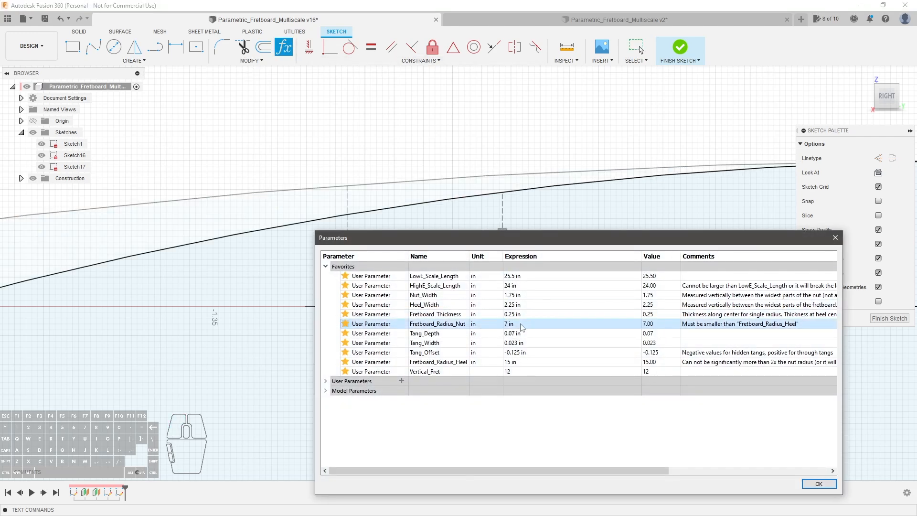
pyautogui.click(525, 363)
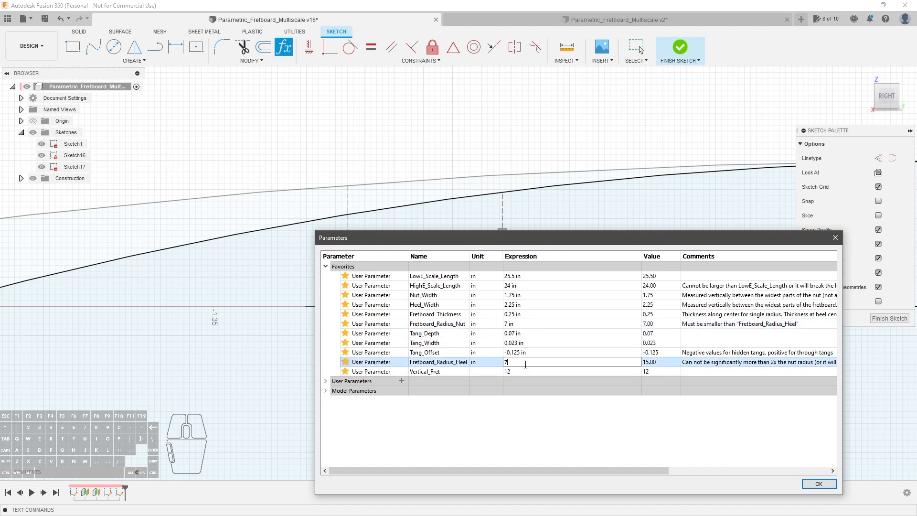
pyautogui.press('Return')
pyautogui.click(819, 484)
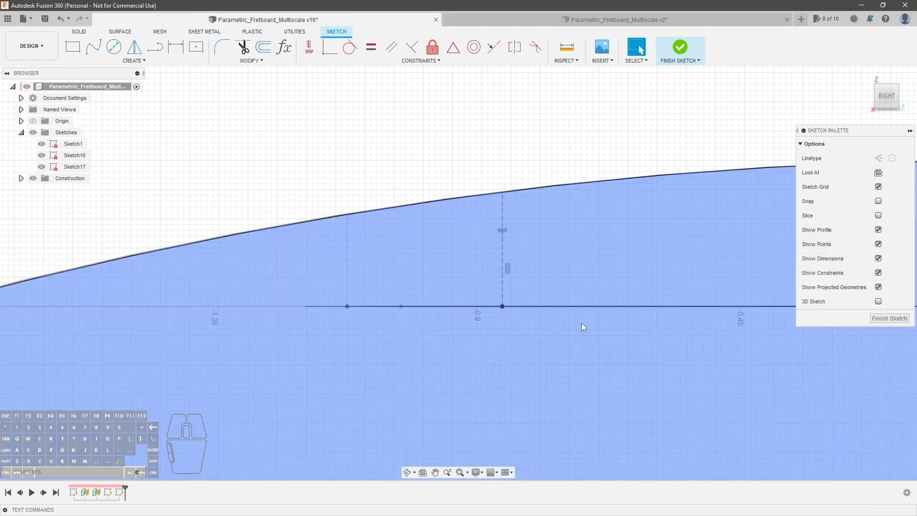
# Set the Heel_Width user parameter to 4 in
pyautogui.scroll(-5, 467, 216)
pyautogui.scroll(-4, 702, 277)
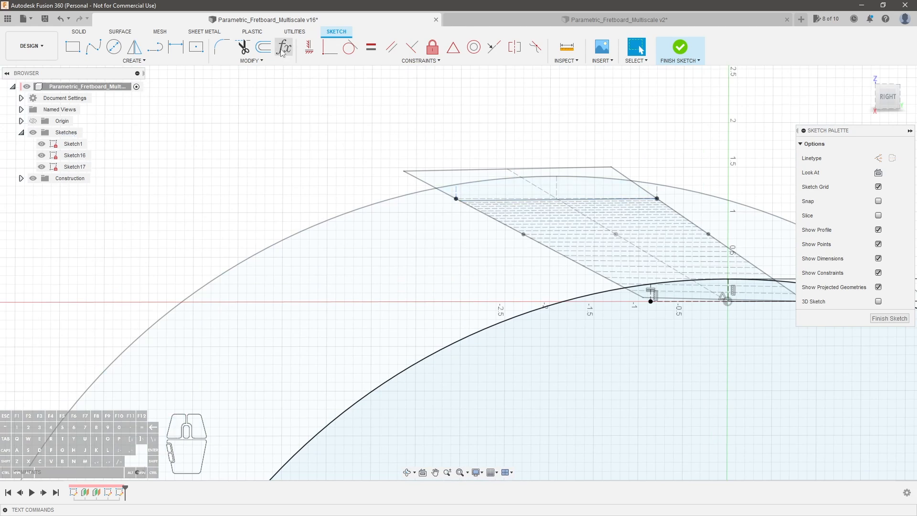
pyautogui.click(284, 47)
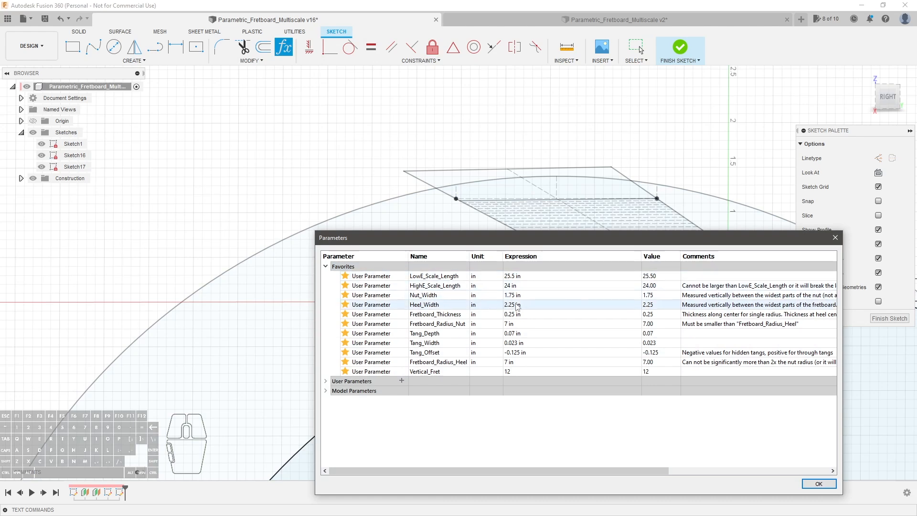
pyautogui.click(517, 306)
pyautogui.write('4')
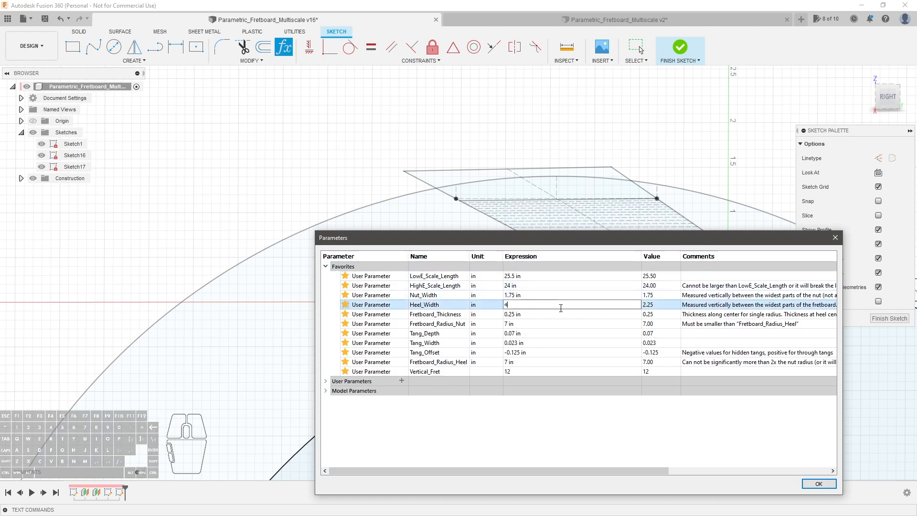
pyautogui.press('Return')
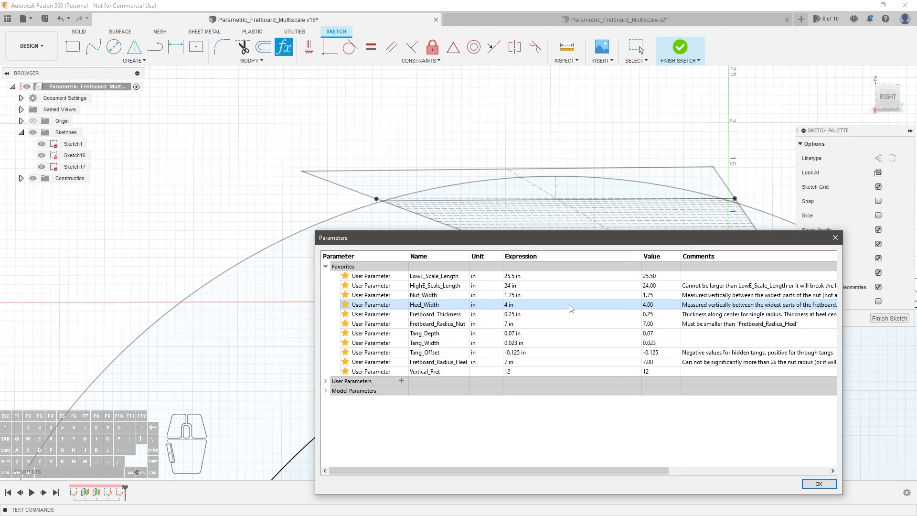
pyautogui.click(819, 483)
# Examine where the nut and heel arcs meet the widened fretboard's edges, both at an angle and in the right view
pyautogui.scroll(8, 388, 191)
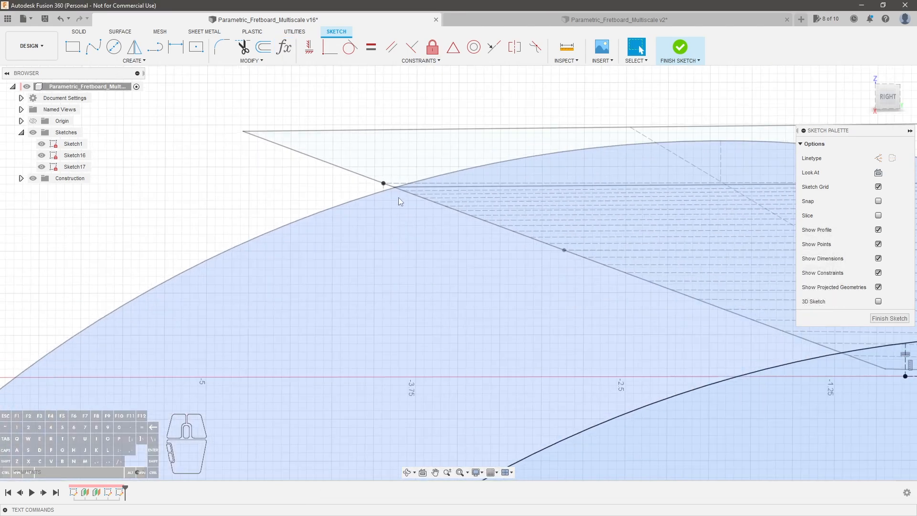
pyautogui.moveTo(388, 190)
pyautogui.keyDown('shift'); pyautogui.mouseDown(button='middle')
pyautogui.moveTo(436, 167)
pyautogui.moveTo(553, 234)
pyautogui.mouseUp(button='middle'); pyautogui.keyUp('shift')
pyautogui.scroll(1, 552, 231)
pyautogui.click(886, 97)
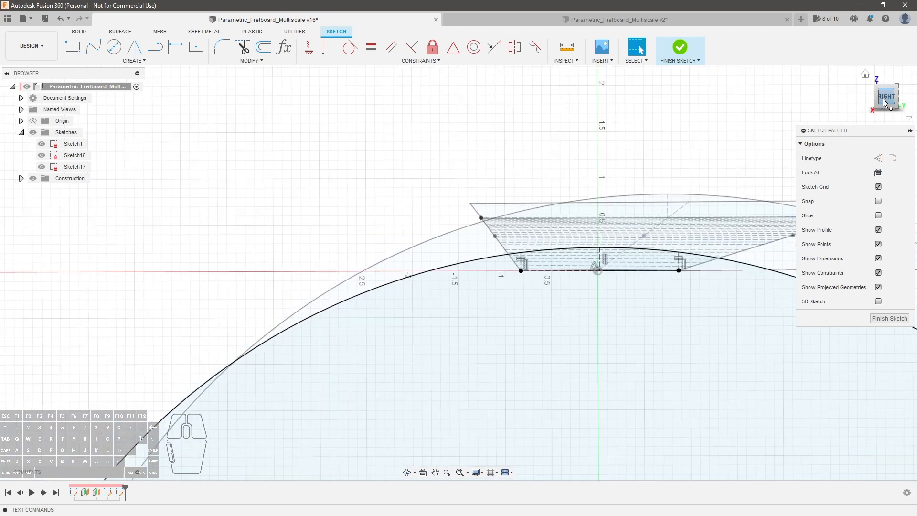
pyautogui.scroll(-2, 554, 246)
pyautogui.scroll(-5, 551, 206)
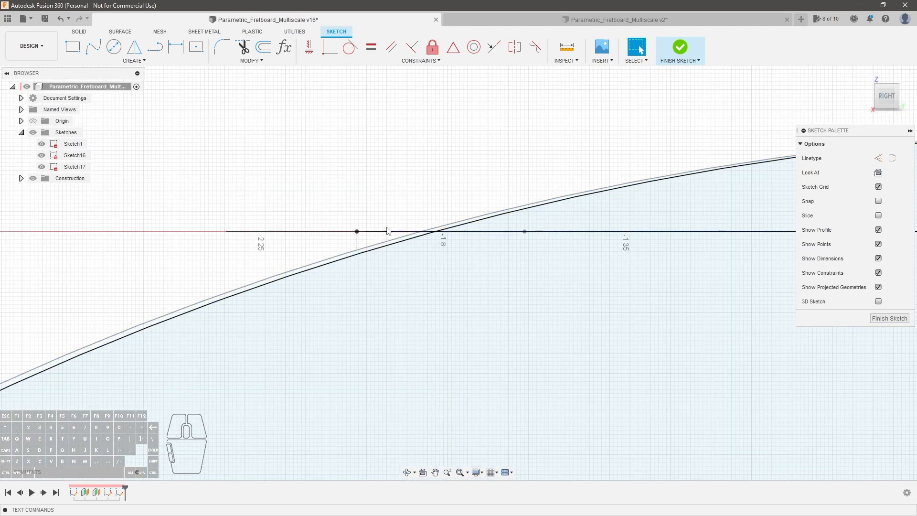
pyautogui.scroll(13, 467, 262)
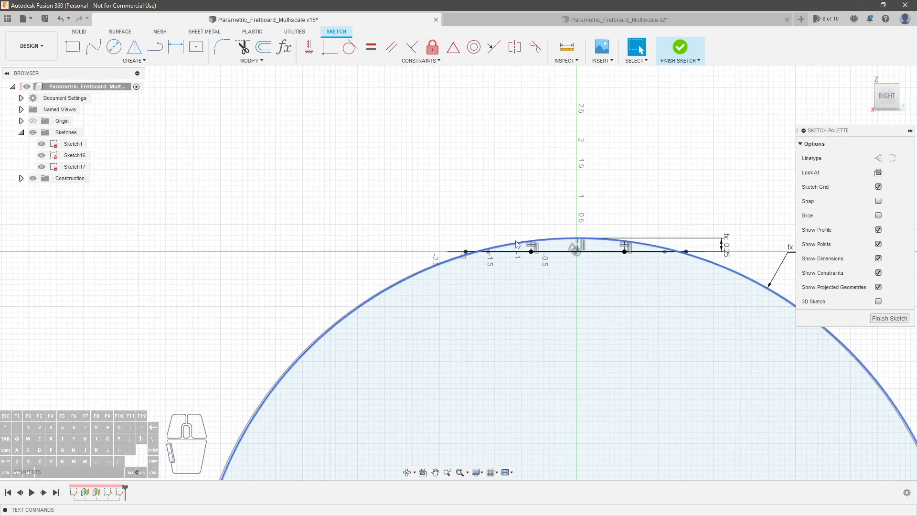
pyautogui.keyDown('shift'); pyautogui.moveTo(511, 211); pyautogui.dragTo(504, 224, button='middle'); pyautogui.keyUp('shift')
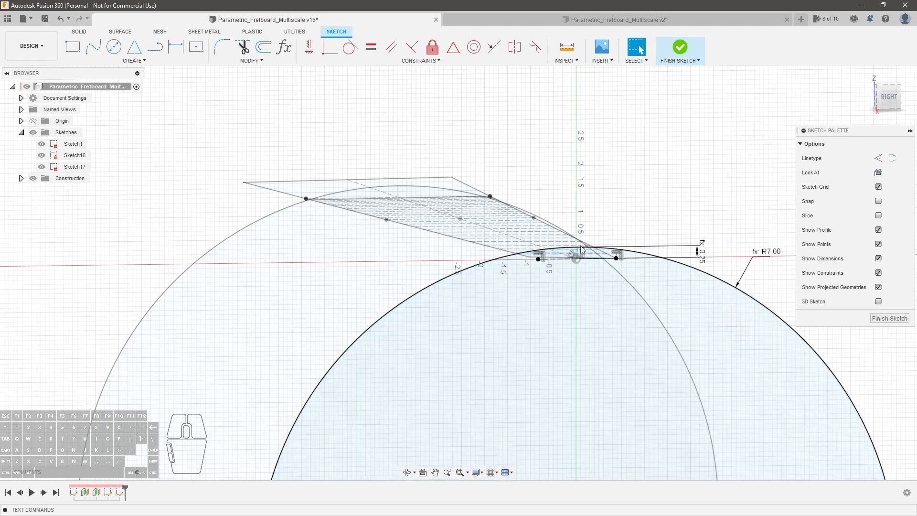
# Set the Heel_Width user parameter to 2.25 in
pyautogui.click(284, 47)
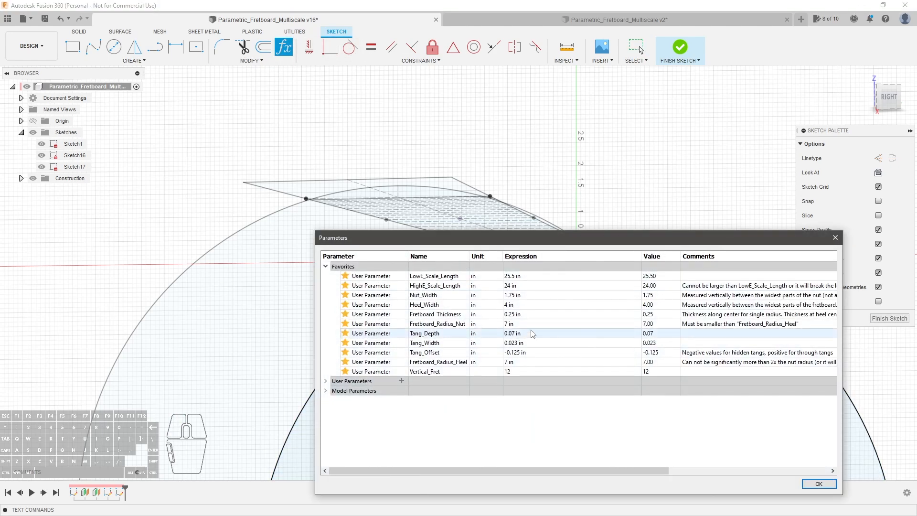
pyautogui.doubleClick(524, 304)
pyautogui.write('2.')
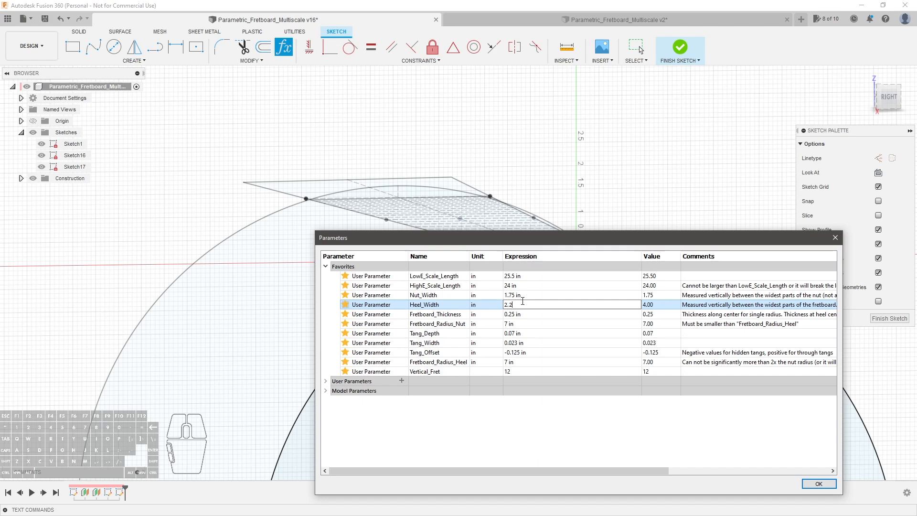
pyautogui.write('25')
pyautogui.press('Return')
# Set Fretboard_Radius_Heel to 15 in and Fretboard_Radius_Nut to 12 in, and apply the parameters
pyautogui.doubleClick(525, 362)
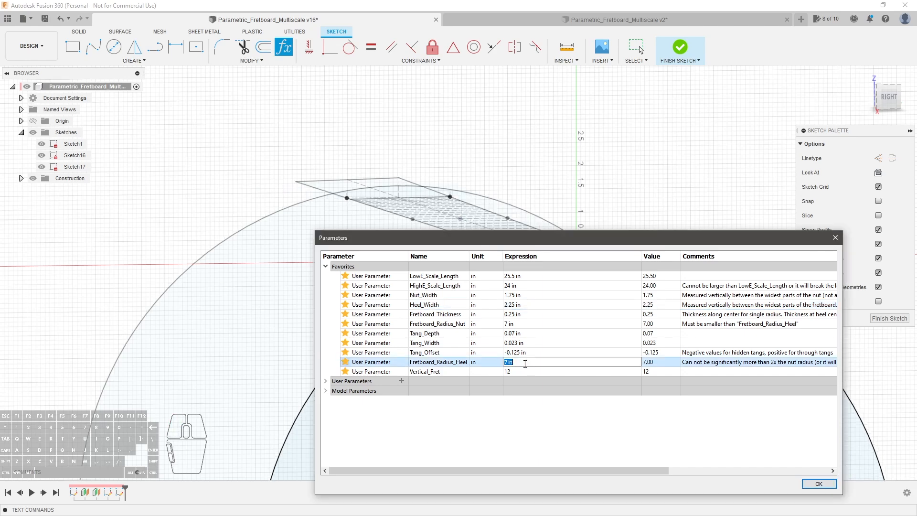
pyautogui.write('15')
pyautogui.press('Return')
pyautogui.click(518, 325)
pyautogui.doubleClick(518, 329)
pyautogui.write('12')
pyautogui.press('Return')
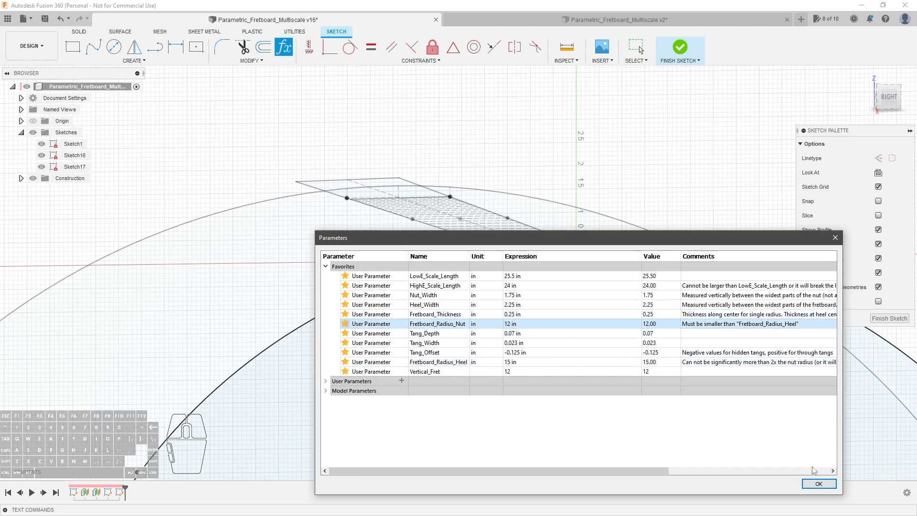
pyautogui.click(818, 484)
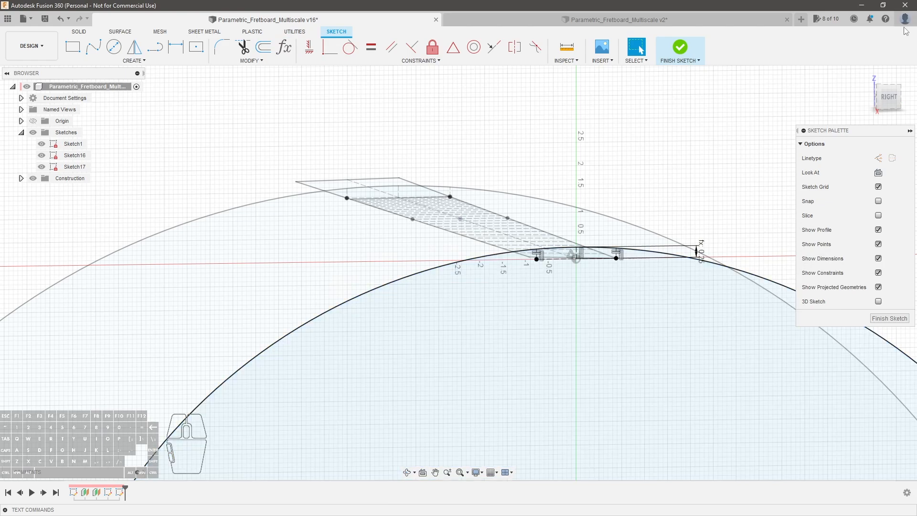
# Compare the nut and heel circles in the right view, including the upper endpoints of the nut and heel edge lines
pyautogui.click(888, 97)
pyautogui.scroll(4, 316, 165)
pyautogui.scroll(-10, 511, 172)
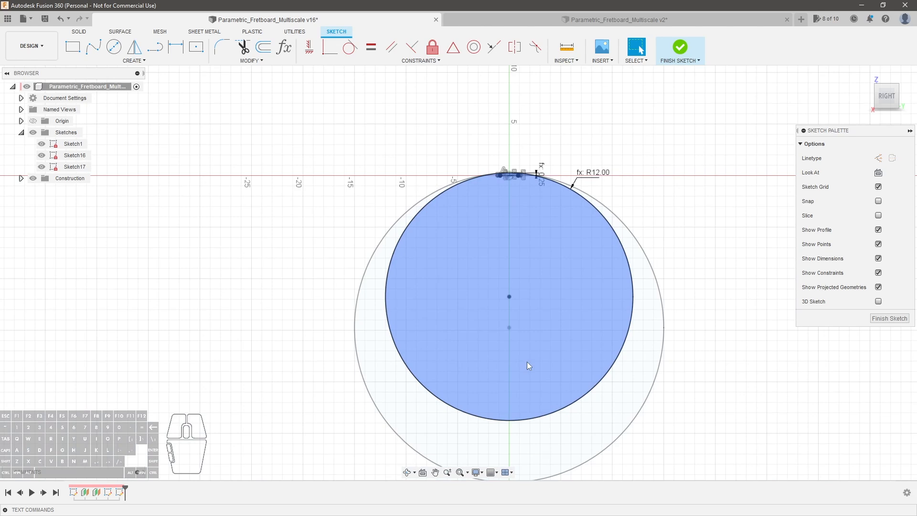
pyautogui.scroll(8, 511, 169)
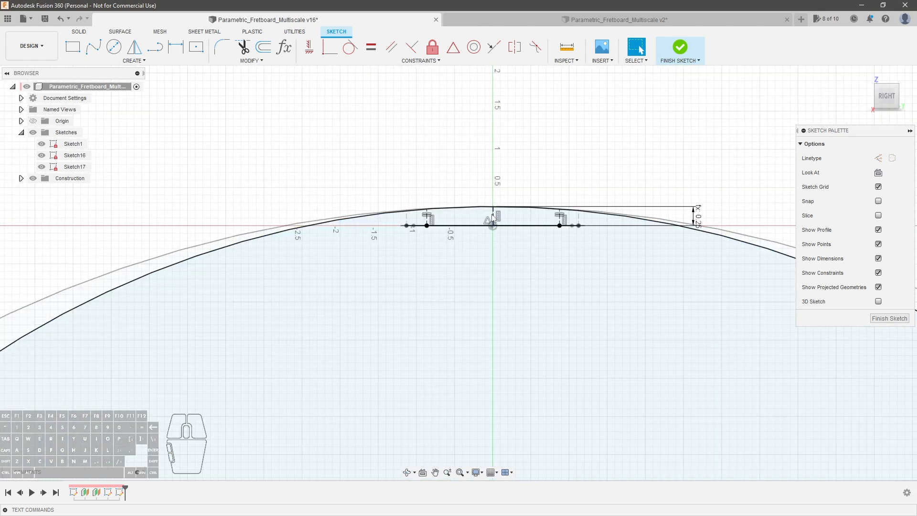
pyautogui.scroll(3, 493, 218)
pyautogui.scroll(-3, 453, 212)
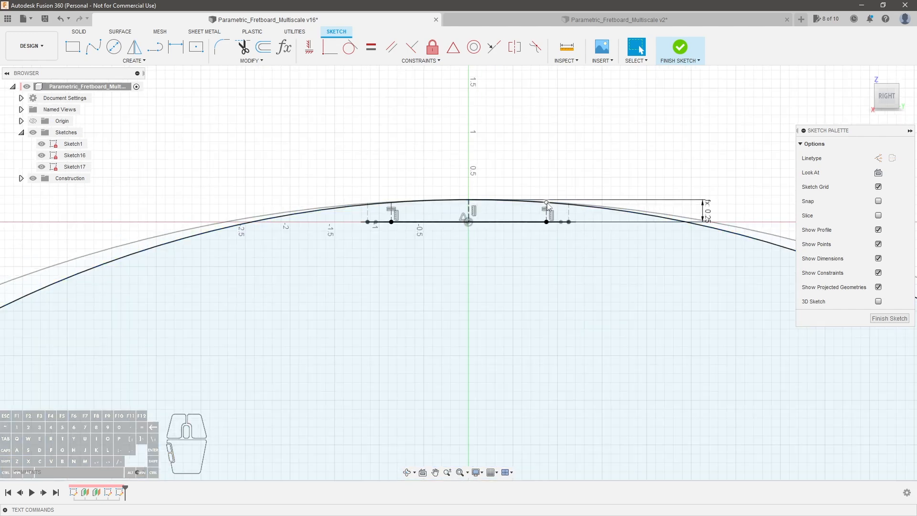
pyautogui.scroll(5, 547, 207)
pyautogui.scroll(3, 547, 207)
pyautogui.click(541, 196)
pyautogui.keyDown('ctrl'); pyautogui.click(639, 200); pyautogui.keyUp('ctrl')
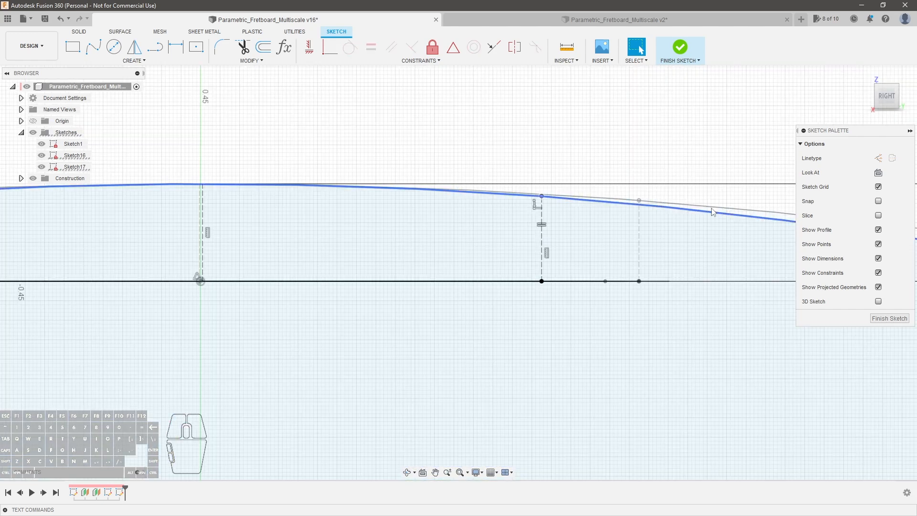
# Undock the sketch palette and delete the Fretboard_Thickness dimension from the nut circle sketch
pyautogui.moveTo(836, 129)
pyautogui.mouseDown()
pyautogui.moveTo(574, 208)
pyautogui.moveTo(826, 156)
pyautogui.mouseUp()
pyautogui.scroll(-8, 541, 175)
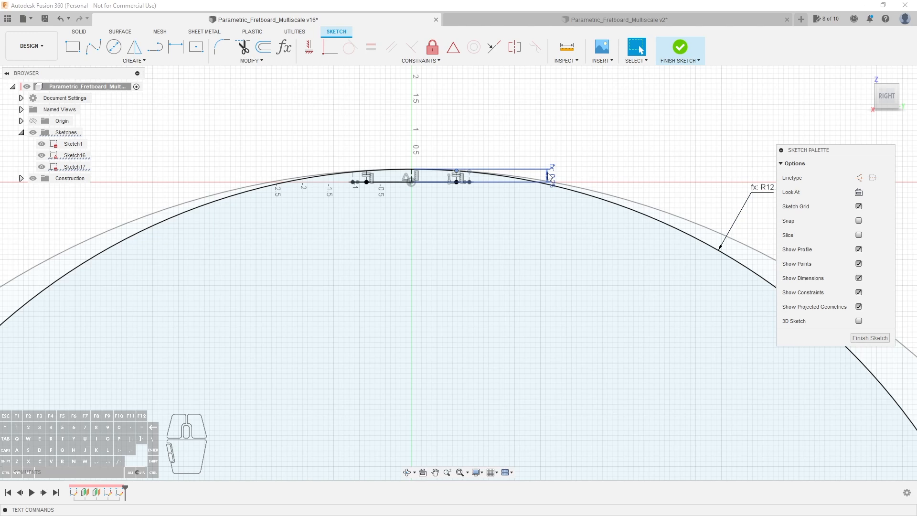
pyautogui.click(550, 178)
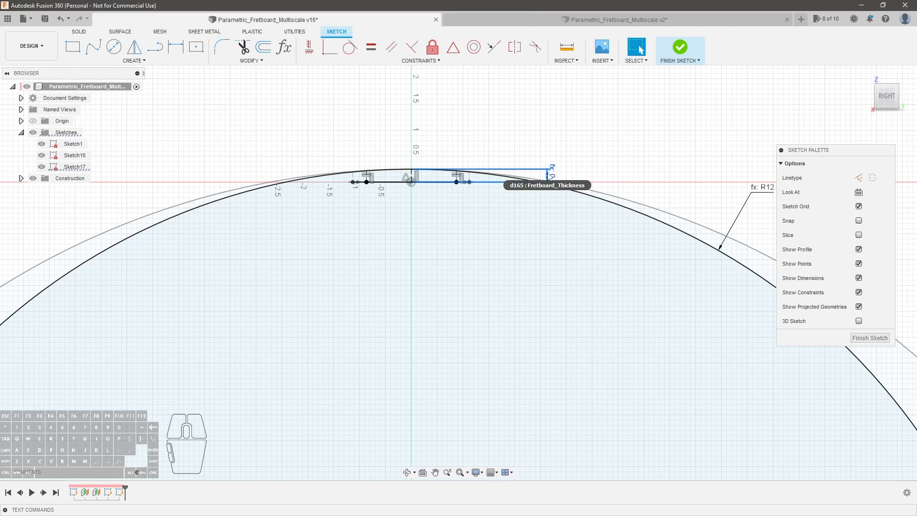
pyautogui.click(549, 177)
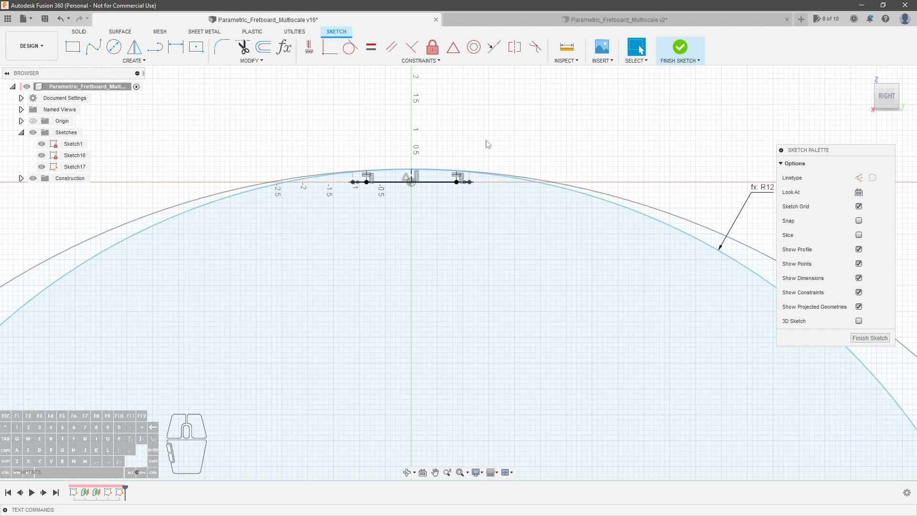
# Move the nut circle's top point down along the centreline so it sits below the heel arc
pyautogui.scroll(5, 420, 170)
pyautogui.click(385, 179)
pyautogui.moveTo(385, 178); pyautogui.dragTo(383, 181)
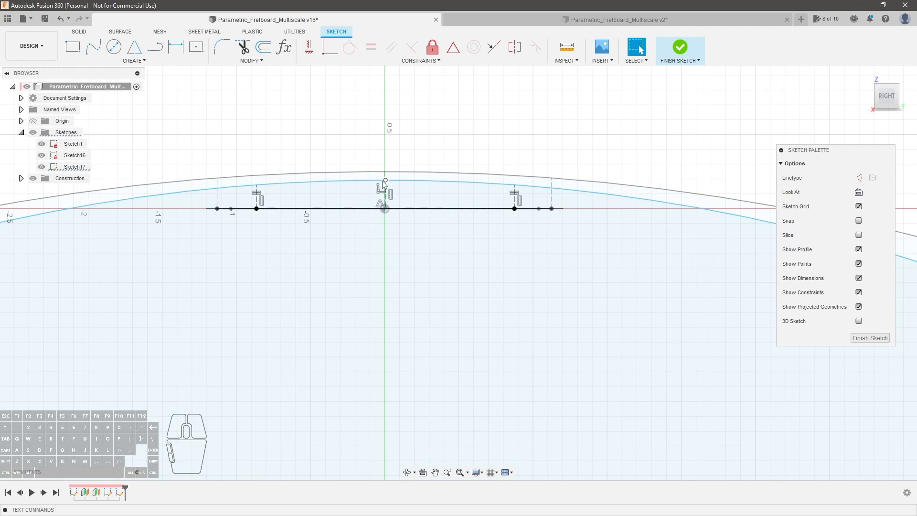
# Project the upper endpoint of the heel edge's construction line into the nut sketch
pyautogui.scroll(1, 516, 181)
pyautogui.click(516, 186)
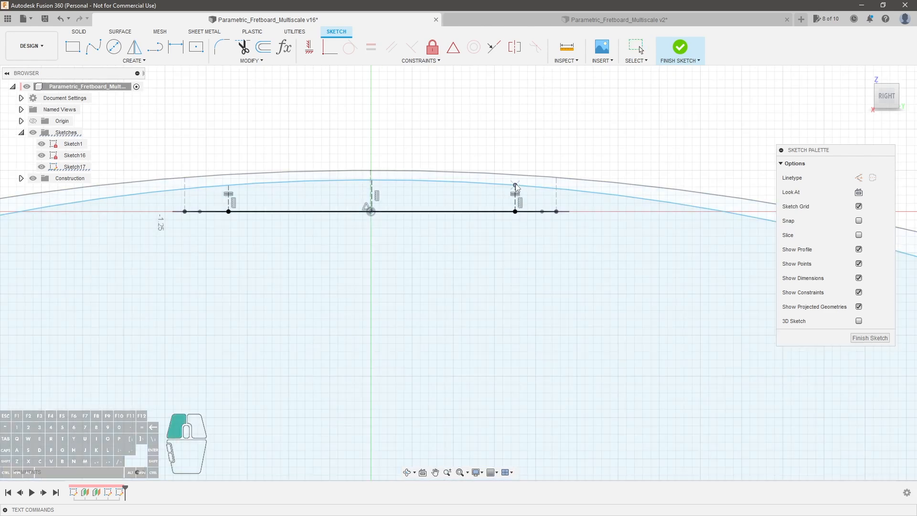
pyautogui.click(557, 179)
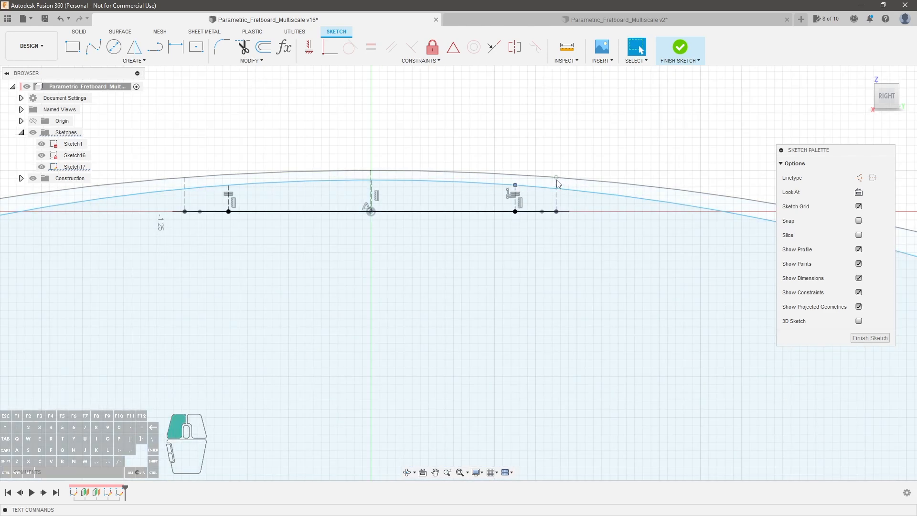
pyautogui.press('p')
pyautogui.press('Return')
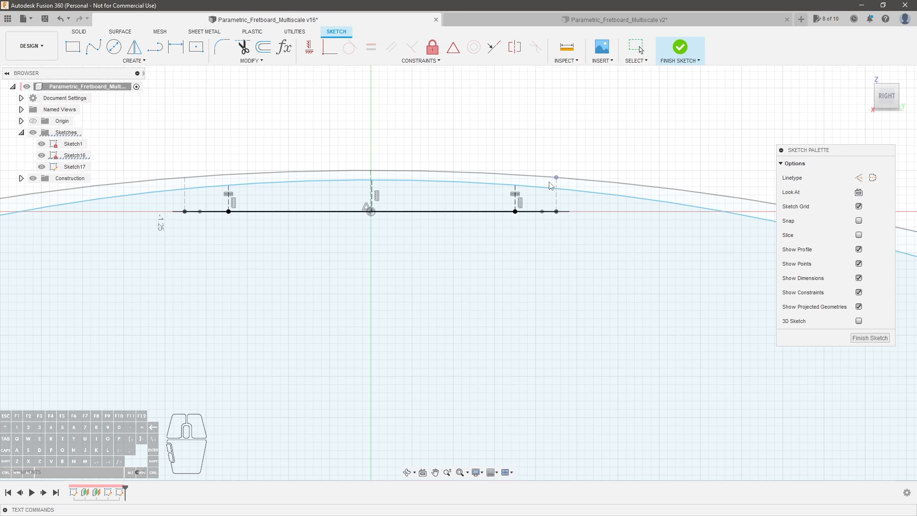
# Apply a Horizontal/Vertical constraint between the nut edge line's upper endpoint and the projected heel point
pyautogui.scroll(4, 535, 175)
pyautogui.moveTo(500, 197); pyautogui.dragTo(529, 181)
pyautogui.click(365, 203)
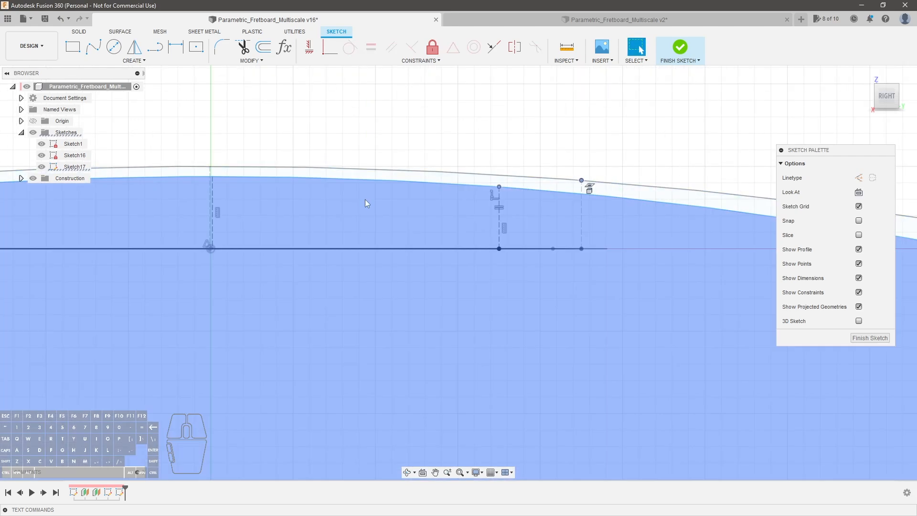
pyautogui.click(311, 99)
pyautogui.click(309, 46)
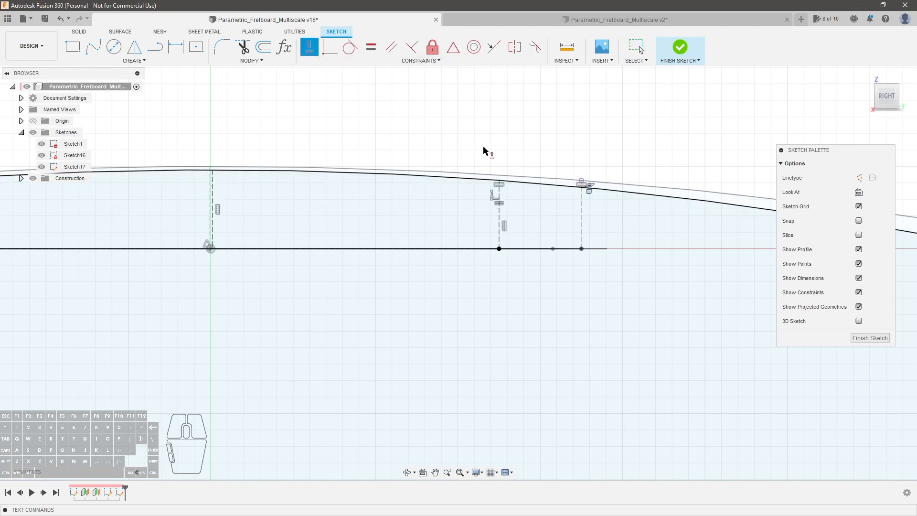
# Check the nut endpoint's alignment with the projected heel point using a temporary line, and inspect the arcs' gap at the centreline
pyautogui.click(155, 47)
pyautogui.scroll(2, 499, 181)
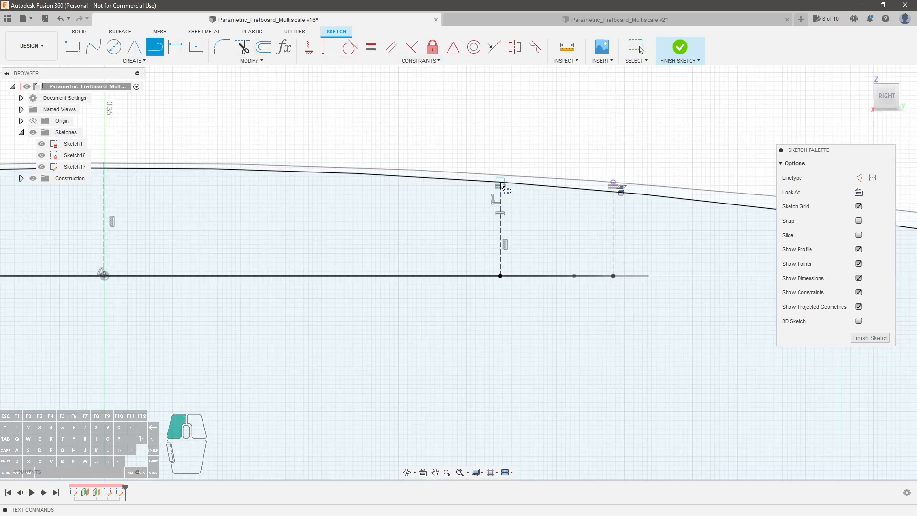
pyautogui.click(501, 185)
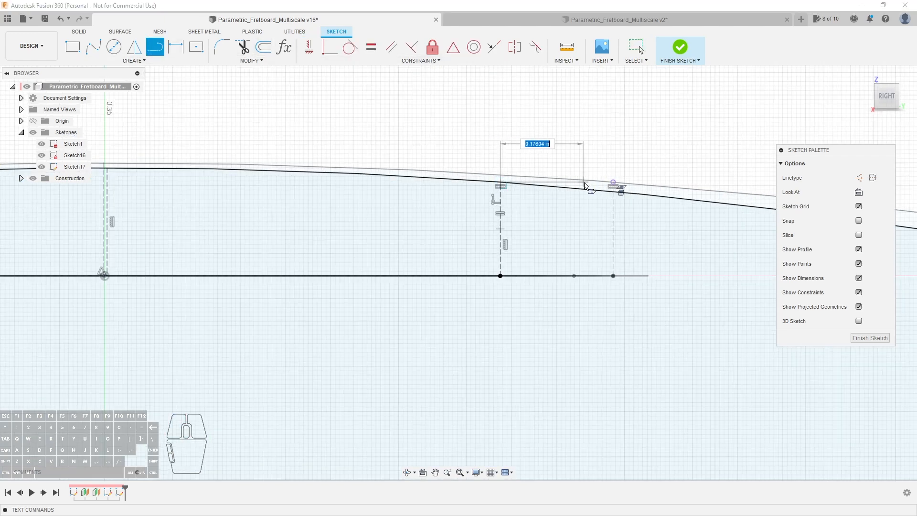
pyautogui.click(616, 185)
pyautogui.press('Escape')
pyautogui.scroll(-6, 579, 170)
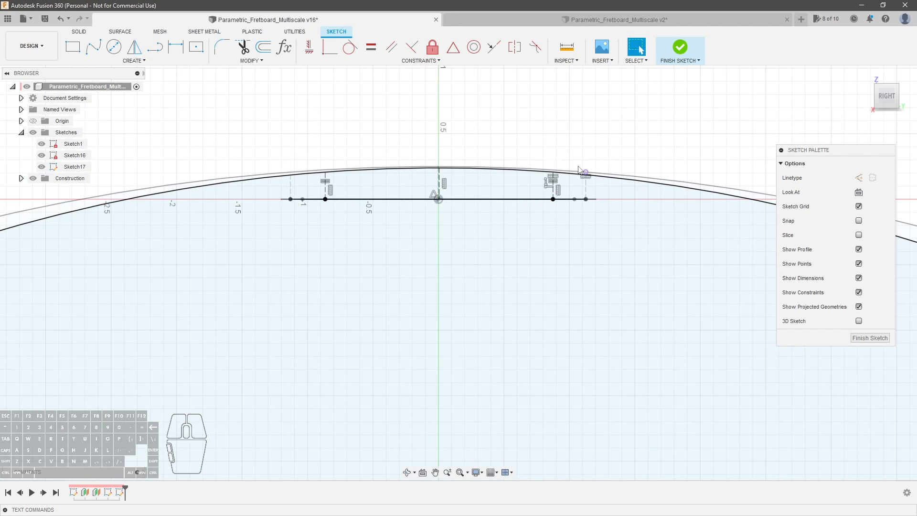
pyautogui.scroll(3, 411, 173)
pyautogui.scroll(5, 459, 164)
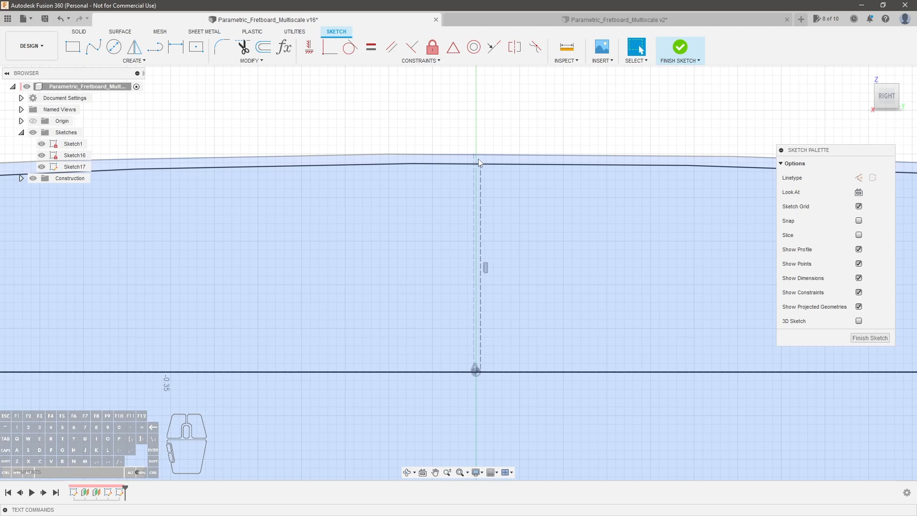
# Set Fretboard_Radius_Nut to 15 in and Fretboard_Radius_Heel to 20 in
pyautogui.scroll(-5, 480, 164)
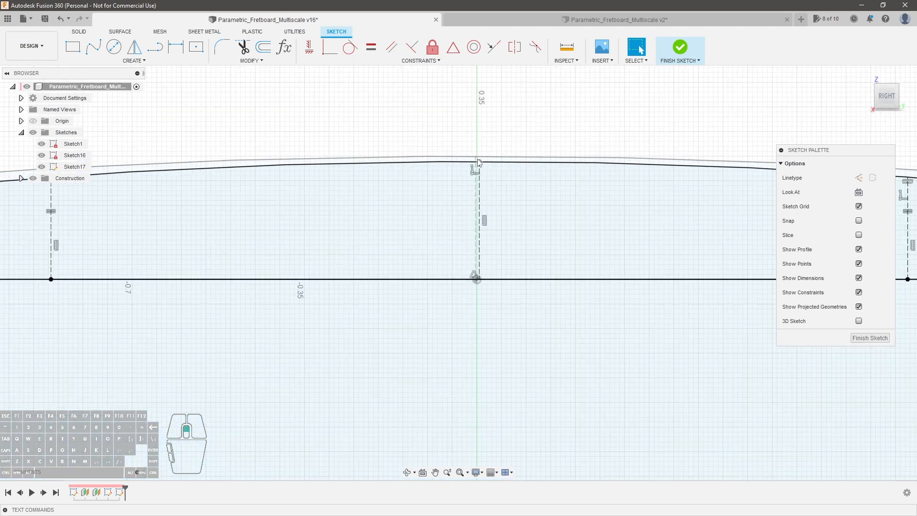
pyautogui.scroll(-1, 470, 165)
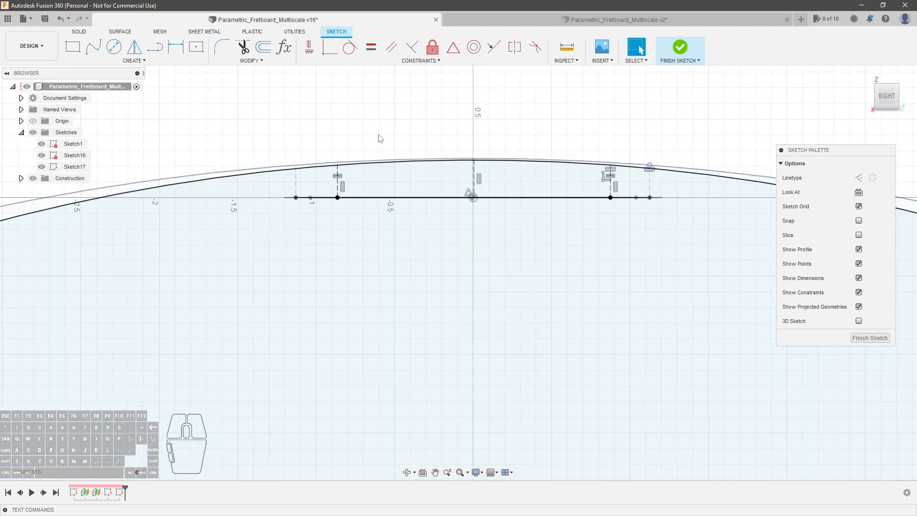
pyautogui.scroll(2, 475, 158)
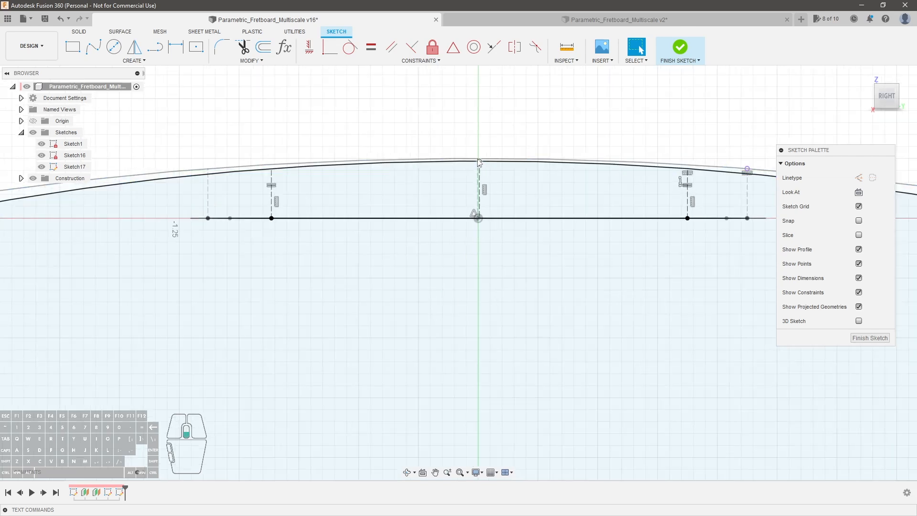
pyautogui.click(284, 47)
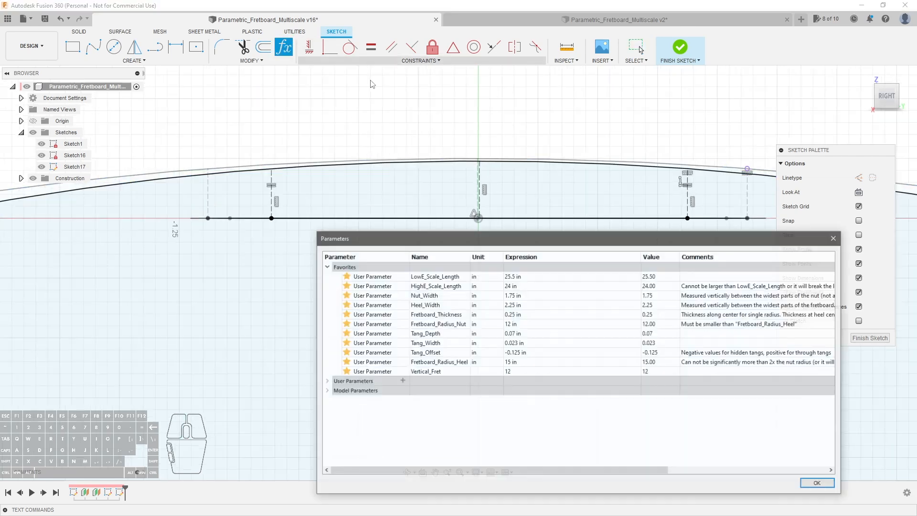
pyautogui.click(529, 325)
pyautogui.write('15')
pyautogui.press('Return')
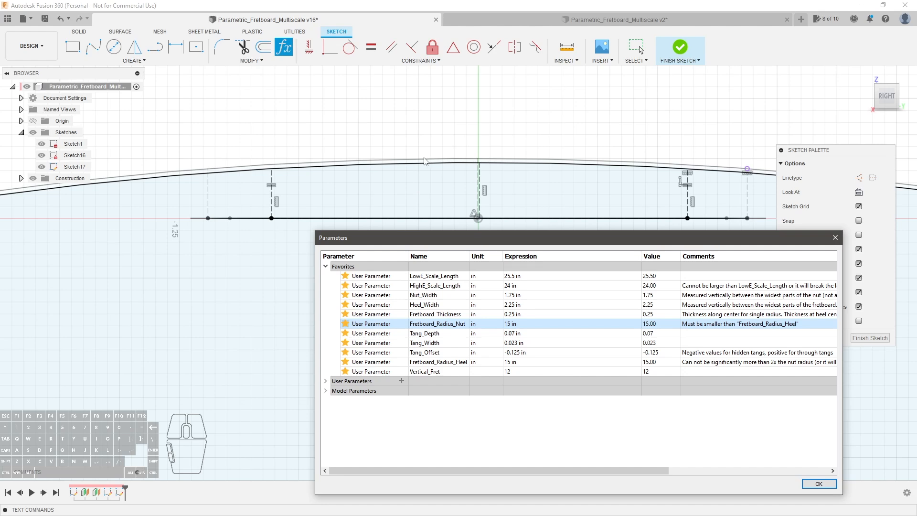
pyautogui.click(524, 362)
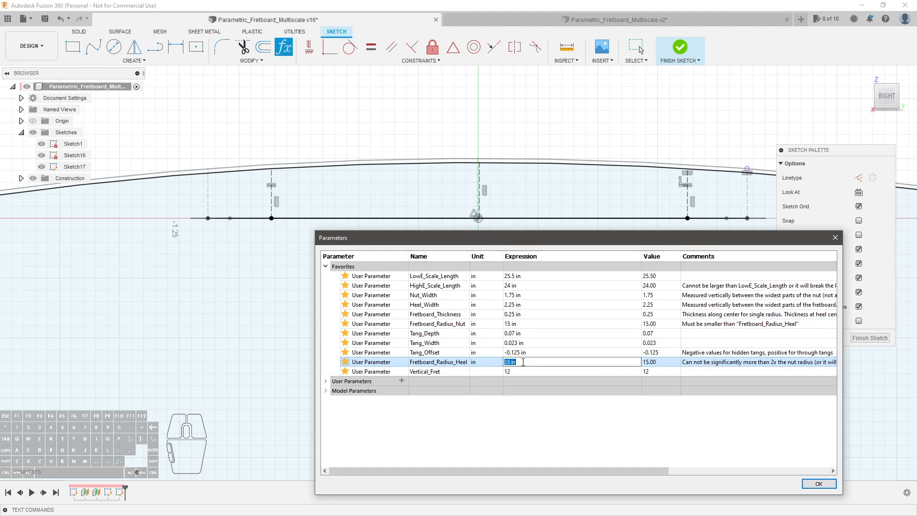
pyautogui.write('20 in')
pyautogui.press('Return')
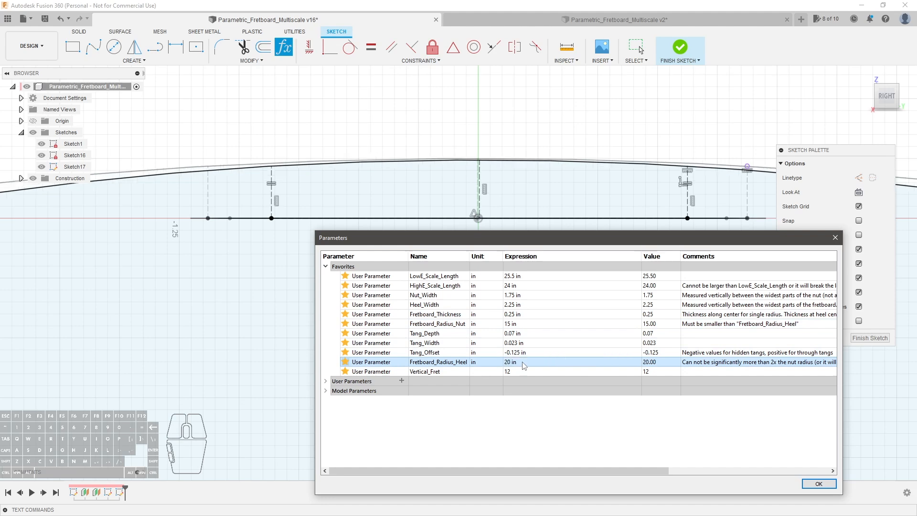
# Set Fretboard_Radius_Nut to 7 in and compare the nut arc with the heel arc from the side view
pyautogui.click(524, 363)
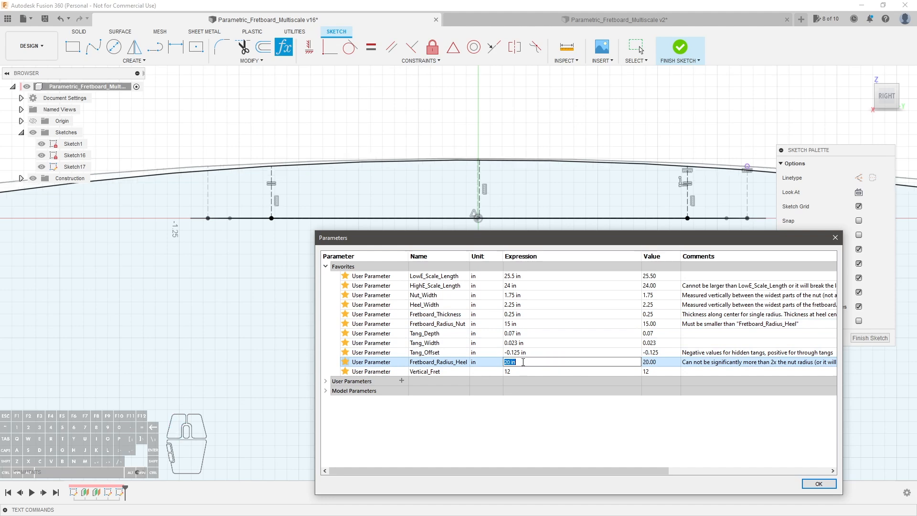
pyautogui.click(524, 323)
pyautogui.click(524, 324)
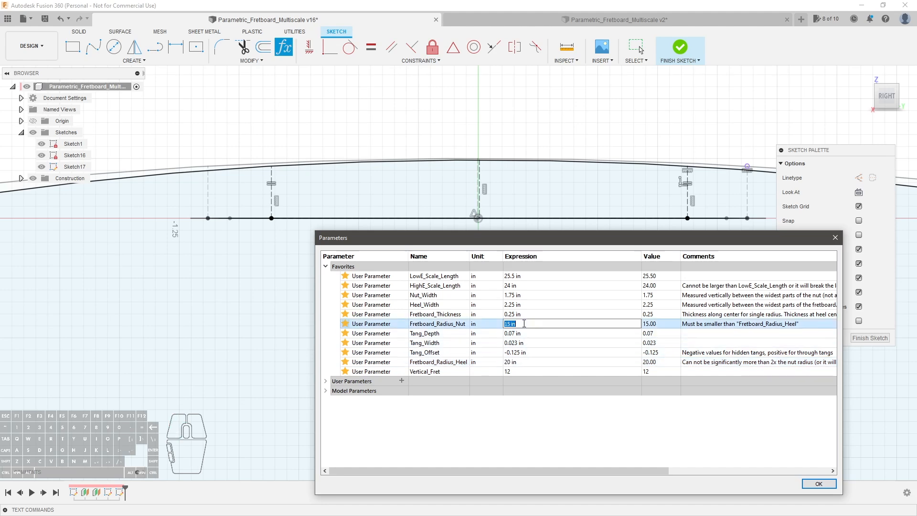
pyautogui.write('7 in')
pyautogui.press('Return')
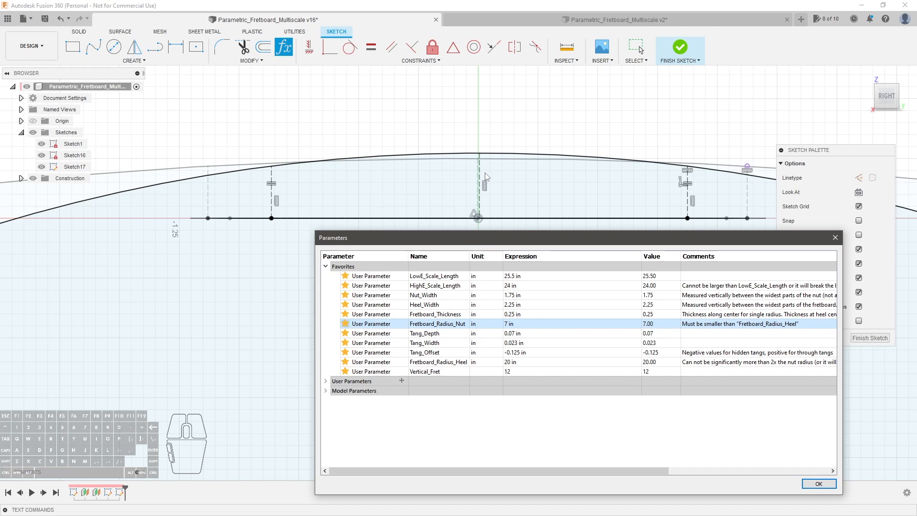
pyautogui.keyDown('shift'); pyautogui.moveTo(487, 177); pyautogui.dragTo(528, 172, button='middle'); pyautogui.keyUp('shift')
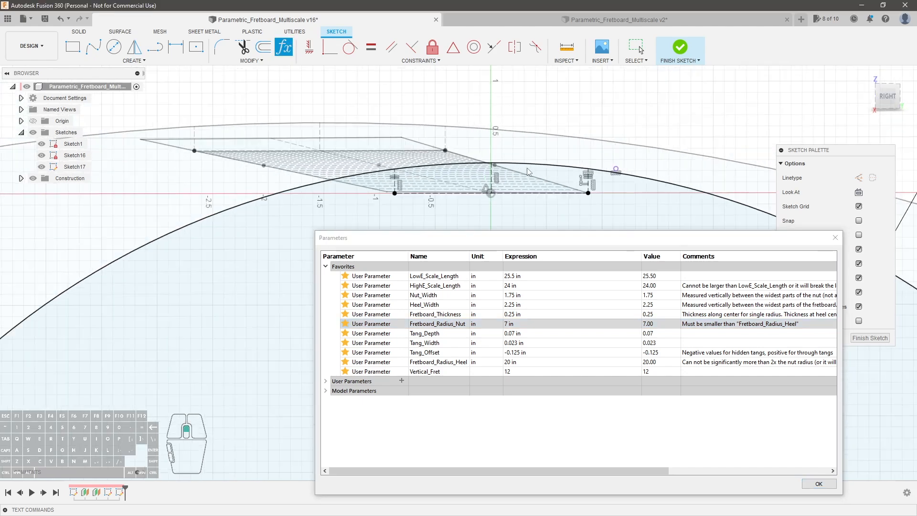
pyautogui.click(888, 96)
pyautogui.scroll(8, 417, 158)
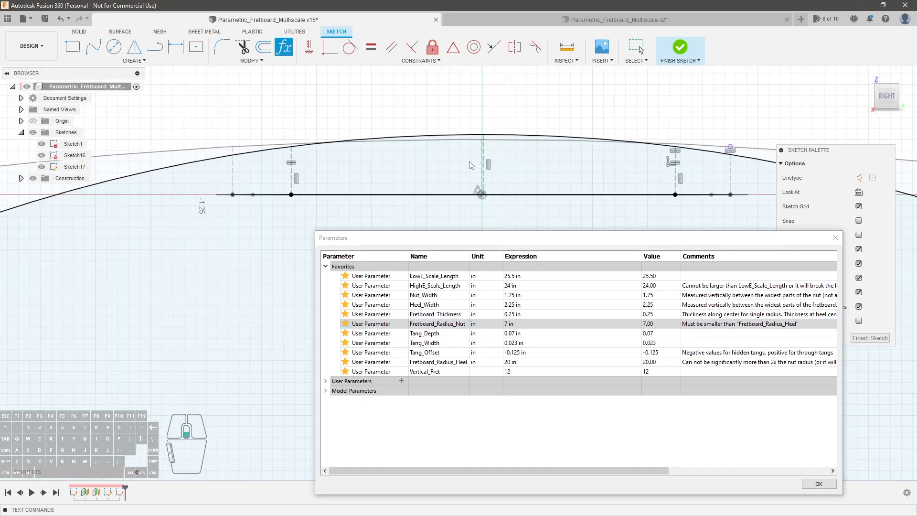
# Change Fretboard_Radius_Nut to 15 in and back to 7 in to compare the arc heights
pyautogui.click(521, 325)
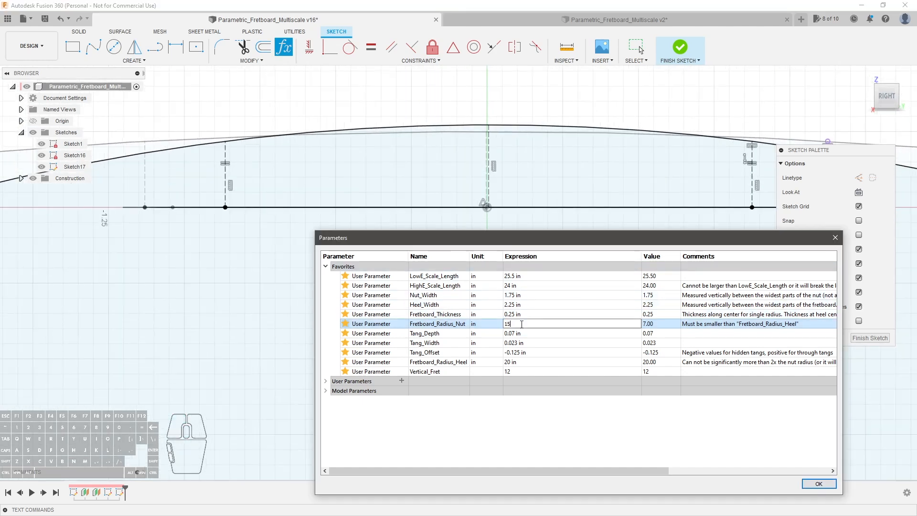
pyautogui.press('Return')
pyautogui.click(521, 325)
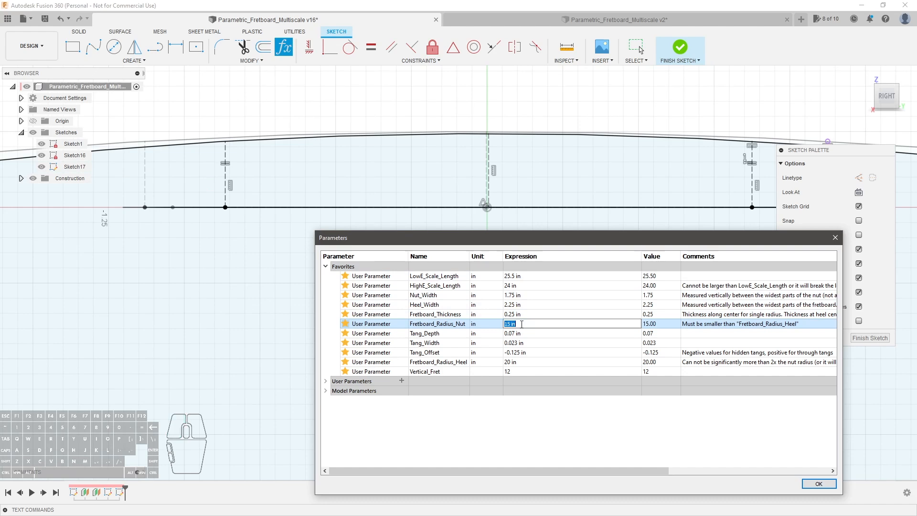
pyautogui.write('7')
pyautogui.press('Return')
# Try Fretboard_Radius_Nut values of 16, 15 and 14 in against the 20 in heel radius
pyautogui.click(521, 324)
pyautogui.write('16')
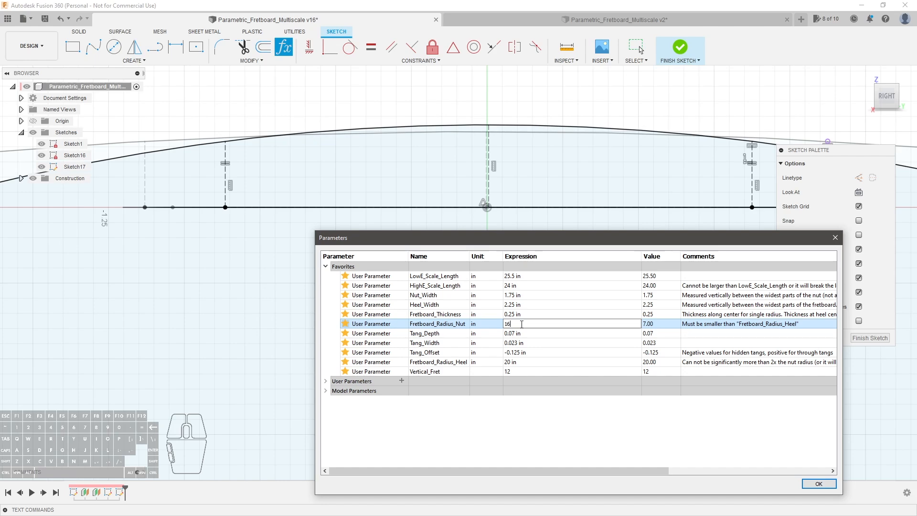
pyautogui.press('Return')
pyautogui.click(522, 324)
pyautogui.write('15')
pyautogui.press('Return')
pyautogui.click(521, 324)
pyautogui.write('14')
pyautogui.press('Return')
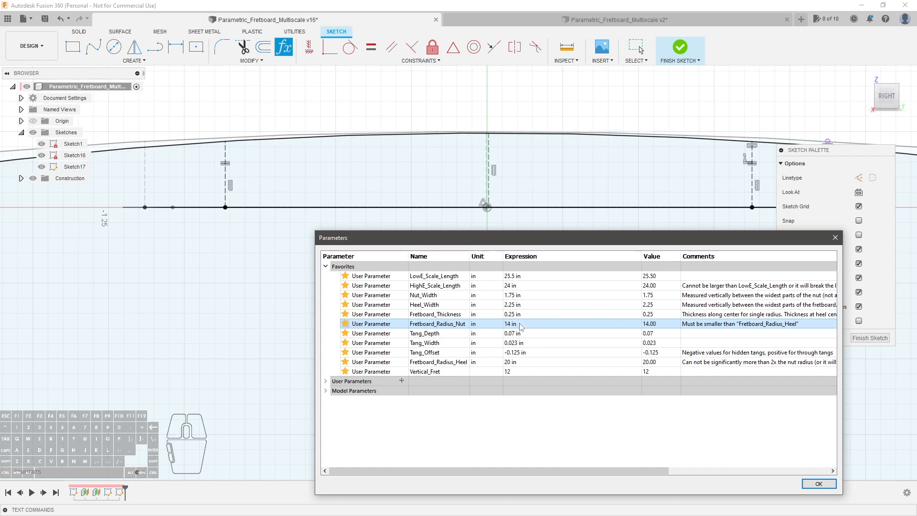
# Lower Fretboard_Radius_Nut to 13 in and then to 12 in
pyautogui.scroll(5, 512, 174)
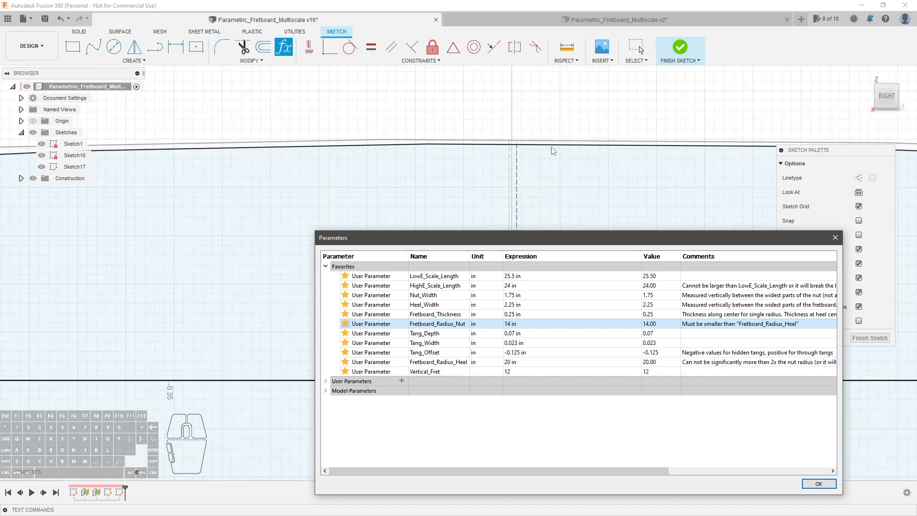
pyautogui.click(529, 324)
pyautogui.write('13')
pyautogui.press('Return')
pyautogui.click(529, 324)
pyautogui.write('12')
pyautogui.press('Return')
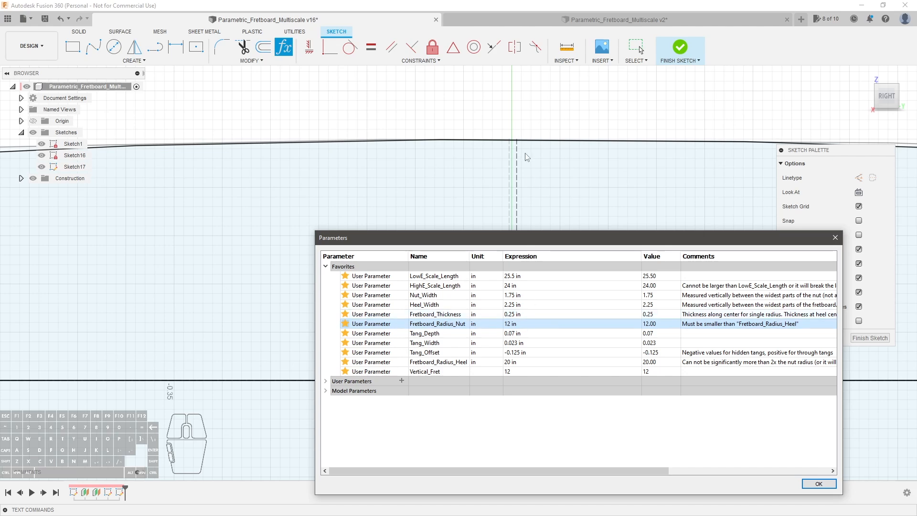
# Inspect how the nut and heel arcs line up at the centreline and edges, and close the parameters table
pyautogui.scroll(3, 512, 156)
pyautogui.scroll(-11, 511, 153)
pyautogui.scroll(3, 540, 141)
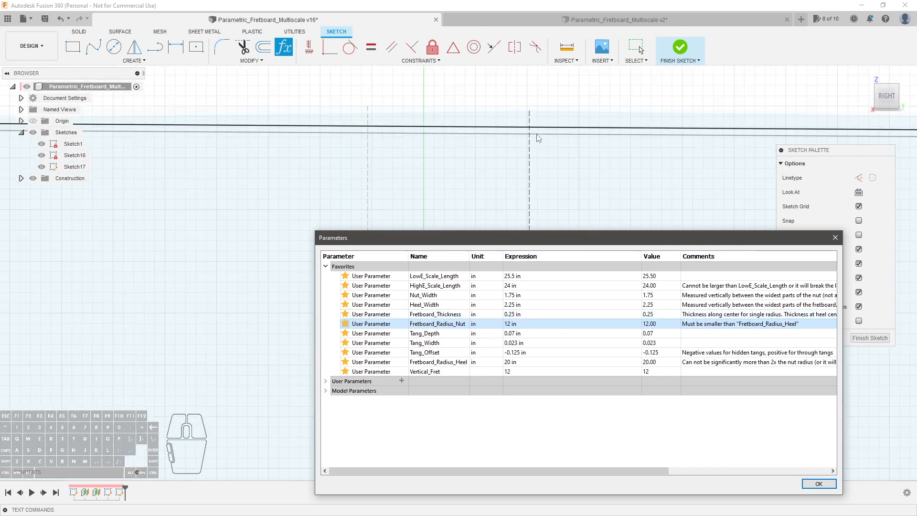
pyautogui.scroll(3, 550, 139)
pyautogui.scroll(5, 549, 144)
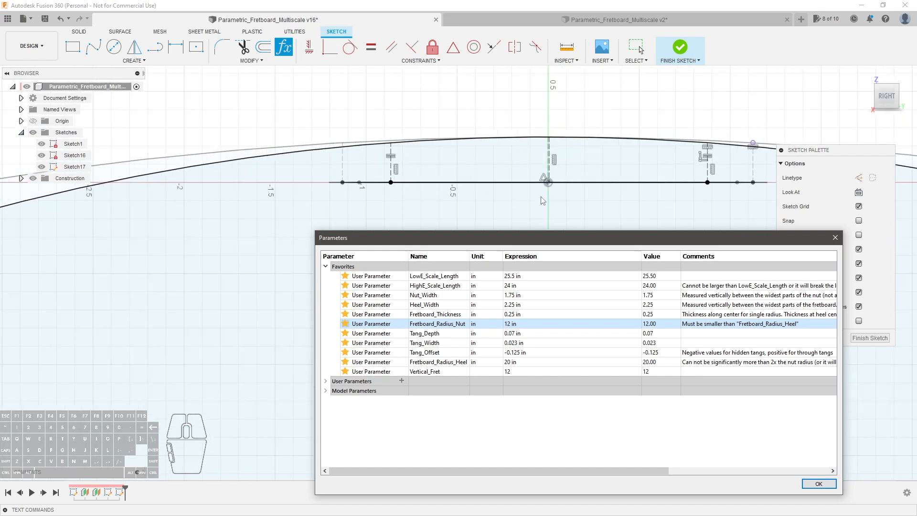
pyautogui.scroll(4, 560, 178)
pyautogui.scroll(-3, 562, 185)
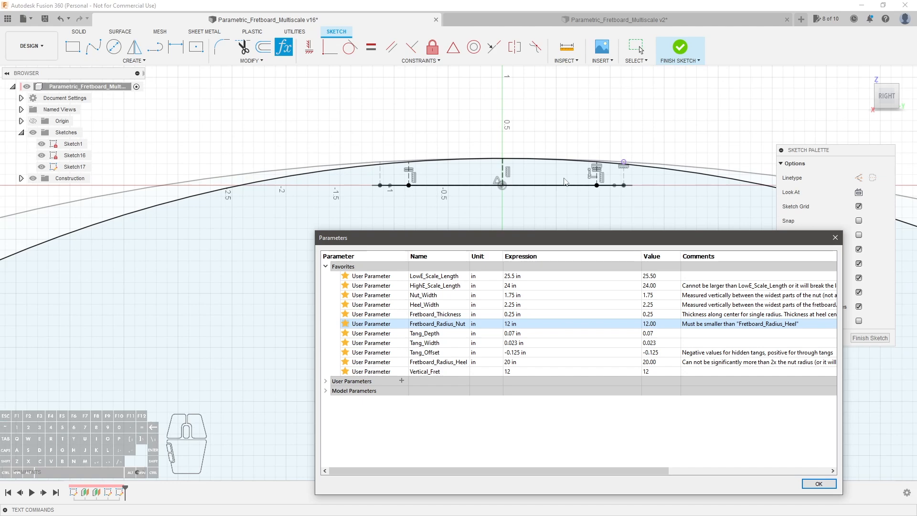
pyautogui.click(835, 237)
pyautogui.scroll(3, 543, 177)
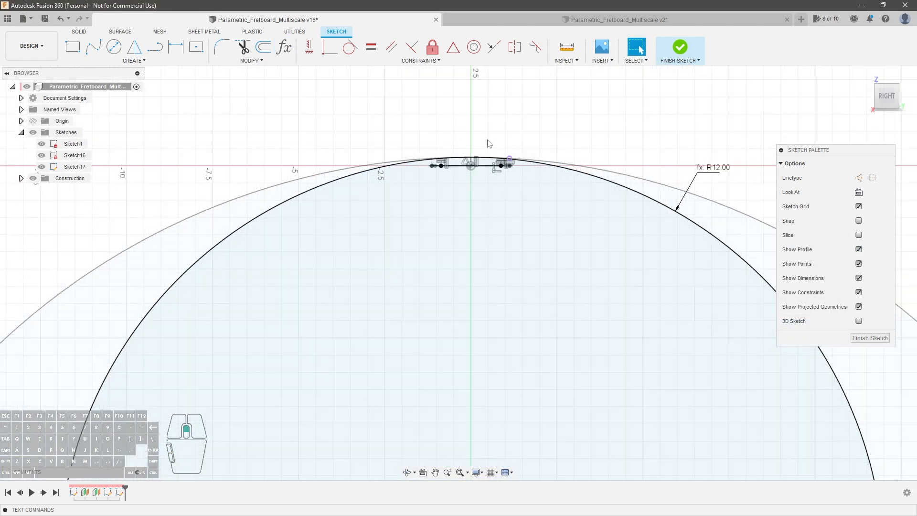
# Undo back to where the nut sketch has its thickness dimension, and delete the nut circle's 12 in radius dimension
pyautogui.hotkey('ctrl', 'z')
pyautogui.hotkey('ctrl', 'z')
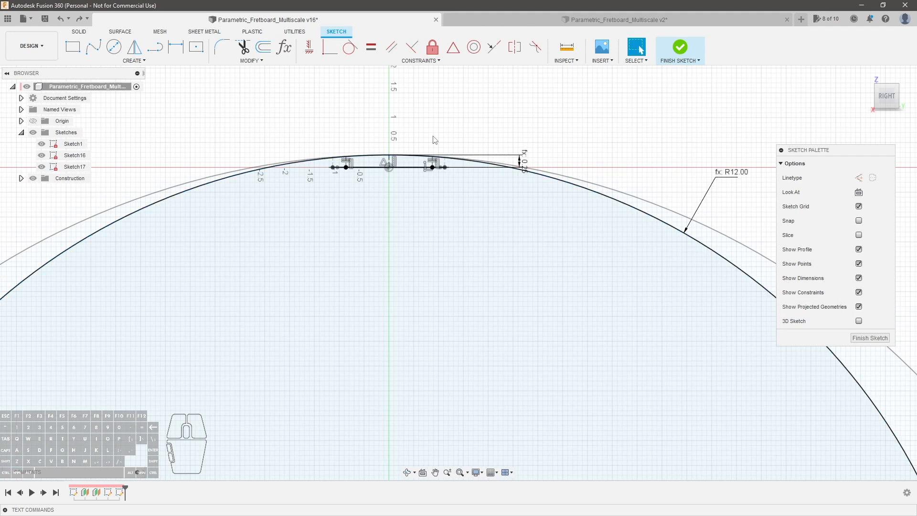
pyautogui.click(729, 178)
pyautogui.press('Delete')
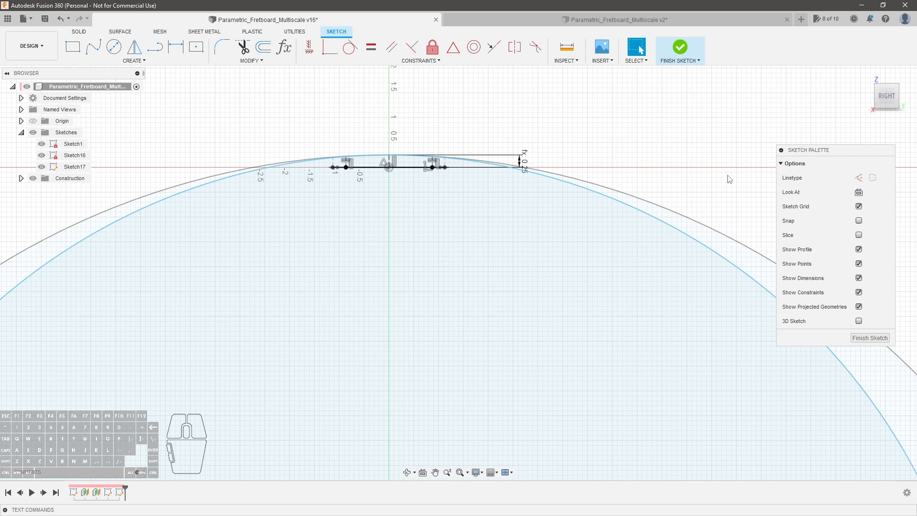
# Shrink the nut circle by pulling its arc inward around its fixed top point on the centreline
pyautogui.click(391, 154)
pyautogui.scroll(5, 392, 153)
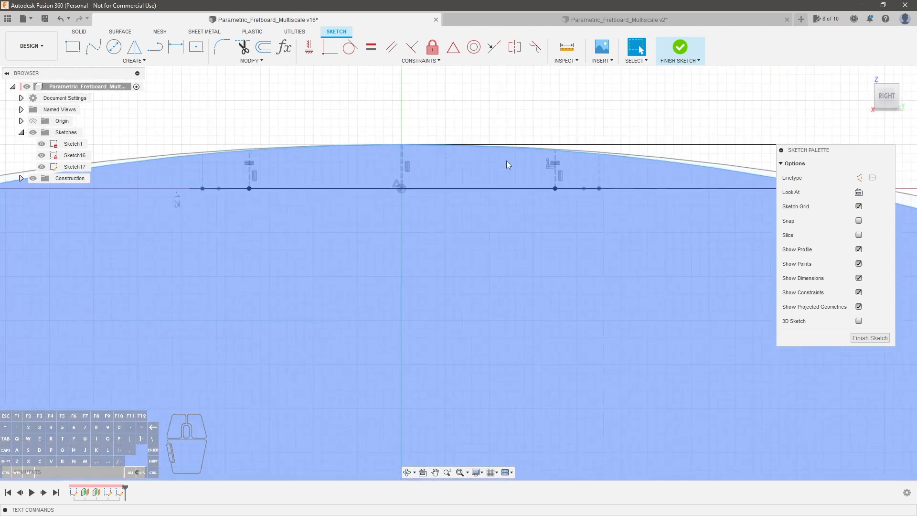
pyautogui.click(606, 159)
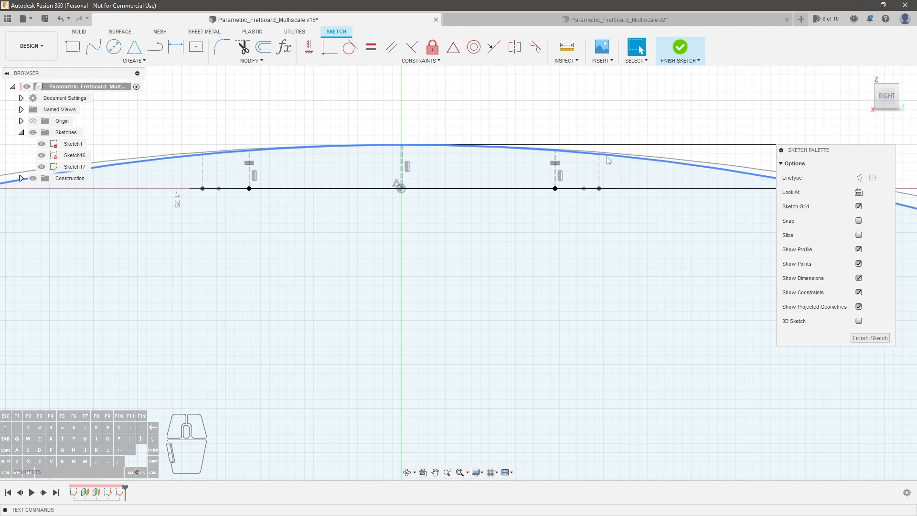
pyautogui.click(603, 119)
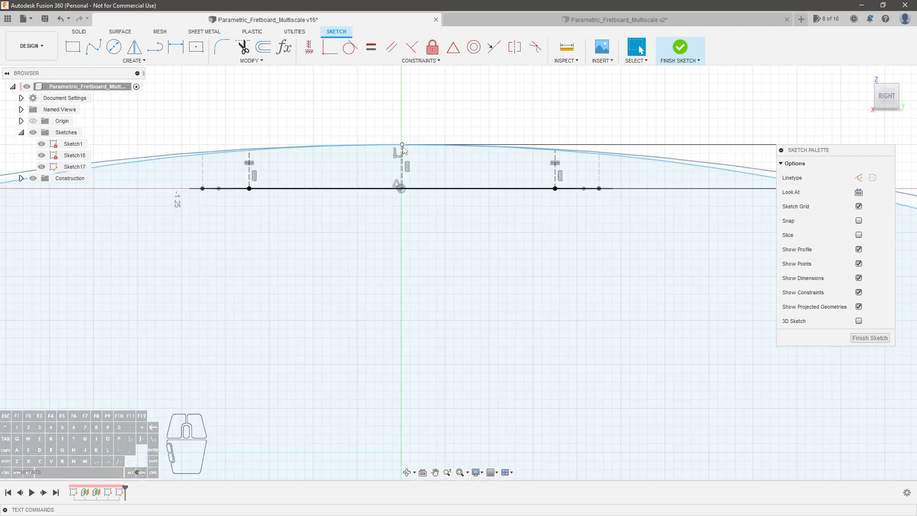
pyautogui.click(402, 148)
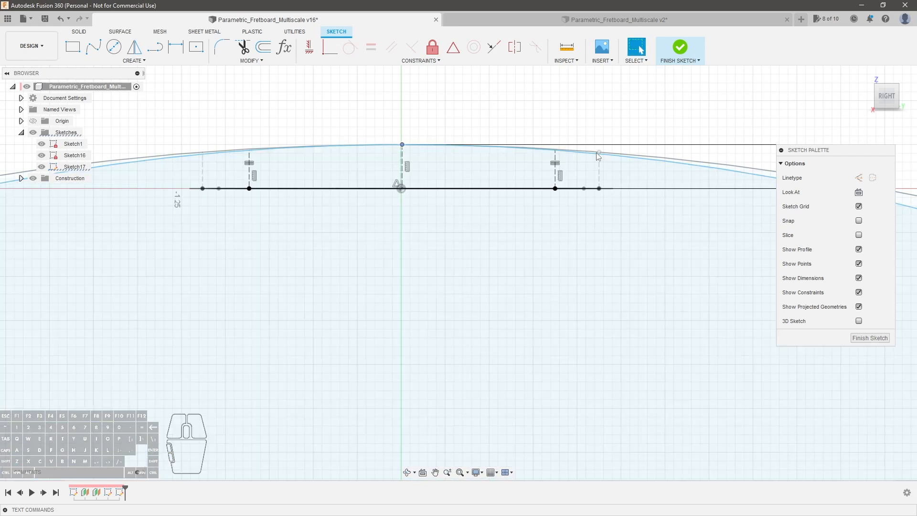
pyautogui.click(596, 156)
pyautogui.moveTo(597, 160); pyautogui.dragTo(607, 174)
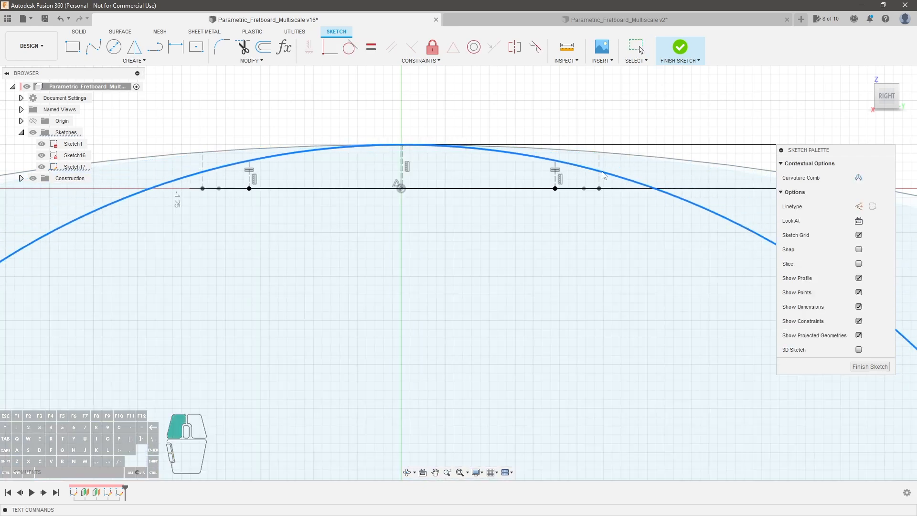
pyautogui.press('Escape')
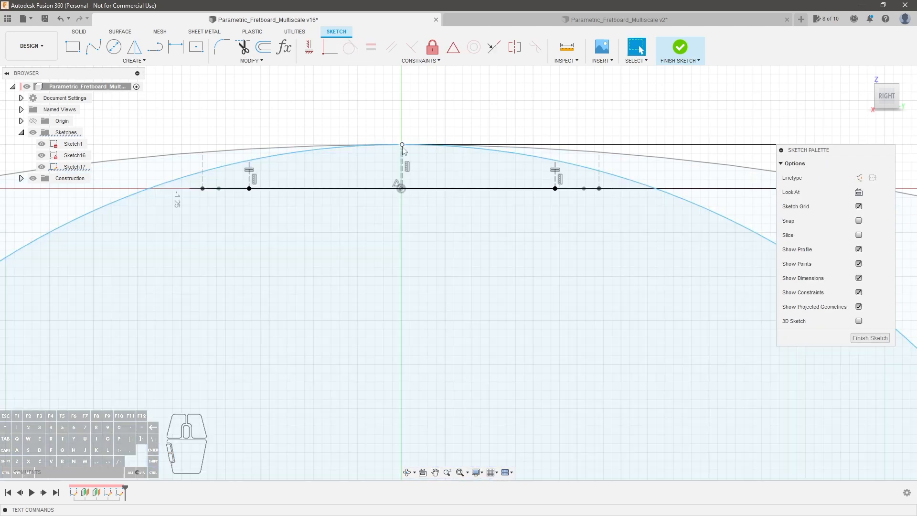
# Project the upper endpoint of the heel edge's construction line into the nut sketch
pyautogui.keyDown('shift'); pyautogui.moveTo(430, 130); pyautogui.dragTo(436, 123, button='middle'); pyautogui.keyUp('shift')
pyautogui.scroll(-5, 434, 150)
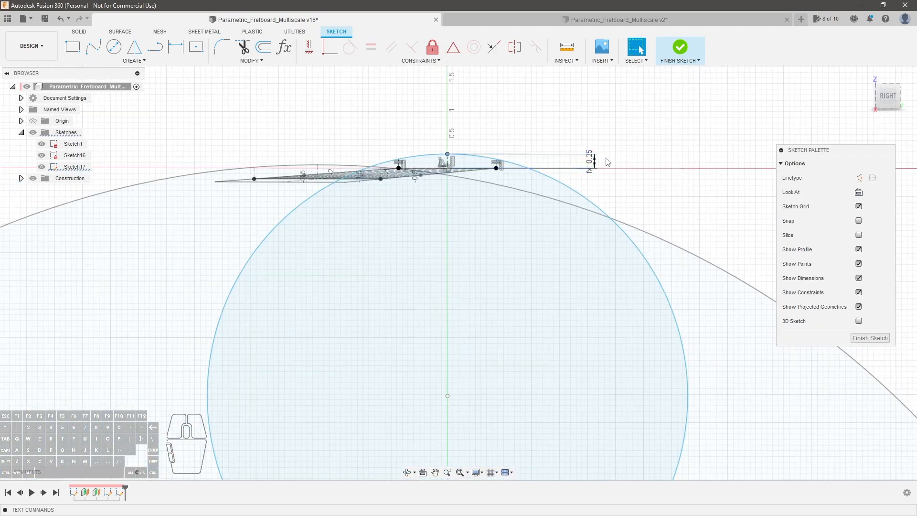
pyautogui.scroll(6, 475, 154)
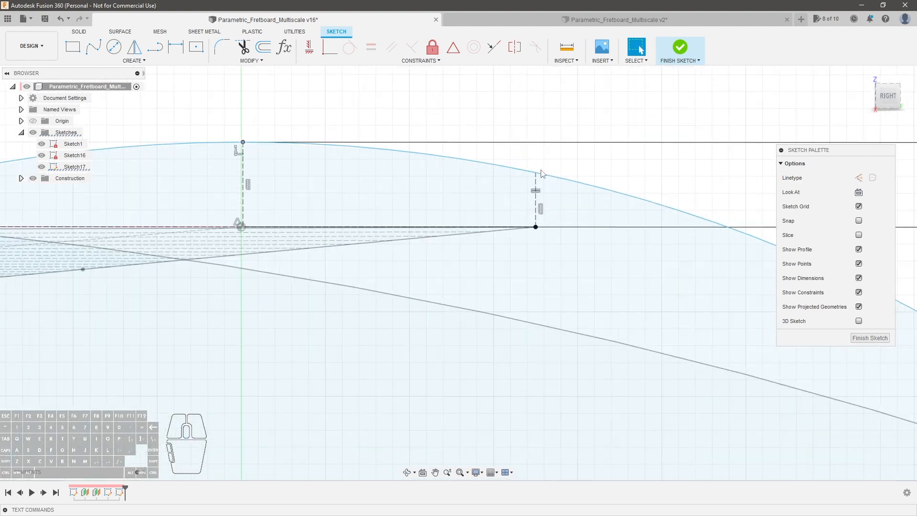
pyautogui.moveTo(536, 173); pyautogui.dragTo(538, 166)
pyautogui.moveTo(539, 170)
pyautogui.keyDown('shift'); pyautogui.mouseDown(button='middle')
pyautogui.moveTo(528, 177)
pyautogui.moveTo(557, 175)
pyautogui.moveTo(574, 103)
pyautogui.mouseUp(button='middle'); pyautogui.keyUp('shift')
pyautogui.click(572, 96)
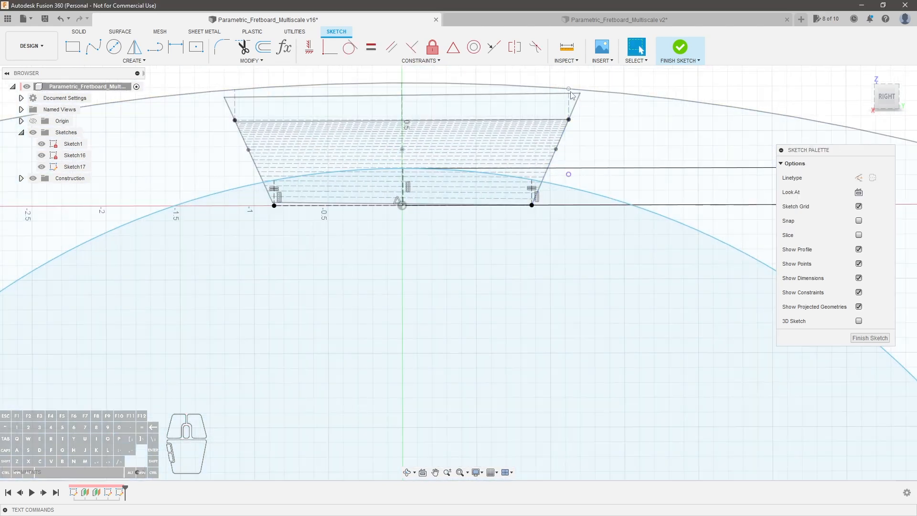
# Apply a Horizontal/Vertical constraint between the projected heel point and the upper endpoint of the nut's edge line, and check the resulting nut circle
pyautogui.scroll(2, 531, 183)
pyautogui.click(578, 173)
pyautogui.click(310, 47)
pyautogui.scroll(-4, 560, 155)
pyautogui.click(656, 182)
pyautogui.scroll(-3, 475, 185)
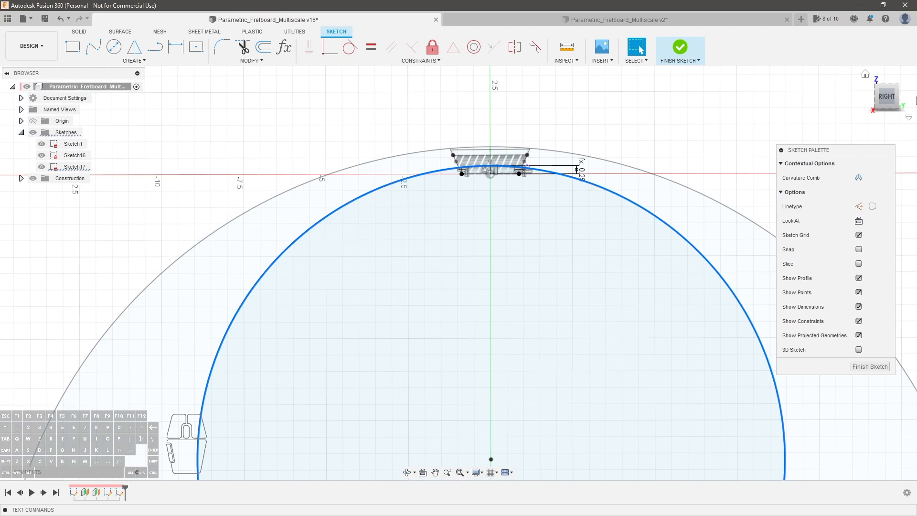
pyautogui.scroll(6, 467, 157)
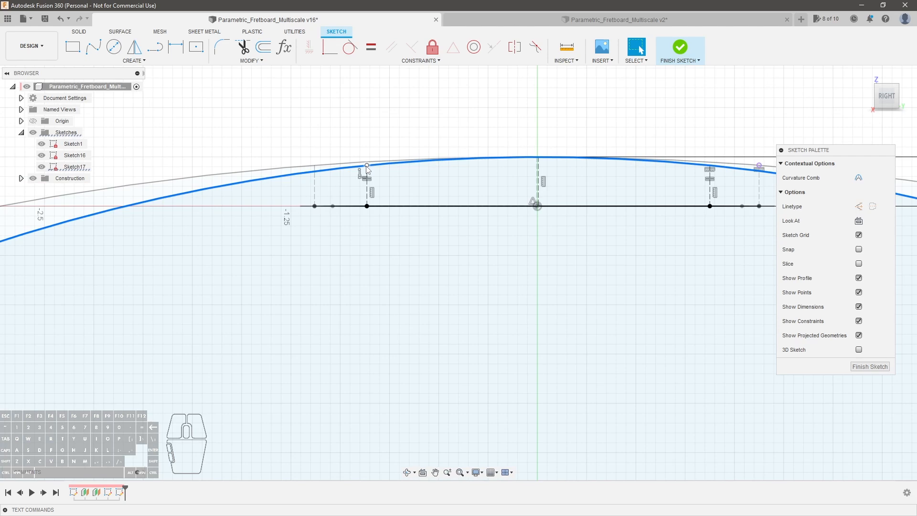
# Measure the heel circle's radius from an angled view of both circles
pyautogui.click(367, 166)
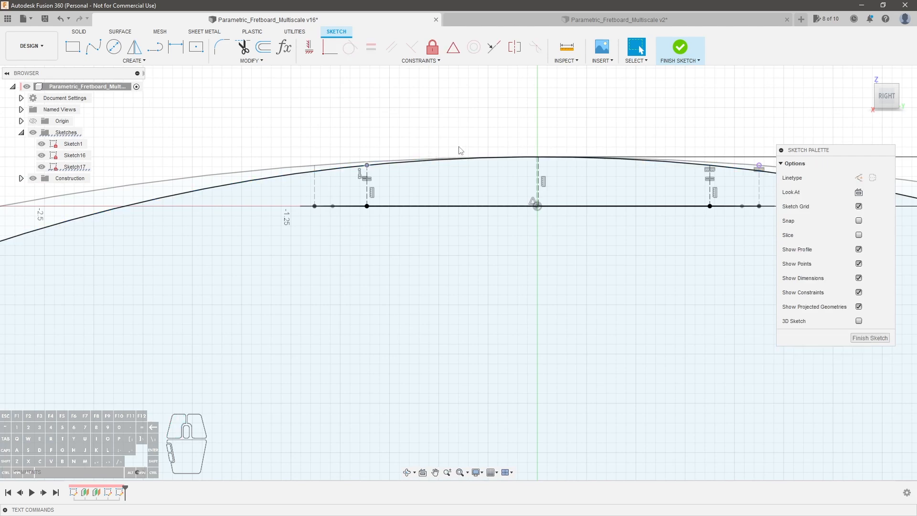
pyautogui.click(534, 178)
pyautogui.press('Escape')
pyautogui.scroll(-12, 609, 130)
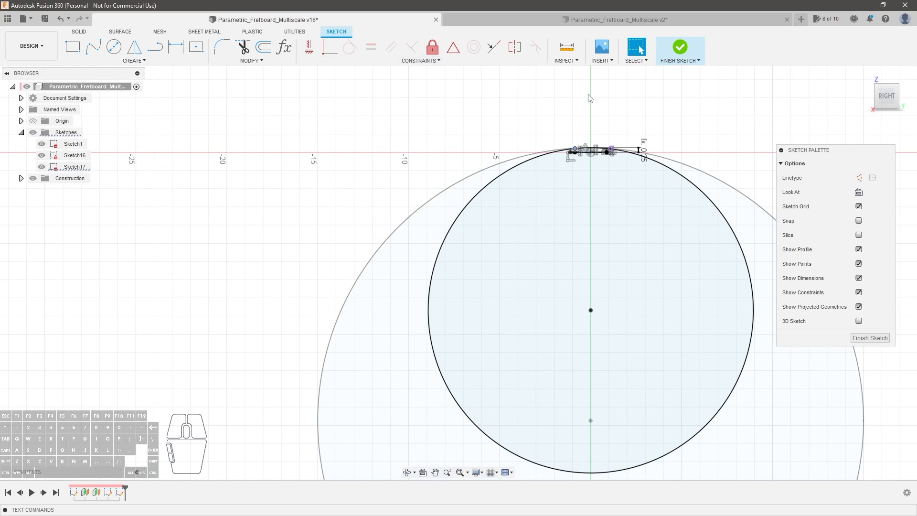
pyautogui.keyDown('shift'); pyautogui.moveTo(585, 95); pyautogui.dragTo(607, 91, button='middle'); pyautogui.keyUp('shift')
pyautogui.click(573, 53)
pyautogui.click(580, 153)
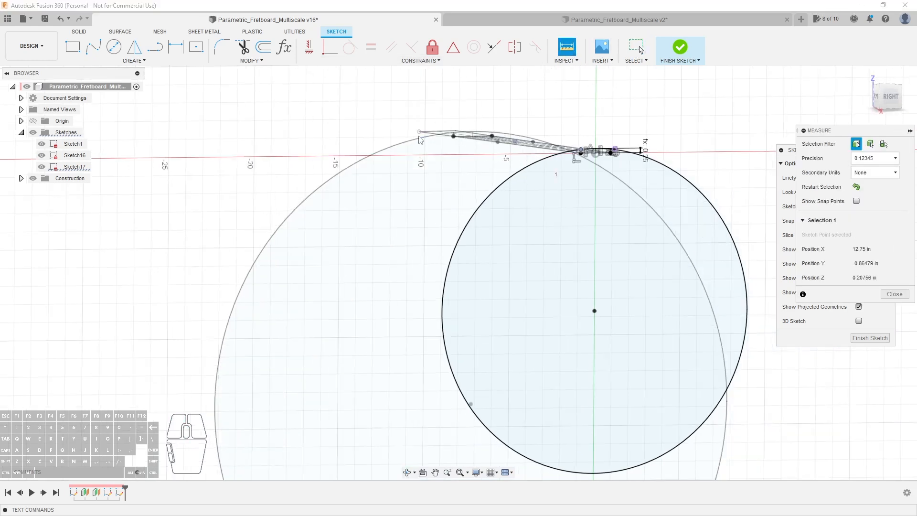
pyautogui.click(421, 137)
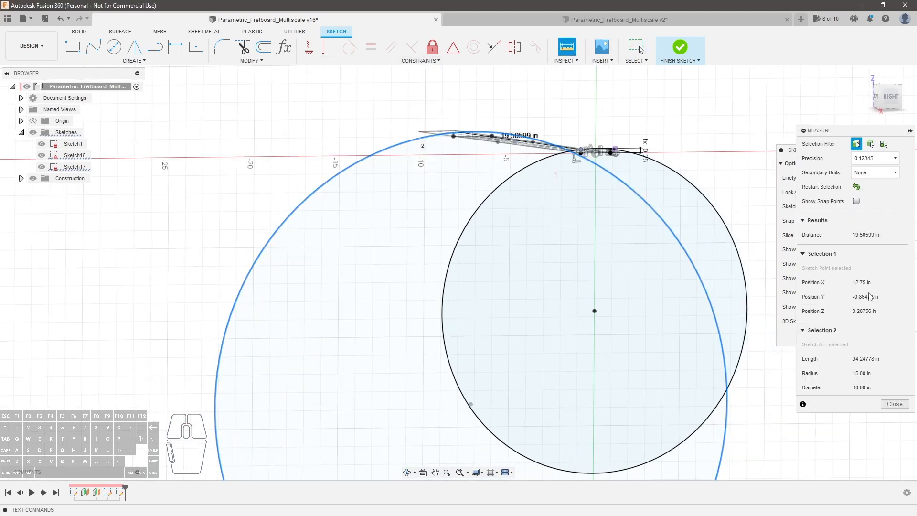
pyautogui.press('Escape')
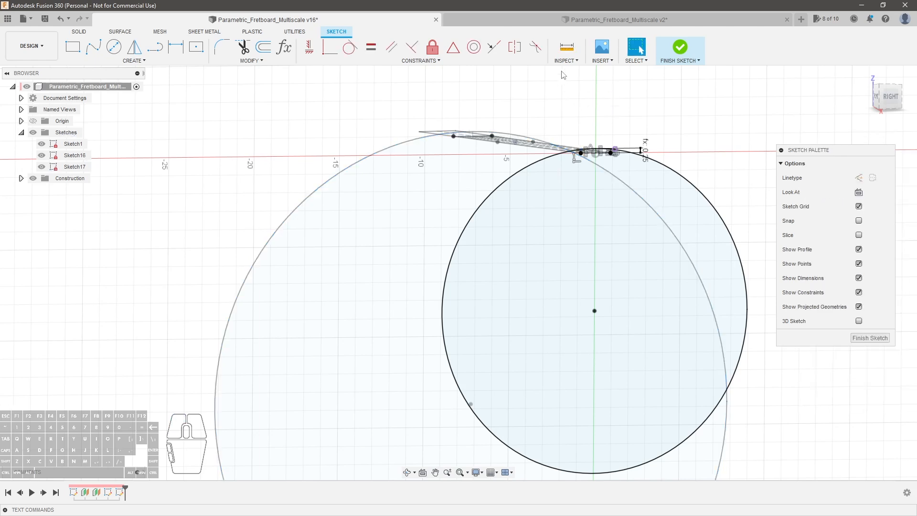
pyautogui.click(567, 47)
pyautogui.click(410, 140)
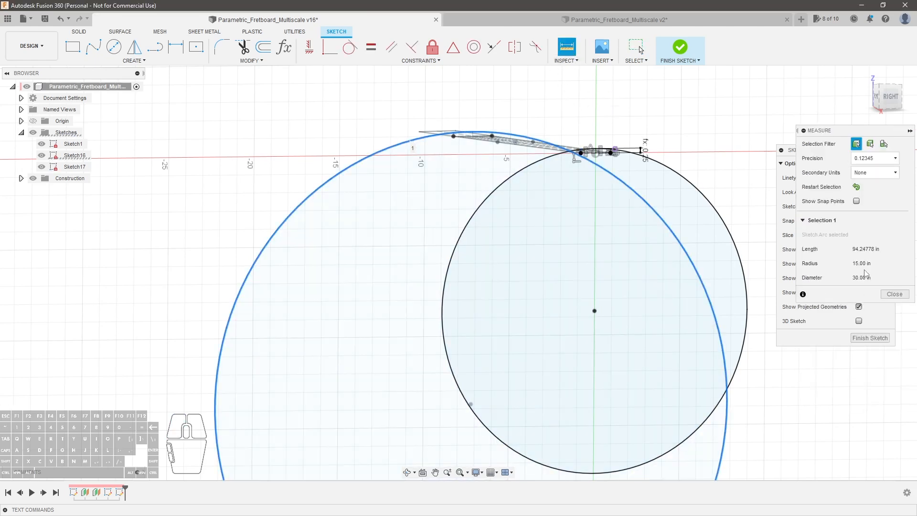
pyautogui.press('Escape')
pyautogui.press('Escape')
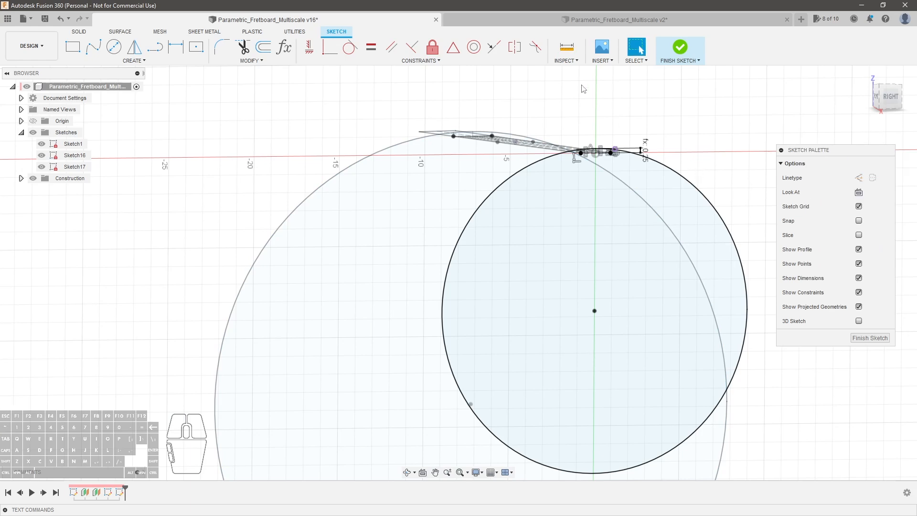
# Measure the nut circle's radius
pyautogui.click(566, 47)
pyautogui.click(673, 172)
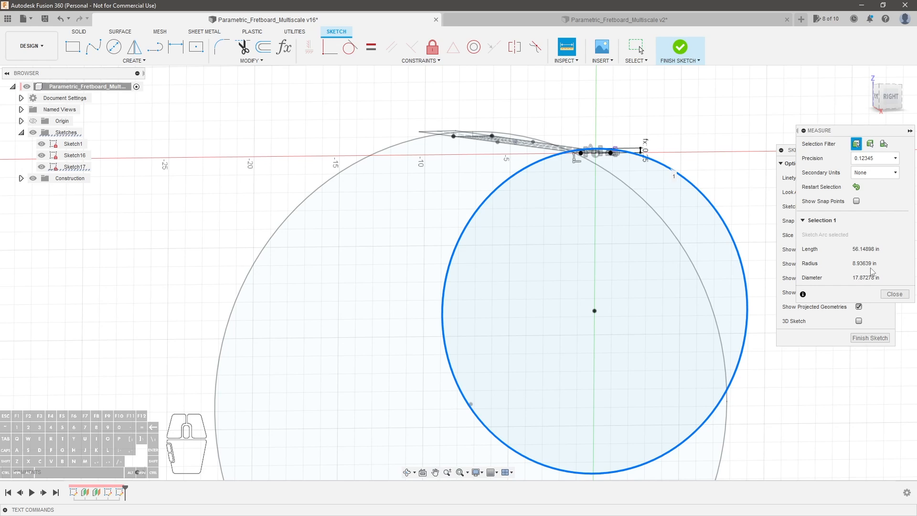
pyautogui.press('Escape')
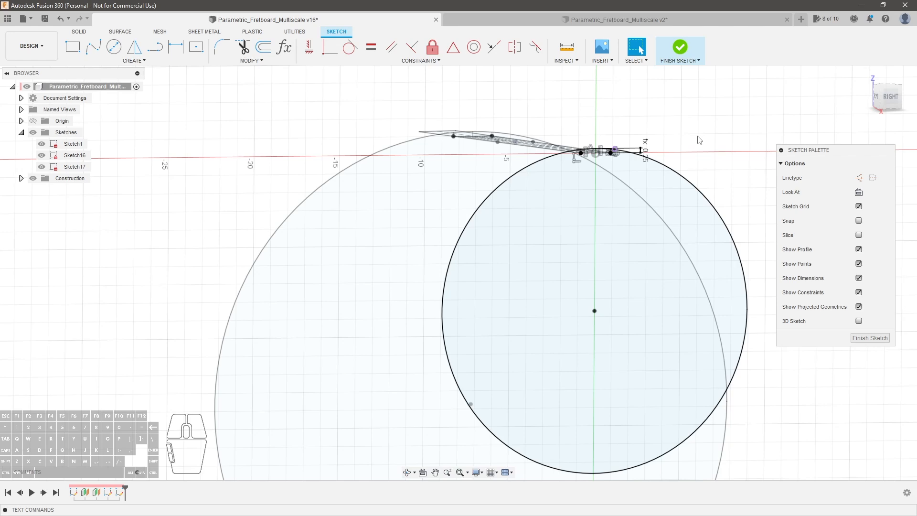
# Delete the nut sketch's thickness dimension, then test-move the nut centreline's upper endpoint and undo that move
pyautogui.scroll(5, 627, 138)
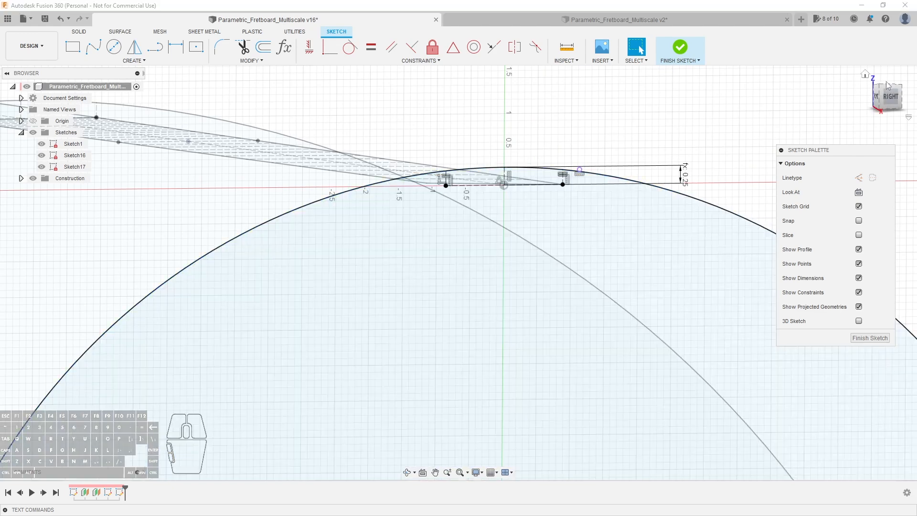
pyautogui.click(887, 96)
pyautogui.scroll(-5, 594, 217)
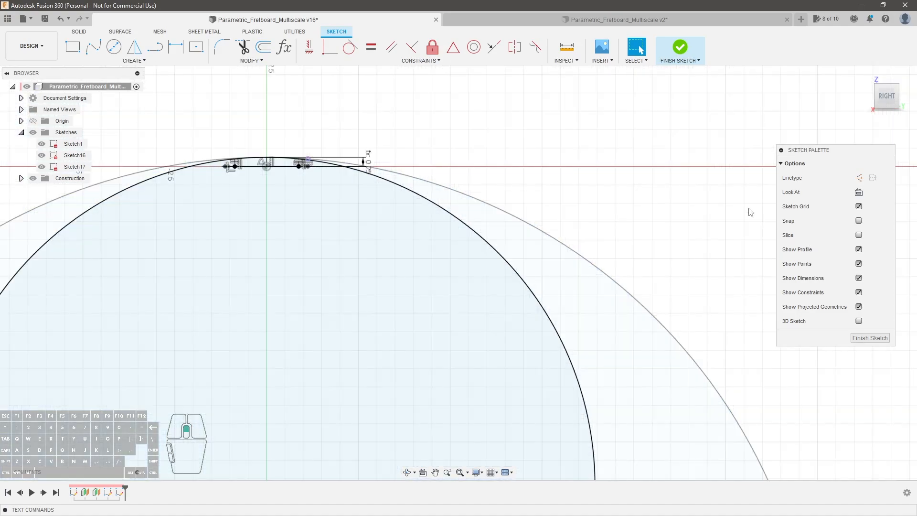
pyautogui.scroll(8, 296, 198)
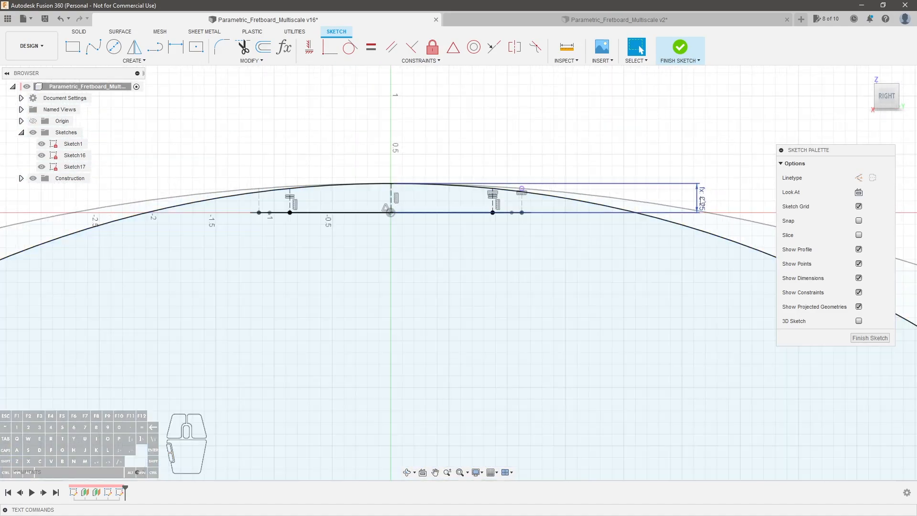
pyautogui.click(701, 200)
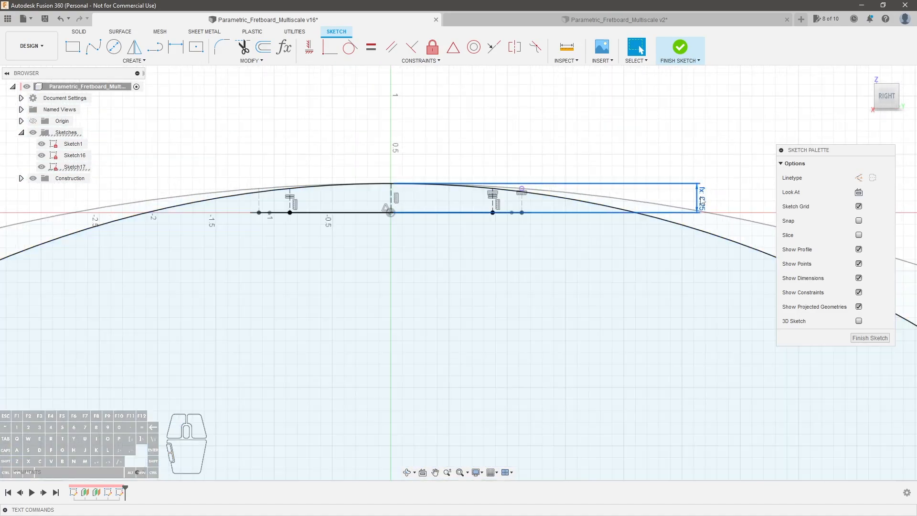
pyautogui.press('Delete')
pyautogui.scroll(1, 389, 196)
pyautogui.moveTo(392, 181); pyautogui.dragTo(394, 191)
pyautogui.hotkey('ctrl', 'z')
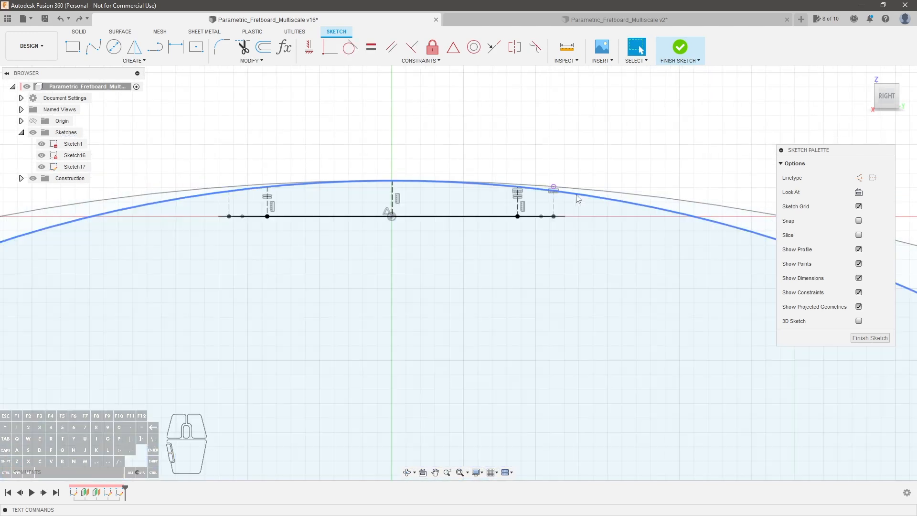
# Add a diameter dimension to the nut circle and switch it to a radius dimension
pyautogui.press('d')
pyautogui.click(594, 190)
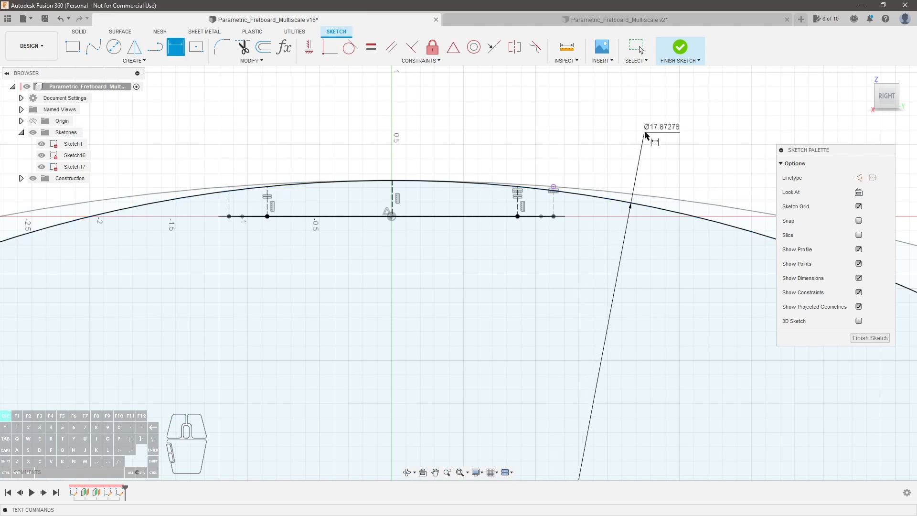
pyautogui.click(645, 135)
pyautogui.press('Escape')
pyautogui.rightClick(661, 127)
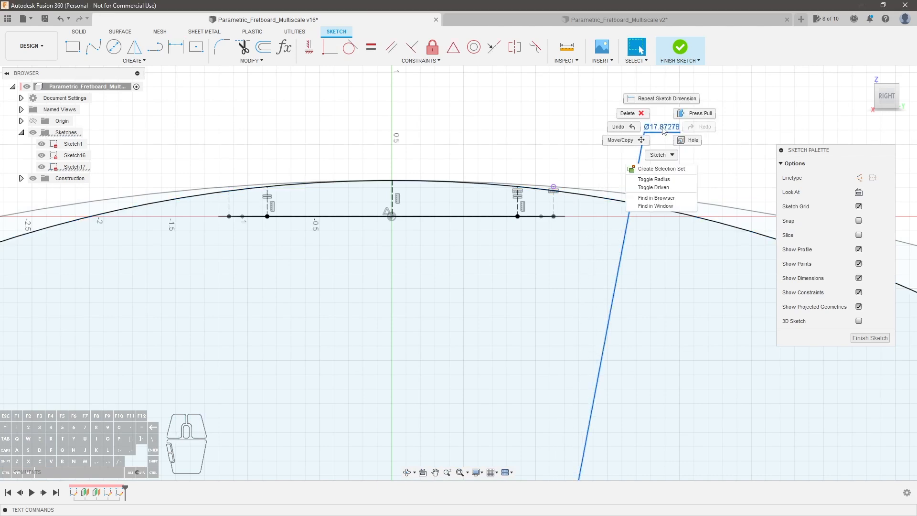
pyautogui.click(654, 179)
# Set the nut circle's radius dimension to the Fretboard_Radius_Nut parameter
pyautogui.doubleClick(662, 129)
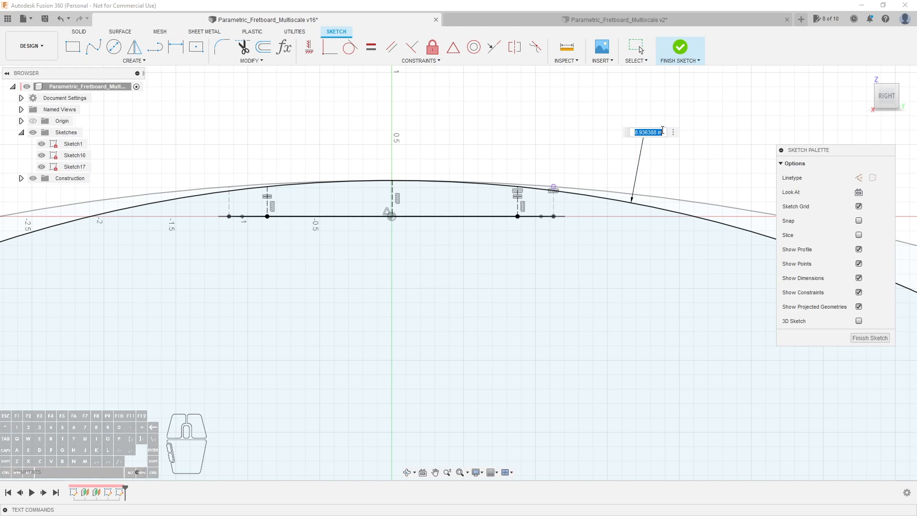
pyautogui.write('fret')
pyautogui.press('Down')
pyautogui.press('Return')
pyautogui.press('Return')
# Examine the nut circle's edge points and centre height against the heel circle's
pyautogui.scroll(-6, 451, 91)
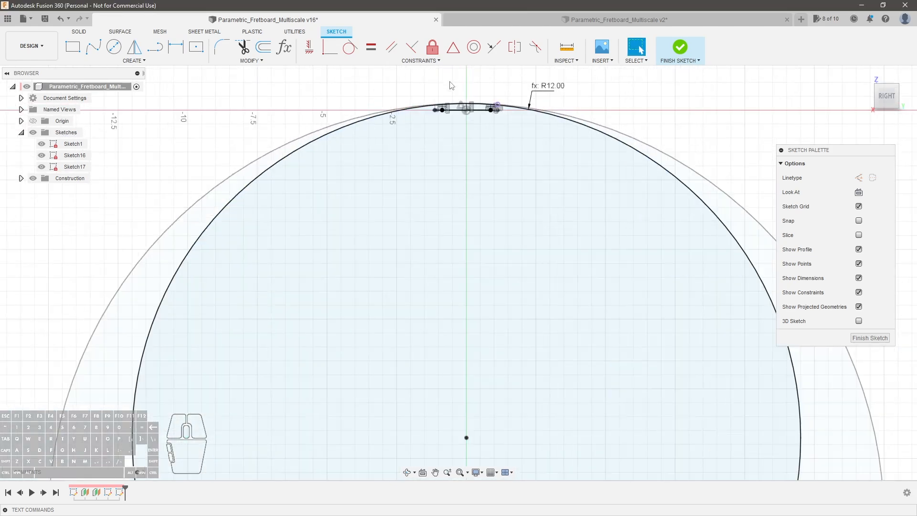
pyautogui.scroll(-3, 560, 131)
pyautogui.click(571, 149)
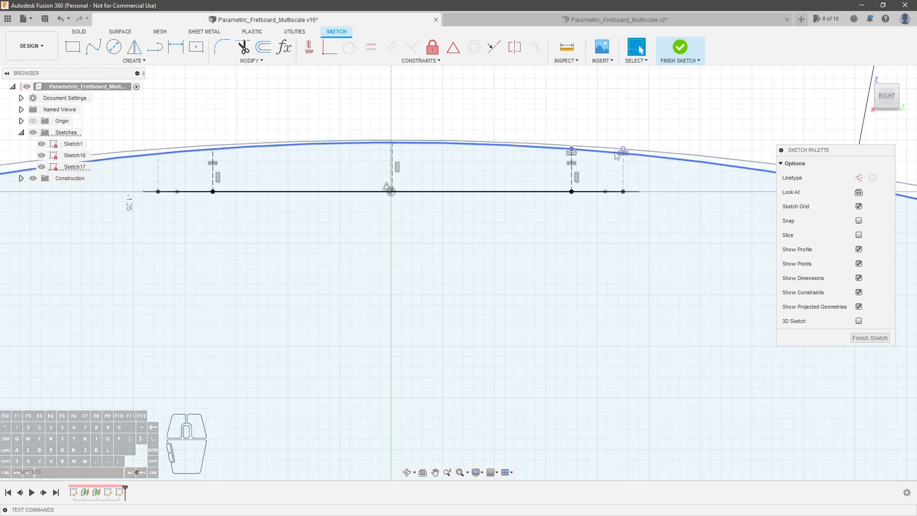
pyautogui.click(600, 161)
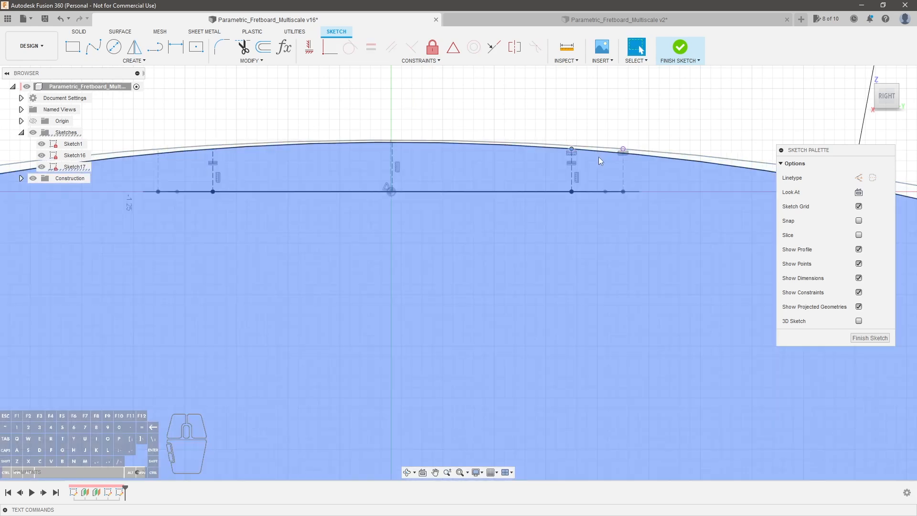
pyautogui.click(397, 134)
pyautogui.scroll(-3, 366, 120)
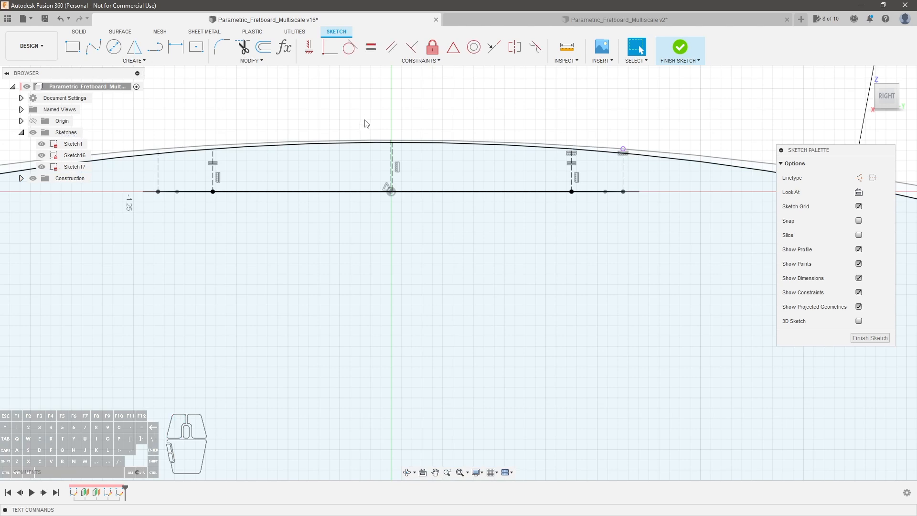
pyautogui.scroll(-2, 395, 138)
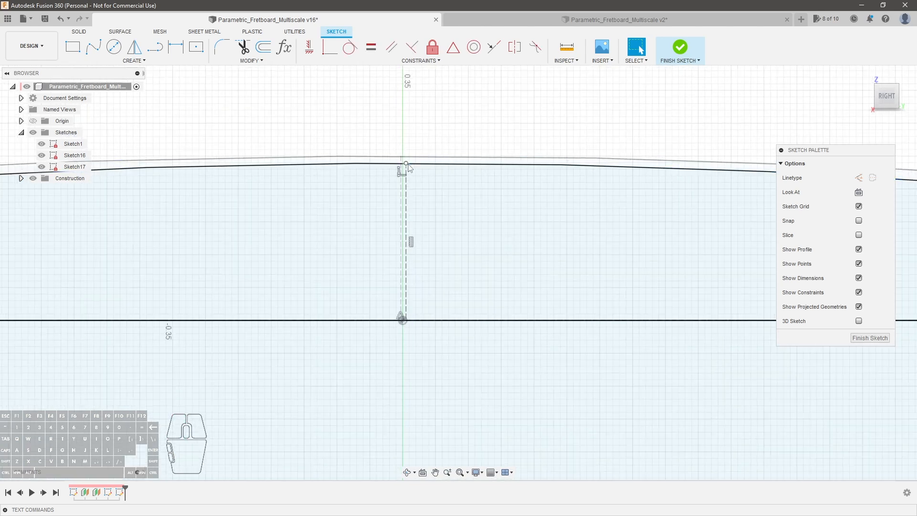
pyautogui.scroll(5, 459, 153)
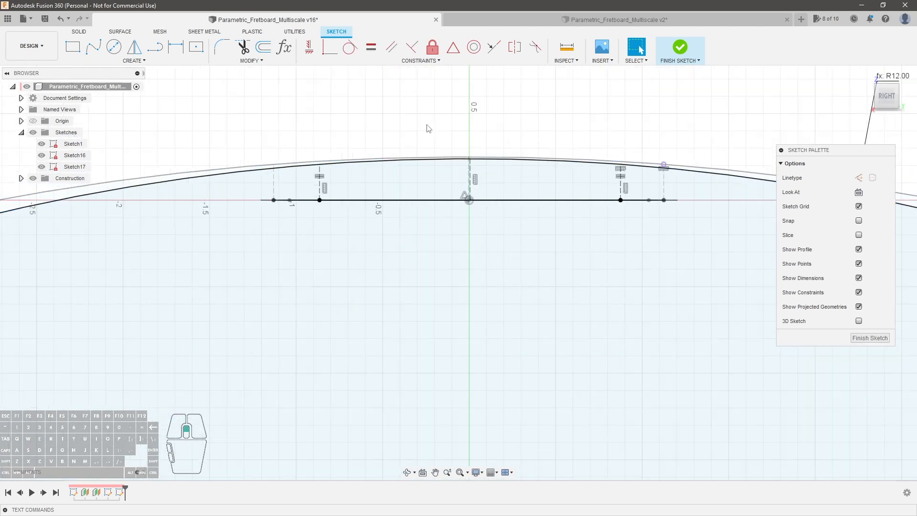
# Set the user parameter Fretboard_Radius_Nut to 7.5 in
pyautogui.click(284, 47)
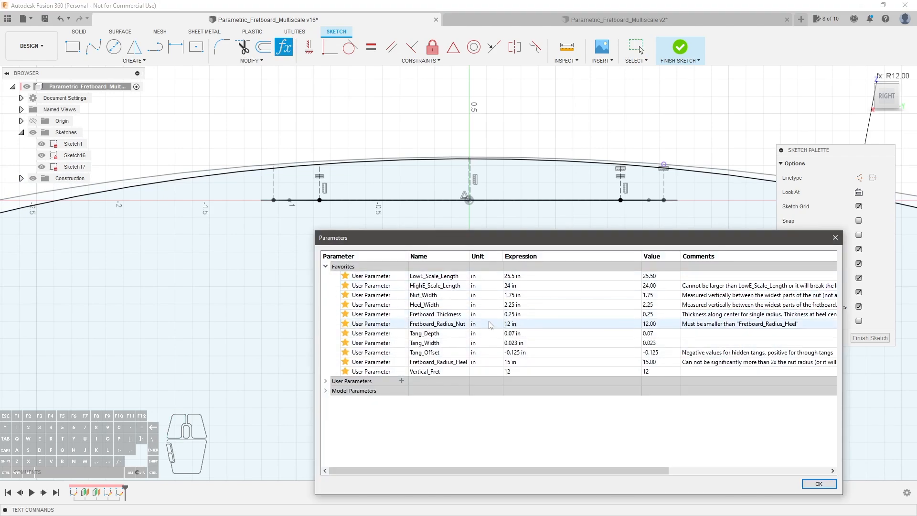
pyautogui.click(522, 325)
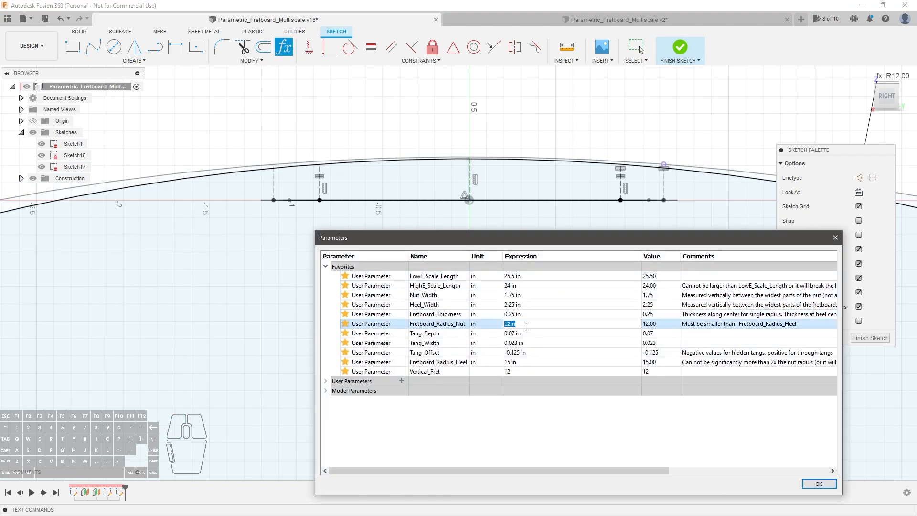
pyautogui.write('7.5')
pyautogui.press('Return')
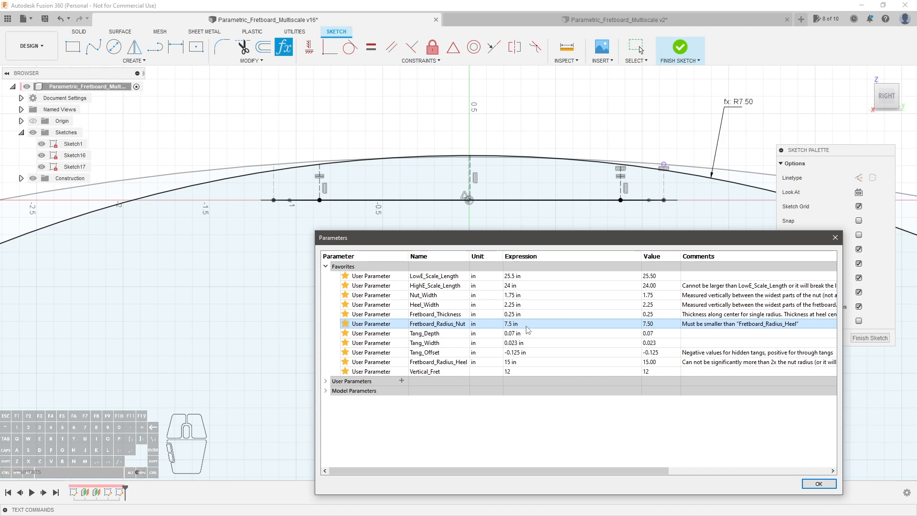
# Set the user parameter Fretboard_Radius_Heel to 12 in and compare the nut and heel arcs near the centreline
pyautogui.click(517, 363)
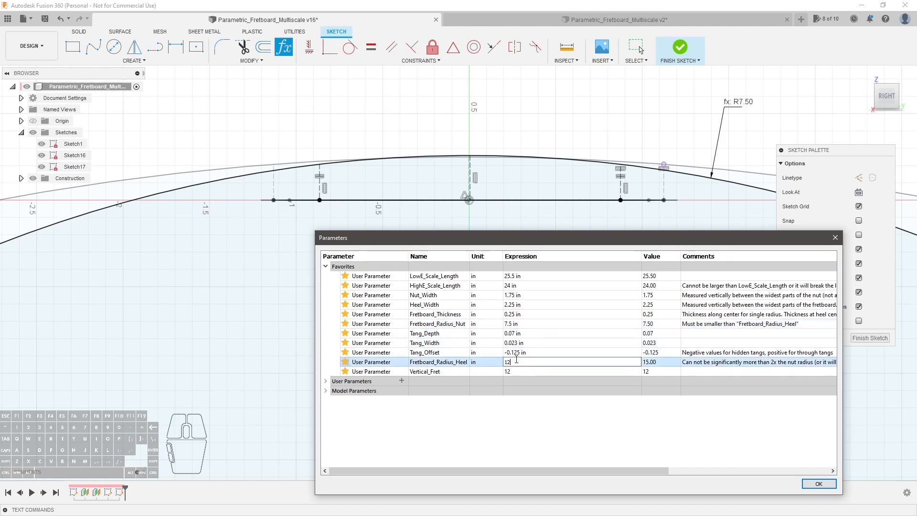
pyautogui.write('12')
pyautogui.press('Return')
pyautogui.scroll(5, 534, 184)
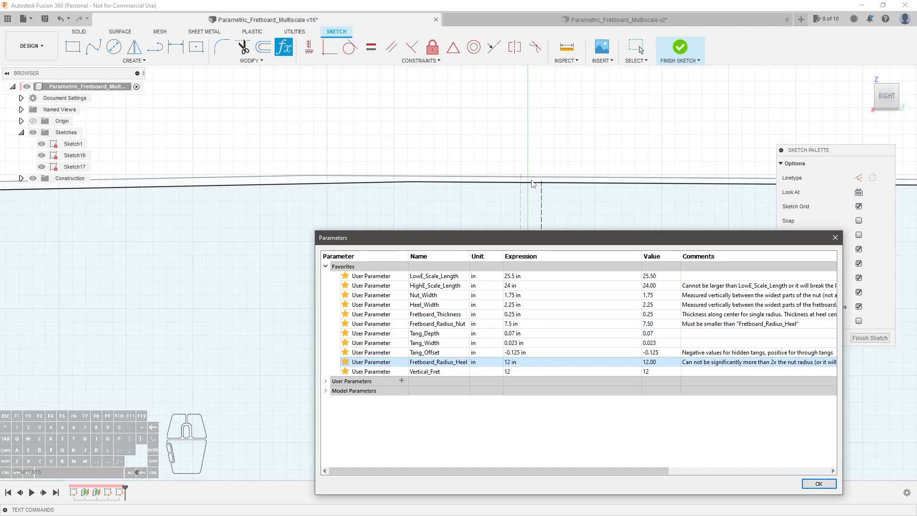
pyautogui.scroll(-6, 533, 184)
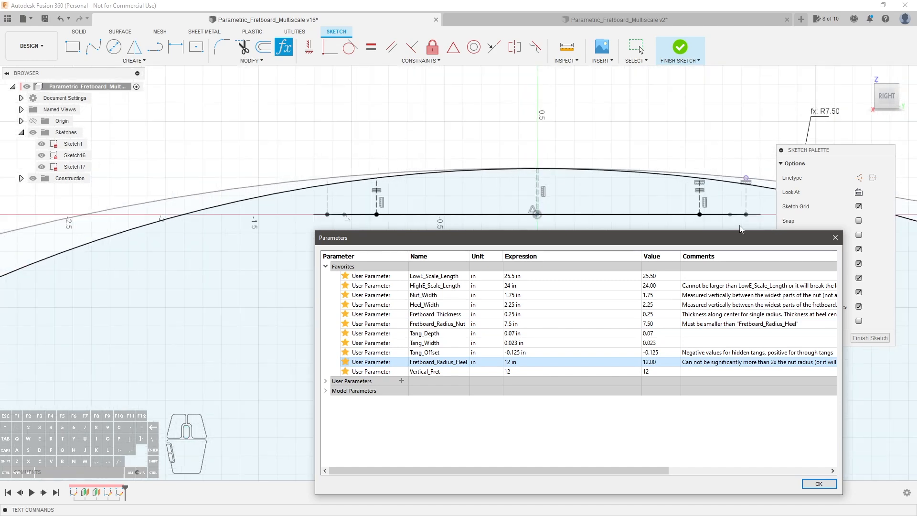
pyautogui.click(818, 483)
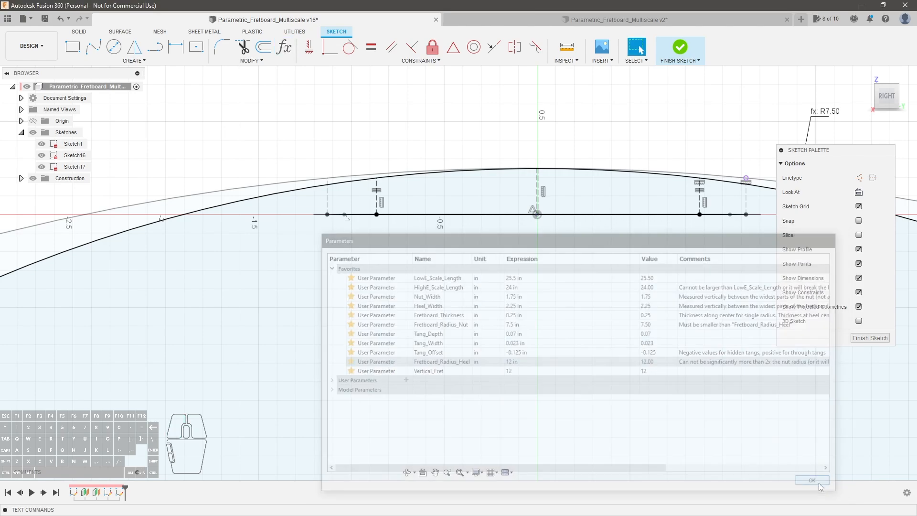
# Look over both circles at an angle and finish the nut radius sketch
pyautogui.scroll(-8, 602, 328)
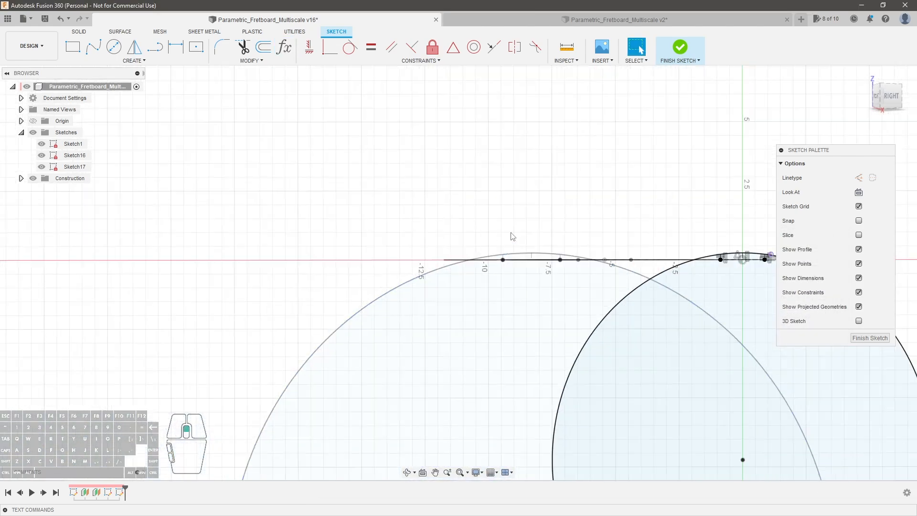
pyautogui.keyDown('shift'); pyautogui.moveTo(590, 220); pyautogui.dragTo(645, 306, button='middle'); pyautogui.keyUp('shift')
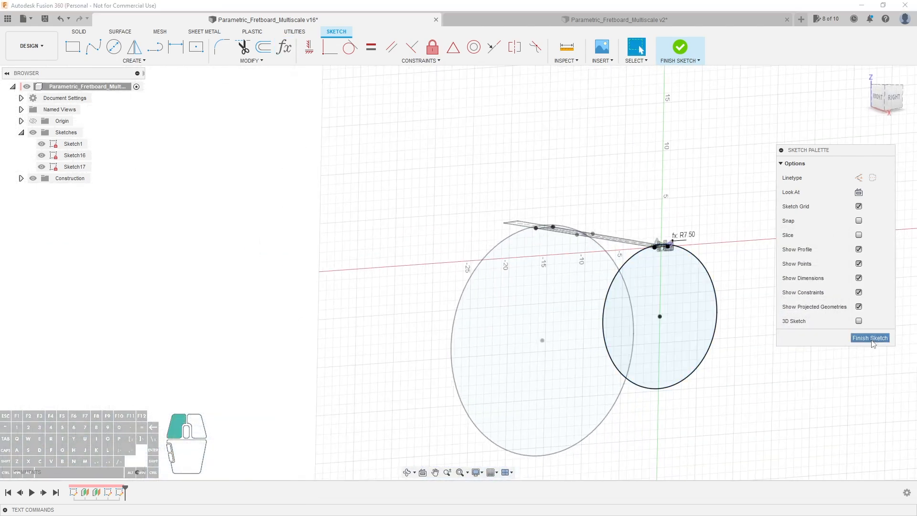
pyautogui.click(870, 337)
# Loft a new solid body from the heel circle to the nut circle
pyautogui.scroll(5, 654, 342)
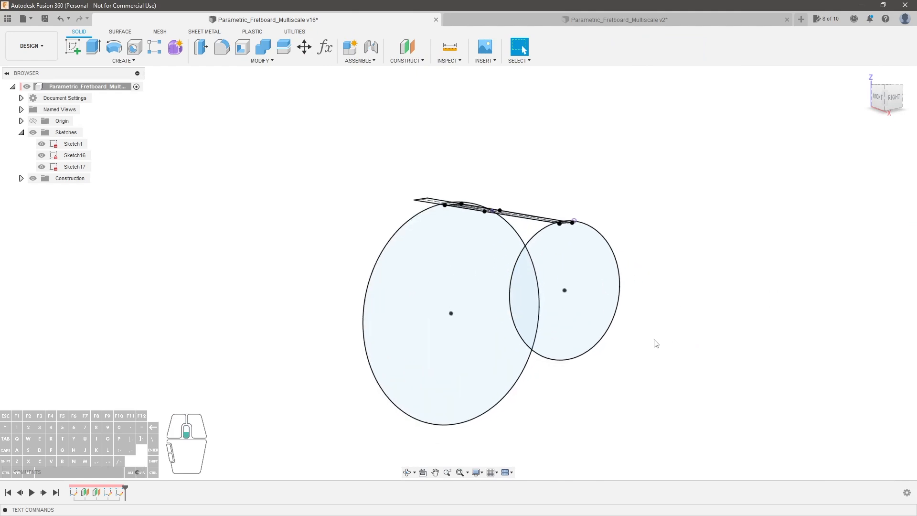
pyautogui.click(123, 62)
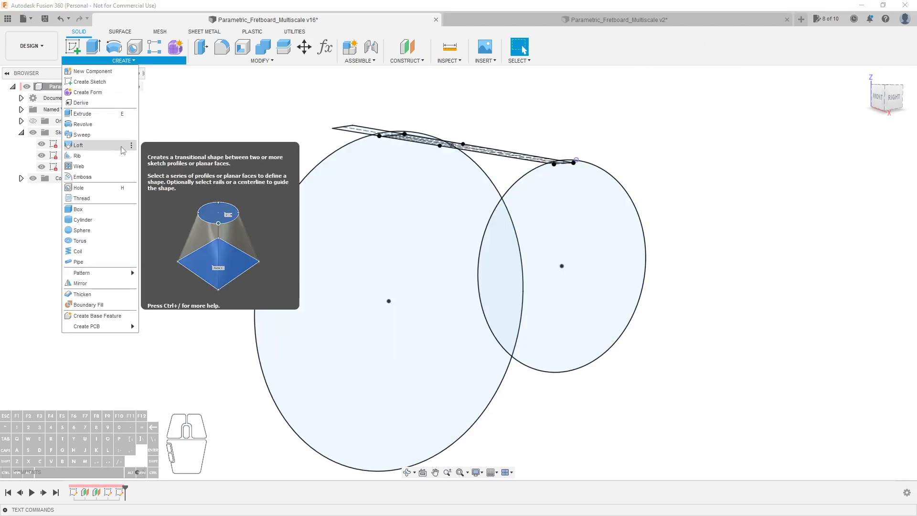
pyautogui.click(123, 149)
pyautogui.click(362, 192)
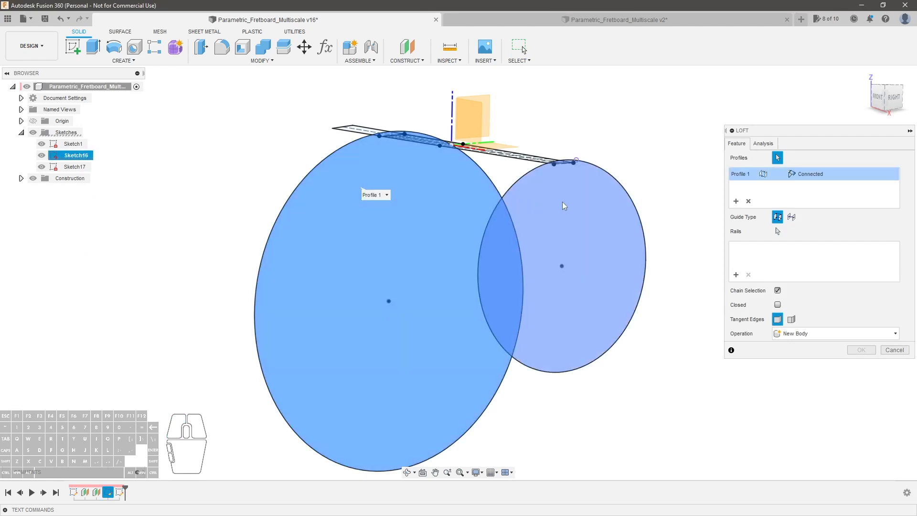
pyautogui.click(568, 204)
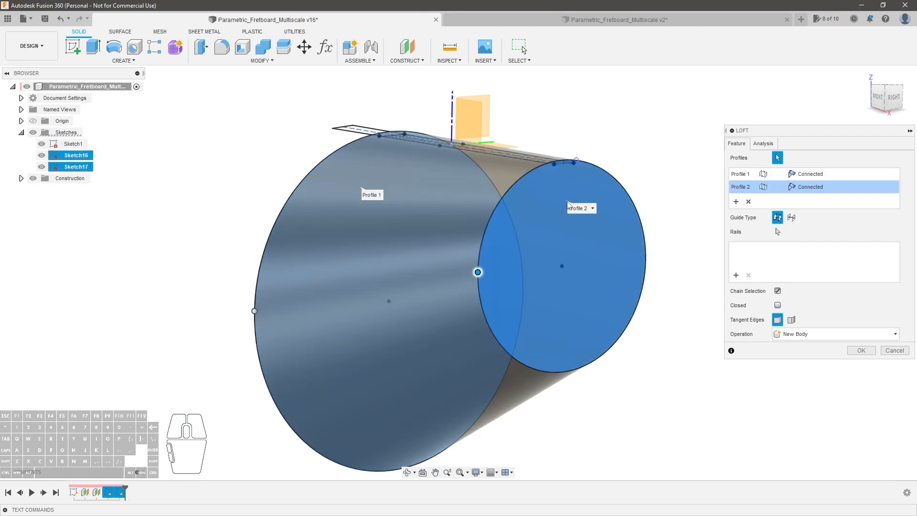
pyautogui.click(858, 351)
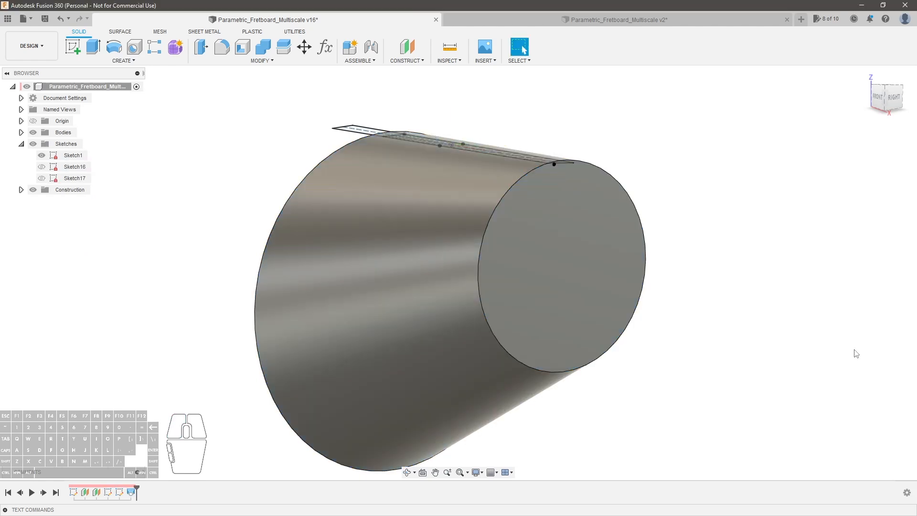
# Extrude the fretboard outline between nut and heel in Sketch1 upward about 2.45 in, with the lofted body visible
pyautogui.keyDown('shift'); pyautogui.moveTo(731, 284); pyautogui.dragTo(739, 301, button='middle'); pyautogui.keyUp('shift')
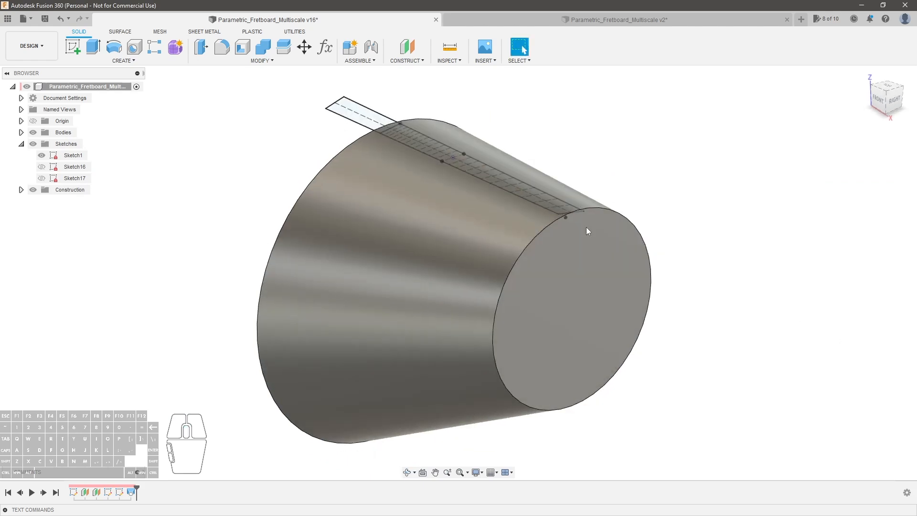
pyautogui.scroll(-3, 417, 142)
pyautogui.scroll(-2, 412, 147)
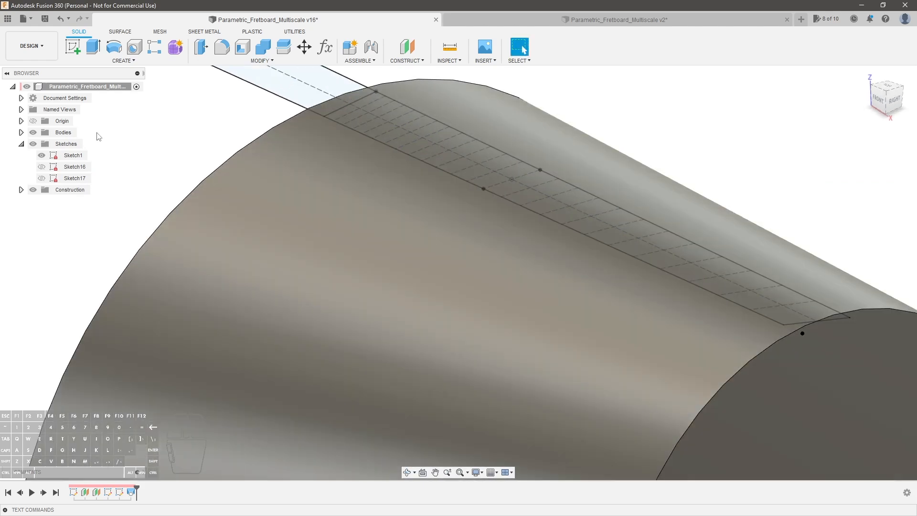
pyautogui.click(33, 133)
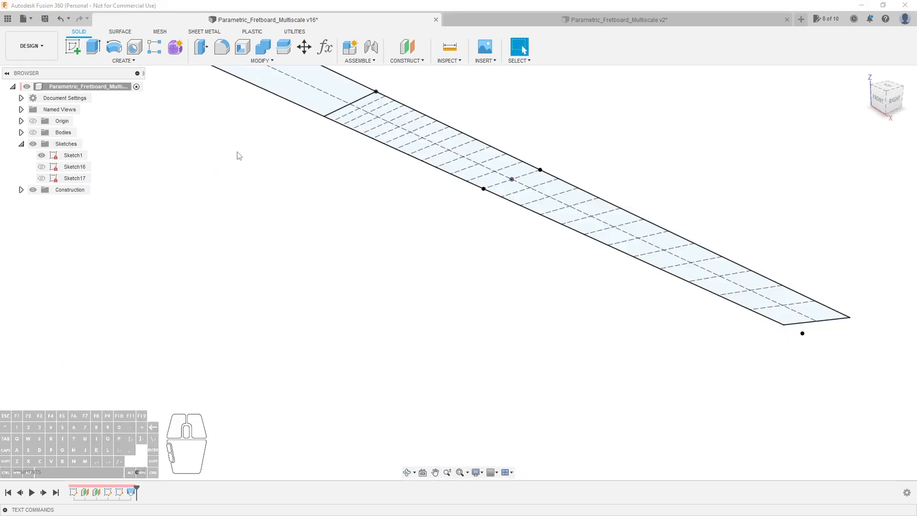
pyautogui.click(398, 142)
pyautogui.press('e')
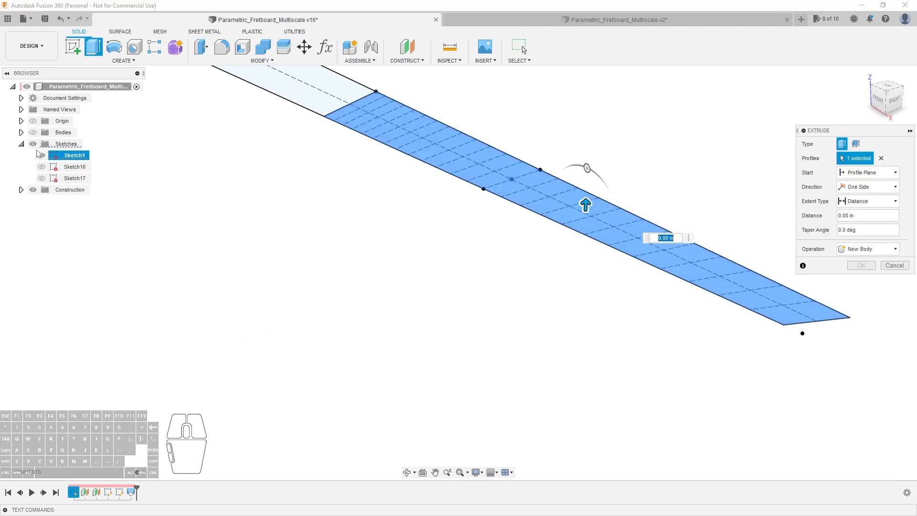
pyautogui.click(33, 133)
pyautogui.moveTo(563, 207); pyautogui.dragTo(566, 148)
pyautogui.moveTo(430, 239)
pyautogui.keyDown('shift'); pyautogui.mouseDown(button='middle')
pyautogui.moveTo(434, 221)
pyautogui.moveTo(439, 228)
pyautogui.mouseUp(button='middle'); pyautogui.keyUp('shift')
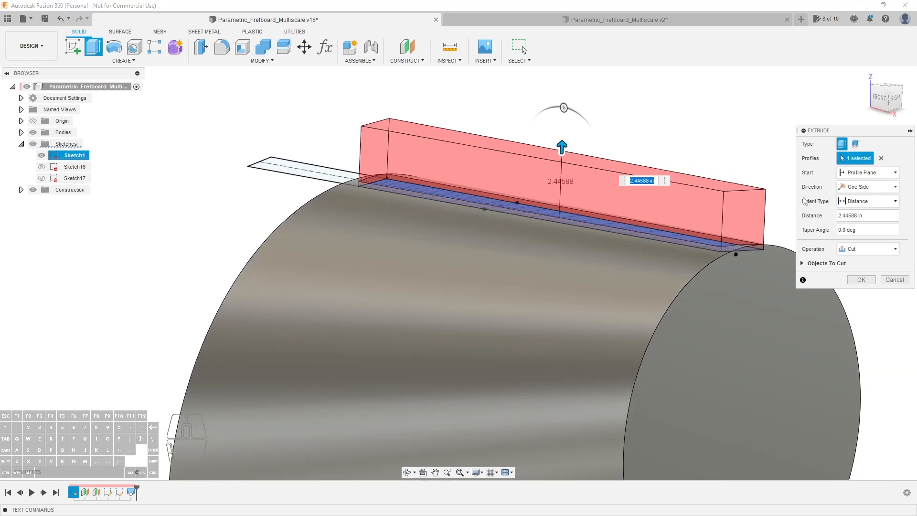
# Set the fretboard extrusion's extent to All and complete it as a cut through the lofted body
pyautogui.click(867, 201)
pyautogui.click(851, 234)
pyautogui.scroll(4, 717, 225)
pyautogui.moveTo(743, 281)
pyautogui.keyDown('shift'); pyautogui.mouseDown(button='middle')
pyautogui.moveTo(758, 283)
pyautogui.moveTo(738, 291)
pyautogui.moveTo(744, 282)
pyautogui.mouseUp(button='middle'); pyautogui.keyUp('shift')
pyautogui.scroll(-3, 278, 177)
pyautogui.scroll(2, 557, 229)
pyautogui.scroll(-3, 588, 268)
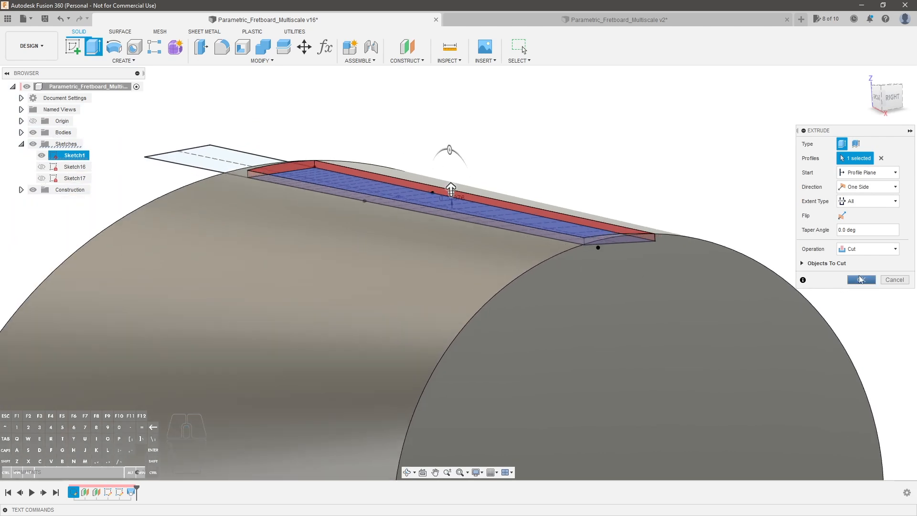
pyautogui.click(861, 280)
# Edit the fretboard extrusion and change its operation to Intersect
pyautogui.keyDown('shift'); pyautogui.moveTo(564, 156); pyautogui.dragTo(653, 277, button='middle'); pyautogui.keyUp('shift')
pyautogui.doubleClick(644, 261)
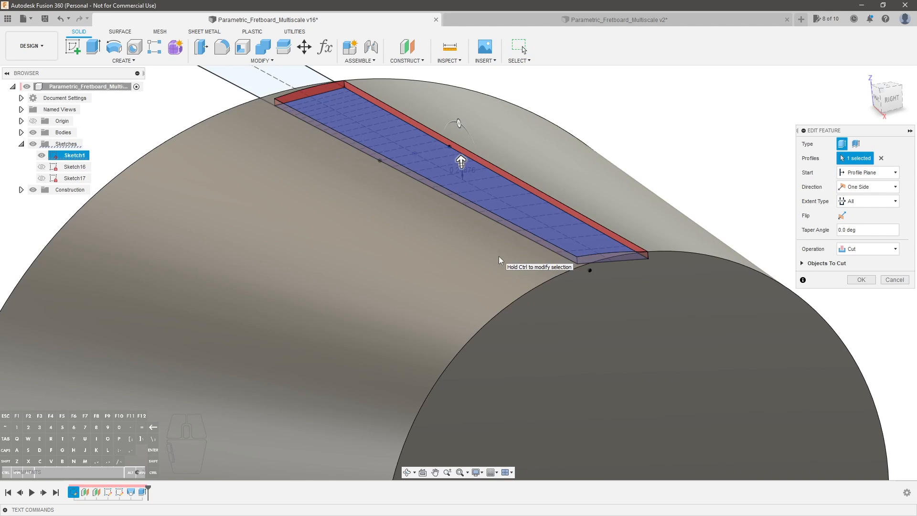
pyautogui.click(869, 252)
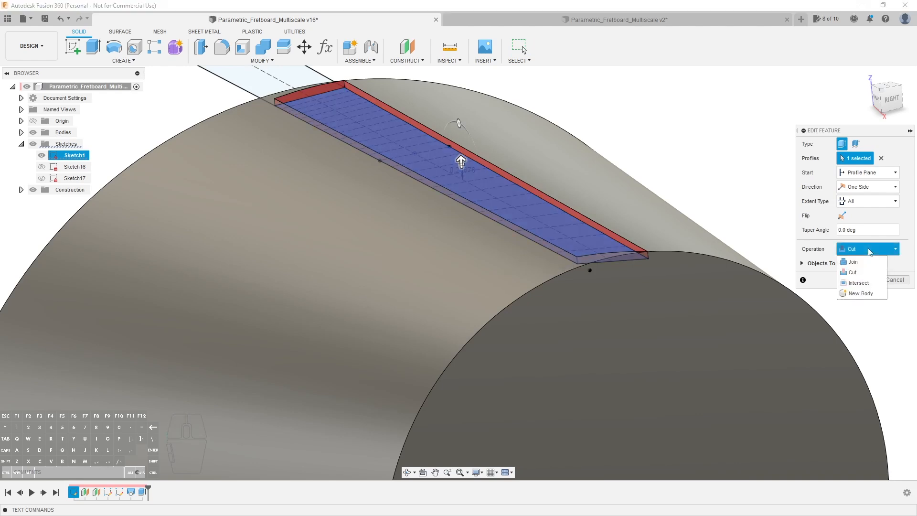
pyautogui.click(859, 283)
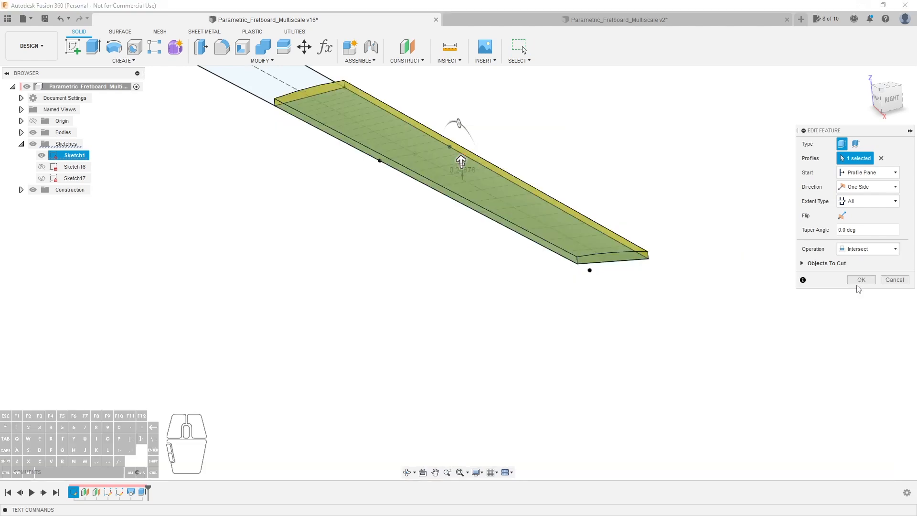
pyautogui.keyDown('shift'); pyautogui.moveTo(685, 336); pyautogui.dragTo(687, 324, button='middle'); pyautogui.keyUp('shift')
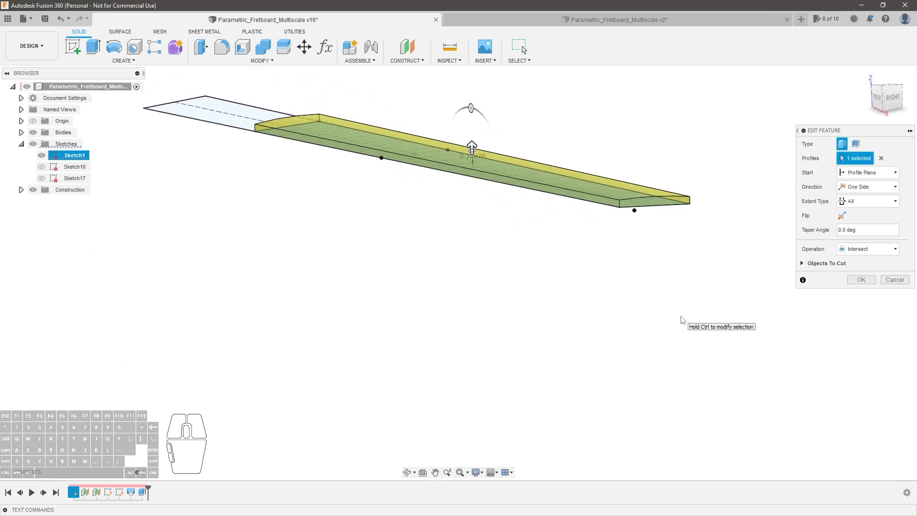
pyautogui.click(861, 280)
# Examine the fretboard's curved top surface end-on from the nut and compare its nut and heel arcs
pyautogui.keyDown('shift'); pyautogui.moveTo(211, 312); pyautogui.dragTo(646, 174, button='middle'); pyautogui.keyUp('shift')
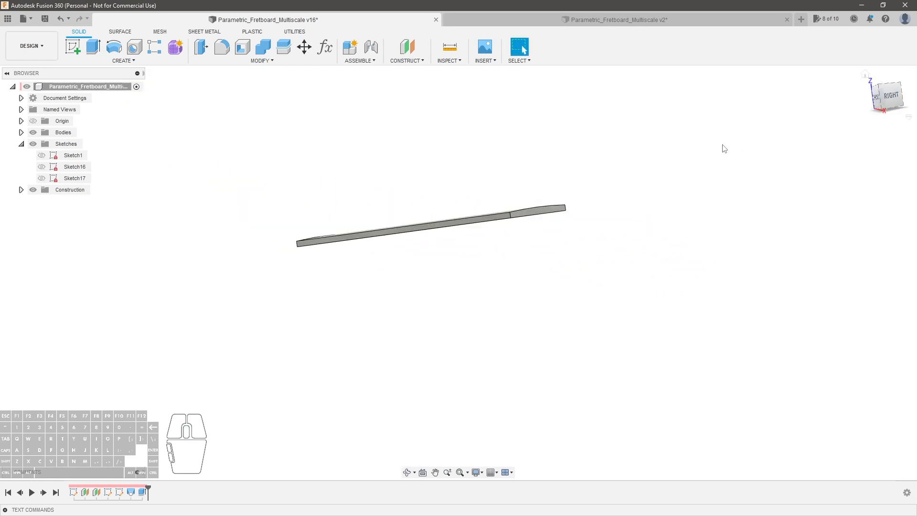
pyautogui.keyDown('shift'); pyautogui.moveTo(721, 148); pyautogui.dragTo(512, 218, button='middle'); pyautogui.keyUp('shift')
pyautogui.click(438, 225)
pyautogui.keyDown('shift'); pyautogui.moveTo(816, 139); pyautogui.dragTo(663, 150, button='middle'); pyautogui.keyUp('shift')
pyautogui.scroll(10, 486, 341)
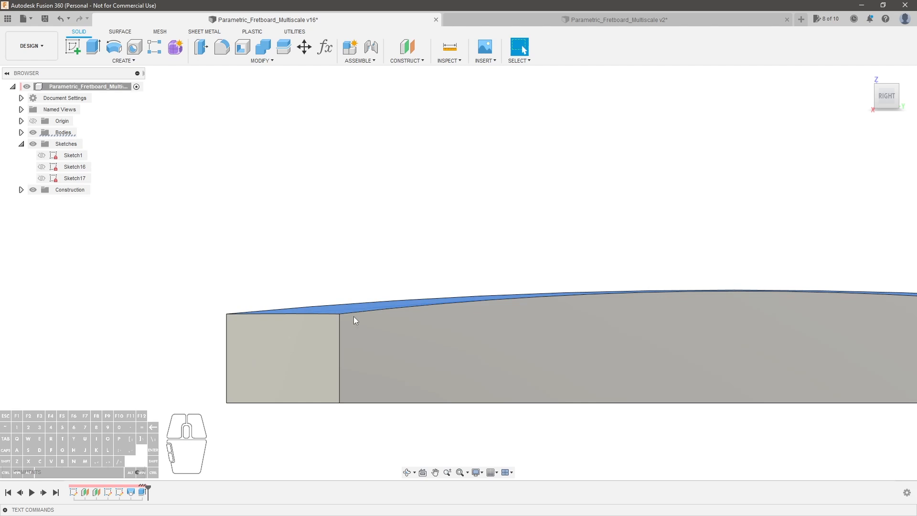
pyautogui.scroll(-5, 309, 280)
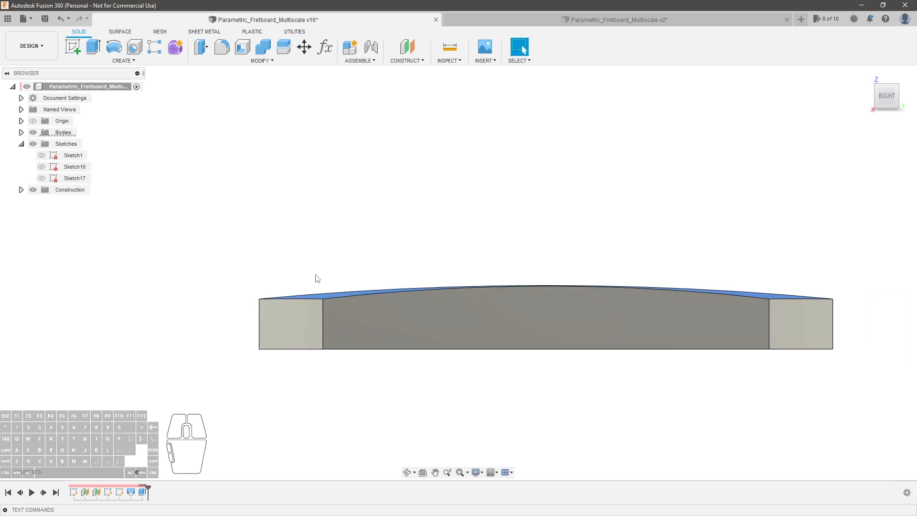
pyautogui.scroll(4, 472, 240)
pyautogui.keyDown('shift'); pyautogui.moveTo(540, 206); pyautogui.dragTo(612, 236, button='middle'); pyautogui.keyUp('shift')
pyautogui.scroll(4, 564, 334)
pyautogui.keyDown('shift'); pyautogui.moveTo(565, 355); pyautogui.dragTo(599, 352, button='middle'); pyautogui.keyUp('shift')
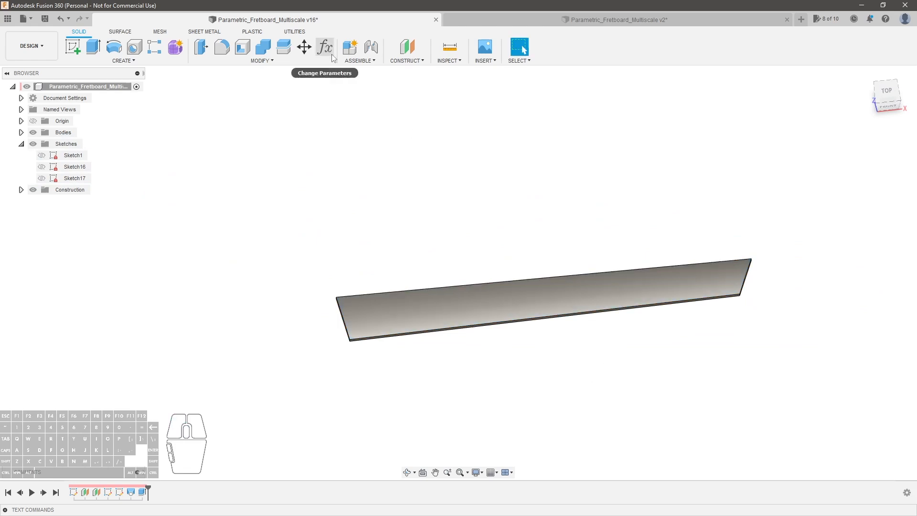
# Set the user parameter Fretboard_Radius_Heel to 15 in, keeping the fretboard in view beside the parameter list
pyautogui.click(330, 54)
pyautogui.moveTo(534, 239); pyautogui.dragTo(598, 343)
pyautogui.scroll(3, 317, 133)
pyautogui.scroll(-5, 432, 263)
pyautogui.click(586, 468)
pyautogui.click(587, 469)
pyautogui.write('15')
pyautogui.press('Return')
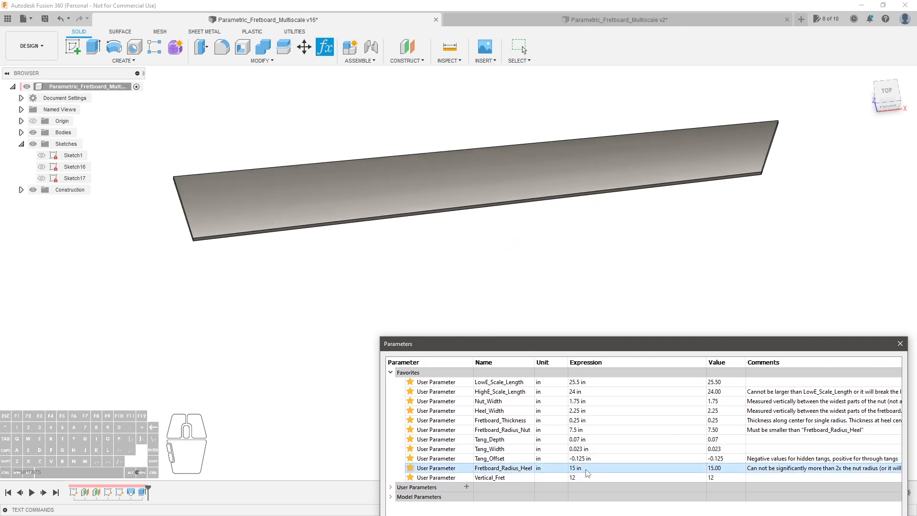
# Set Fretboard_Radius_Heel to 20 in and check the fretboard's end profile in the right view
pyautogui.click(586, 469)
pyautogui.write('20')
pyautogui.press('Return')
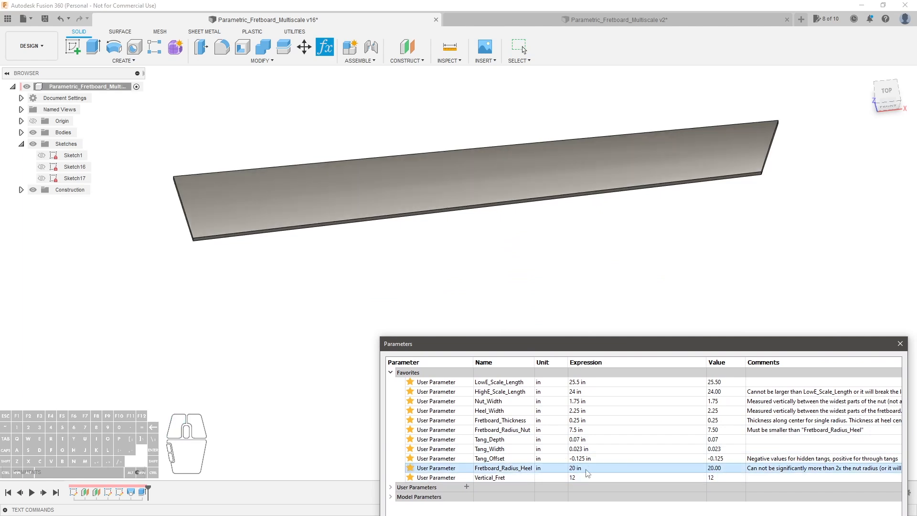
pyautogui.middleClick(623, 235)
pyautogui.keyDown('shift'); pyautogui.moveTo(623, 235); pyautogui.dragTo(567, 151, button='middle'); pyautogui.keyUp('shift')
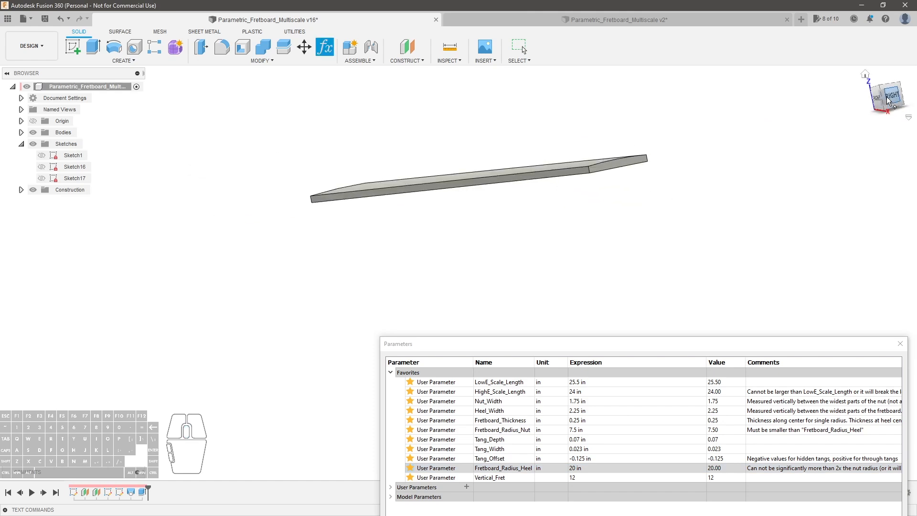
pyautogui.scroll(-7, 638, 195)
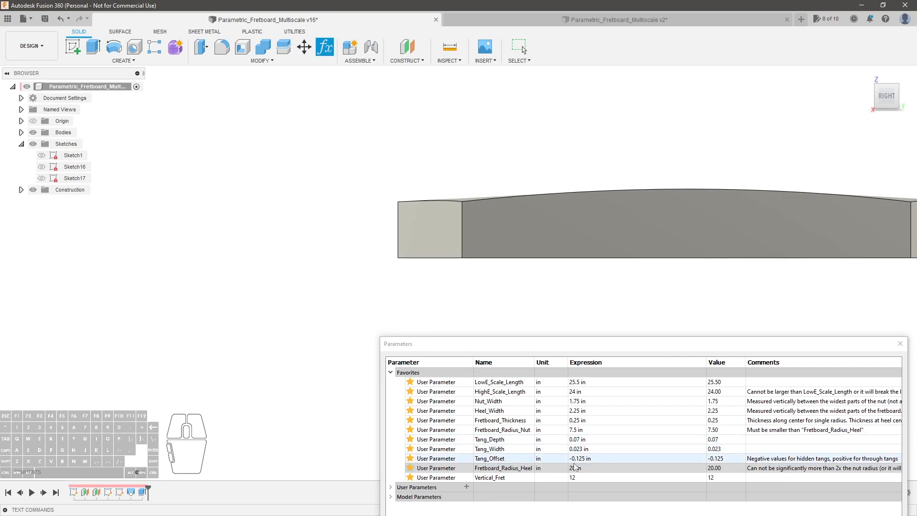
# Set both Fretboard_Radius_Heel and Fretboard_Radius_Nut to 12 in
pyautogui.click(594, 467)
pyautogui.write('12')
pyautogui.press('Return')
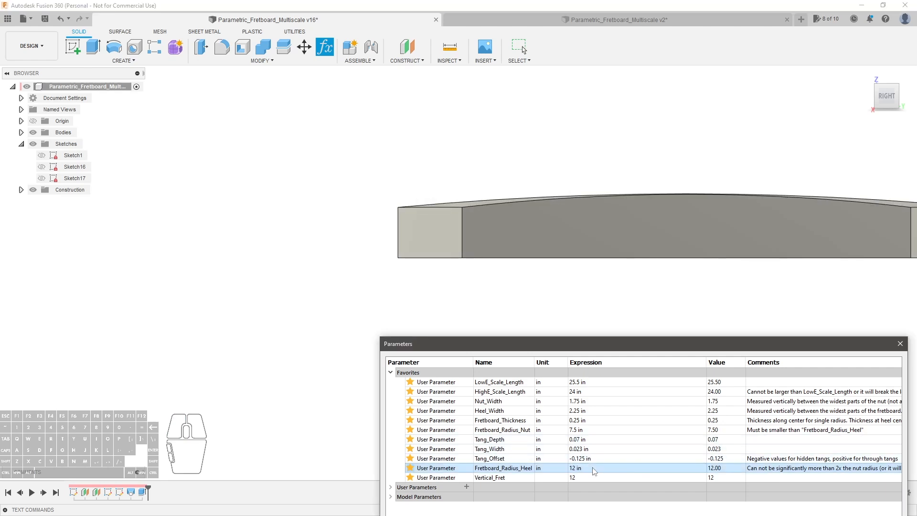
pyautogui.click(589, 439)
pyautogui.click(582, 429)
pyautogui.write('12')
pyautogui.press('Return')
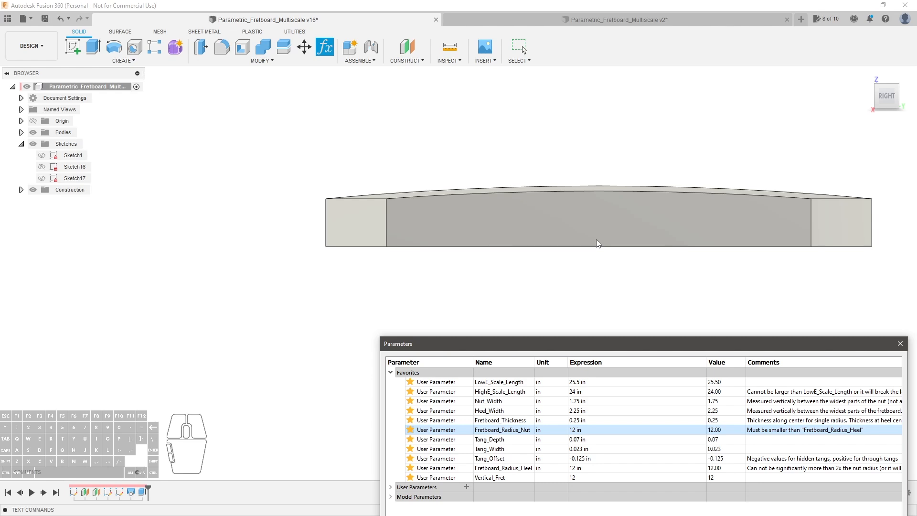
# Set Fretboard_Radius_Nut to 10 in and Fretboard_Radius_Heel to 15 in, check the resulting fretboard, and accept the parameters
pyautogui.doubleClick(596, 431)
pyautogui.write('10')
pyautogui.press('Return')
pyautogui.doubleClick(583, 468)
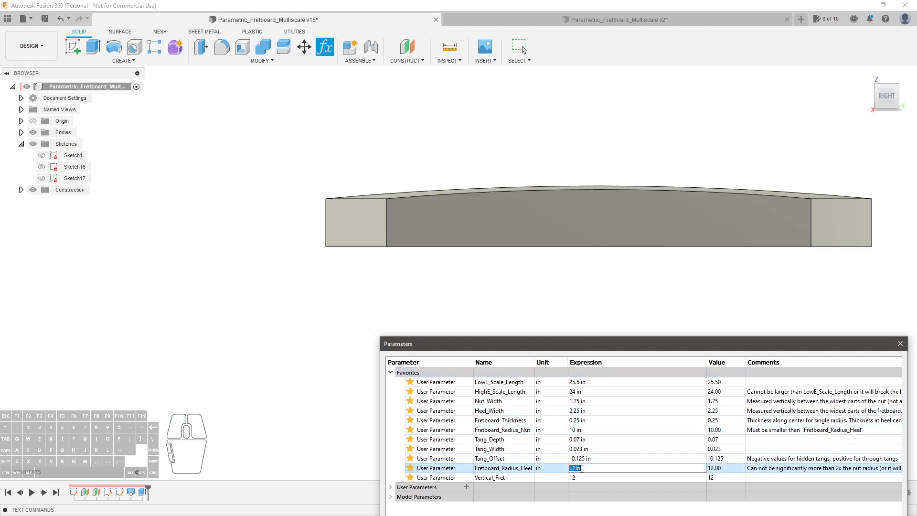
pyautogui.write('15')
pyautogui.press('Return')
pyautogui.scroll(3, 602, 178)
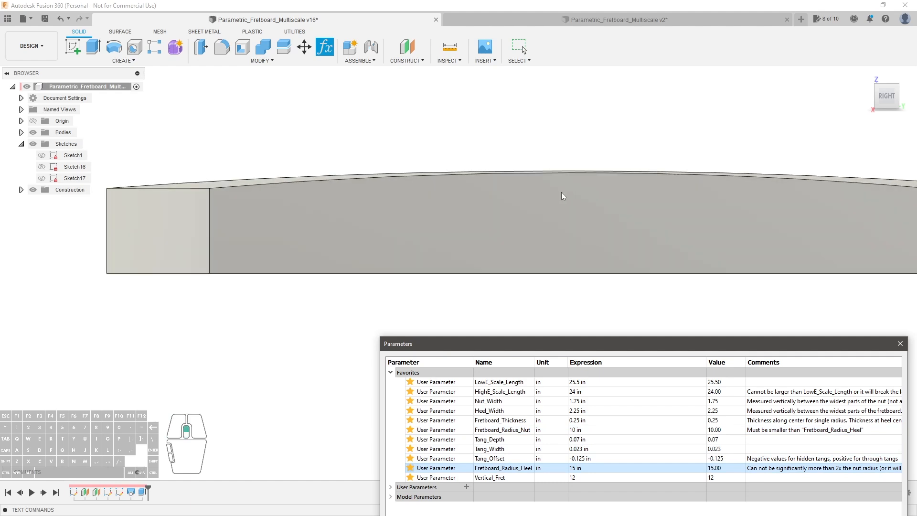
pyautogui.scroll(-5, 615, 225)
pyautogui.keyDown('shift'); pyautogui.moveTo(672, 253); pyautogui.dragTo(711, 282, button='middle'); pyautogui.keyUp('shift')
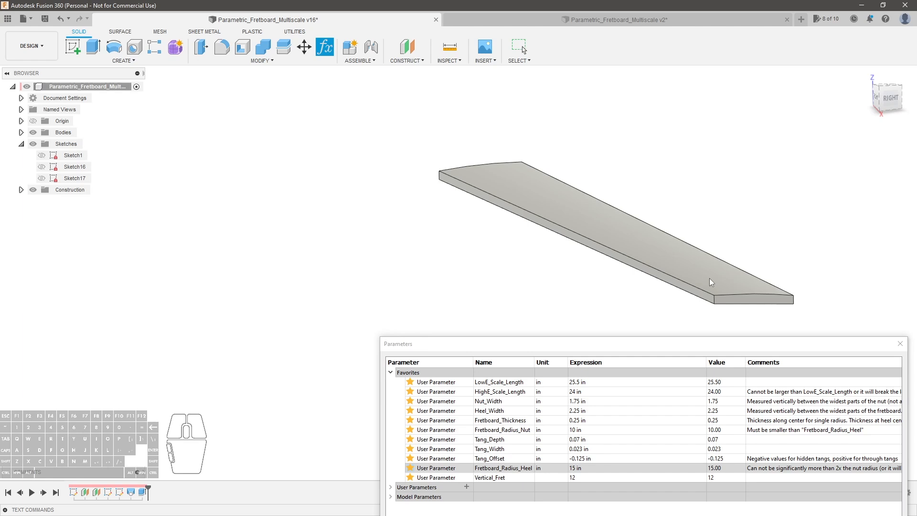
pyautogui.moveTo(714, 346); pyautogui.dragTo(679, 215)
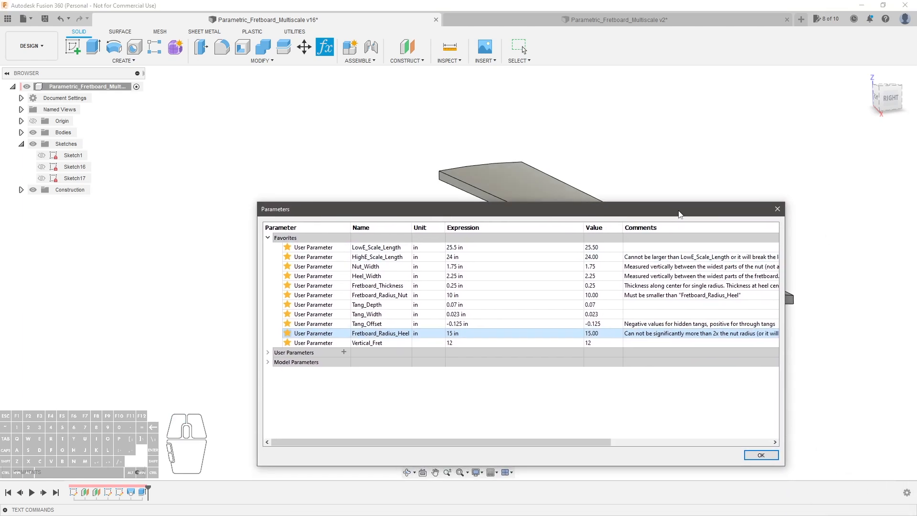
pyautogui.click(764, 454)
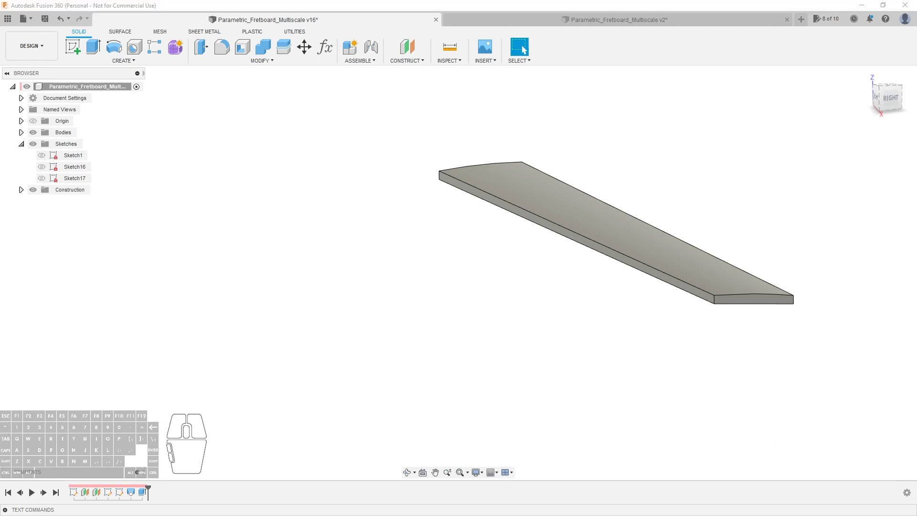
# Show Sketch1, examine its fret lines and centreline with the fretboard body hidden, and show the body again
pyautogui.click(42, 156)
pyautogui.moveTo(308, 196)
pyautogui.keyDown('shift'); pyautogui.mouseDown(button='middle')
pyautogui.moveTo(380, 193)
pyautogui.moveTo(402, 232)
pyautogui.mouseUp(button='middle'); pyautogui.keyUp('shift')
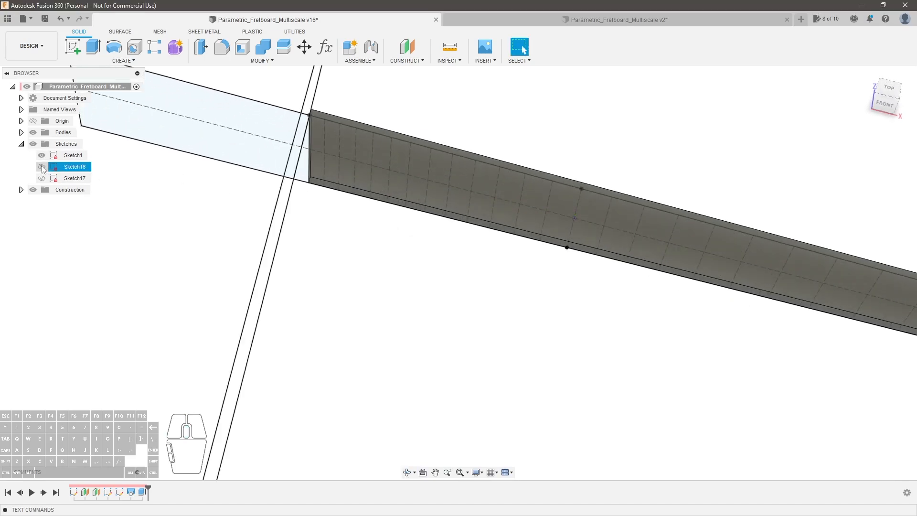
pyautogui.click(33, 133)
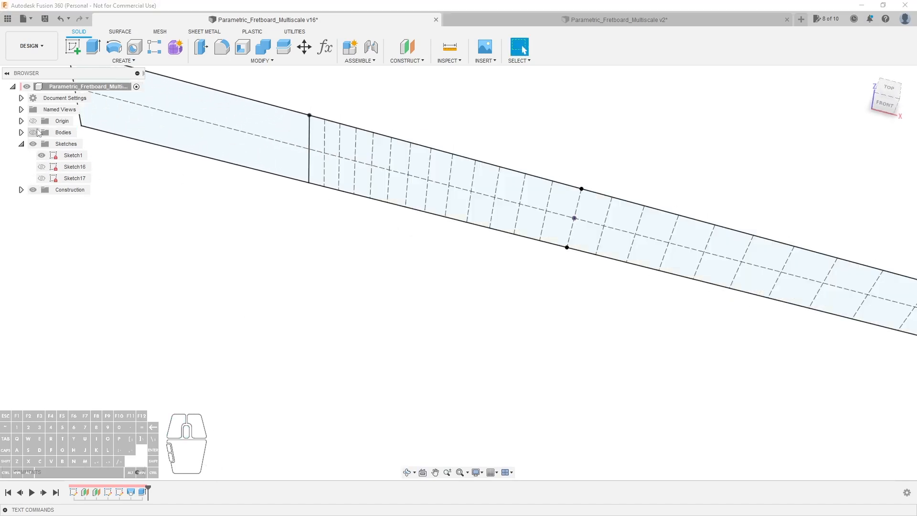
pyautogui.keyDown('ctrl'); pyautogui.click(325, 165); pyautogui.keyUp('ctrl')
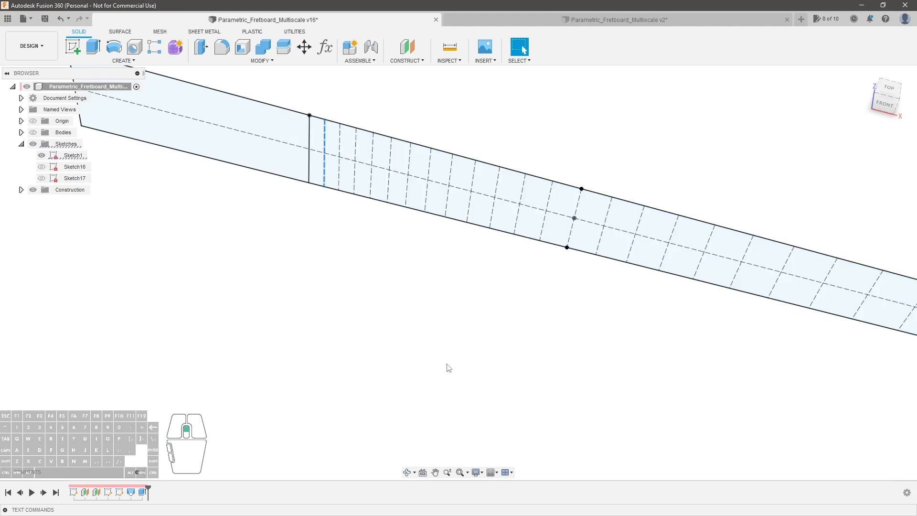
pyautogui.scroll(-3, 540, 323)
pyautogui.keyDown('shift'); pyautogui.moveTo(540, 323); pyautogui.dragTo(524, 303, button='middle'); pyautogui.keyUp('shift')
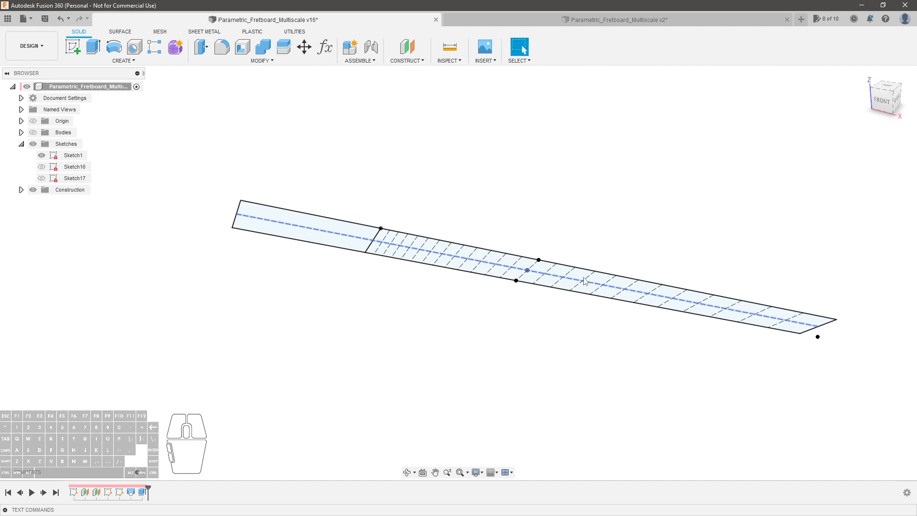
pyautogui.click(33, 133)
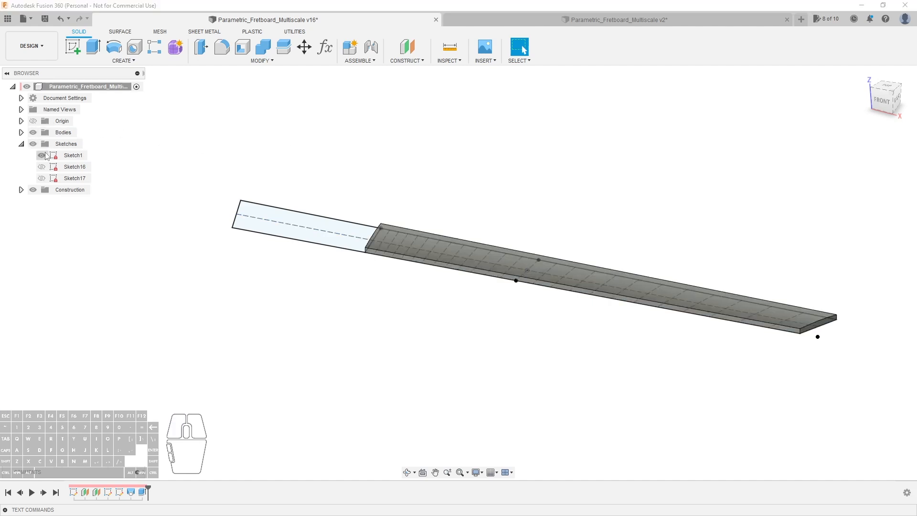
# Create an offset plane from the horizontal origin plane at a distance of Fretboard_Thickness*2
pyautogui.click(406, 48)
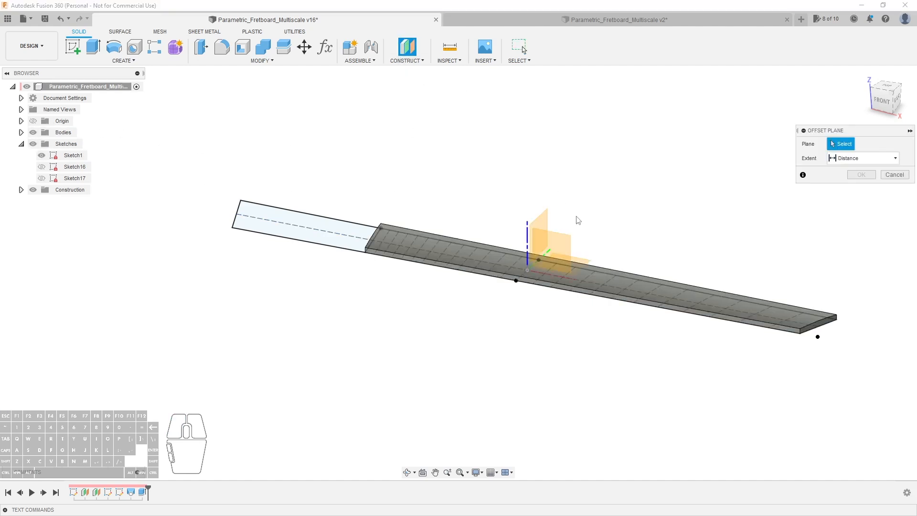
pyautogui.scroll(3, 567, 206)
pyautogui.keyDown('shift'); pyautogui.moveTo(590, 229); pyautogui.dragTo(567, 261, button='middle'); pyautogui.keyUp('shift')
pyautogui.scroll(2, 557, 272)
pyautogui.scroll(-4, 552, 277)
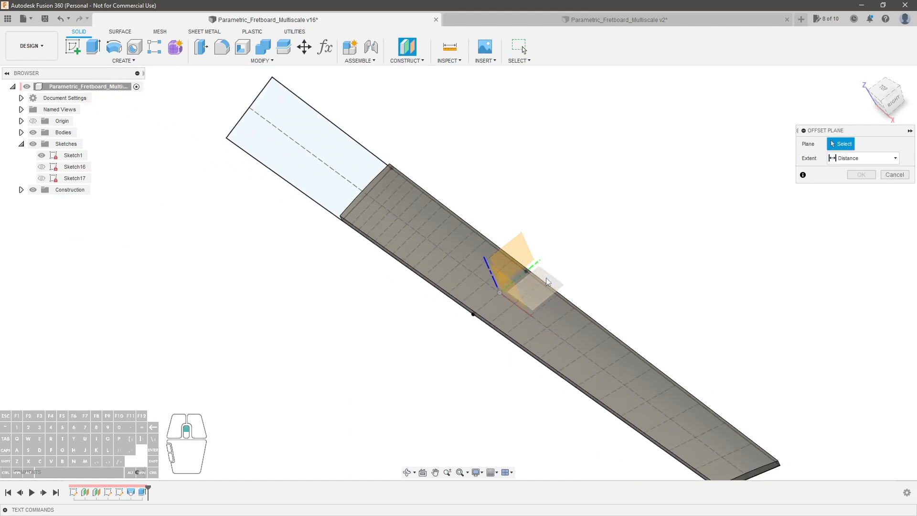
pyautogui.click(550, 279)
pyautogui.moveTo(523, 278); pyautogui.dragTo(511, 249)
pyautogui.keyDown('shift'); pyautogui.moveTo(629, 241); pyautogui.dragTo(639, 230, button='middle'); pyautogui.keyUp('shift')
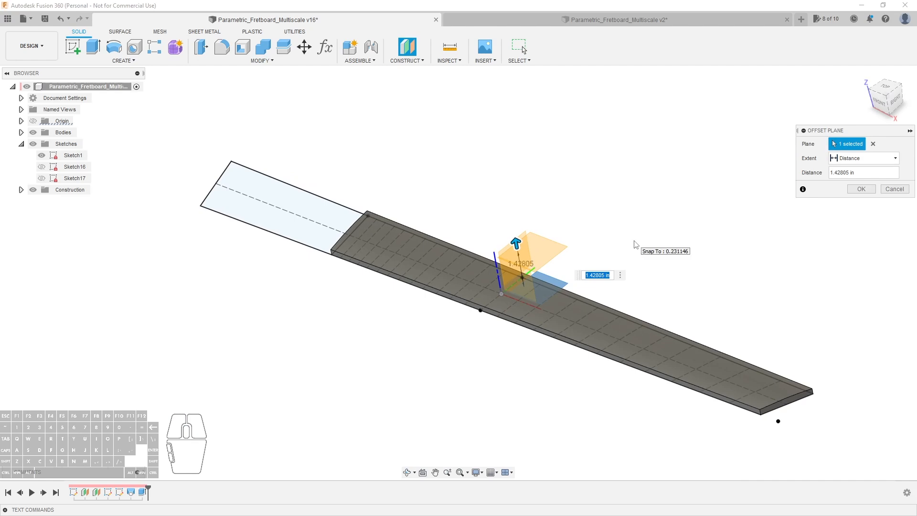
pyautogui.write('fretbo')
pyautogui.press('Down')
pyautogui.press('Down')
pyautogui.press('Return')
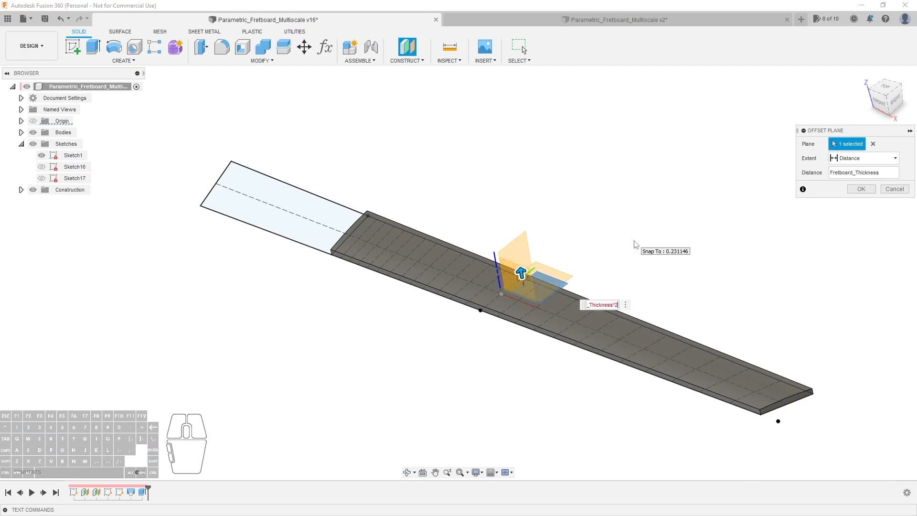
pyautogui.write('*2')
pyautogui.press('Return')
# Start a sketch on the new offset plane above the fretboard and hide the bodies
pyautogui.scroll(4, 532, 331)
pyautogui.keyDown('shift'); pyautogui.moveTo(506, 360); pyautogui.dragTo(567, 334, button='middle'); pyautogui.keyUp('shift')
pyautogui.click(573, 253)
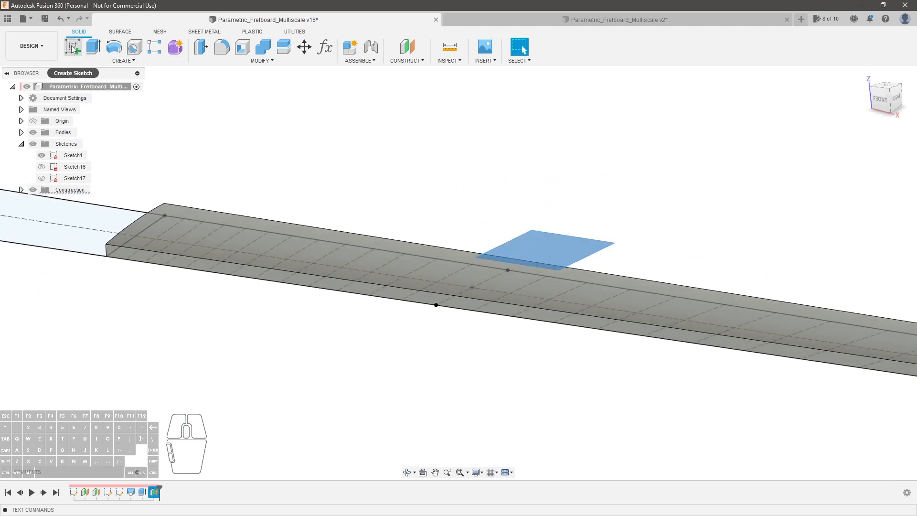
pyautogui.click(74, 47)
pyautogui.scroll(-3, 154, 173)
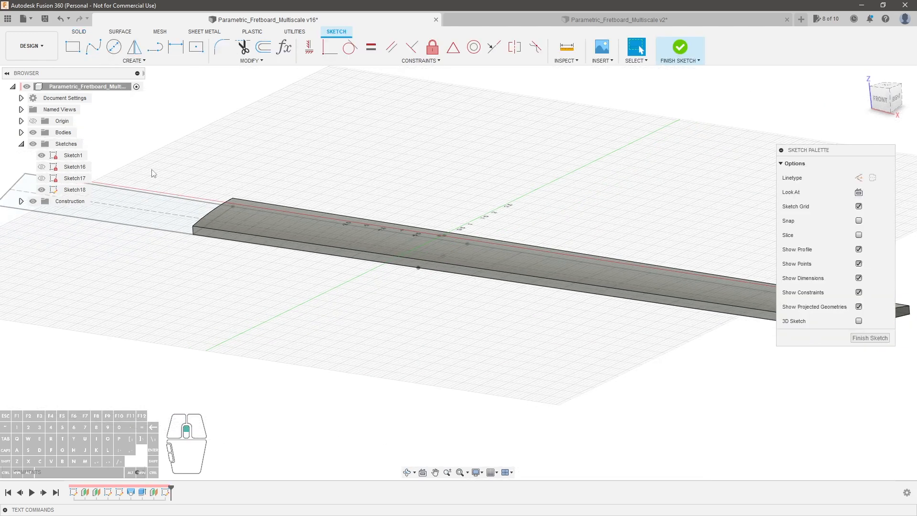
pyautogui.click(32, 132)
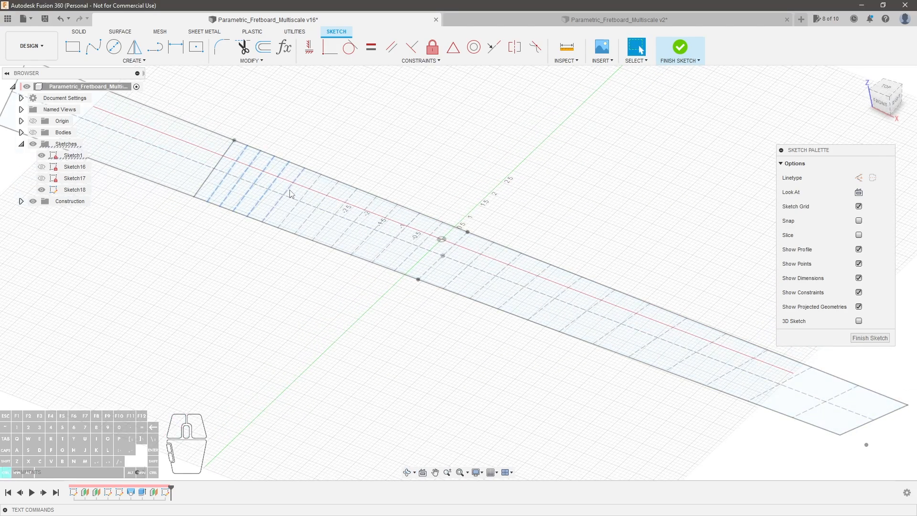
# Project all of Sketch1's dashed fret lines into the new sketch
pyautogui.keyDown('ctrl'); pyautogui.click(306, 195); pyautogui.keyUp('ctrl')
pyautogui.keyDown('ctrl'); pyautogui.click(340, 208); pyautogui.keyUp('ctrl')
pyautogui.keyDown('ctrl'); pyautogui.click(358, 215); pyautogui.keyUp('ctrl')
pyautogui.keyDown('ctrl'); pyautogui.click(382, 224); pyautogui.keyUp('ctrl')
pyautogui.keyDown('ctrl'); pyautogui.click(424, 244); pyautogui.keyUp('ctrl')
pyautogui.keyDown('ctrl'); pyautogui.click(476, 258); pyautogui.keyUp('ctrl')
pyautogui.keyDown('ctrl'); pyautogui.click(508, 268); pyautogui.keyUp('ctrl')
pyautogui.keyDown('ctrl'); pyautogui.click(530, 283); pyautogui.keyUp('ctrl')
pyautogui.keyDown('ctrl'); pyautogui.click(560, 293); pyautogui.keyUp('ctrl')
pyautogui.keyDown('ctrl'); pyautogui.click(604, 315); pyautogui.keyUp('ctrl')
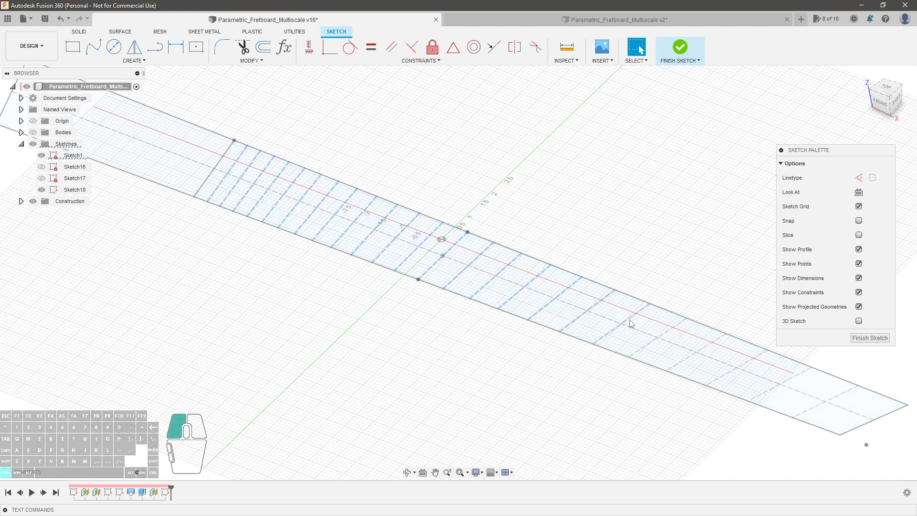
pyautogui.keyDown('ctrl'); pyautogui.click(745, 362); pyautogui.keyUp('ctrl')
pyautogui.keyDown('ctrl'); pyautogui.click(793, 378); pyautogui.keyUp('ctrl')
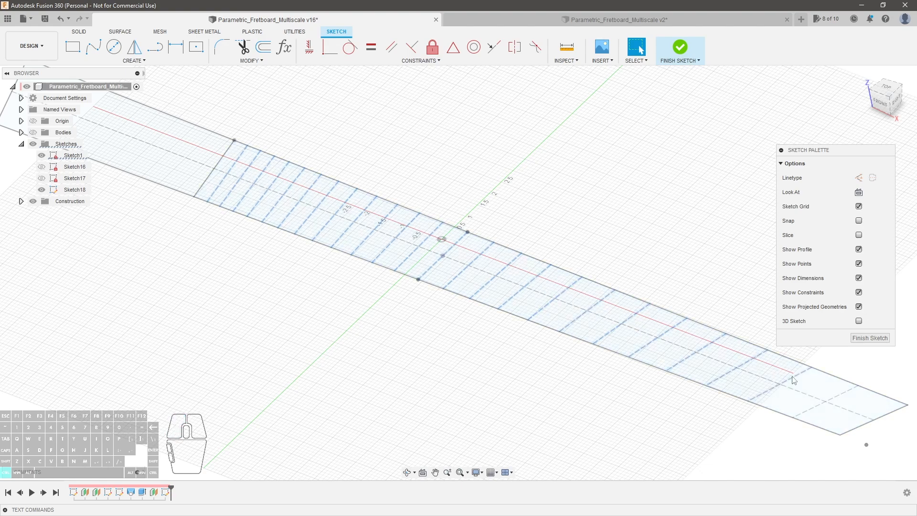
pyautogui.press('p')
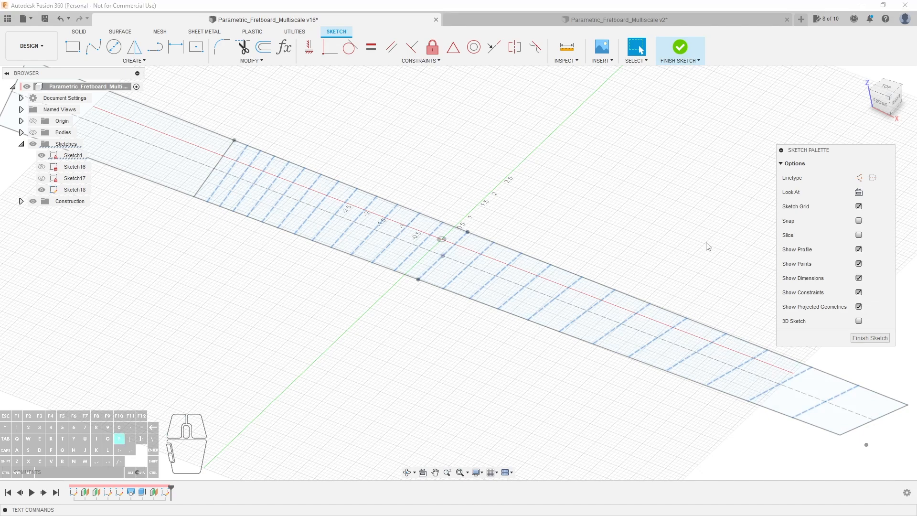
pyautogui.press('Return')
pyautogui.moveTo(510, 236)
pyautogui.keyDown('shift'); pyautogui.mouseDown(button='middle')
pyautogui.moveTo(588, 218)
pyautogui.moveTo(565, 256)
pyautogui.mouseUp(button='middle'); pyautogui.keyUp('shift')
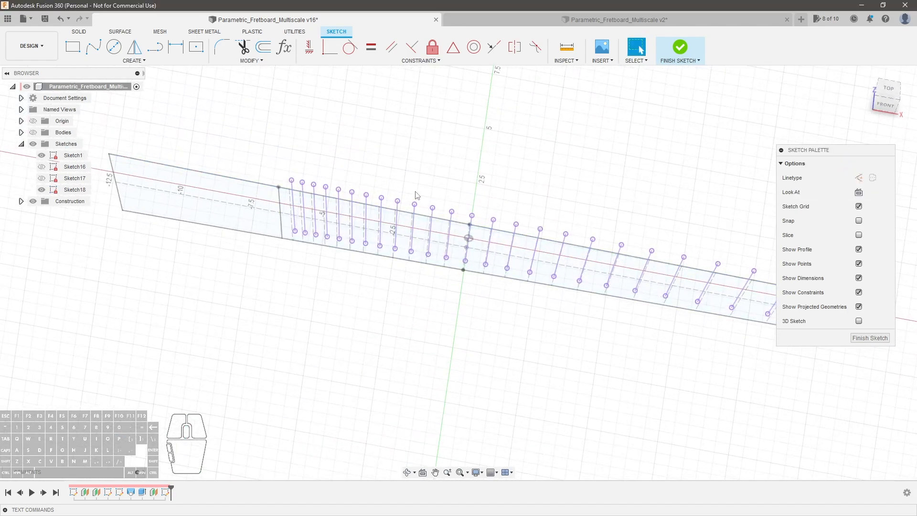
pyautogui.scroll(2, 266, 175)
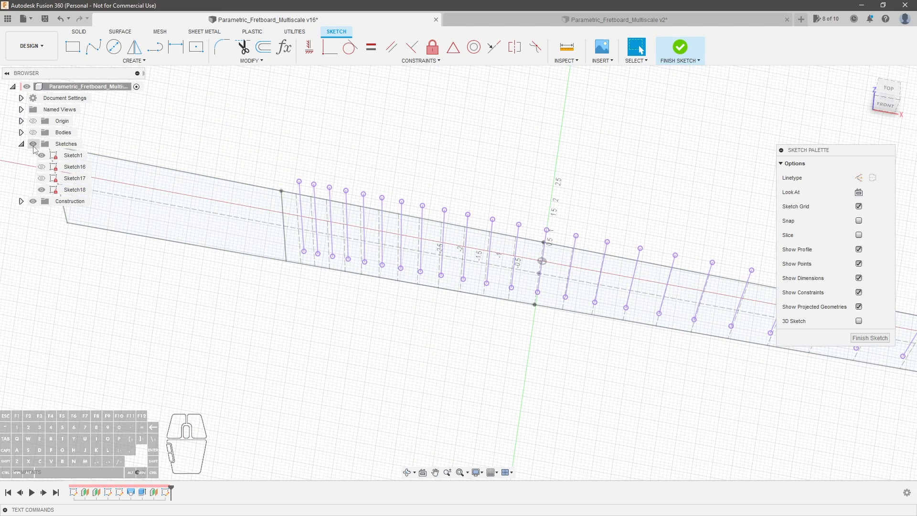
pyautogui.click(33, 144)
pyautogui.click(33, 133)
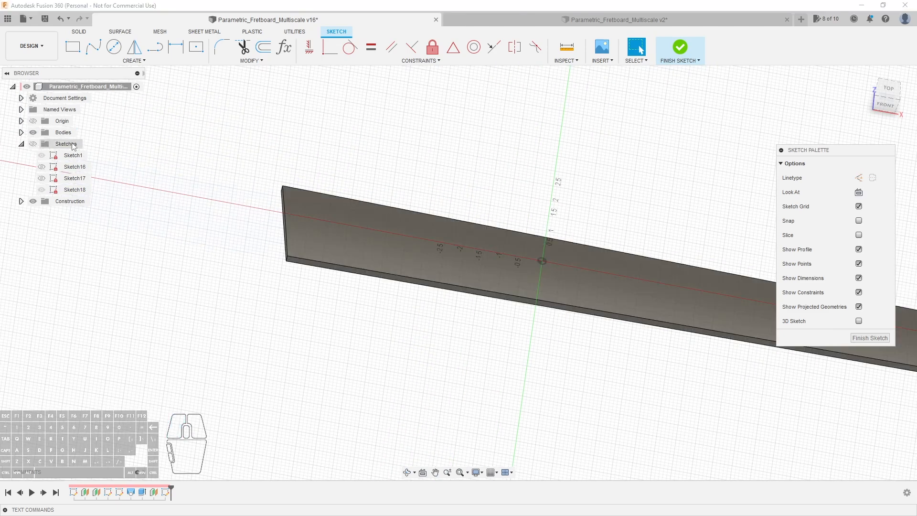
pyautogui.click(296, 190)
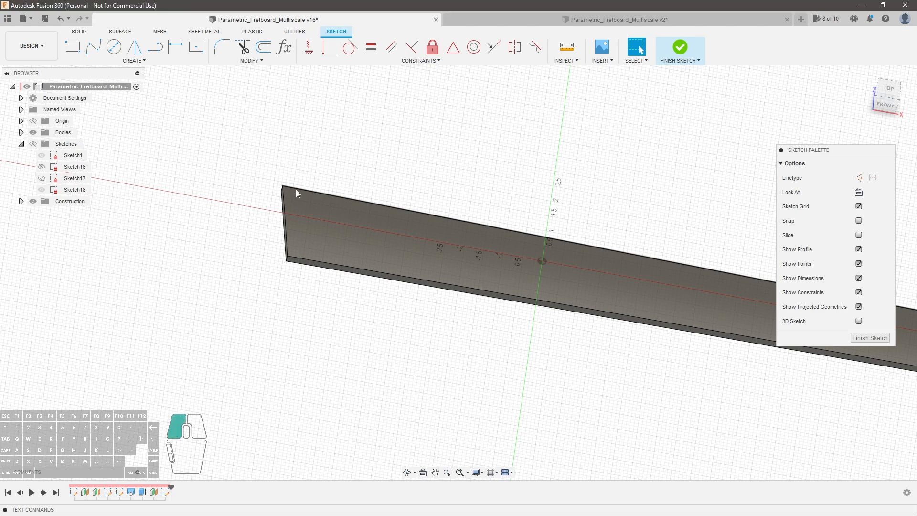
pyautogui.keyDown('ctrl'); pyautogui.click(349, 268); pyautogui.keyUp('ctrl')
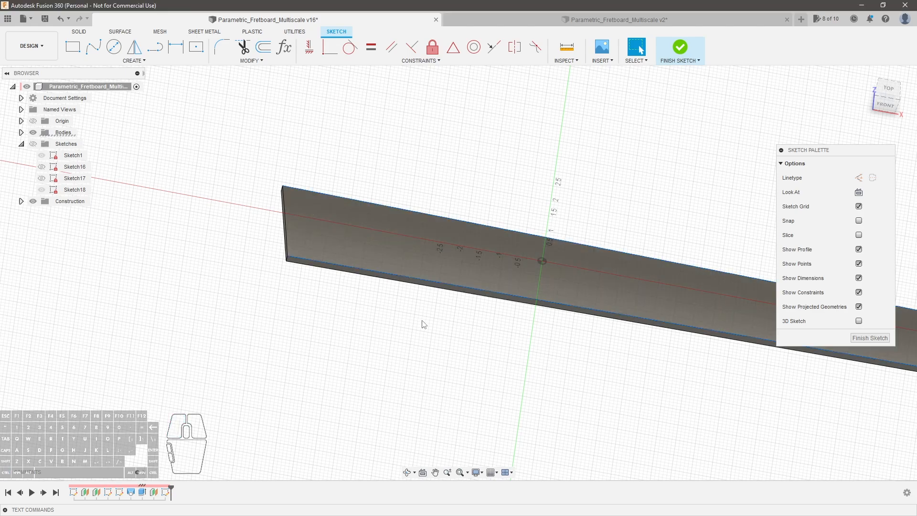
pyautogui.click(33, 144)
# Project the two long outline edges of Sketch1 into the current sketch
pyautogui.click(42, 155)
pyautogui.click(187, 159)
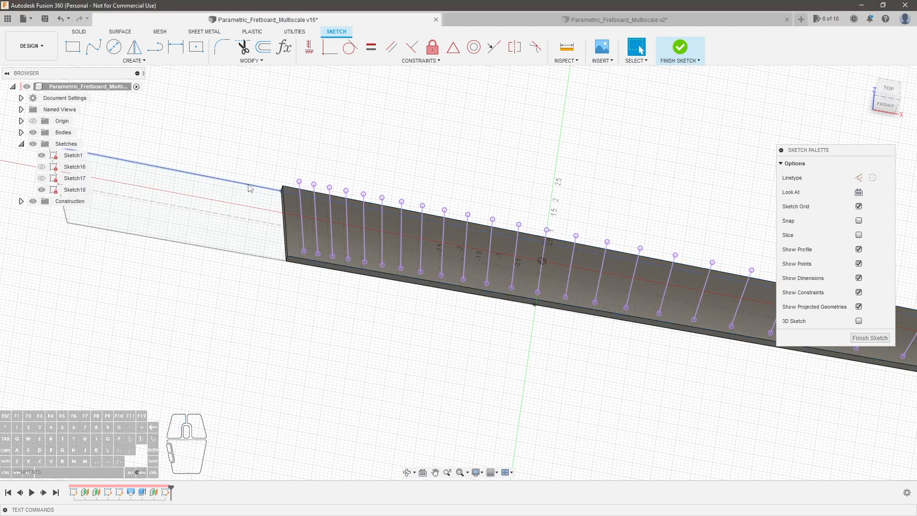
pyautogui.click(248, 188)
pyautogui.click(242, 254)
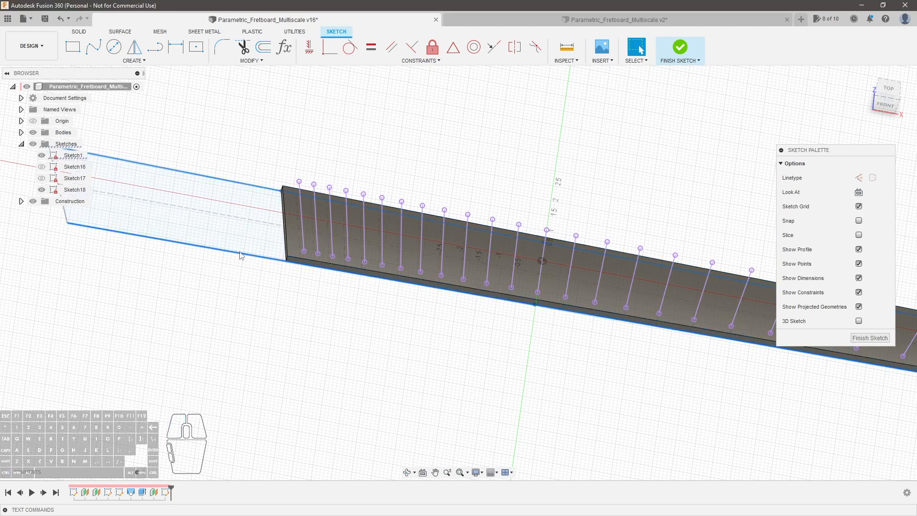
pyautogui.press('p')
pyautogui.press('Return')
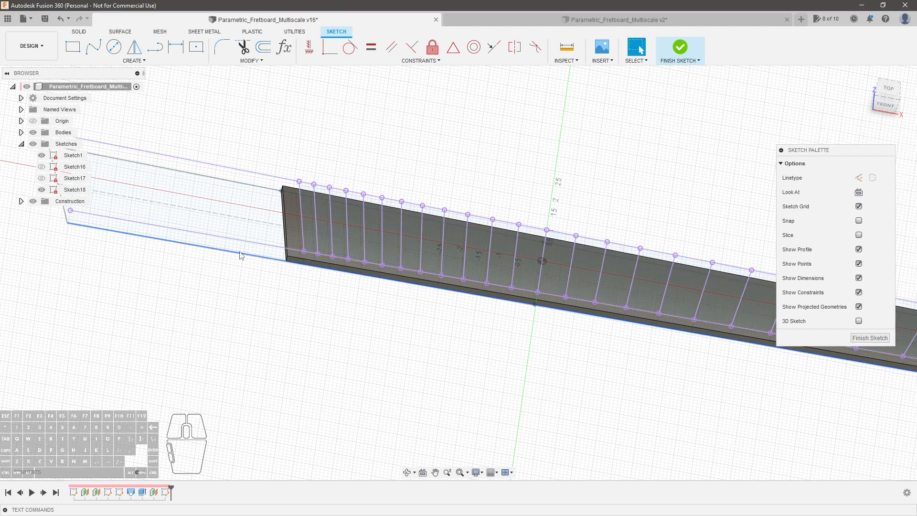
# Hide Sketch1 and the bodies, and convert all the projected fret lines and edges to construction lines
pyautogui.scroll(-4, 241, 254)
pyautogui.click(44, 192)
pyautogui.click(42, 189)
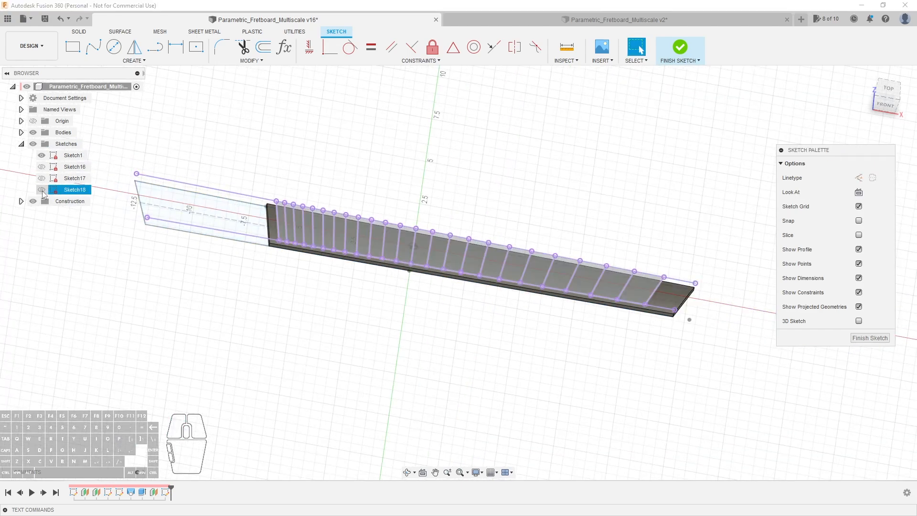
pyautogui.click(42, 190)
pyautogui.click(41, 156)
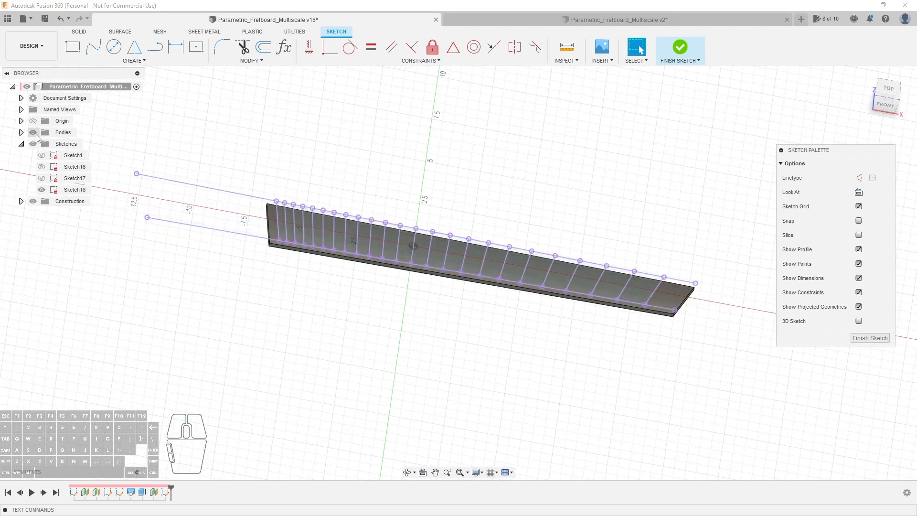
pyautogui.click(32, 133)
pyautogui.scroll(-2, 166, 156)
pyautogui.moveTo(166, 136); pyautogui.dragTo(636, 328)
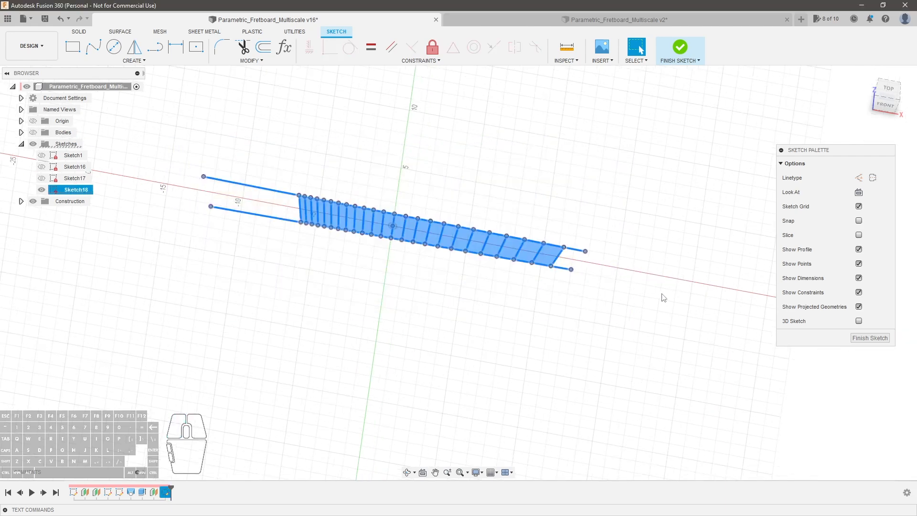
pyautogui.click(857, 178)
pyautogui.click(686, 194)
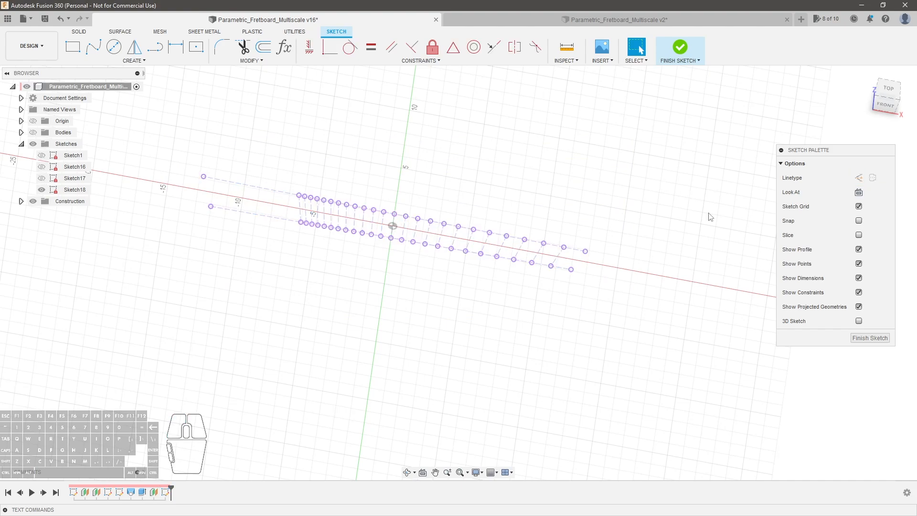
# Offset the two long projected edges outward, the far one by about 0.51 in and the near one by about 0.46 in
pyautogui.scroll(4, 368, 213)
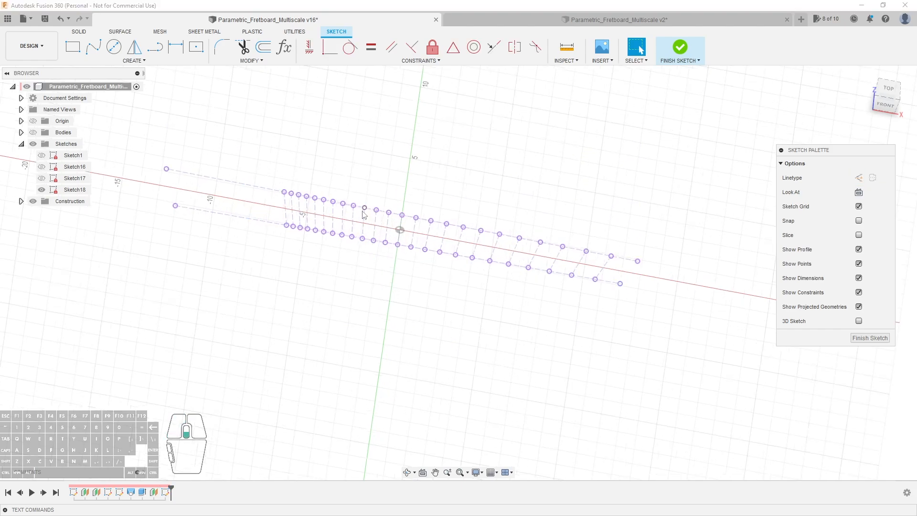
pyautogui.moveTo(350, 227)
pyautogui.mouseDown(button='middle')
pyautogui.moveTo(374, 210)
pyautogui.moveTo(405, 239)
pyautogui.mouseUp(button='middle')
pyautogui.scroll(-2, 664, 299)
pyautogui.scroll(2, 419, 259)
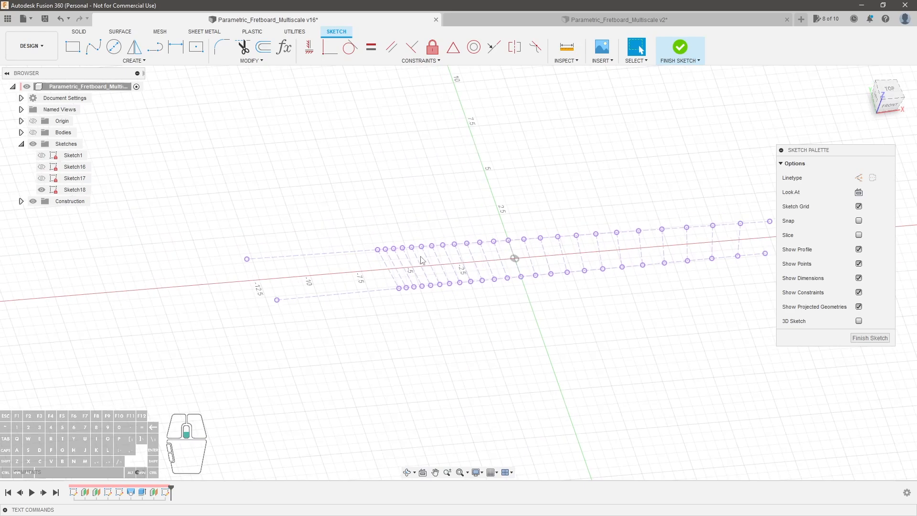
pyautogui.click(355, 250)
pyautogui.keyDown('ctrl'); pyautogui.click(375, 298); pyautogui.keyUp('ctrl')
pyautogui.scroll(-3, 313, 301)
pyautogui.scroll(4, 377, 294)
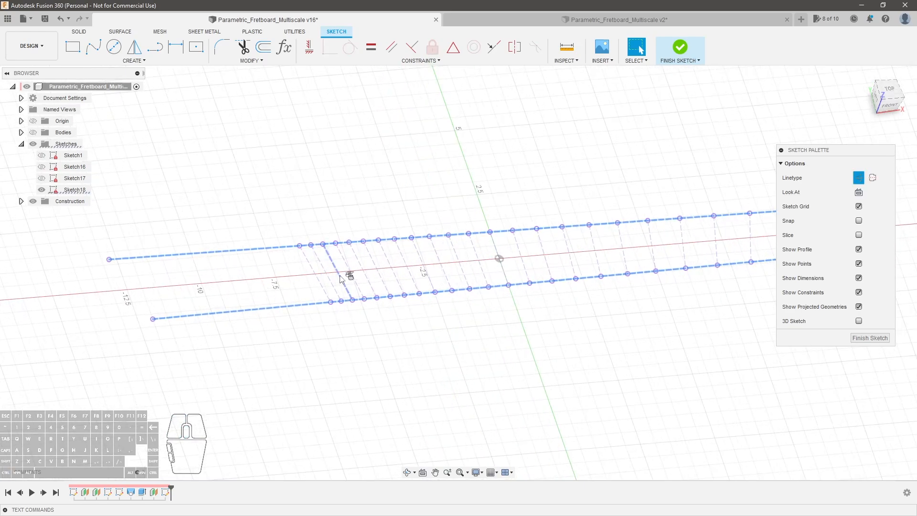
pyautogui.click(263, 48)
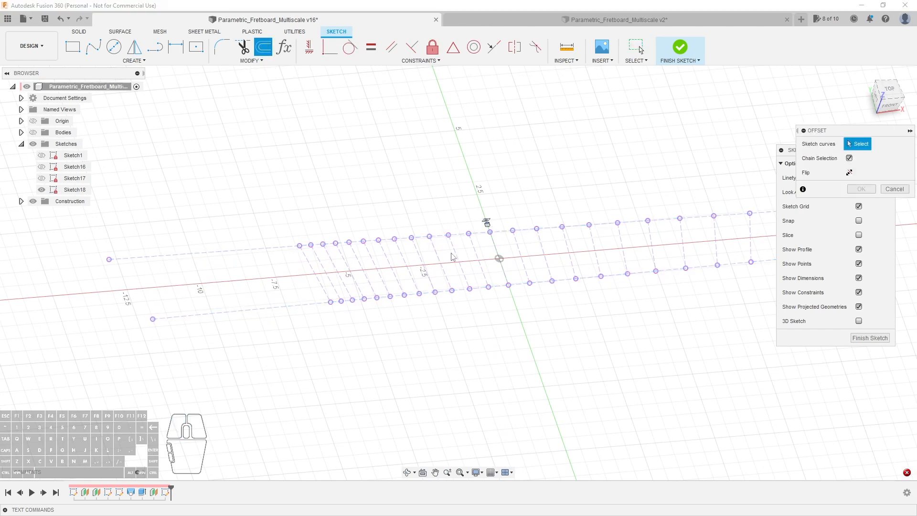
pyautogui.click(285, 252)
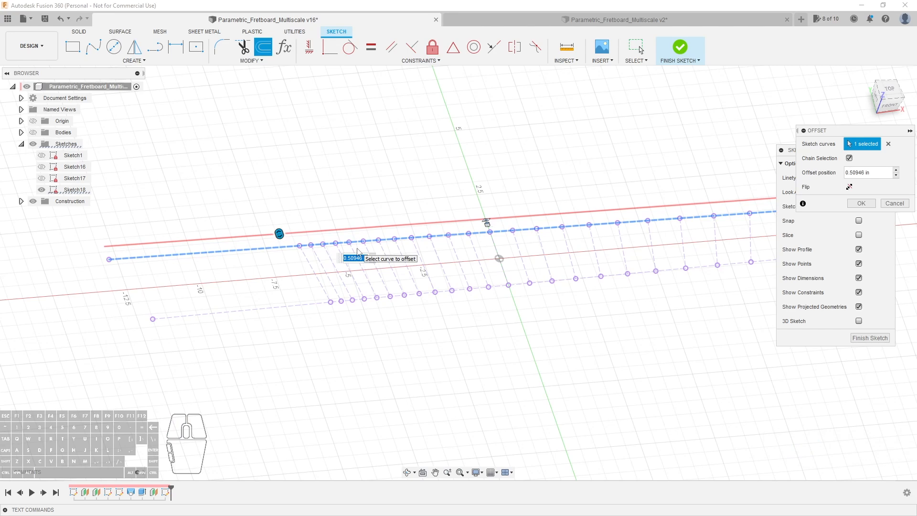
pyautogui.press('Return')
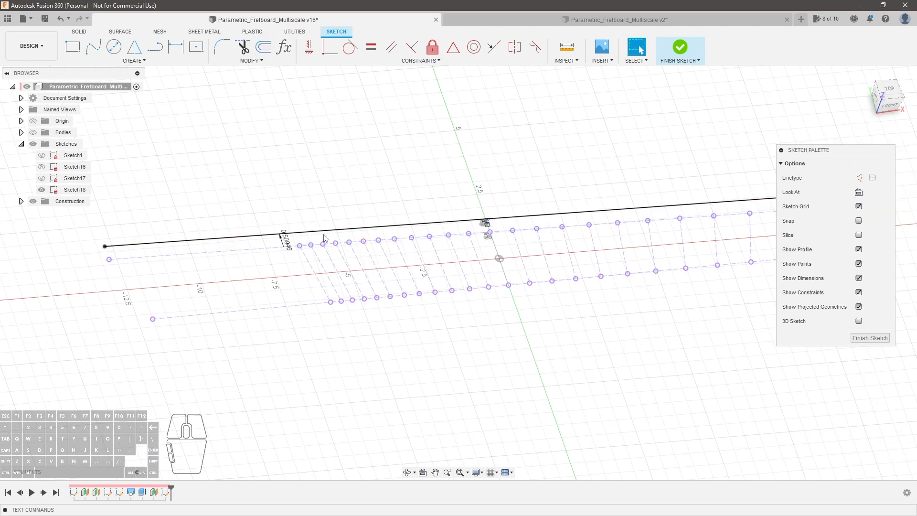
pyautogui.click(263, 47)
pyautogui.click(319, 308)
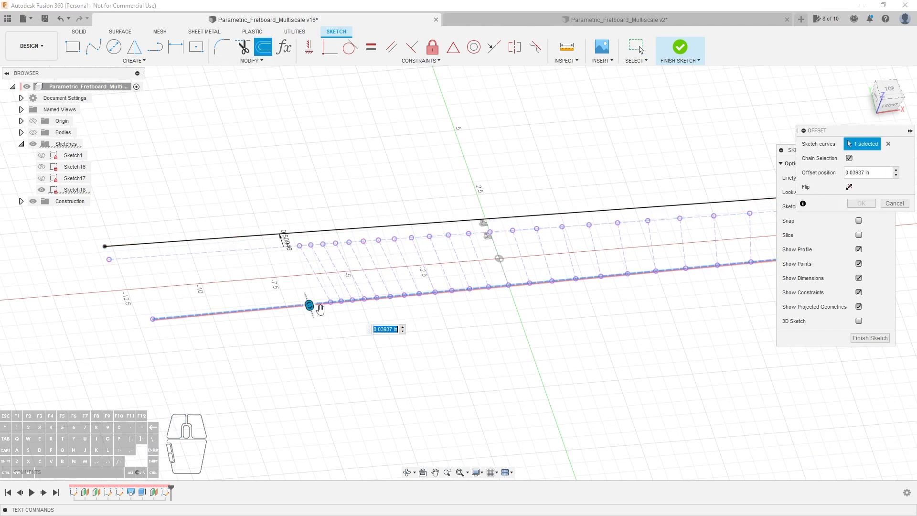
pyautogui.click(316, 315)
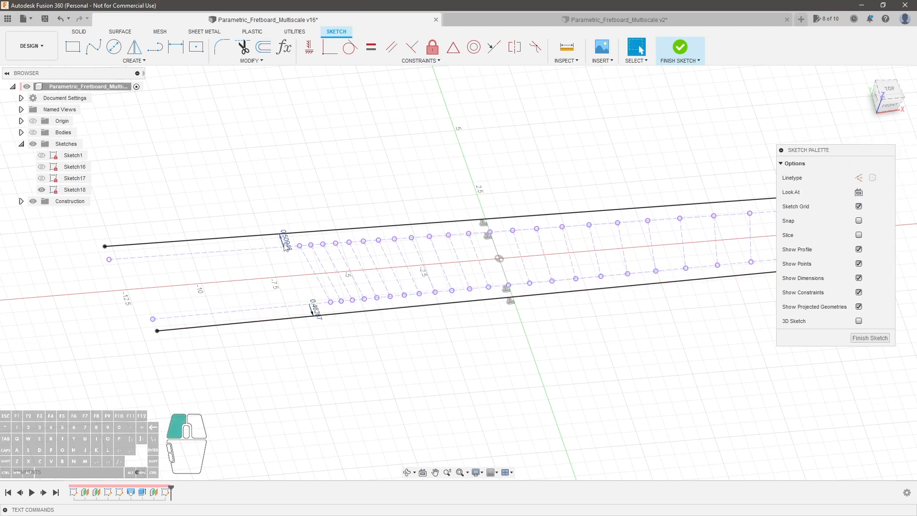
# Set the offset dimensions of both long edge lines to 0.375 in
pyautogui.doubleClick(315, 310)
pyautogui.press('Escape')
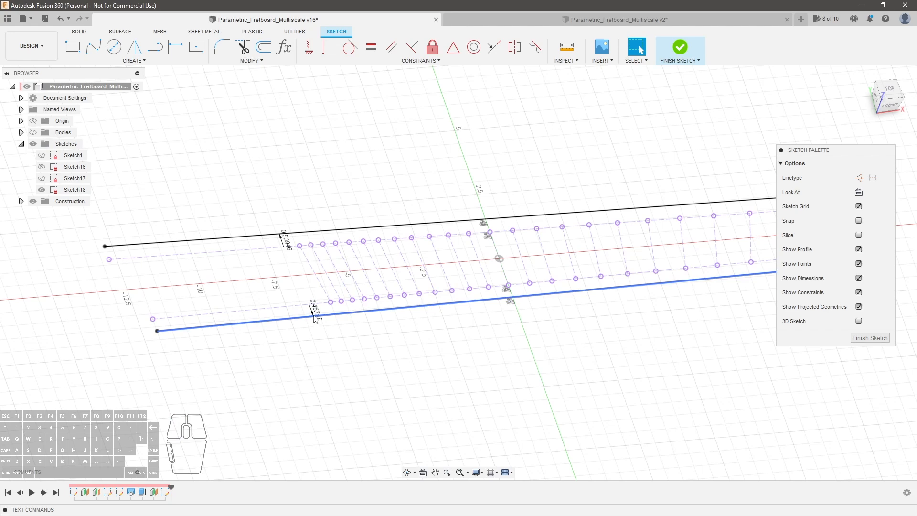
pyautogui.doubleClick(319, 311)
pyautogui.write('.3')
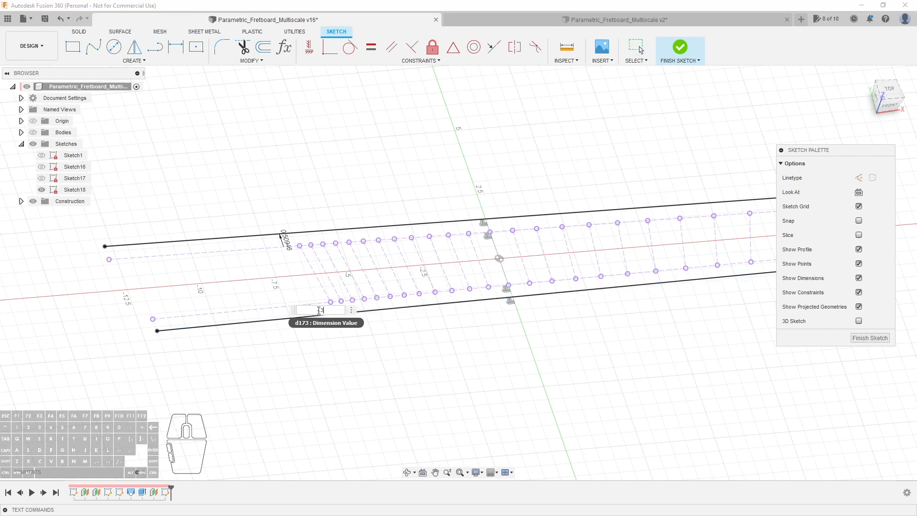
pyautogui.write('75')
pyautogui.press('Return')
pyautogui.doubleClick(288, 242)
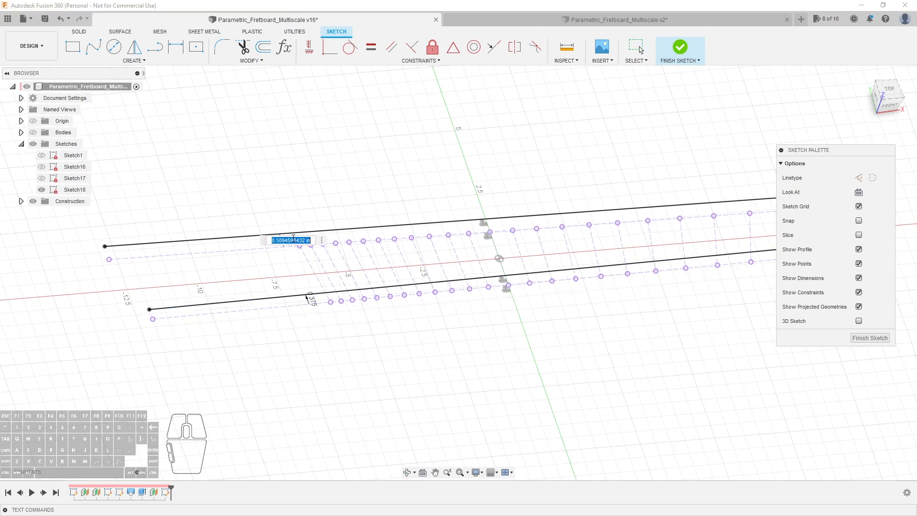
pyautogui.press('BackSpace')
pyautogui.write('.375')
pyautogui.press('Return')
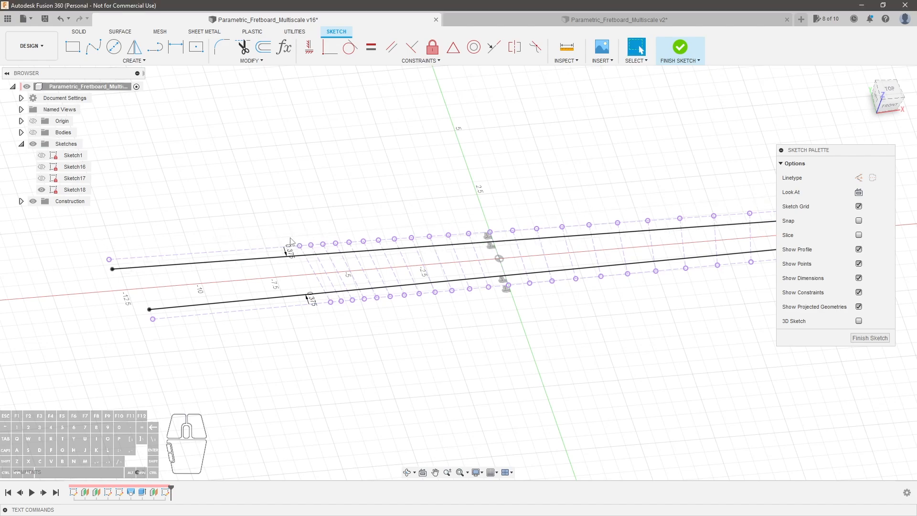
pyautogui.scroll(5, 282, 296)
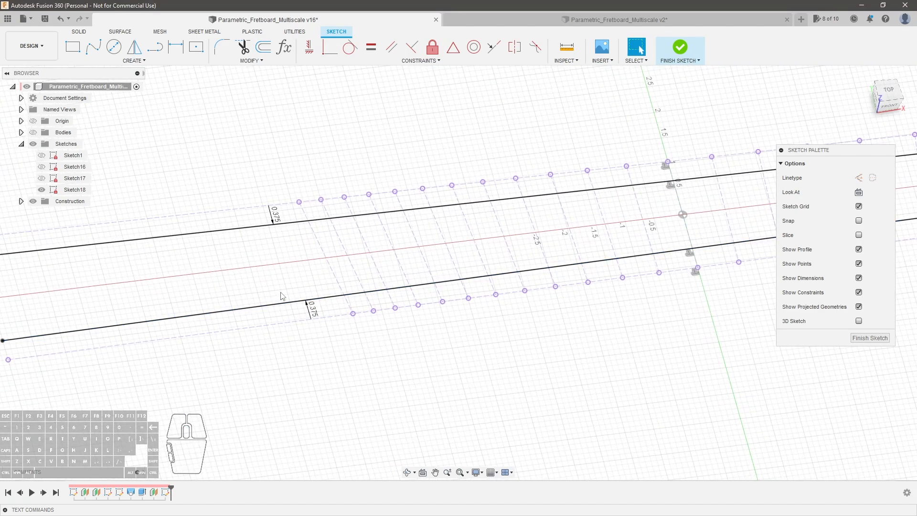
# Link the far long edge's offset dimension to the Tang_Offset parameter
pyautogui.doubleClick(275, 217)
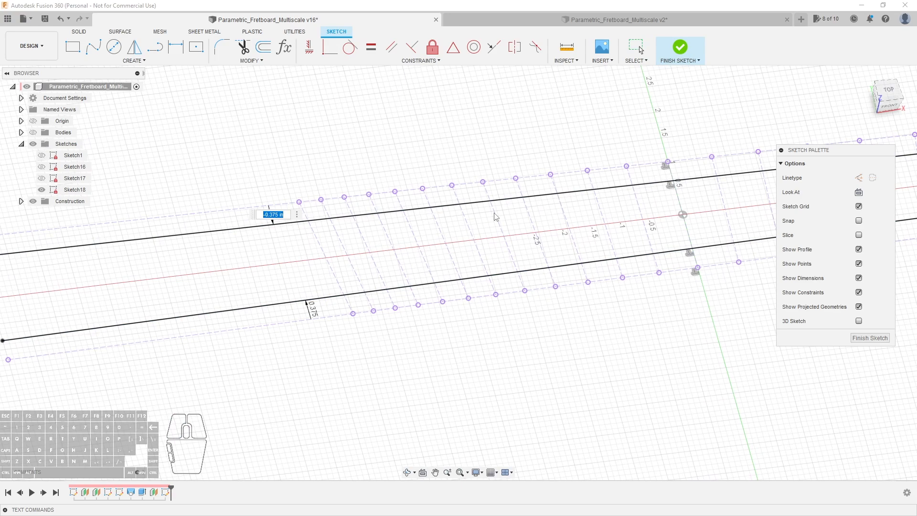
pyautogui.write('fret')
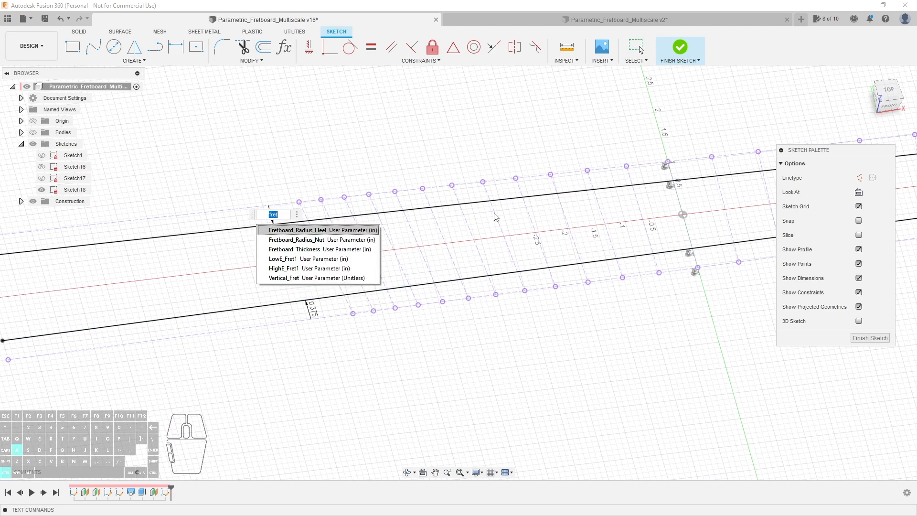
pyautogui.press('BackSpace')
pyautogui.press('BackSpace')
pyautogui.press('BackSpace')
pyautogui.press('BackSpace')
pyautogui.write('tang')
pyautogui.press('Down')
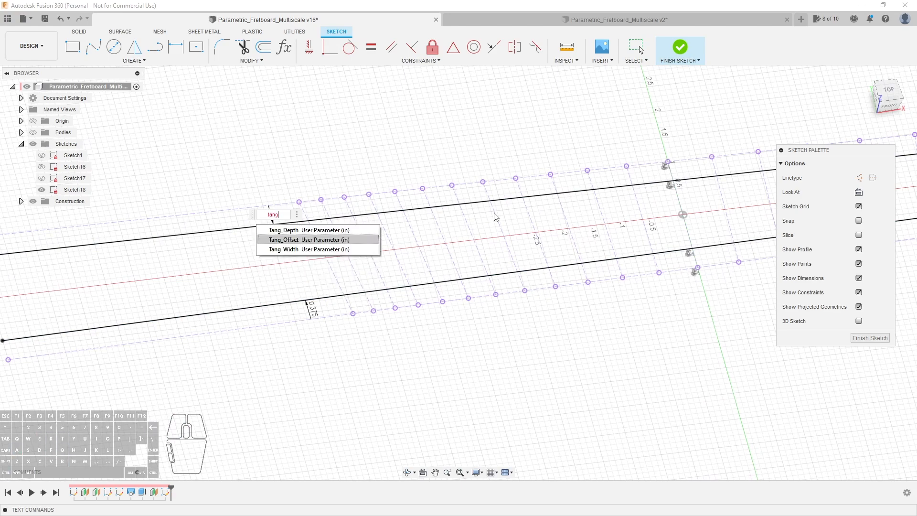
pyautogui.press('Return')
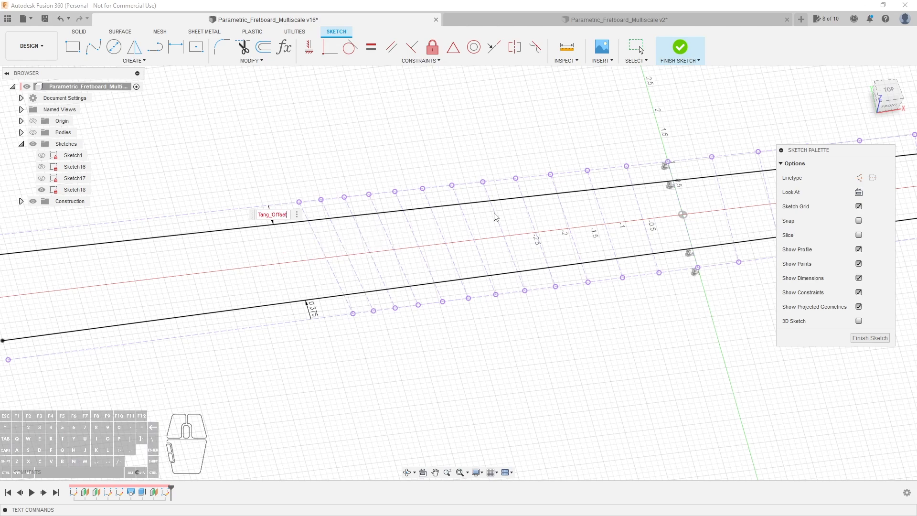
pyautogui.press('Return')
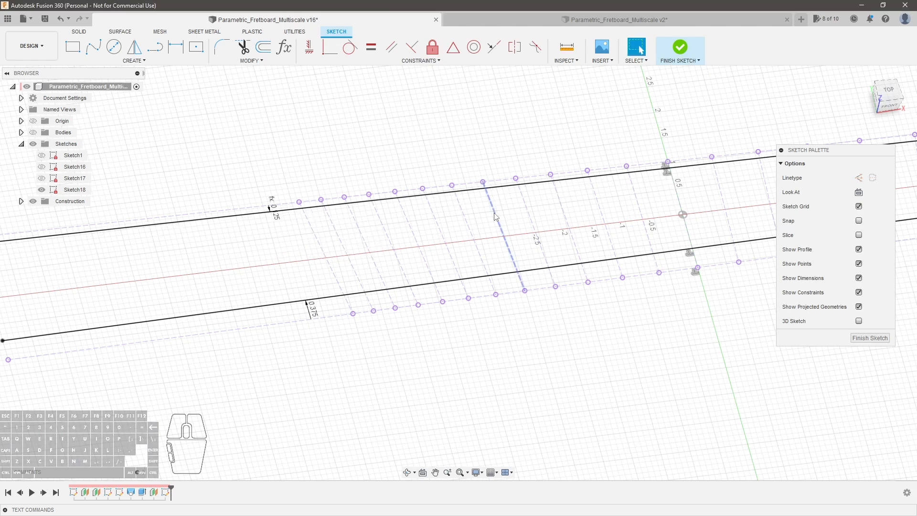
# Drive the near long edge's offset dimension with the same Tang_Offset parameter
pyautogui.doubleClick(311, 309)
pyautogui.write('tang')
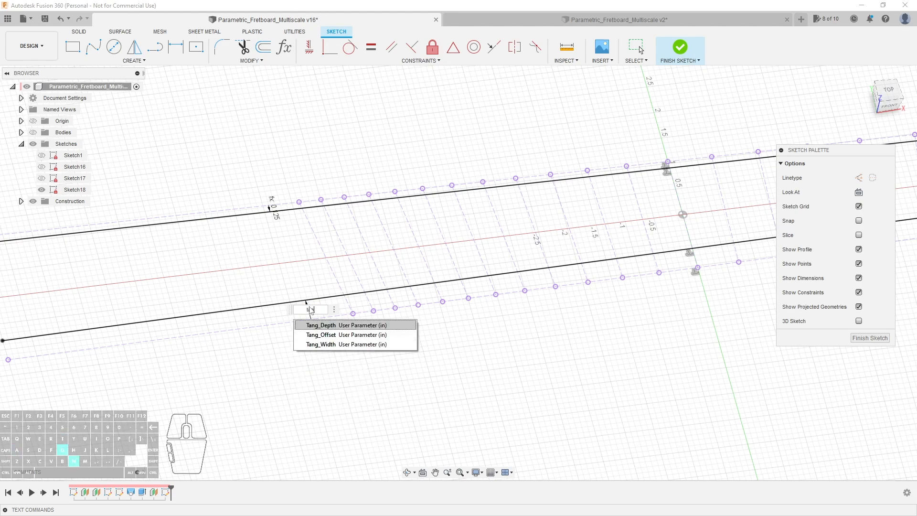
pyautogui.press('Return')
pyautogui.press('Return')
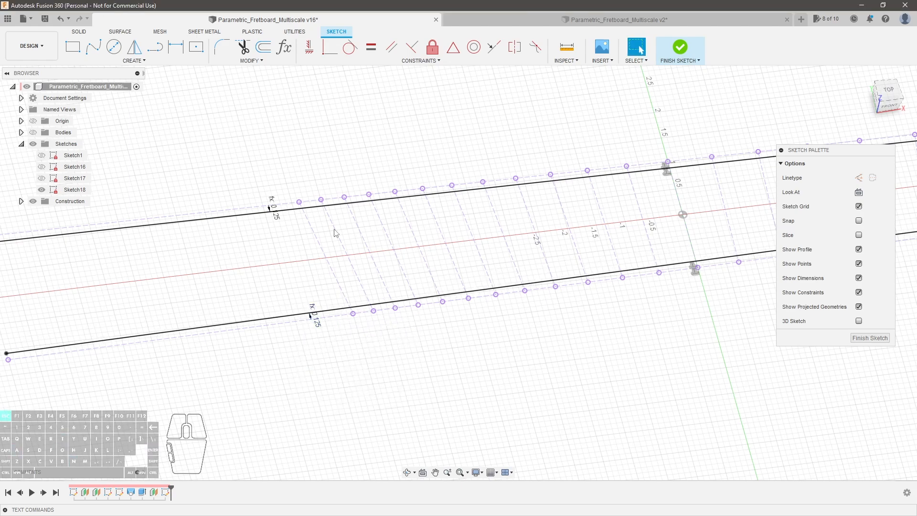
# Draw a solid line over every projected fret line, each spanning between the two offset edge lines
pyautogui.scroll(2, 334, 229)
pyautogui.click(155, 47)
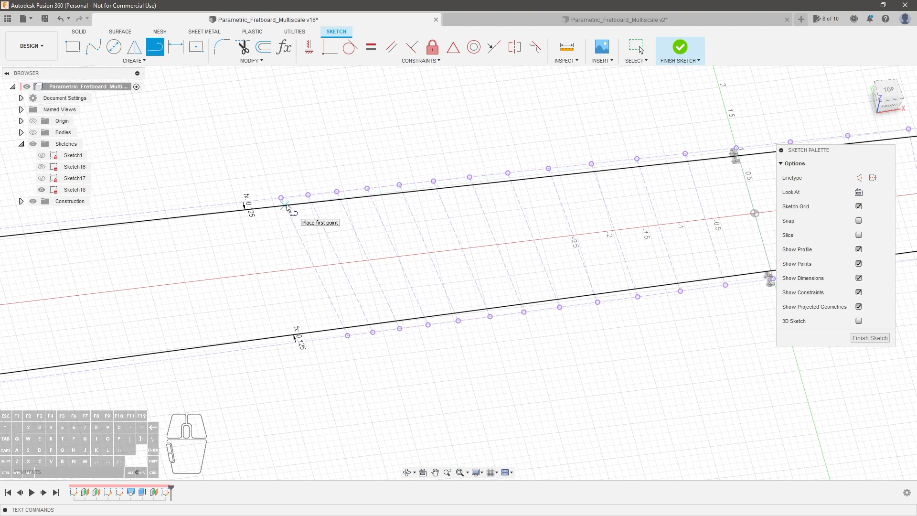
pyautogui.click(286, 206)
pyautogui.click(429, 191)
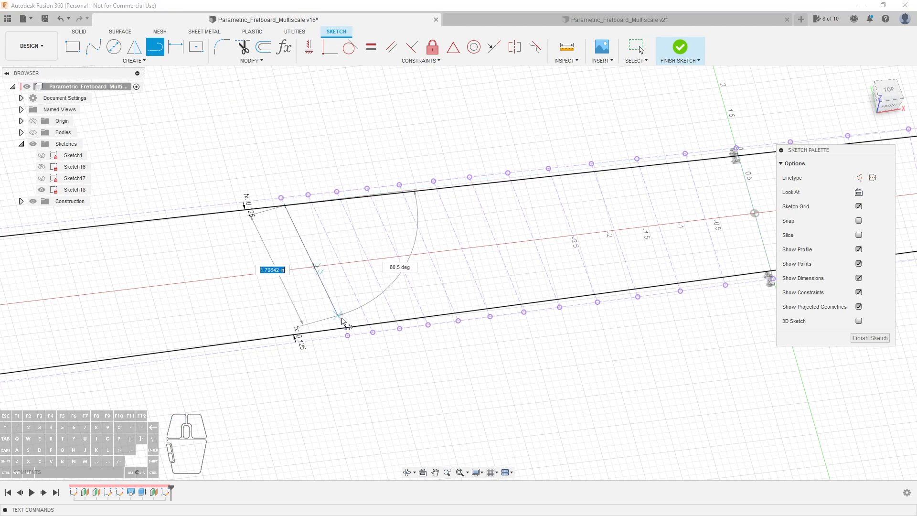
pyautogui.click(347, 332)
pyautogui.click(312, 203)
pyautogui.click(369, 324)
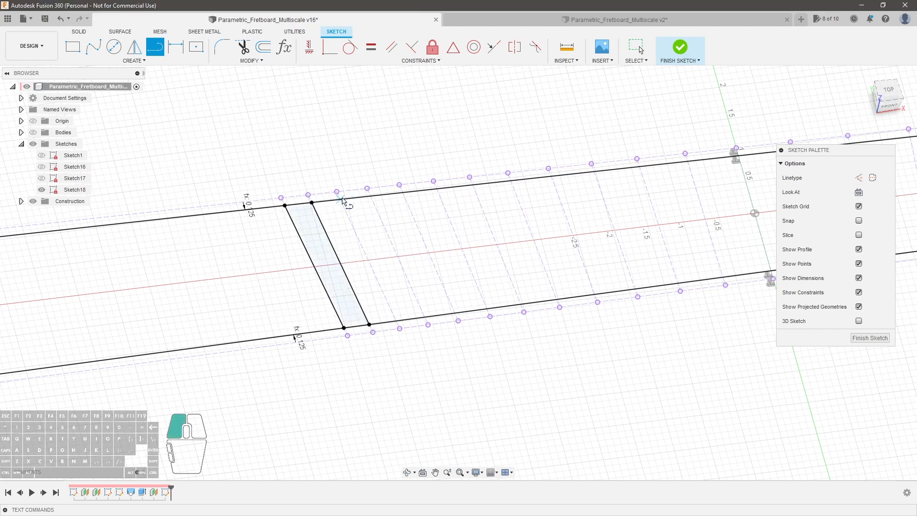
pyautogui.click(341, 200)
pyautogui.click(396, 321)
pyautogui.click(370, 196)
pyautogui.click(425, 317)
pyautogui.click(402, 193)
pyautogui.click(455, 313)
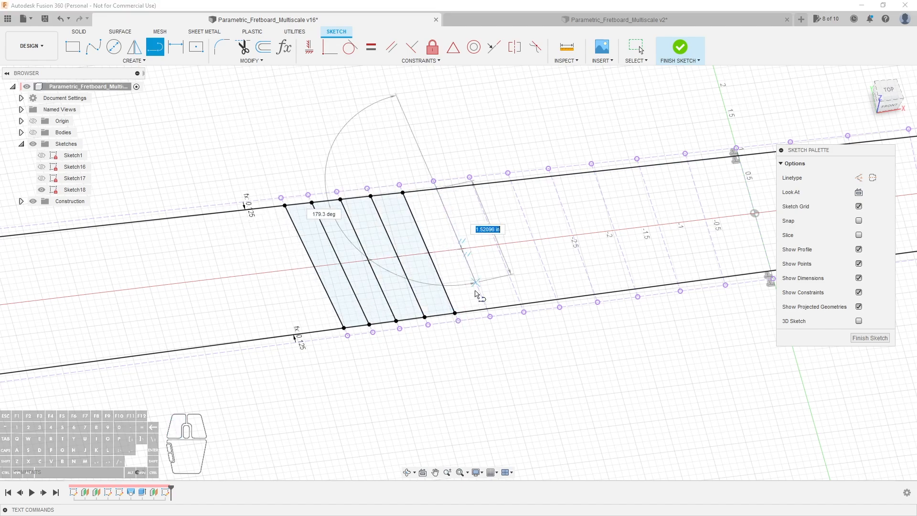
pyautogui.click(487, 309)
pyautogui.click(473, 185)
pyautogui.click(521, 304)
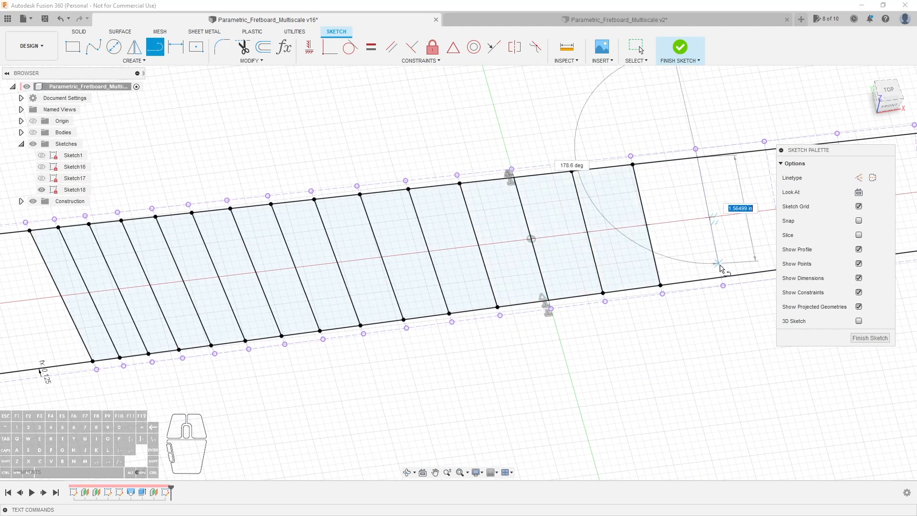
pyautogui.click(682, 251)
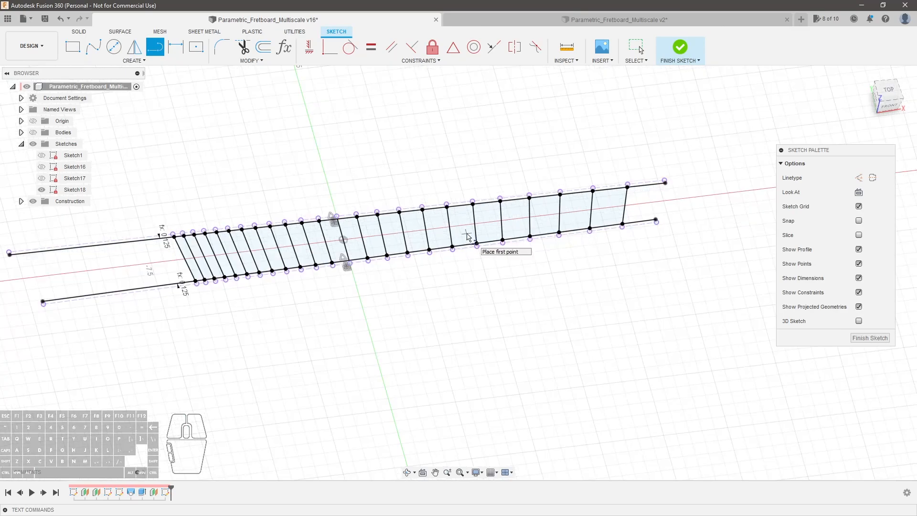
pyautogui.scroll(2, 640, 268)
pyautogui.scroll(-3, 436, 251)
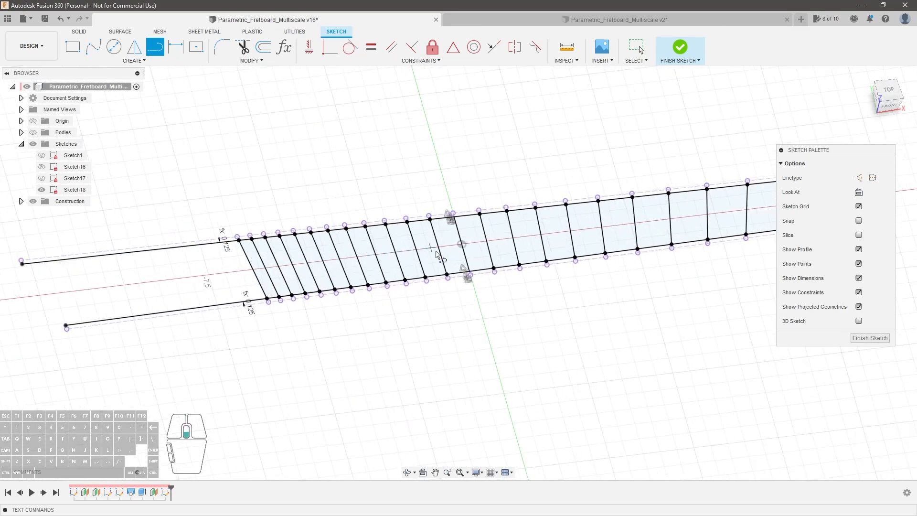
pyautogui.moveTo(613, 295)
pyautogui.keyDown('shift'); pyautogui.mouseDown(button='middle')
pyautogui.moveTo(618, 268)
pyautogui.moveTo(624, 287)
pyautogui.moveTo(383, 228)
pyautogui.mouseUp(button='middle'); pyautogui.keyUp('shift')
pyautogui.press('Escape')
# Convert the two long offset edge lines to construction lines
pyautogui.scroll(2, 406, 225)
pyautogui.scroll(-4, 361, 227)
pyautogui.click(301, 251)
pyautogui.keyDown('shift'); pyautogui.click(295, 358); pyautogui.keyUp('shift')
pyautogui.press('x')
pyautogui.click(279, 167)
pyautogui.scroll(2, 312, 161)
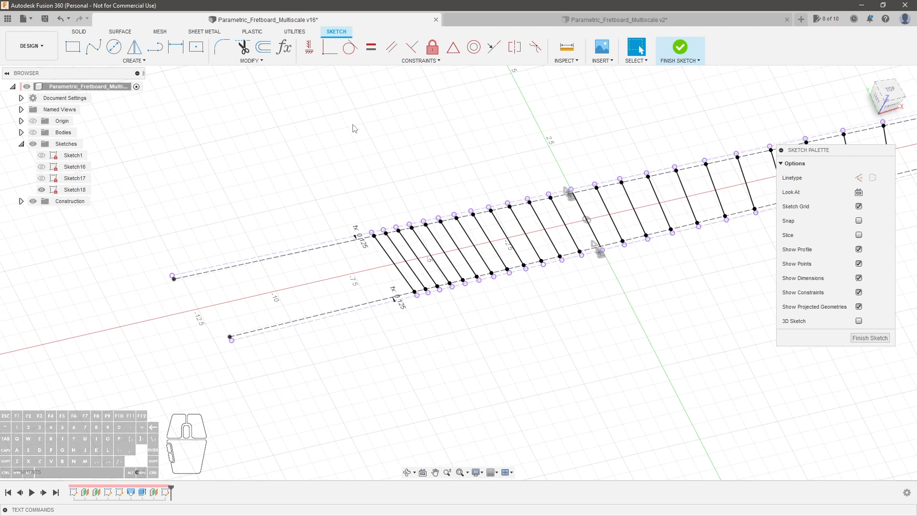
pyautogui.click(79, 31)
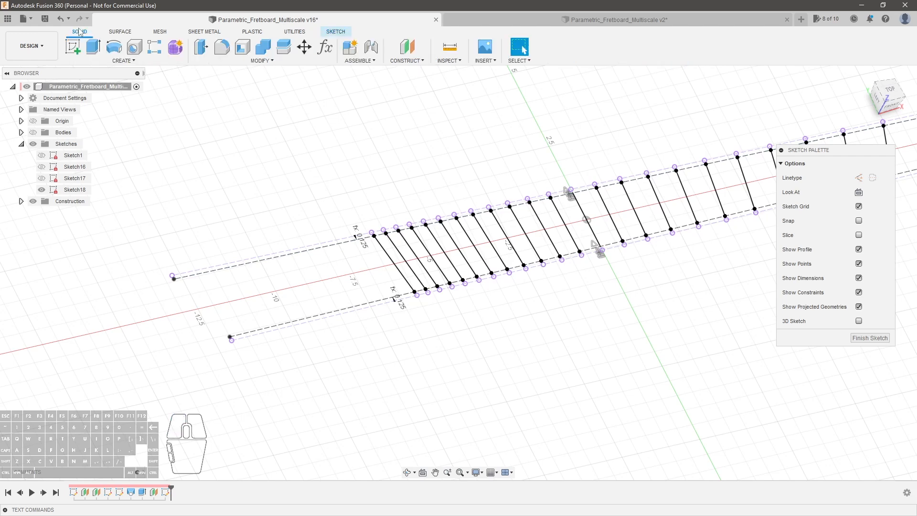
pyautogui.click(94, 48)
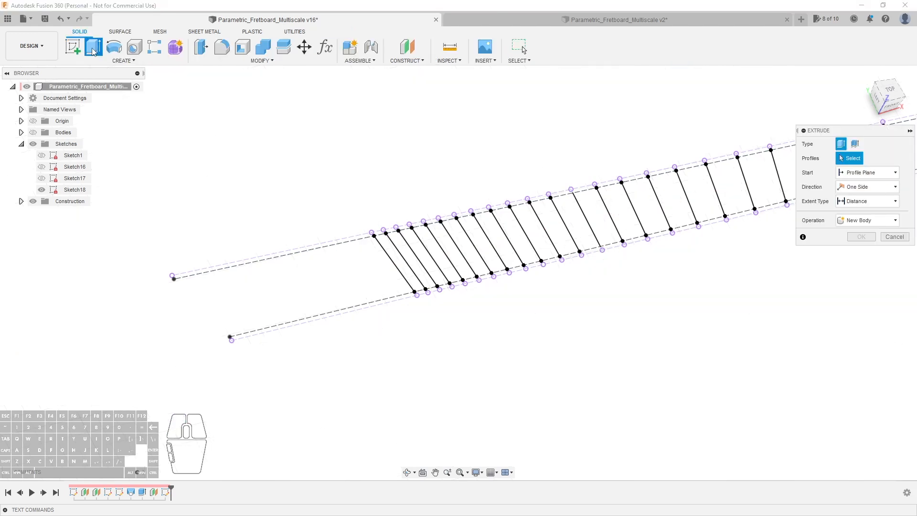
pyautogui.click(32, 132)
pyautogui.scroll(-2, 546, 252)
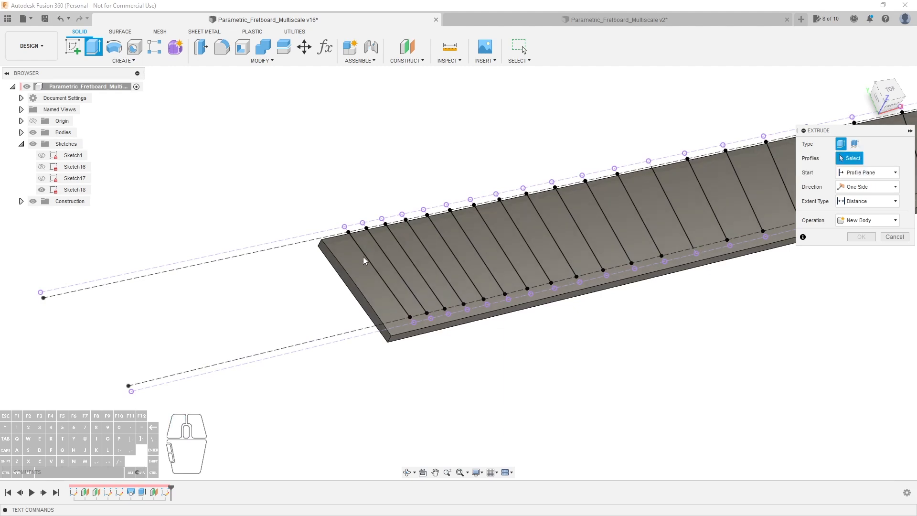
pyautogui.click(33, 133)
pyautogui.scroll(-4, 389, 204)
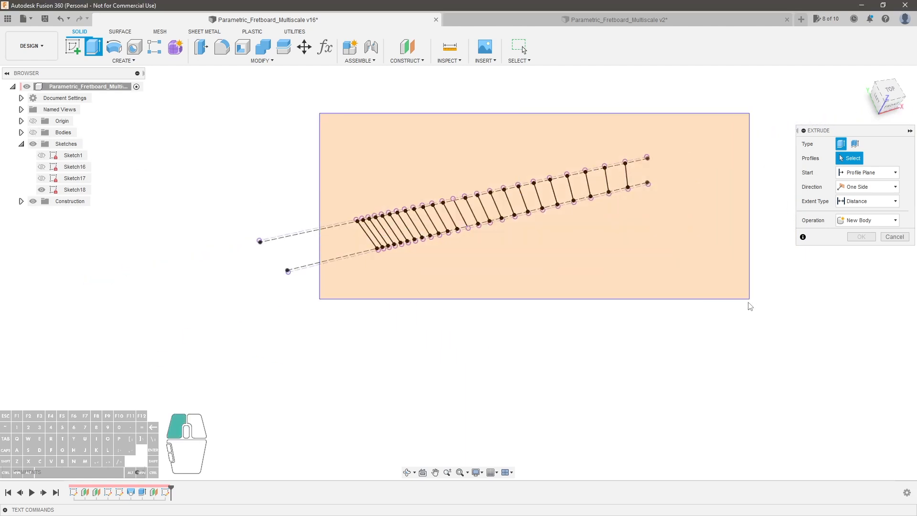
pyautogui.click(894, 237)
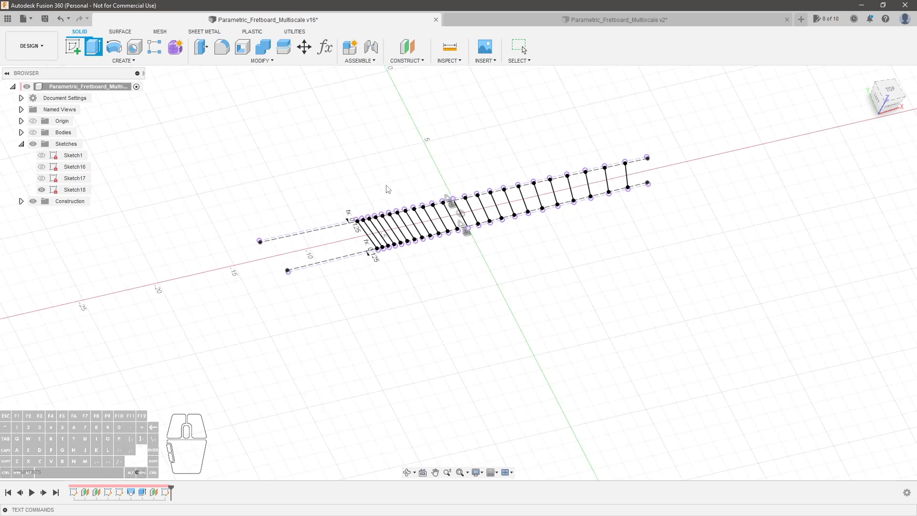
pyautogui.scroll(-3, 308, 183)
pyautogui.press('Escape')
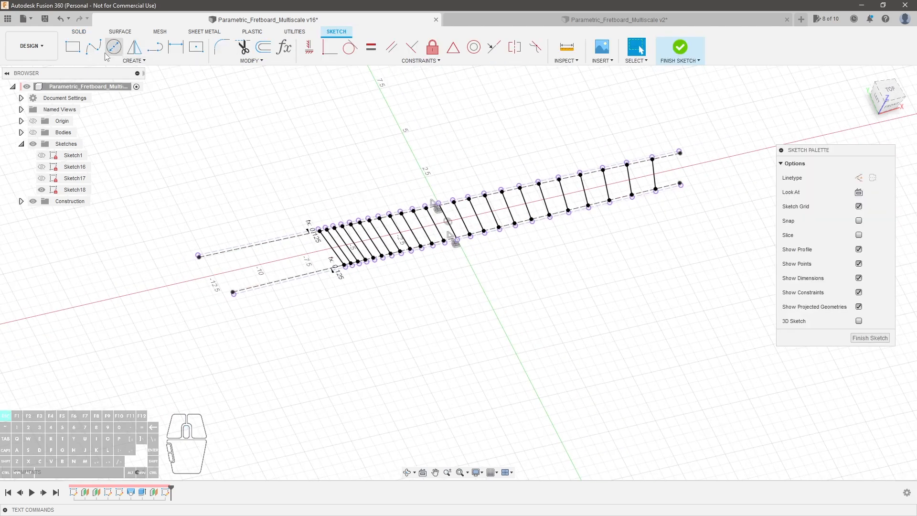
# Start a thin extrude with all 24 fret lines as profiles and show the fretboard body
pyautogui.click(79, 31)
pyautogui.click(93, 46)
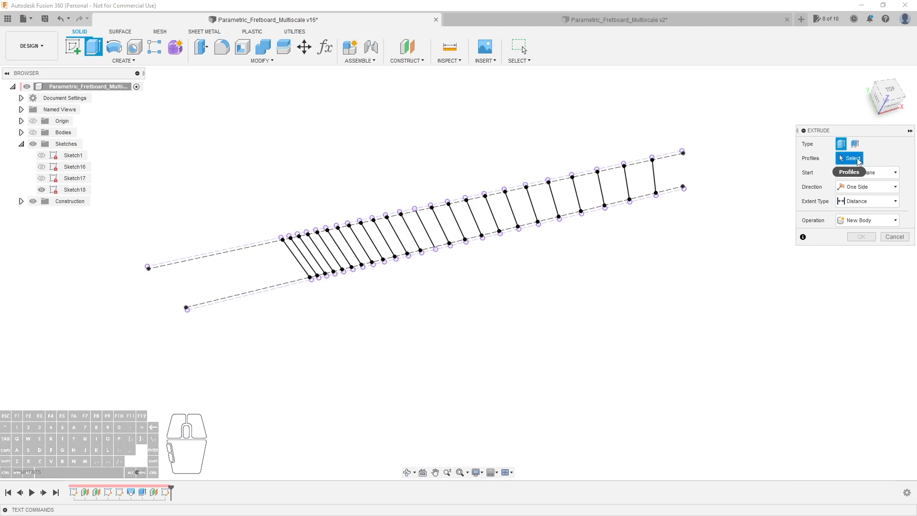
pyautogui.click(855, 144)
pyautogui.moveTo(236, 109); pyautogui.dragTo(759, 293)
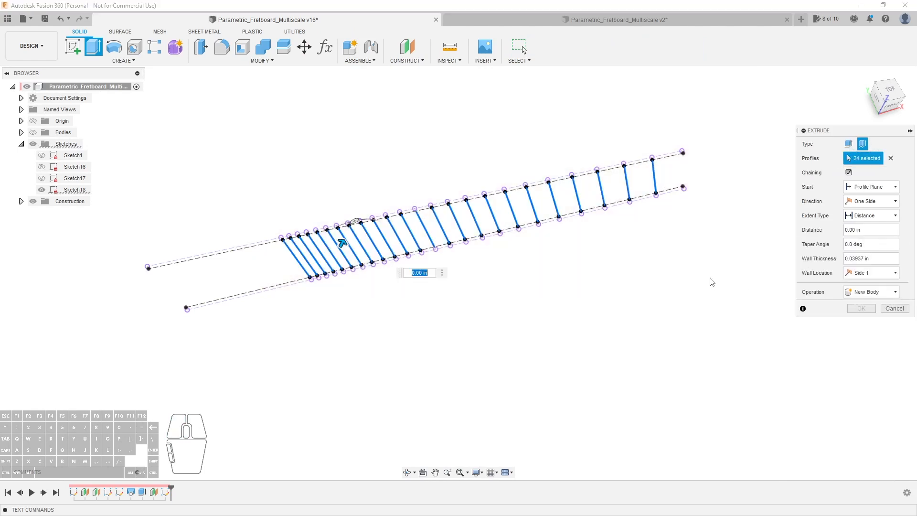
pyautogui.scroll(-1, 292, 252)
pyautogui.click(33, 132)
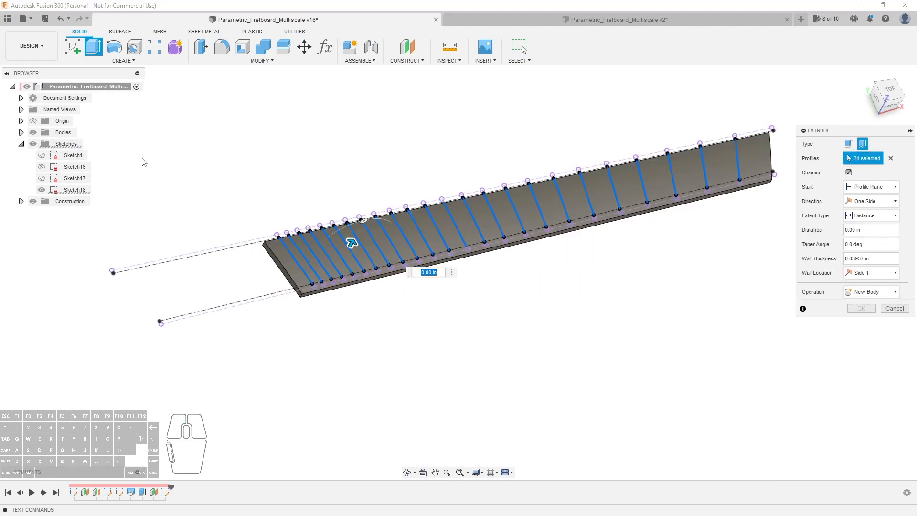
# Try cutting the thin extrusion about 0.46 in down from the sketch plane into the fretboard, and inspect the preview
pyautogui.scroll(-3, 316, 264)
pyautogui.moveTo(374, 233); pyautogui.dragTo(364, 250)
pyautogui.keyDown('shift'); pyautogui.moveTo(462, 325); pyautogui.dragTo(487, 297, button='middle'); pyautogui.keyUp('shift')
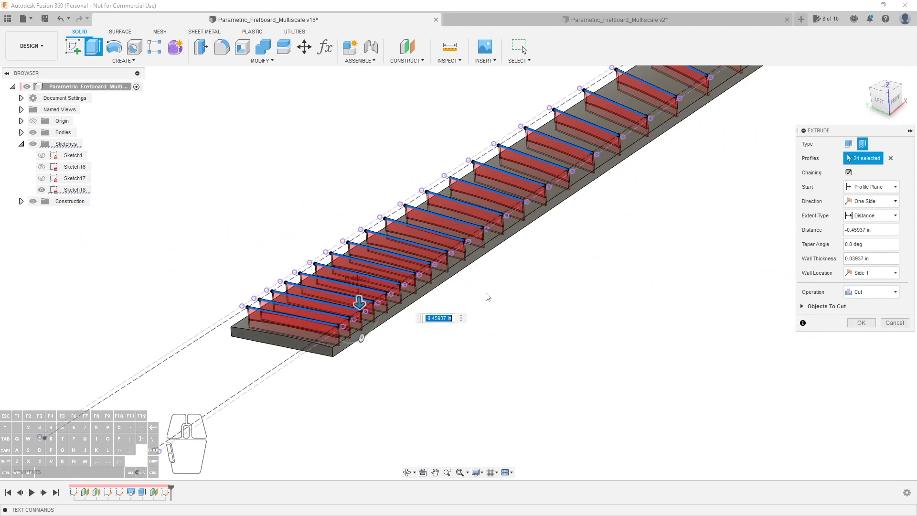
pyautogui.scroll(3, 488, 296)
pyautogui.scroll(-1, 385, 334)
pyautogui.scroll(-4, 387, 338)
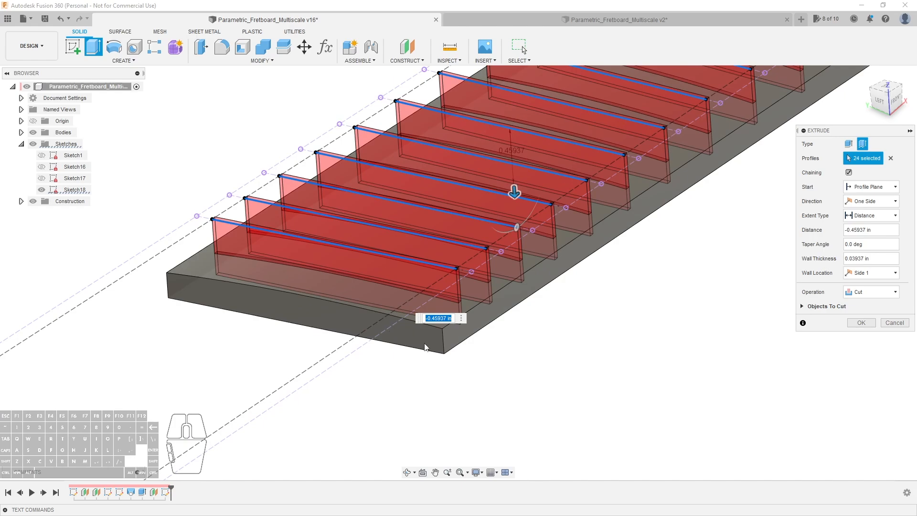
pyautogui.keyDown('shift'); pyautogui.moveTo(569, 348); pyautogui.dragTo(621, 316, button='middle'); pyautogui.keyUp('shift')
pyautogui.keyDown('shift'); pyautogui.moveTo(257, 290); pyautogui.dragTo(300, 301, button='middle'); pyautogui.keyUp('shift')
pyautogui.scroll(3, 299, 301)
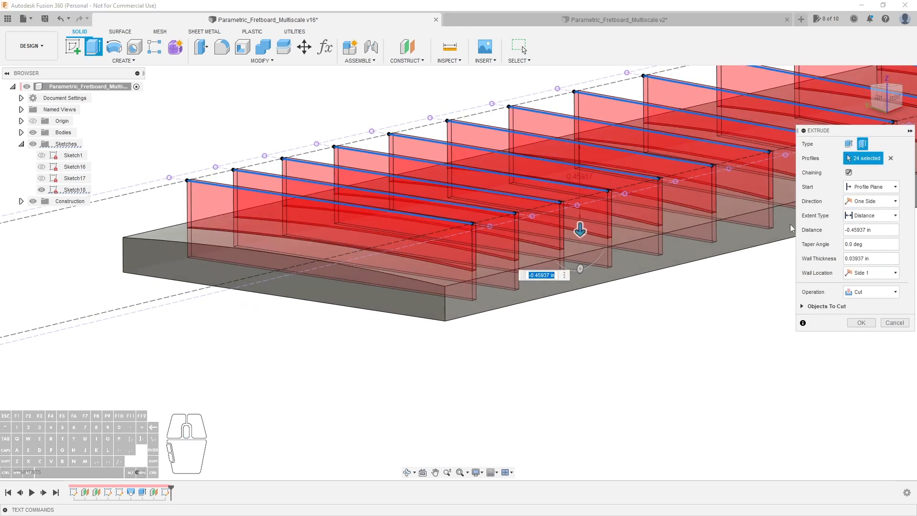
# Set the thin extrusion's extent to To Object, ending at the fretboard's curved top face
pyautogui.click(895, 217)
pyautogui.click(878, 239)
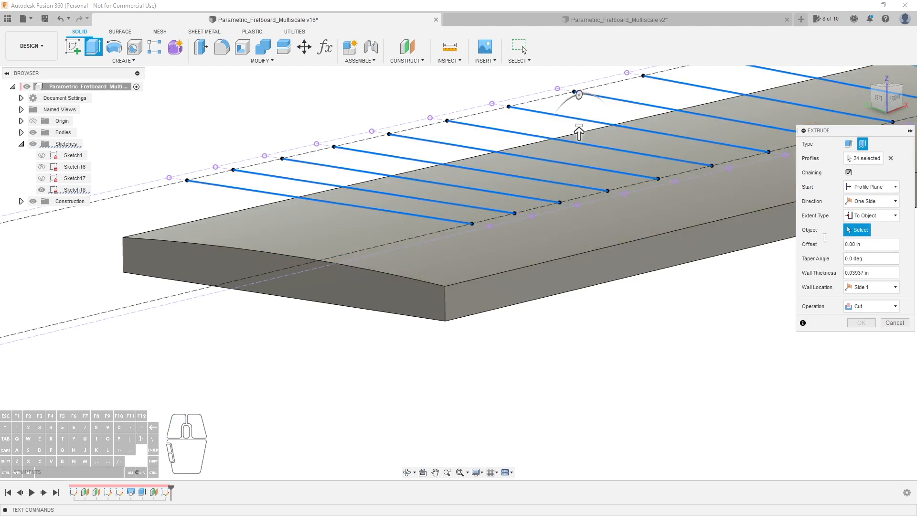
pyautogui.click(497, 250)
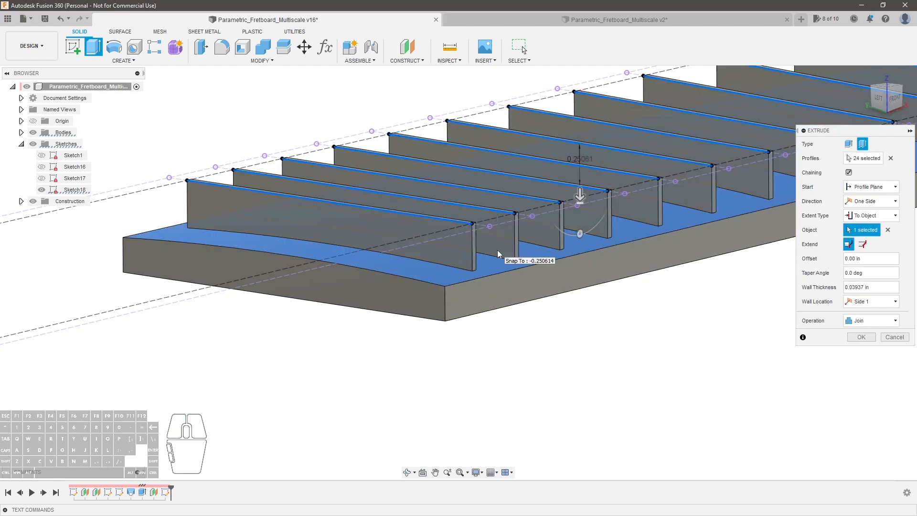
# Offset the extrusion's end from the curved face by -Tang_Depth and finish cutting the fret slots
pyautogui.click(849, 259)
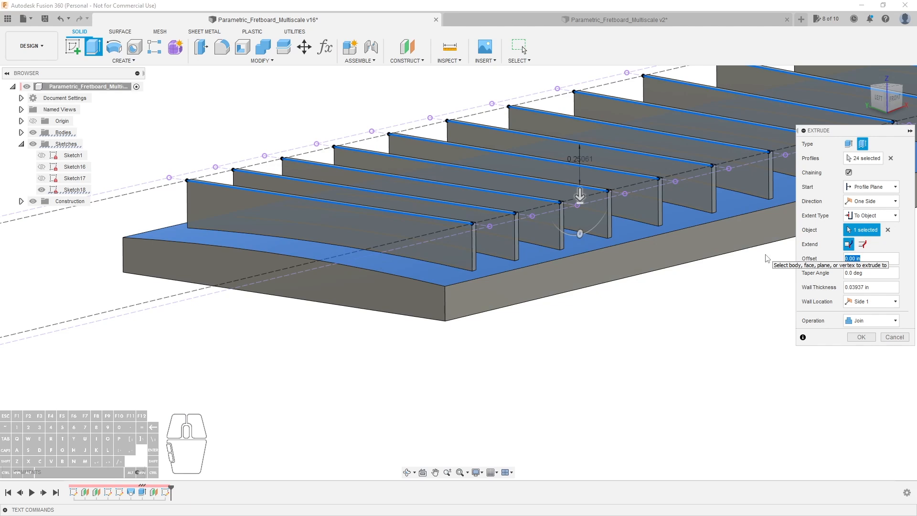
pyautogui.write('tang')
pyautogui.press('BackSpace')
pyautogui.press('BackSpace')
pyautogui.press('BackSpace')
pyautogui.press('BackSpace')
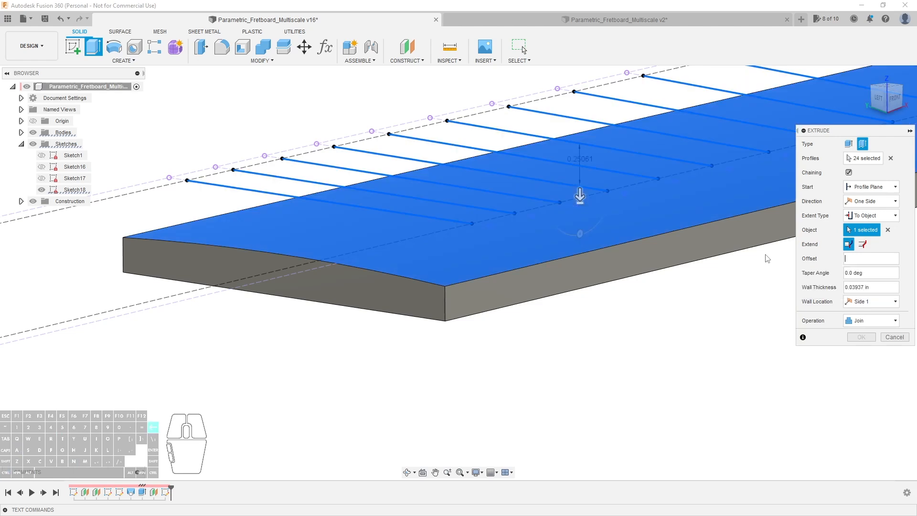
pyautogui.write('-tang')
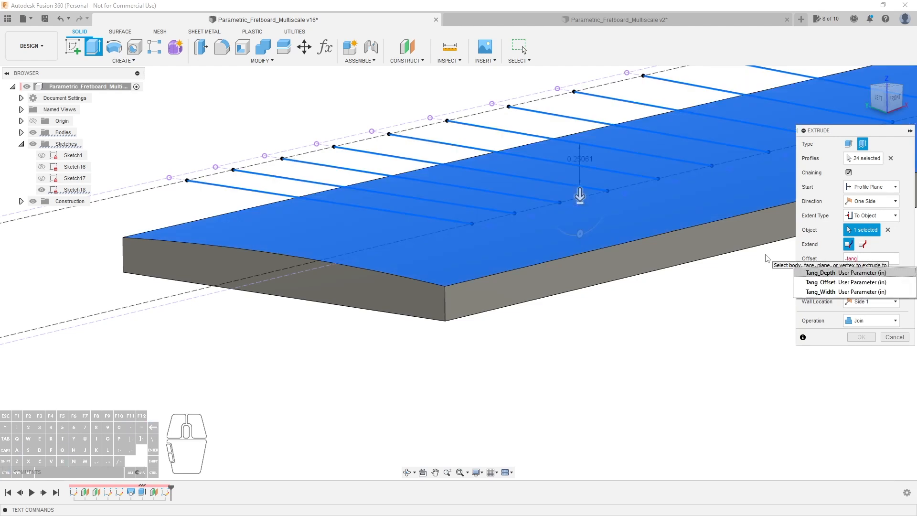
pyautogui.press('Return')
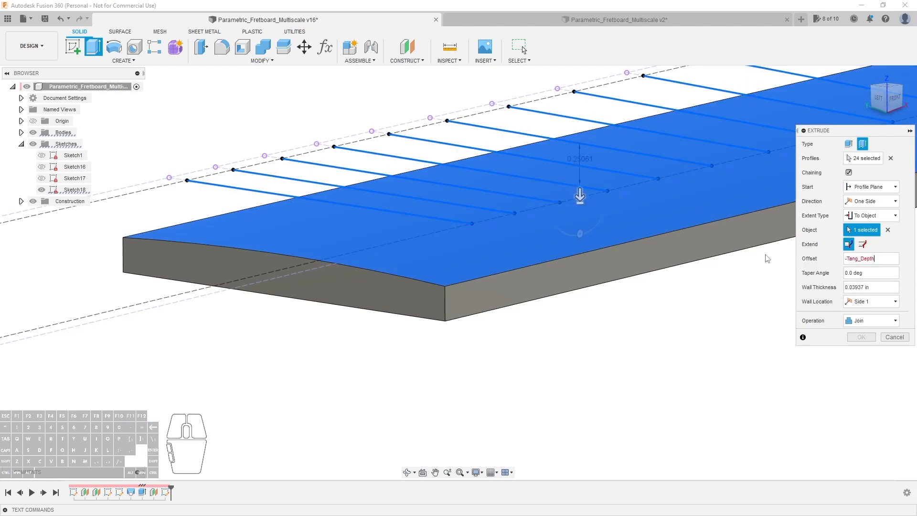
pyautogui.press('Return')
pyautogui.keyDown('shift'); pyautogui.moveTo(534, 325); pyautogui.dragTo(524, 349, button='middle'); pyautogui.keyUp('shift')
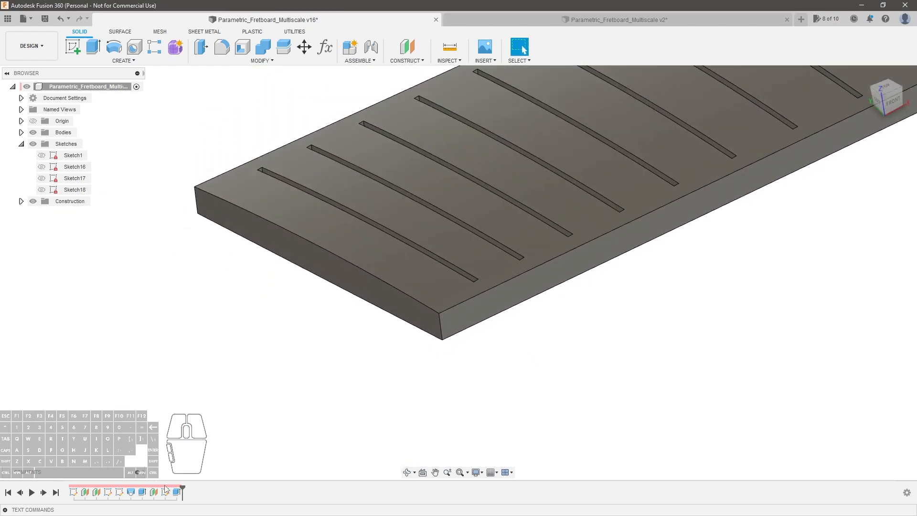
# Reopen the fret slot extrusion and inspect how its preview meets the curved top face at the fretboard's heel end
pyautogui.doubleClick(177, 492)
pyautogui.scroll(-2, 491, 345)
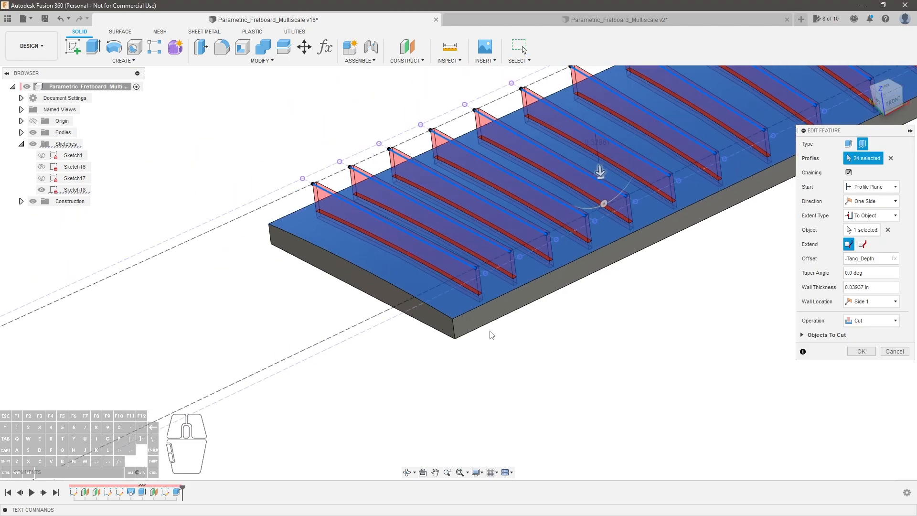
pyautogui.scroll(-2, 491, 335)
pyautogui.keyDown('shift'); pyautogui.moveTo(491, 334); pyautogui.dragTo(602, 319, button='middle'); pyautogui.keyUp('shift')
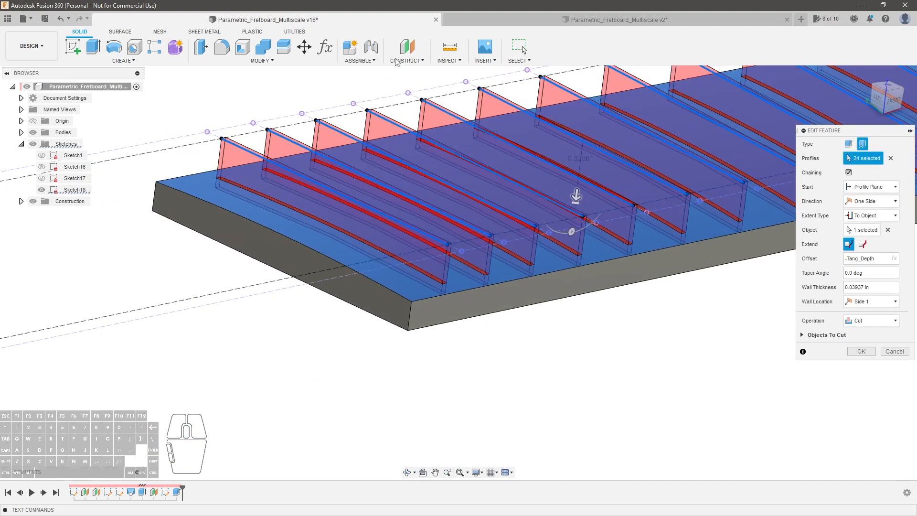
# Try positive Tang_Offset values of 0.25 in and 0.375 in in the user parameters
pyautogui.click(326, 48)
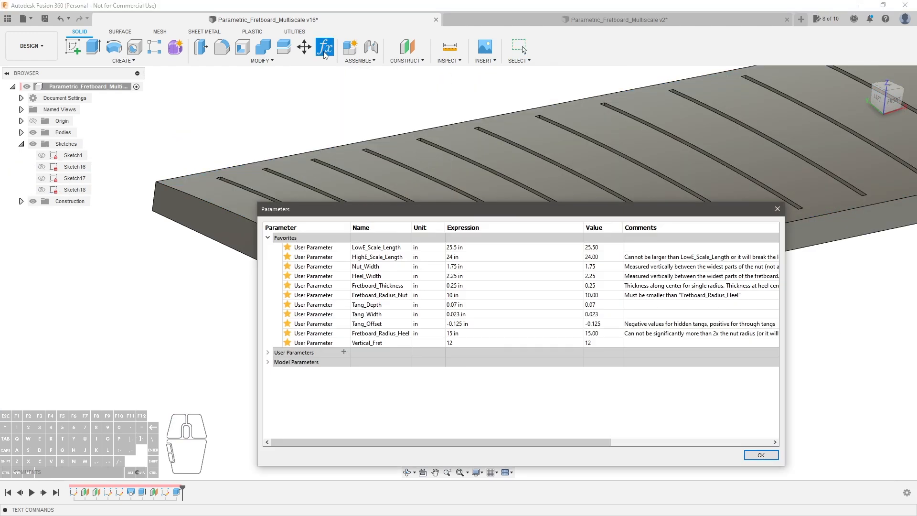
pyautogui.click(455, 325)
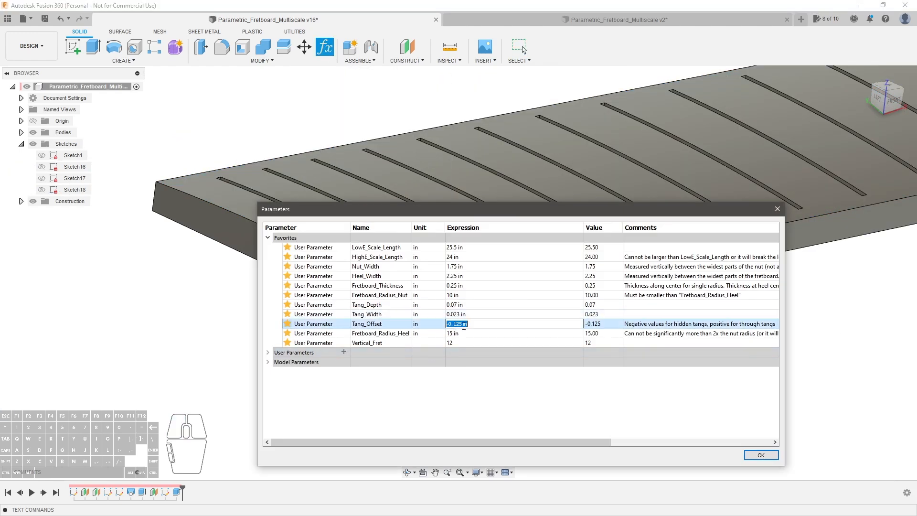
pyautogui.write('0.25')
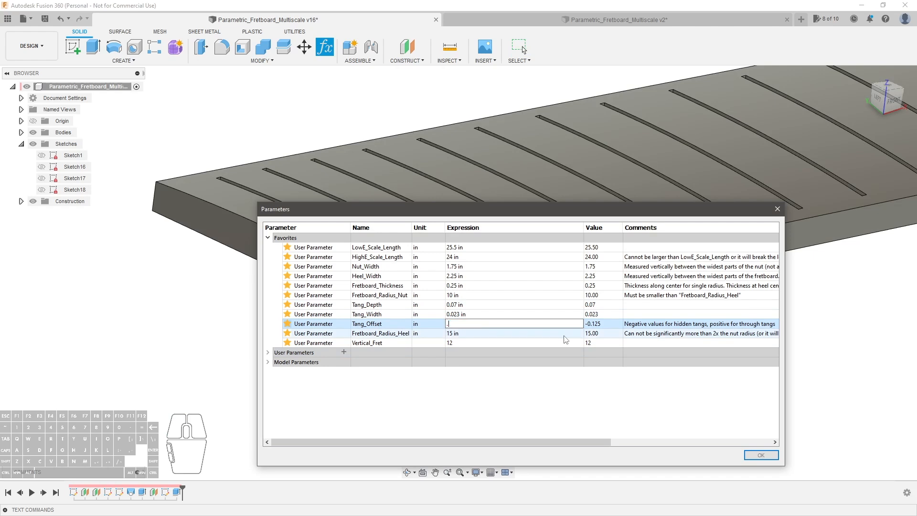
pyautogui.press('Return')
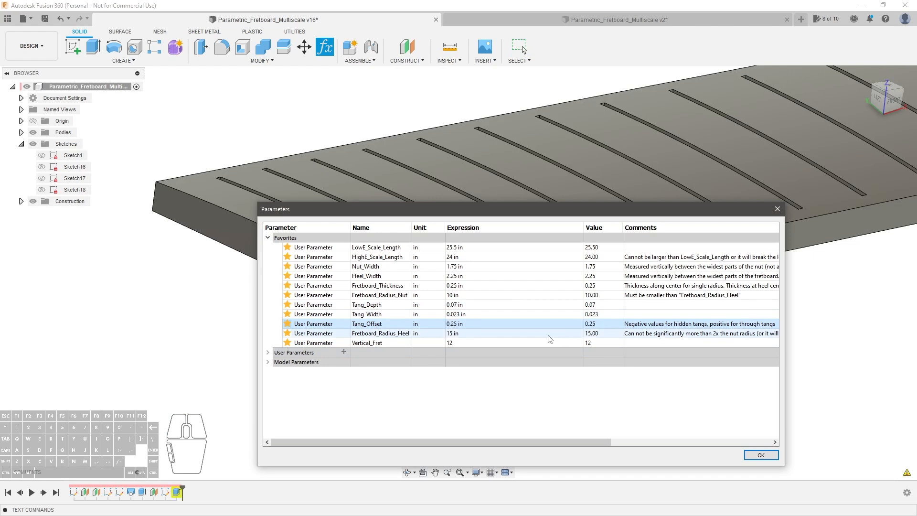
pyautogui.click(524, 325)
pyautogui.write('.375')
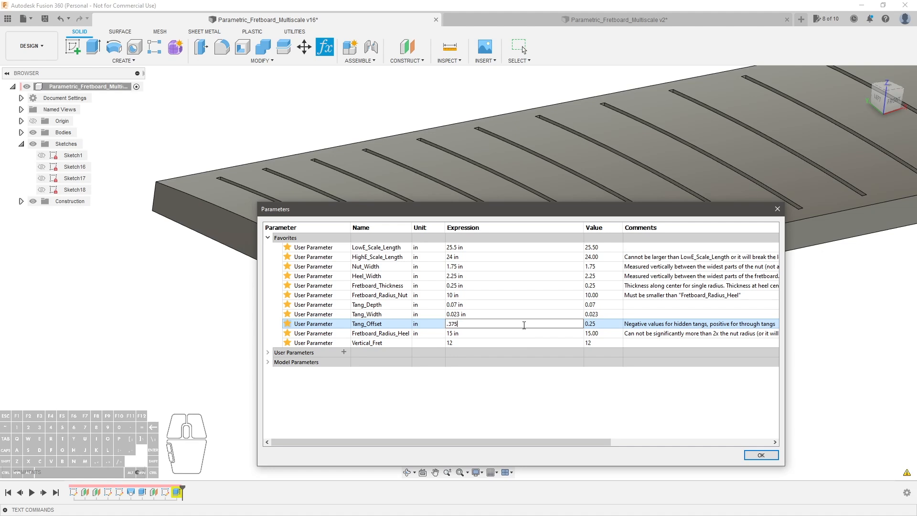
pyautogui.press('Return')
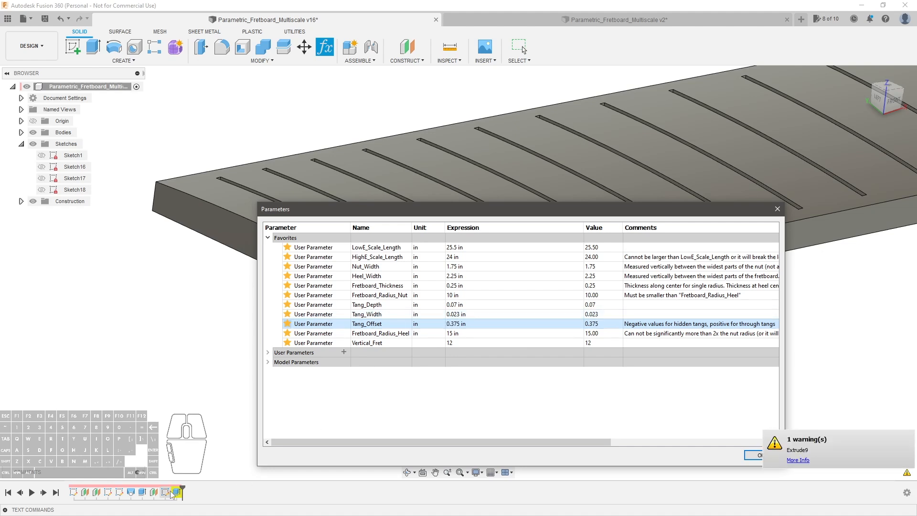
pyautogui.press('Escape')
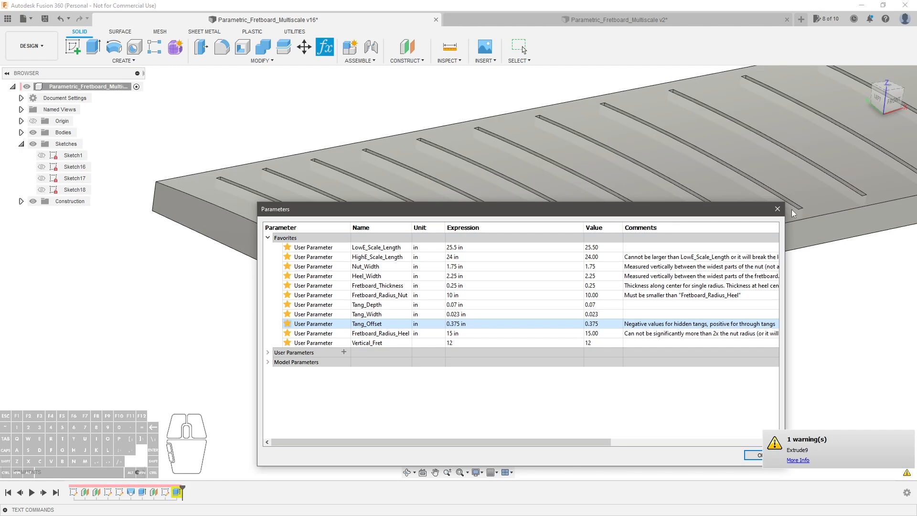
pyautogui.click(778, 209)
# Reopen the fret slot extrusion and clear the curved top face as its end object
pyautogui.doubleClick(144, 491)
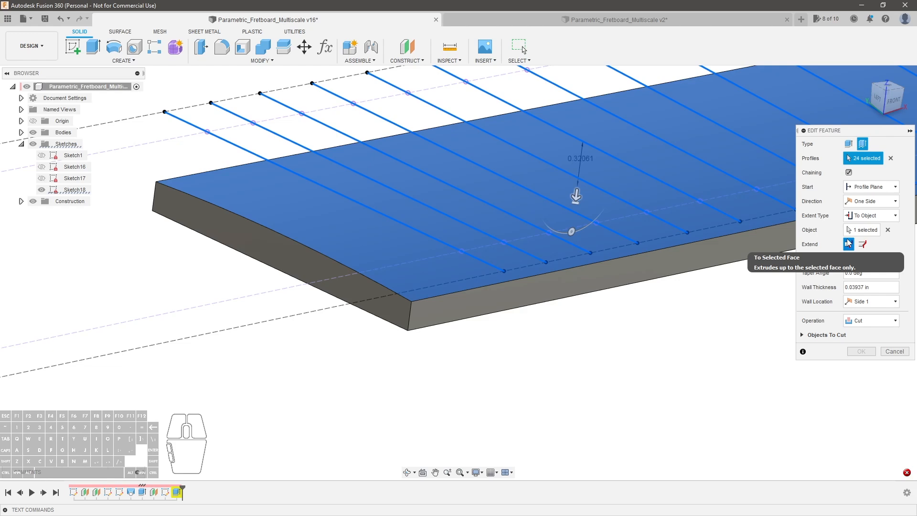
pyautogui.moveTo(640, 310)
pyautogui.keyDown('shift'); pyautogui.mouseDown(button='middle')
pyautogui.moveTo(651, 288)
pyautogui.moveTo(645, 313)
pyautogui.mouseUp(button='middle'); pyautogui.keyUp('shift')
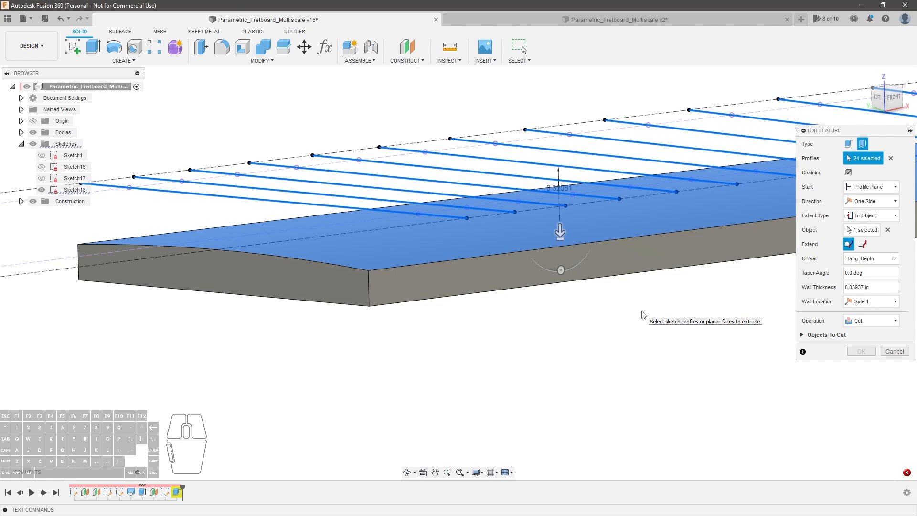
pyautogui.click(888, 230)
# Try cutting the slots by a plain distance of about 0.34 in downward and inspect the preview around the fretboard's edge
pyautogui.moveTo(558, 175); pyautogui.dragTo(559, 236)
pyautogui.scroll(2, 401, 305)
pyautogui.moveTo(401, 305)
pyautogui.keyDown('shift'); pyautogui.mouseDown(button='middle')
pyautogui.moveTo(413, 293)
pyautogui.moveTo(399, 302)
pyautogui.mouseUp(button='middle'); pyautogui.keyUp('shift')
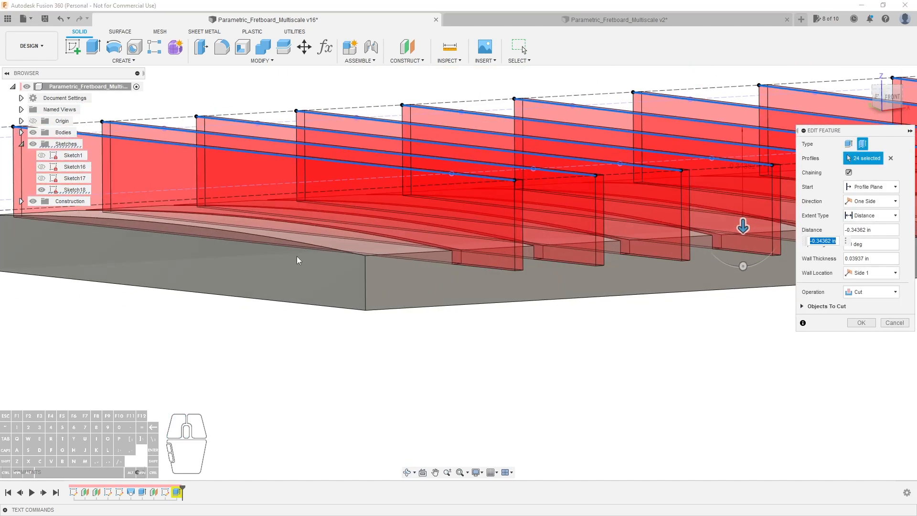
pyautogui.keyDown('shift'); pyautogui.moveTo(497, 291); pyautogui.dragTo(475, 296, button='middle'); pyautogui.keyUp('shift')
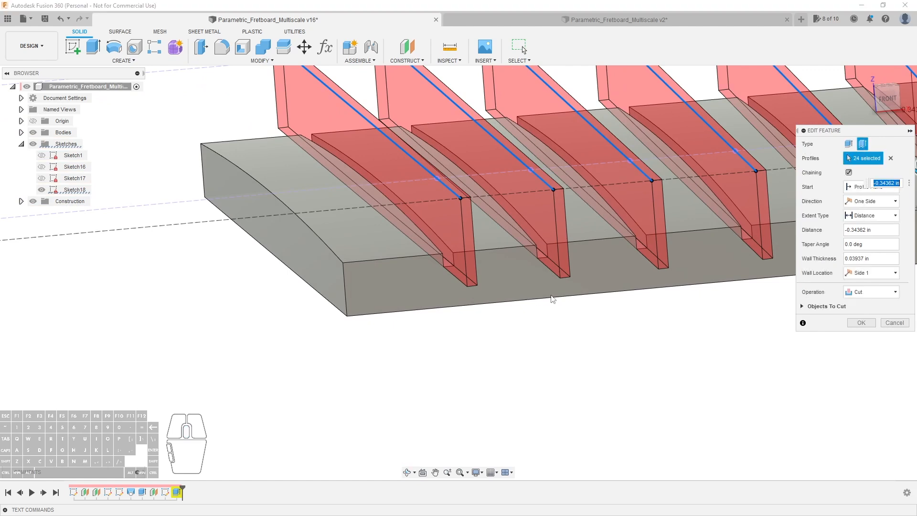
pyautogui.scroll(-1, 551, 294)
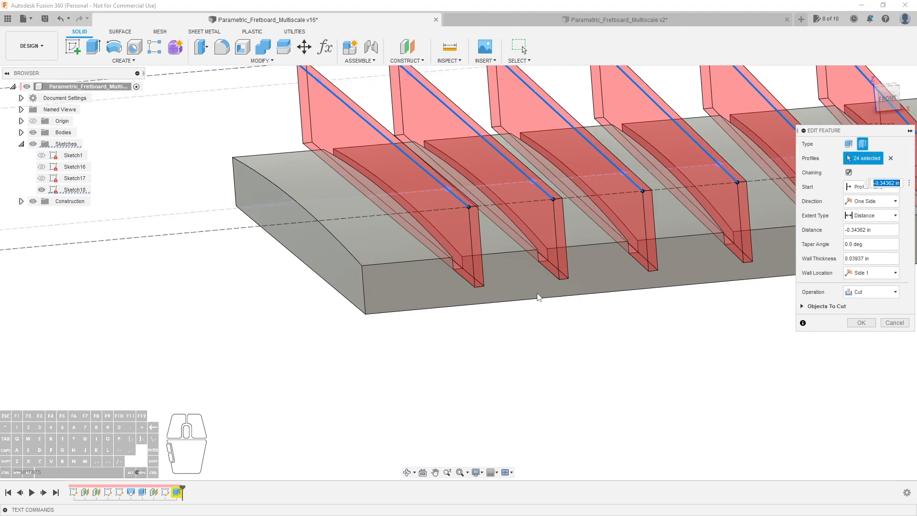
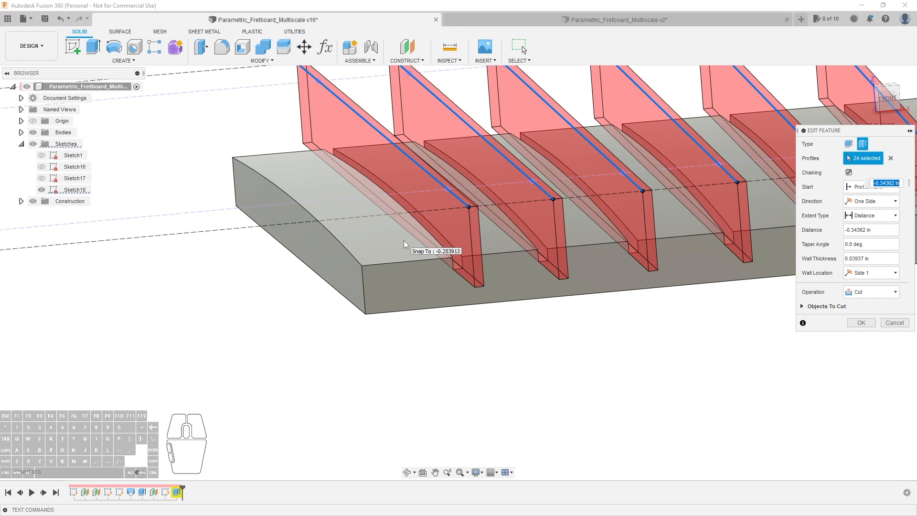
pyautogui.keyDown('shift'); pyautogui.moveTo(403, 239); pyautogui.dragTo(510, 315, button='middle'); pyautogui.keyUp('shift')
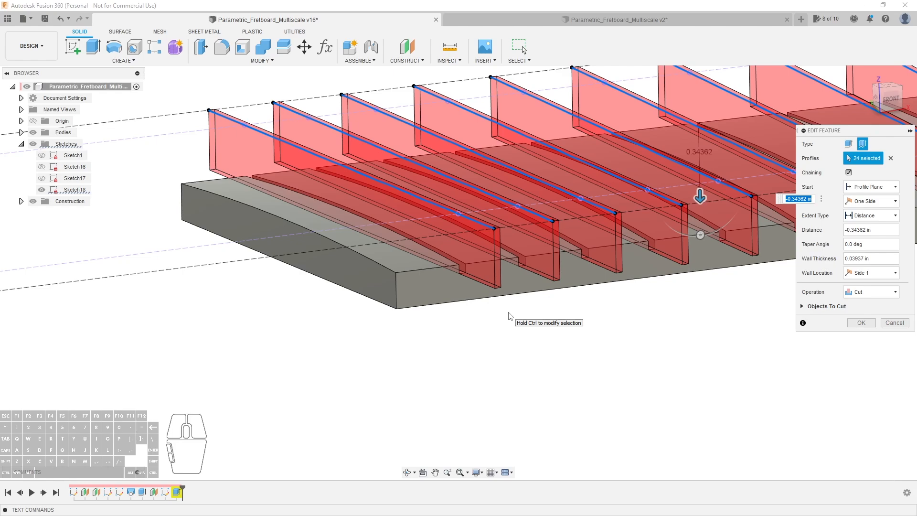
pyautogui.keyDown('shift'); pyautogui.moveTo(344, 328); pyautogui.dragTo(404, 304, button='middle'); pyautogui.keyUp('shift')
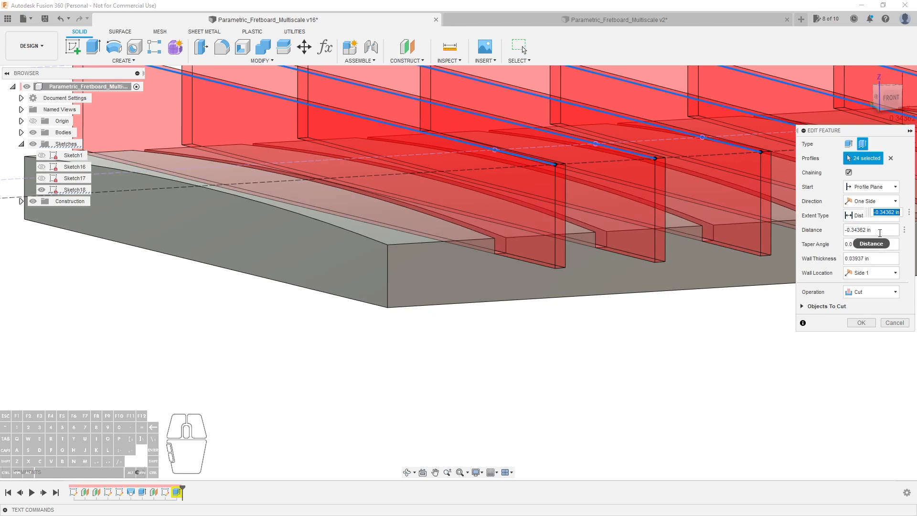
# Set the slot cut's extent to To Object, ending at the top corner point of the fretboard's heel end, and apply it
pyautogui.click(870, 215)
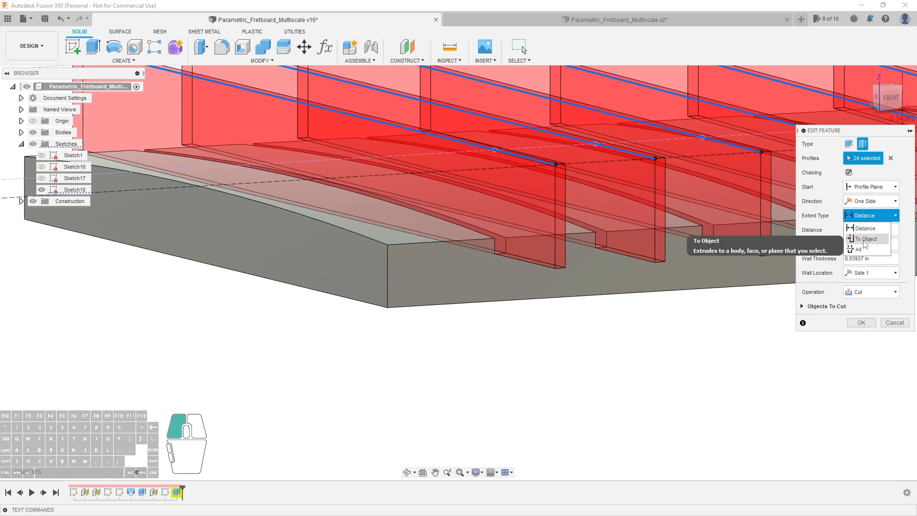
pyautogui.click(866, 239)
pyautogui.click(388, 244)
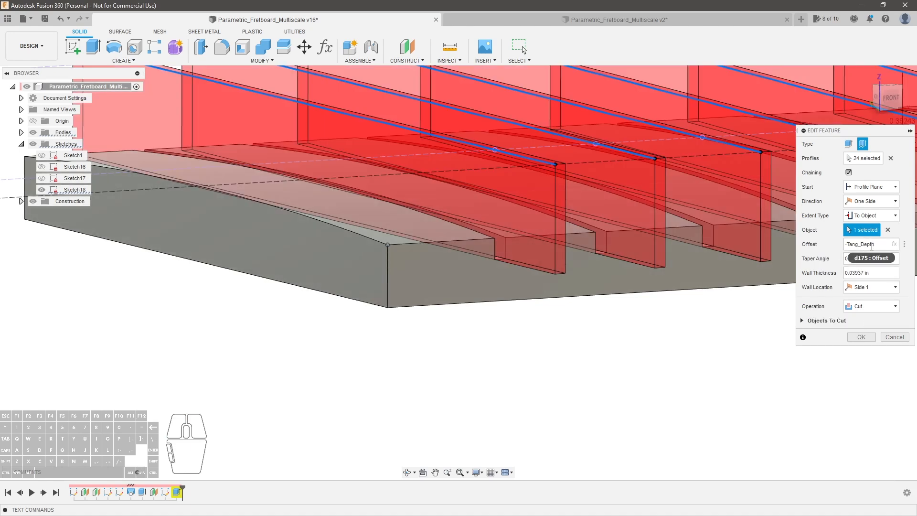
pyautogui.scroll(-10, 647, 241)
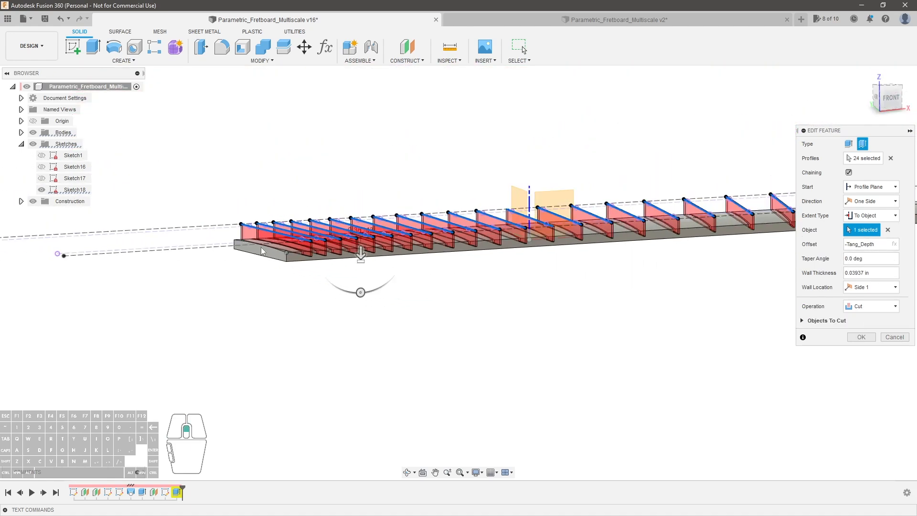
pyautogui.scroll(10, 712, 227)
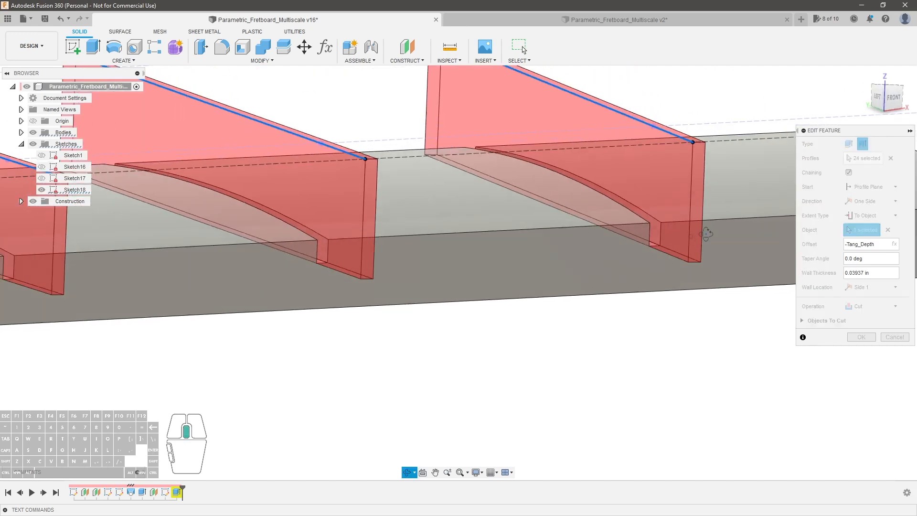
pyautogui.scroll(-10, 736, 257)
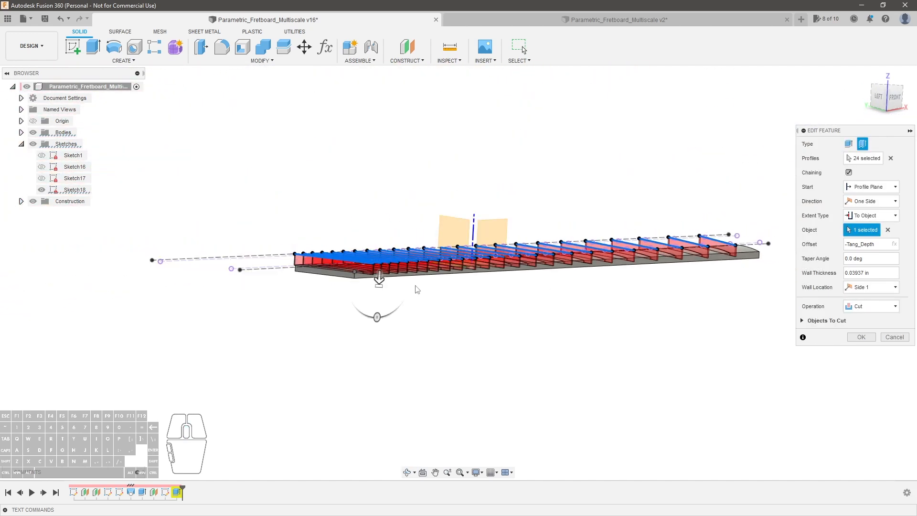
pyautogui.scroll(6, 414, 287)
pyautogui.click(861, 338)
# Set the Tang_Offset user parameter to -0.125 in for hidden tangs
pyautogui.keyDown('shift'); pyautogui.moveTo(477, 311); pyautogui.dragTo(453, 354, button='middle'); pyautogui.keyUp('shift')
pyautogui.scroll(-2, 452, 353)
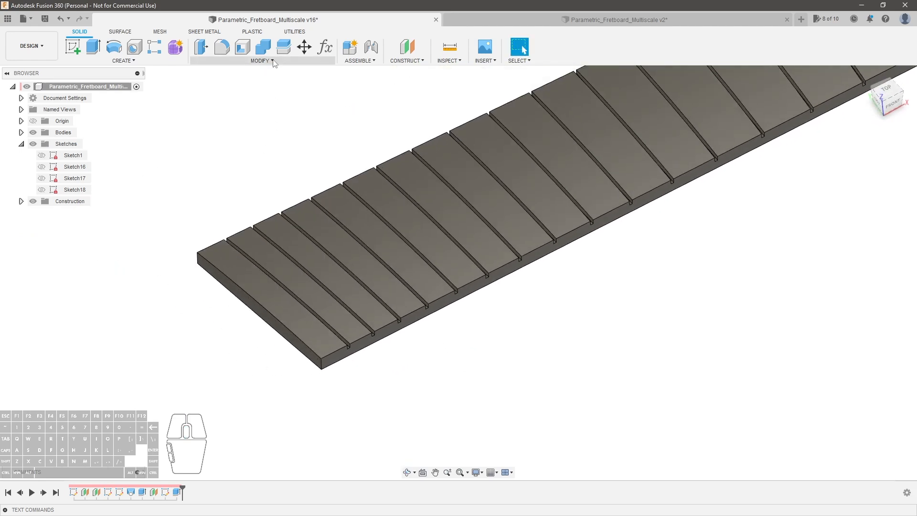
pyautogui.click(318, 49)
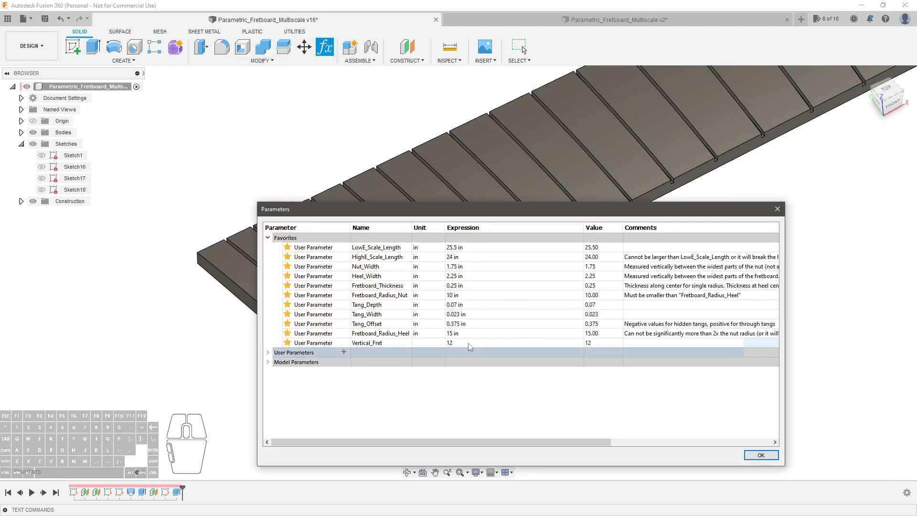
pyautogui.moveTo(506, 212); pyautogui.dragTo(657, 270)
pyautogui.click(633, 371)
pyautogui.write('-0.12')
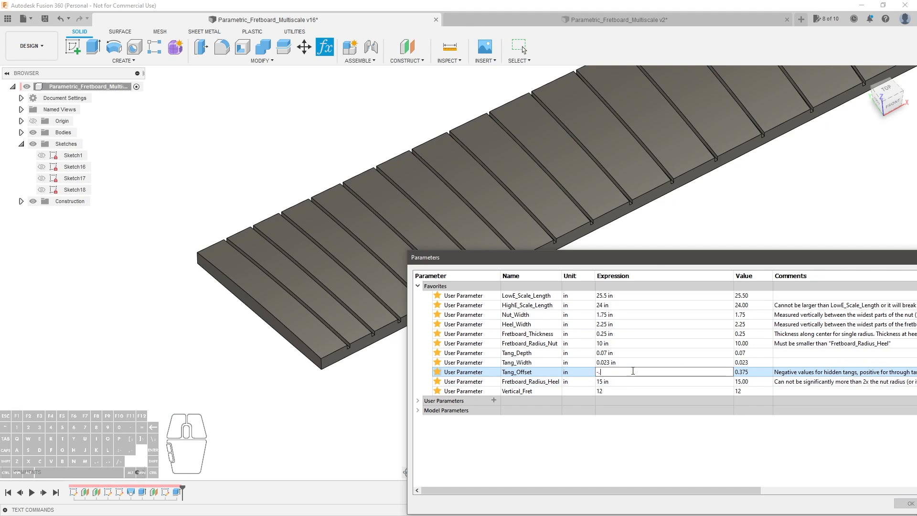
pyautogui.write('5')
pyautogui.press('Return')
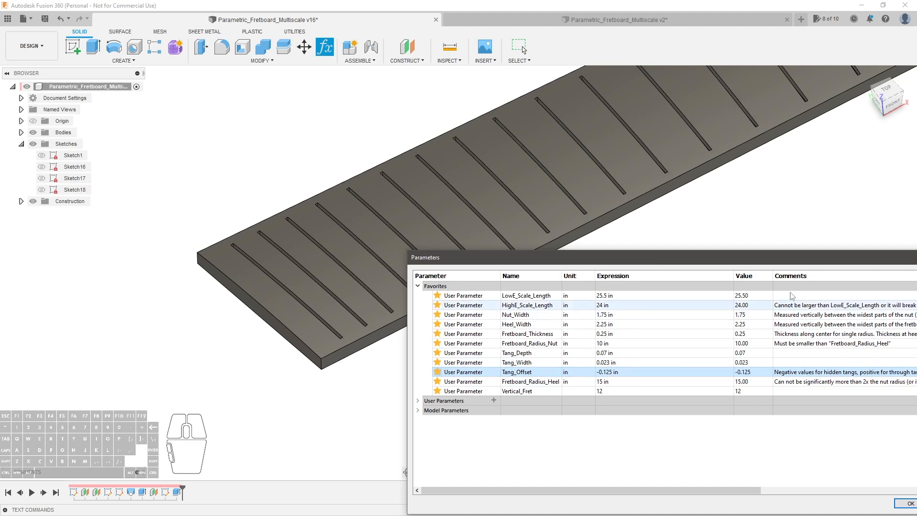
pyautogui.moveTo(809, 262); pyautogui.dragTo(543, 259)
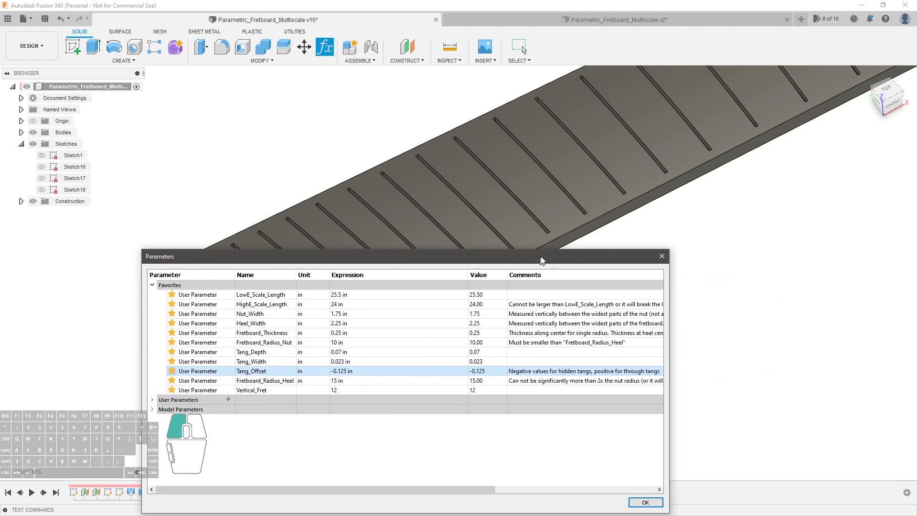
pyautogui.click(663, 256)
# Edit the fret slot extrusion and set its wall thickness to the Tang_Width parameter
pyautogui.scroll(5, 306, 308)
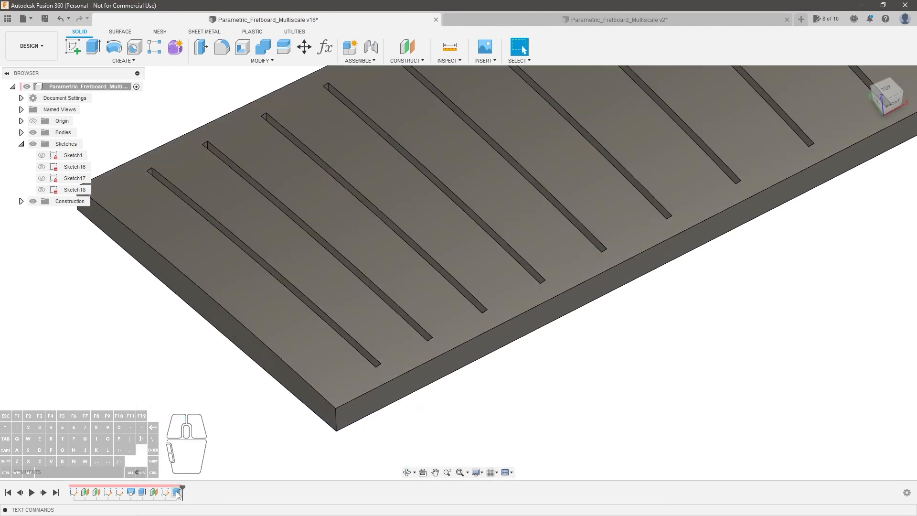
pyautogui.doubleClick(177, 491)
pyautogui.scroll(3, 348, 371)
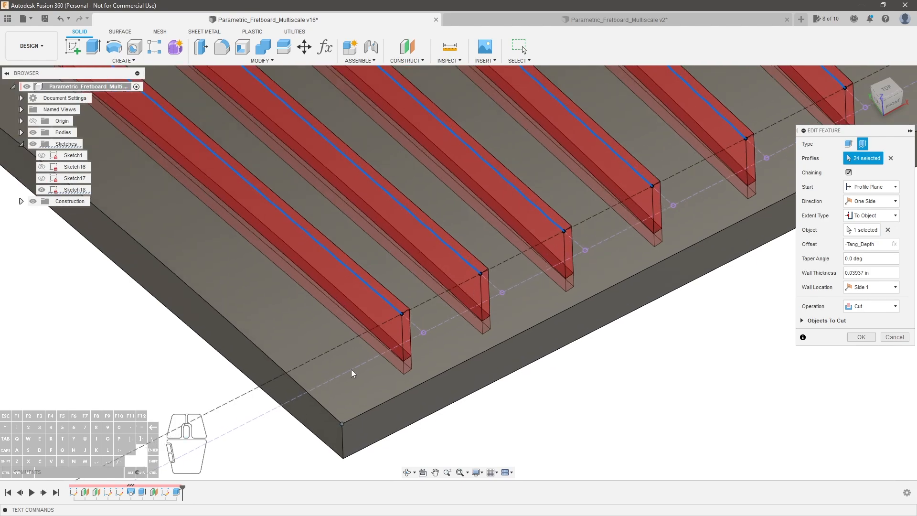
pyautogui.moveTo(343, 345); pyautogui.dragTo(370, 344, button='middle')
pyautogui.moveTo(877, 272); pyautogui.dragTo(796, 280)
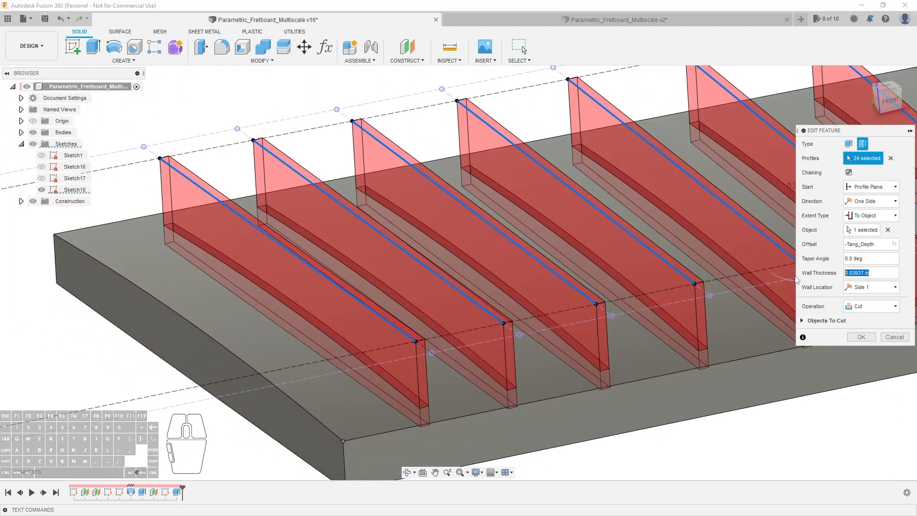
pyautogui.write('tang')
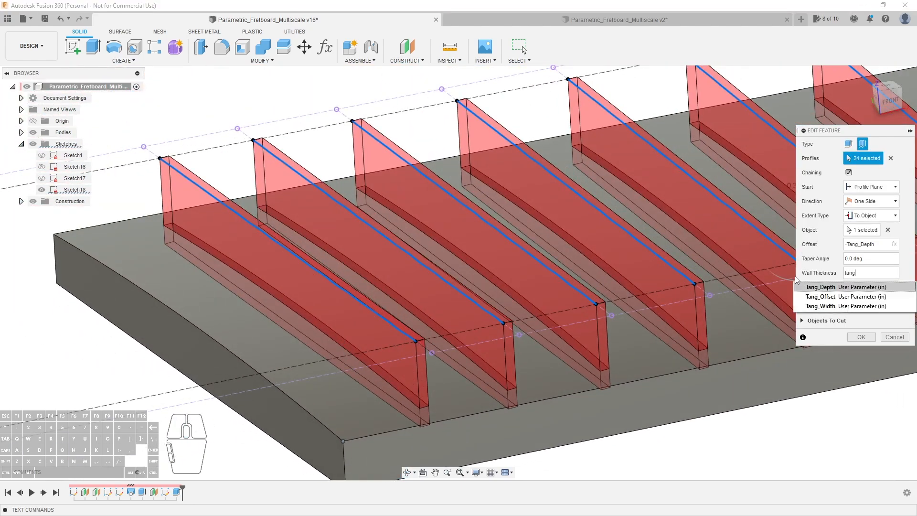
pyautogui.press('Down')
pyautogui.press('Down')
pyautogui.press('Return')
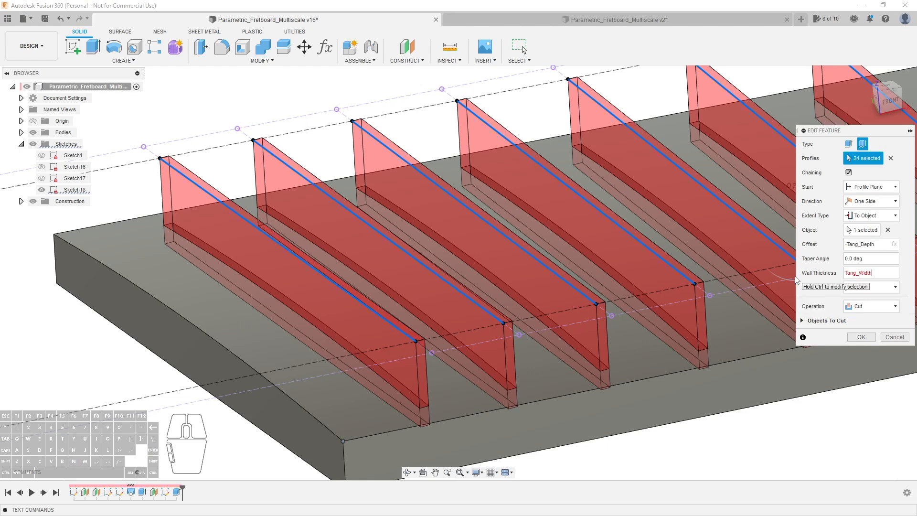
# Set the slot extrusion's wall location to Center and finish the cut
pyautogui.click(867, 288)
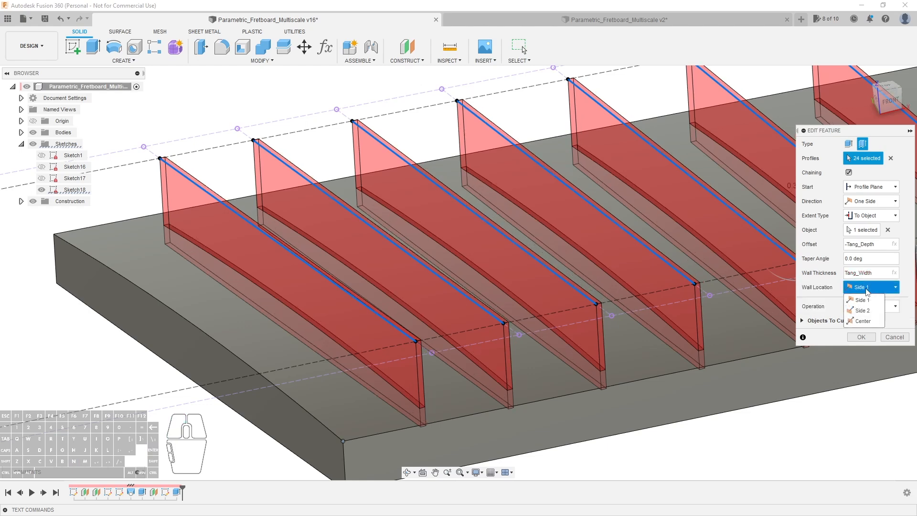
pyautogui.click(867, 321)
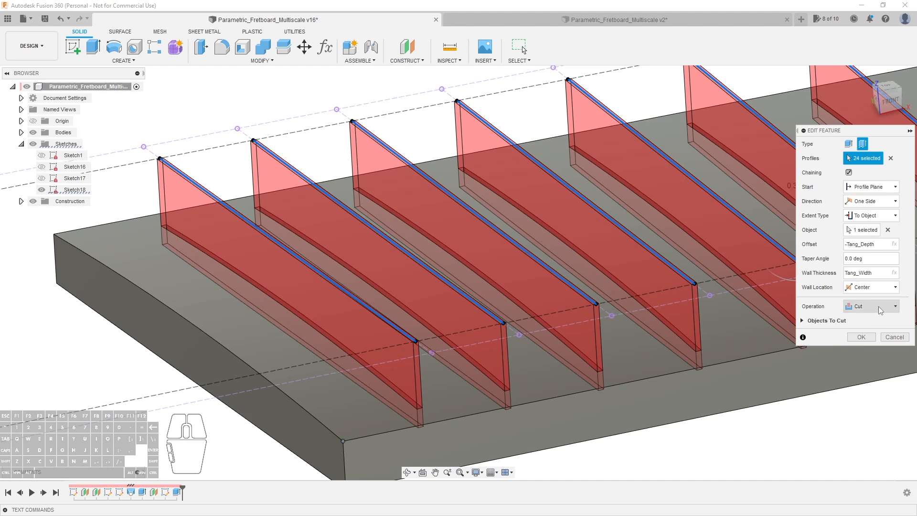
pyautogui.click(861, 337)
pyautogui.scroll(-10, 388, 311)
pyautogui.scroll(5, 679, 321)
pyautogui.keyDown('shift'); pyautogui.moveTo(679, 322); pyautogui.dragTo(692, 328, button='middle'); pyautogui.keyUp('shift')
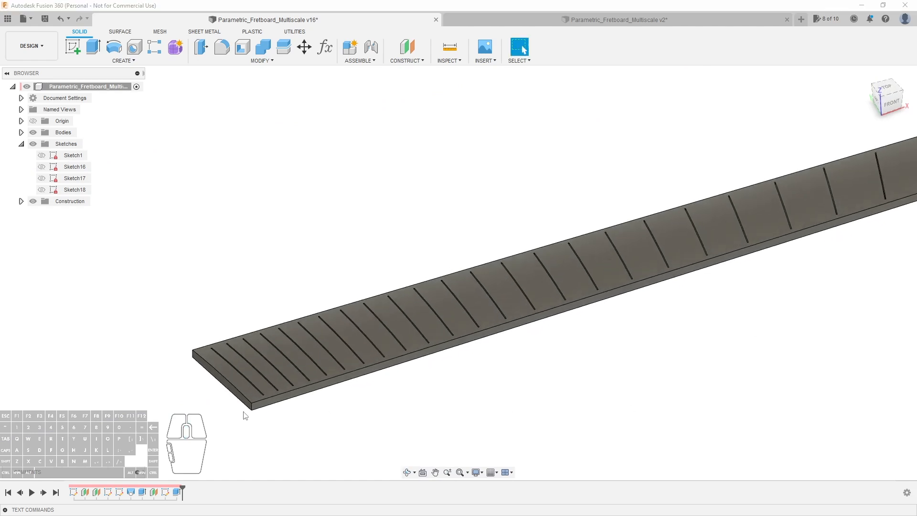
# Suppress the offset construction plane, the fret slot sketch and the slot extrusion so the fretboard's top face is uncut
pyautogui.scroll(-2, 293, 422)
pyautogui.scroll(2, 246, 462)
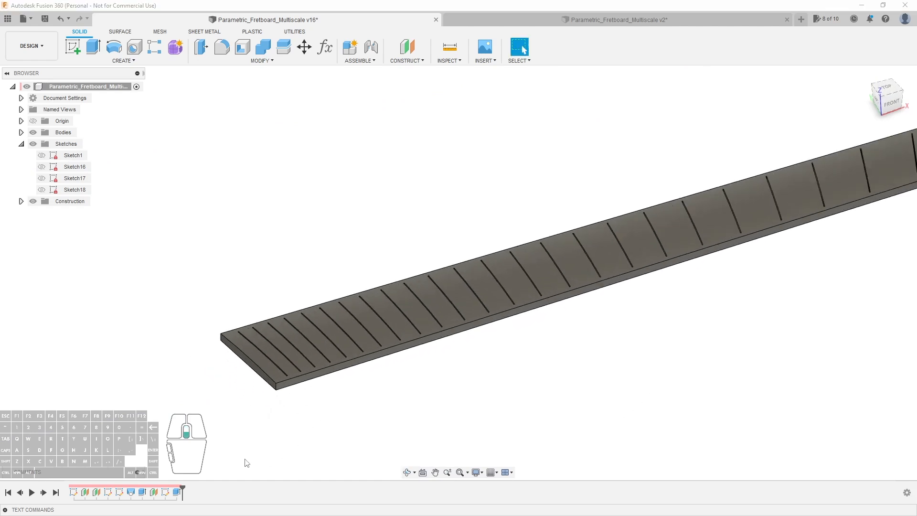
pyautogui.click(178, 493)
pyautogui.click(166, 493)
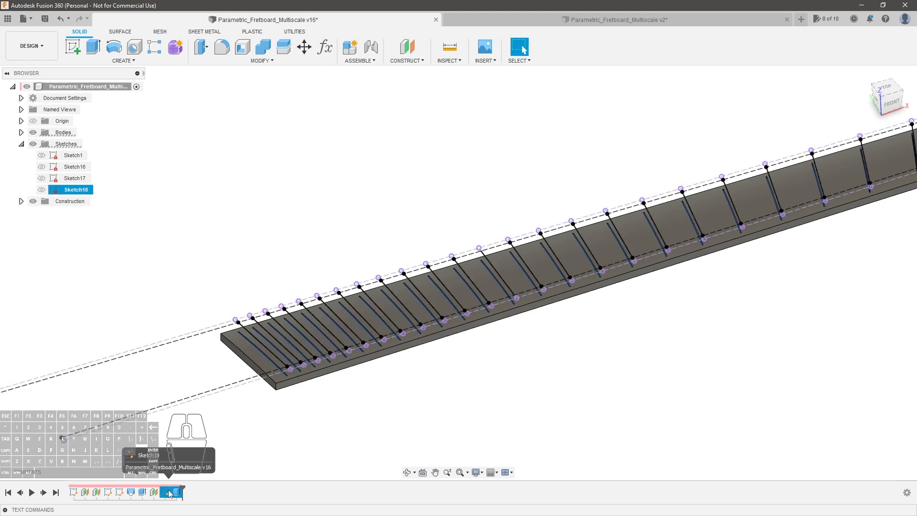
pyautogui.rightClick(169, 494)
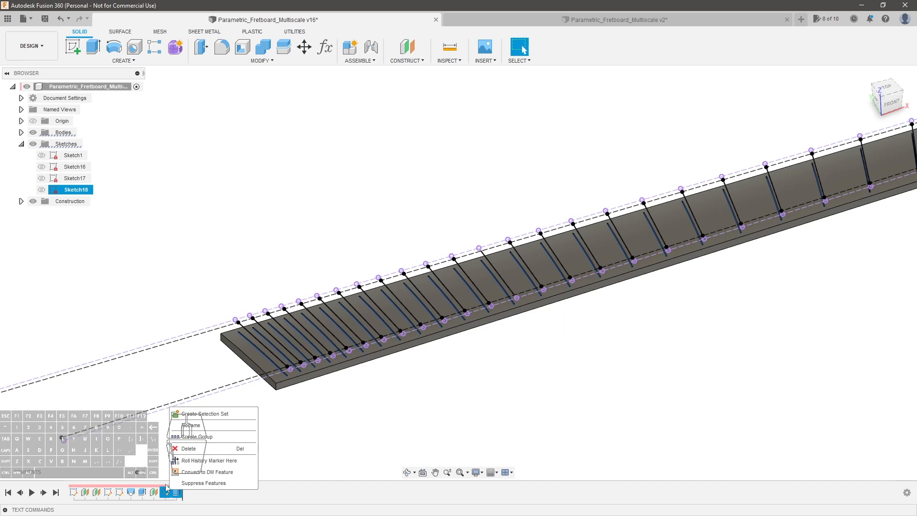
pyautogui.click(231, 460)
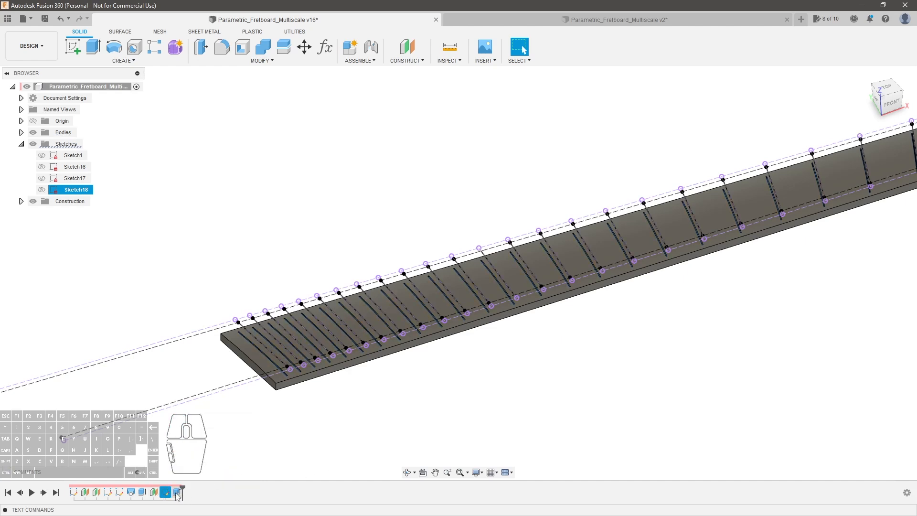
pyautogui.keyDown('ctrl'); pyautogui.click(164, 495); pyautogui.keyUp('ctrl')
pyautogui.click(165, 495)
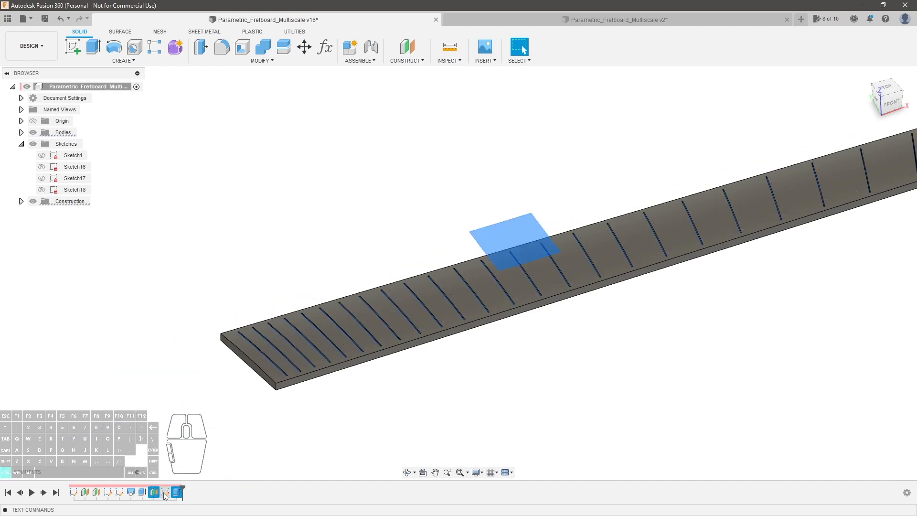
pyautogui.rightClick(168, 494)
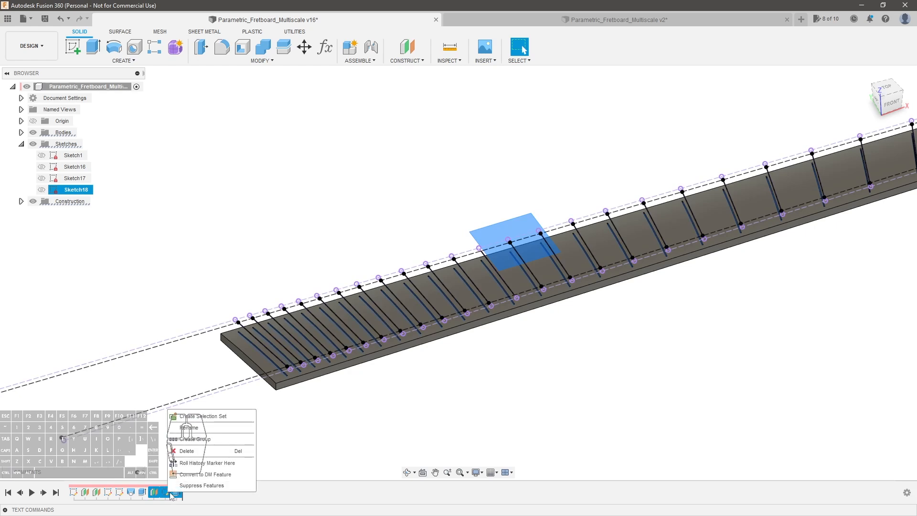
pyautogui.click(202, 485)
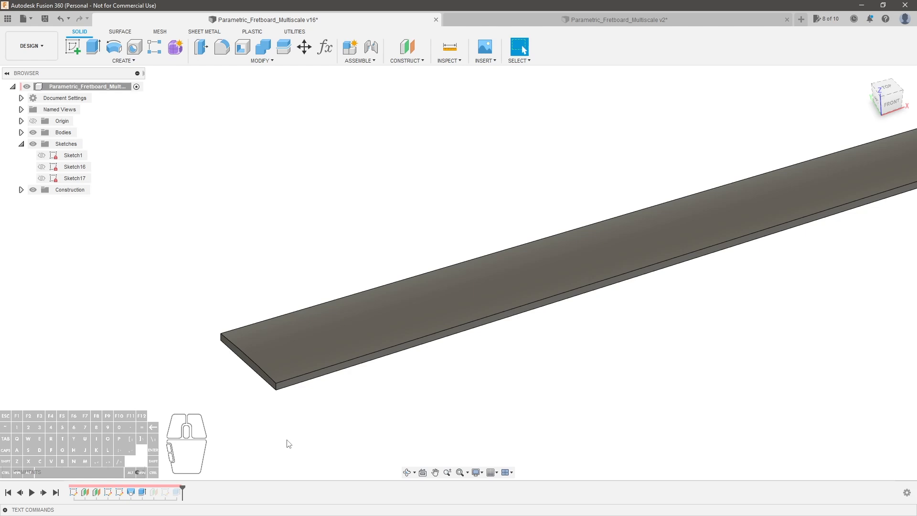
# Start a new sketch on the horizontal XY origin plane
pyautogui.click(74, 48)
pyautogui.scroll(-2, 363, 239)
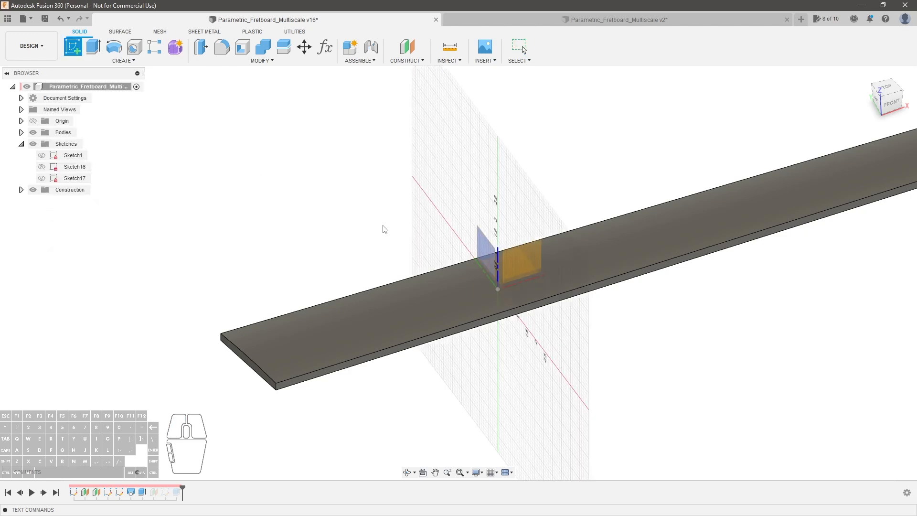
pyautogui.click(460, 246)
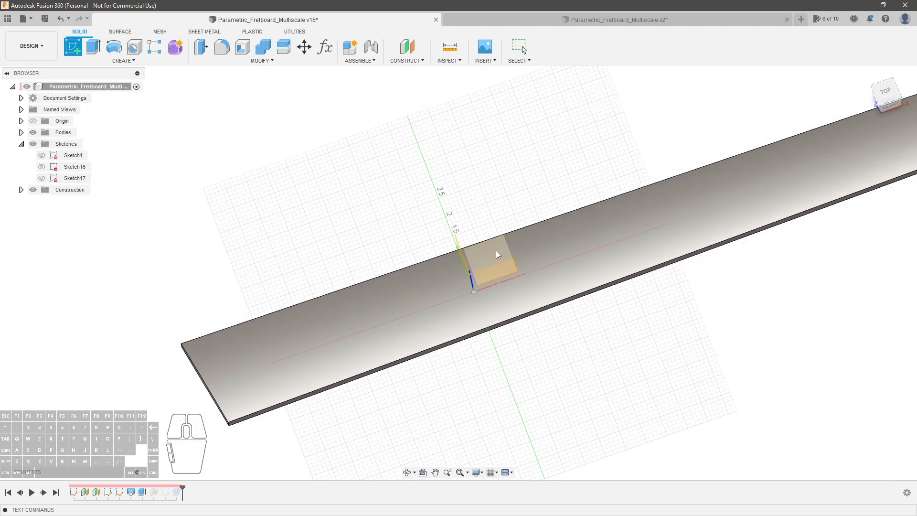
pyautogui.click(495, 250)
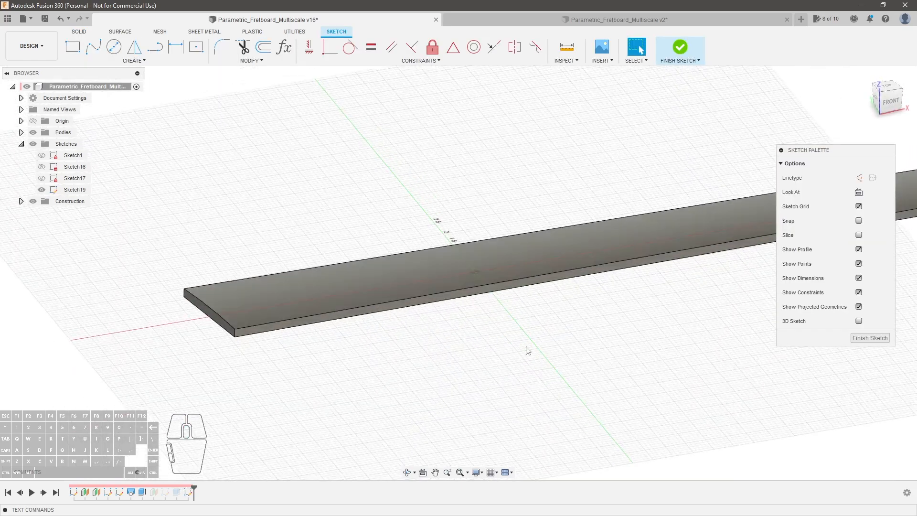
# Show Sketch1 and set the fretboard's radiused top face as the target face of a Project To Surface operation
pyautogui.click(122, 62)
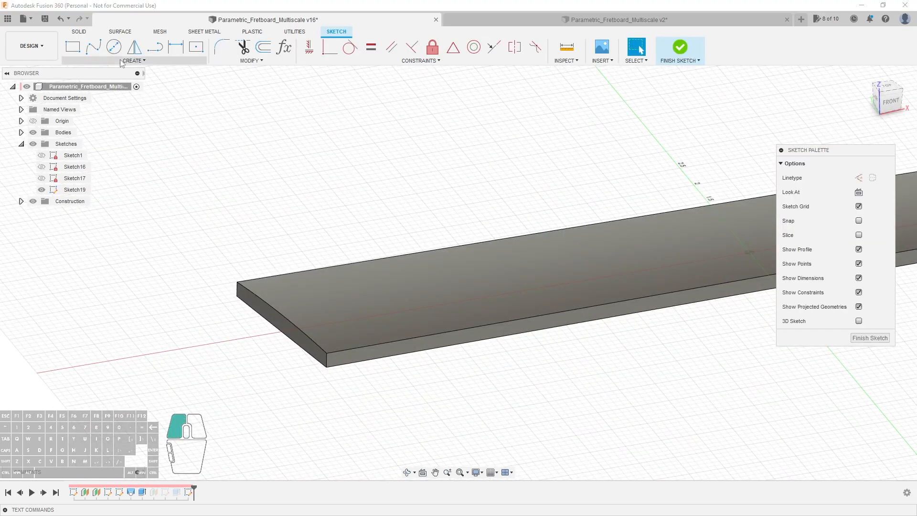
pyautogui.moveTo(128, 221)
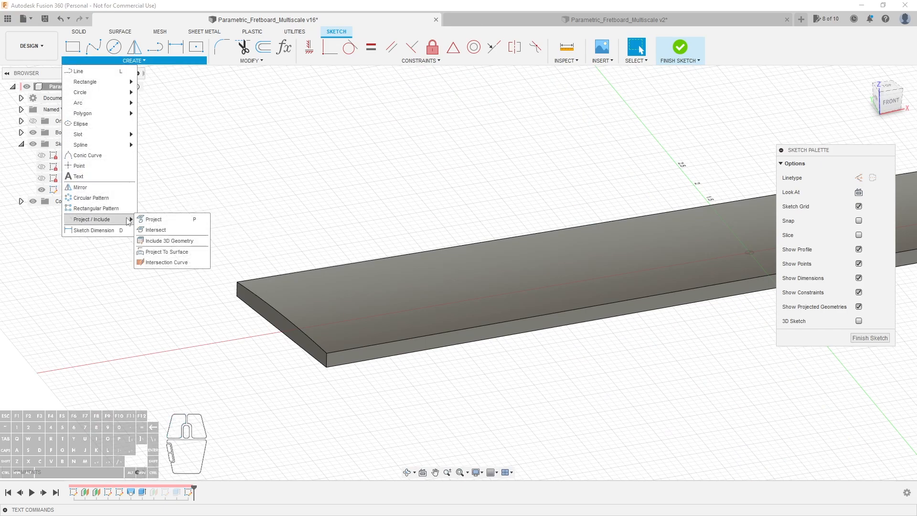
pyautogui.click(165, 253)
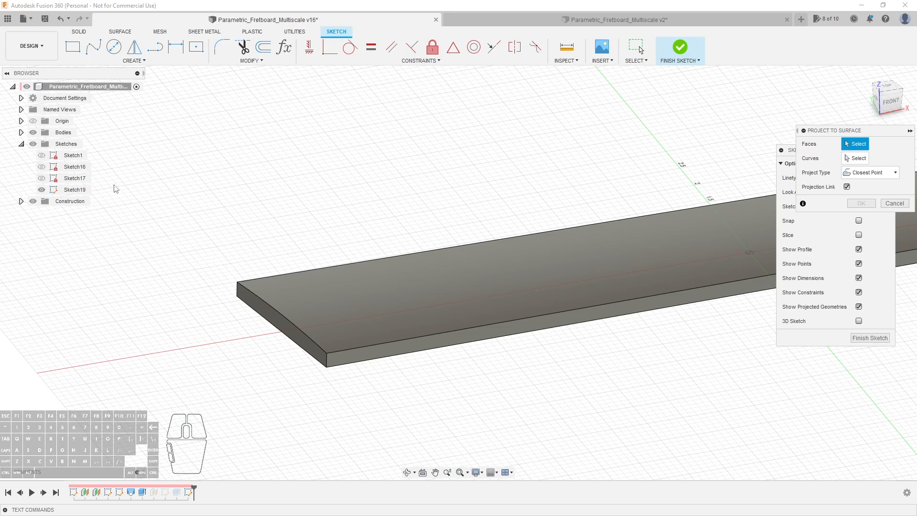
pyautogui.click(41, 155)
pyautogui.click(42, 190)
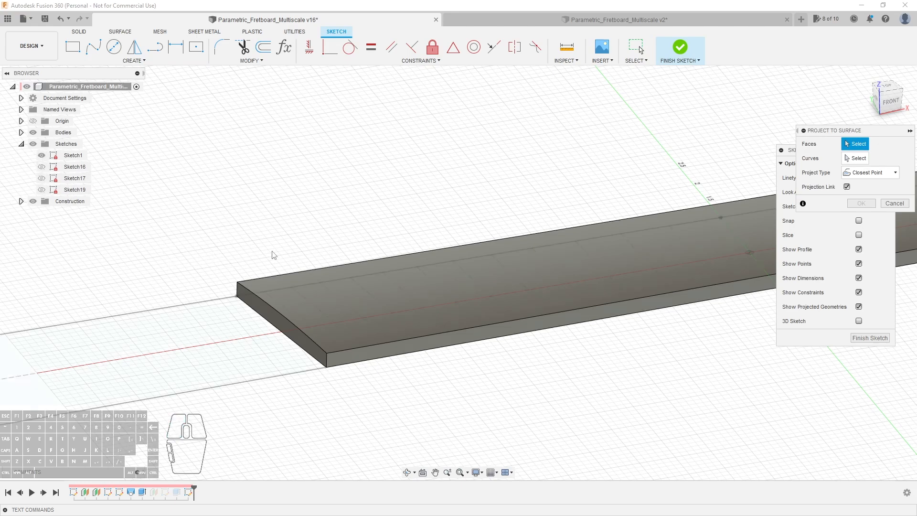
pyautogui.click(33, 133)
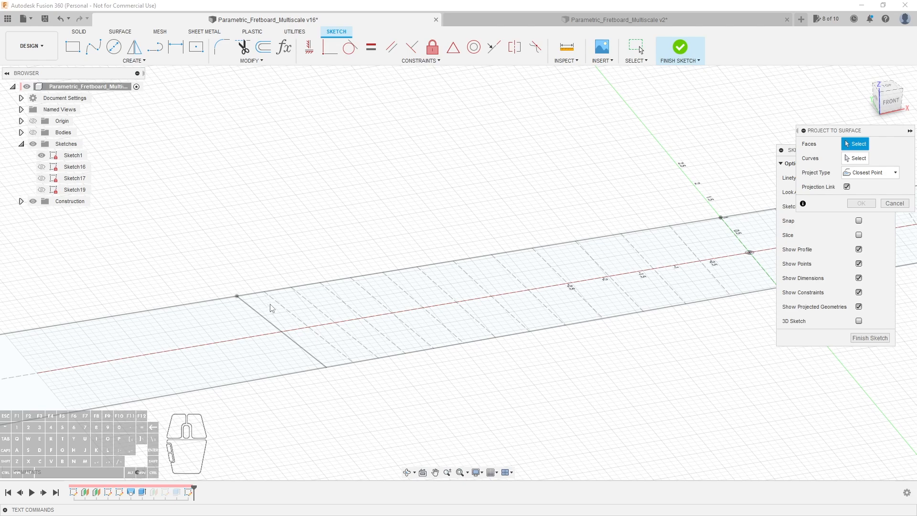
pyautogui.click(41, 189)
pyautogui.scroll(-2, 279, 226)
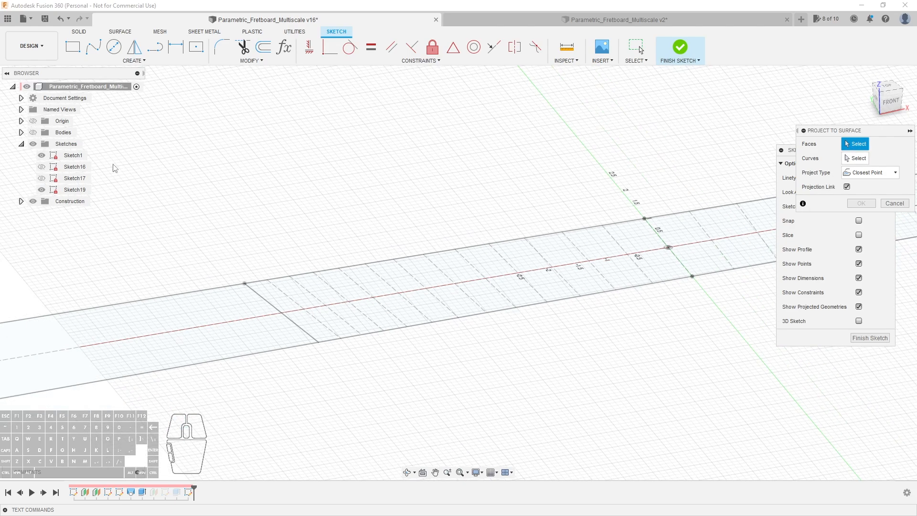
pyautogui.click(32, 132)
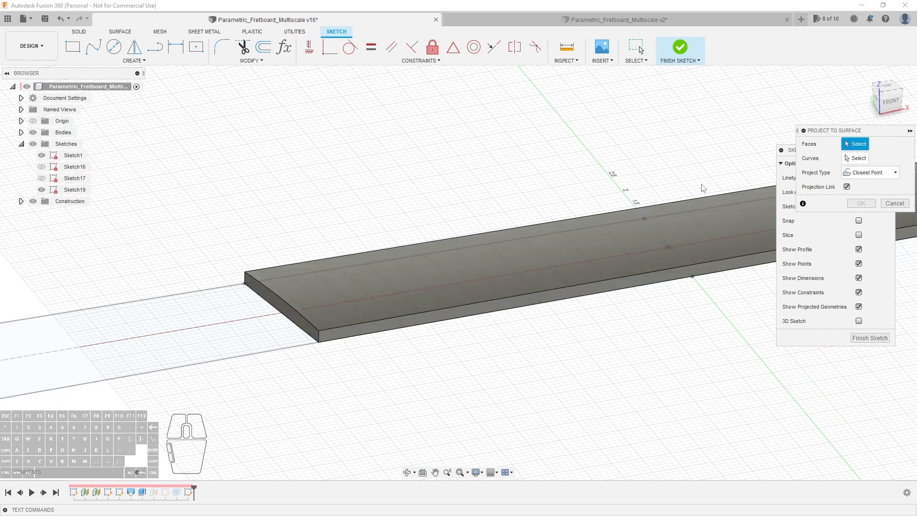
pyautogui.click(495, 254)
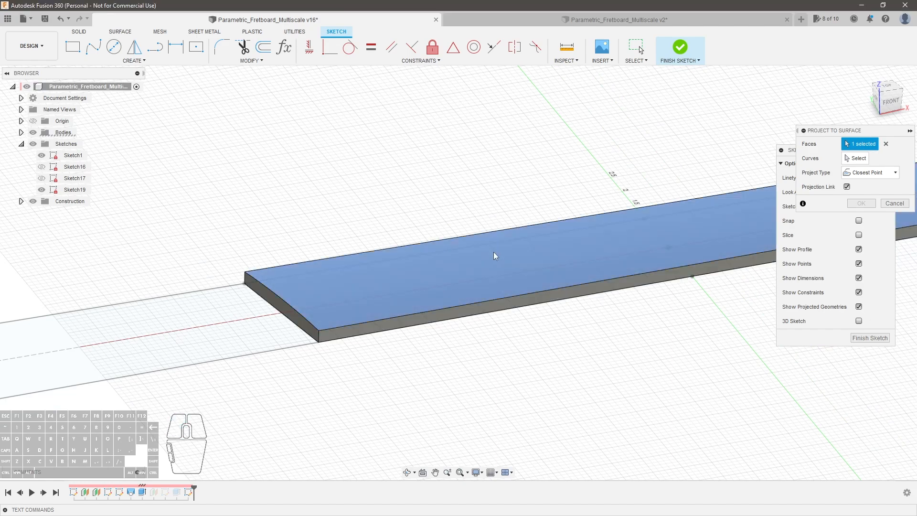
# Hide the body and project all 24 dashed fret lines of Sketch1 onto the top face with the Closest Point type
pyautogui.click(32, 133)
pyautogui.click(855, 159)
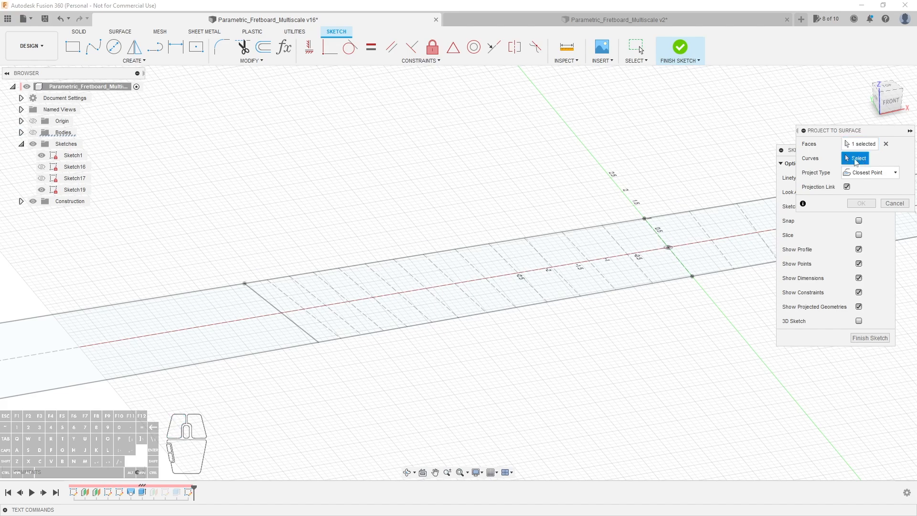
pyautogui.click(298, 299)
pyautogui.click(332, 293)
pyautogui.click(347, 288)
pyautogui.click(372, 286)
pyautogui.click(400, 281)
pyautogui.click(413, 277)
pyautogui.click(439, 274)
pyautogui.click(475, 267)
pyautogui.click(507, 263)
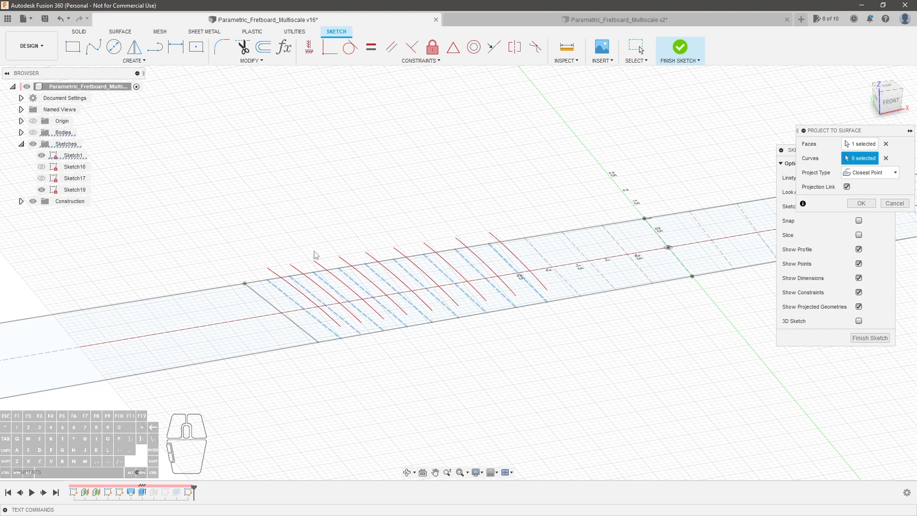
pyautogui.moveTo(314, 254)
pyautogui.keyDown('shift'); pyautogui.mouseDown(button='middle')
pyautogui.moveTo(256, 324)
pyautogui.moveTo(410, 267)
pyautogui.moveTo(475, 276)
pyautogui.mouseUp(button='middle'); pyautogui.keyUp('shift')
pyautogui.click(498, 264)
pyautogui.click(512, 250)
pyautogui.click(551, 231)
pyautogui.click(589, 212)
pyautogui.click(621, 191)
pyautogui.scroll(-2, 540, 234)
pyautogui.click(545, 239)
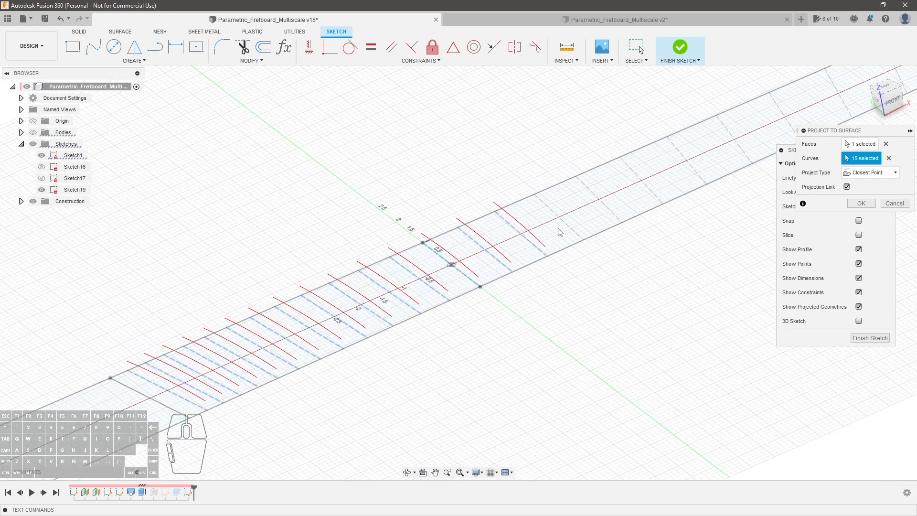
pyautogui.click(569, 221)
pyautogui.click(606, 206)
pyautogui.click(643, 198)
pyautogui.click(692, 167)
pyautogui.click(735, 134)
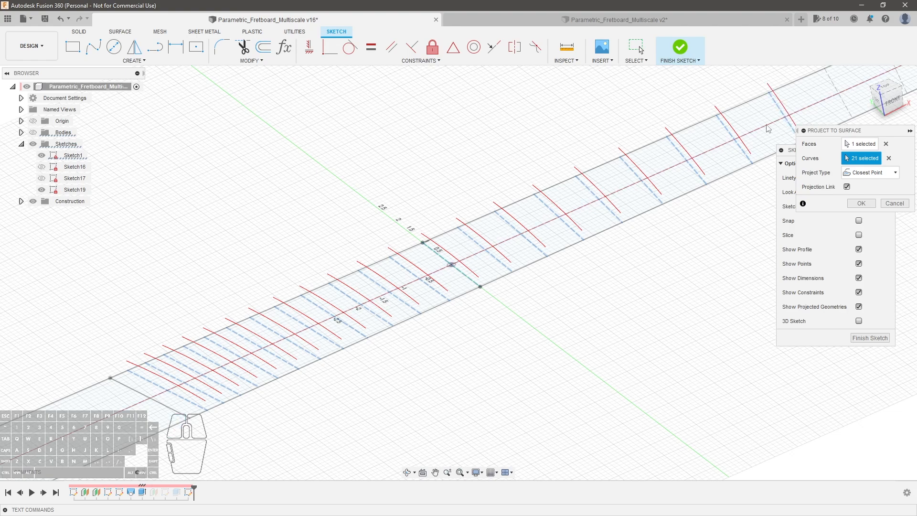
pyautogui.scroll(-2, 786, 126)
pyautogui.click(737, 154)
pyautogui.click(742, 143)
pyautogui.click(767, 132)
pyautogui.click(798, 118)
pyautogui.scroll(2, 538, 307)
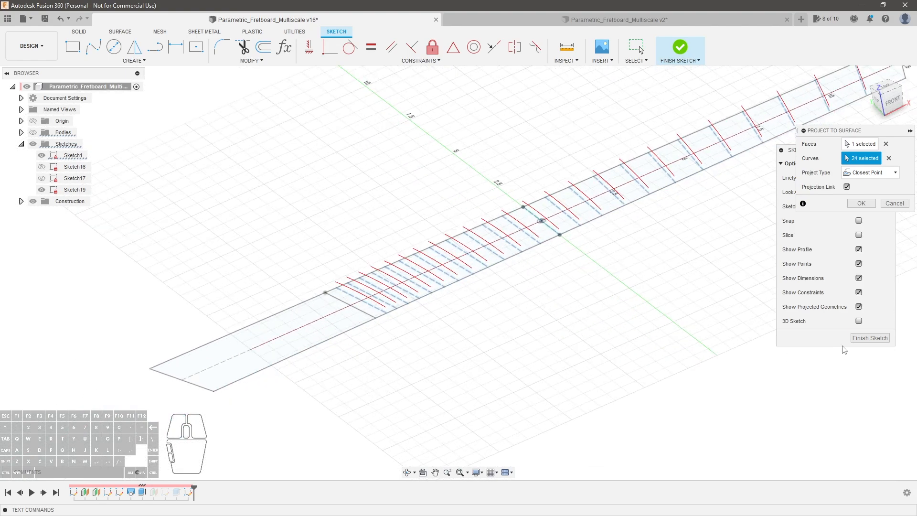
pyautogui.click(861, 203)
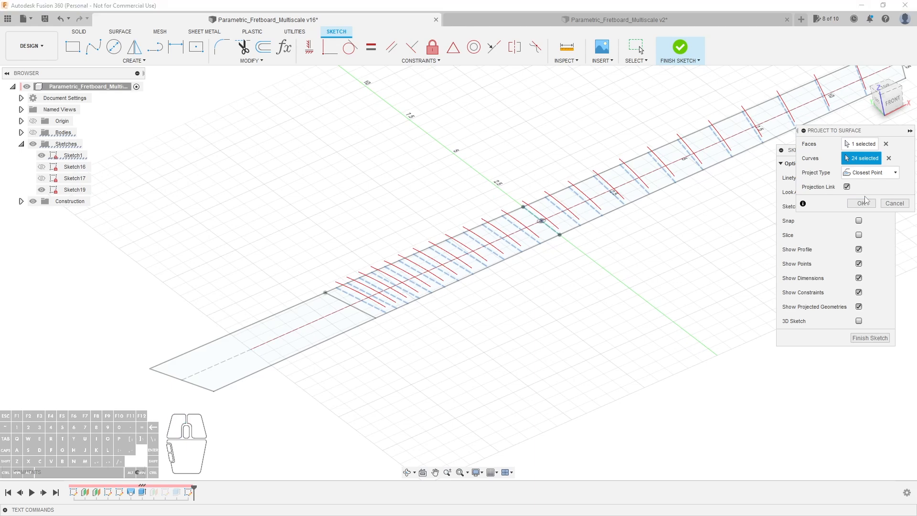
# Finish the projection sketch, show the fretboard body again and hide Sketch1
pyautogui.click(872, 339)
pyautogui.scroll(2, 501, 348)
pyautogui.click(33, 132)
pyautogui.keyDown('shift'); pyautogui.moveTo(497, 372); pyautogui.dragTo(667, 271, button='middle'); pyautogui.keyUp('shift')
pyautogui.press('Escape')
pyautogui.click(41, 155)
pyautogui.scroll(-3, 487, 313)
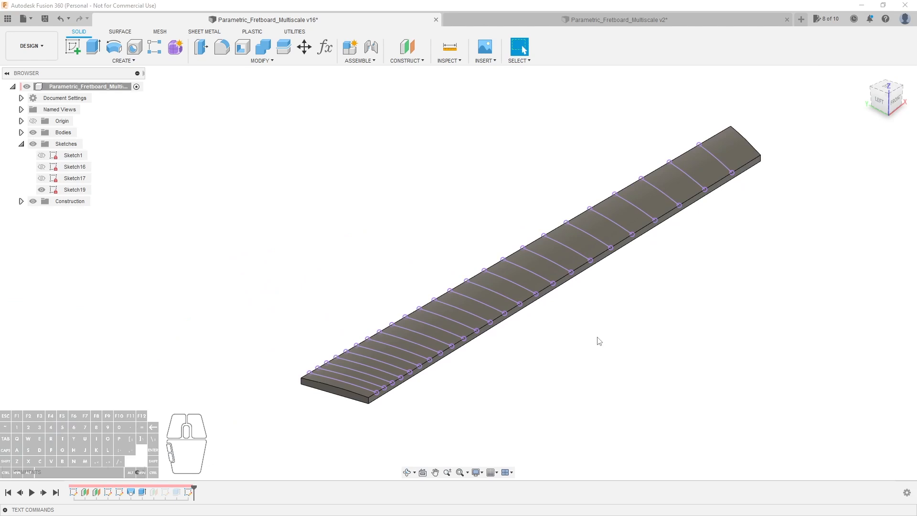
# Hide the projected fret curve sketch and unsuppress the offset plane, the slot sketch and the slot extrusion
pyautogui.scroll(5, 369, 389)
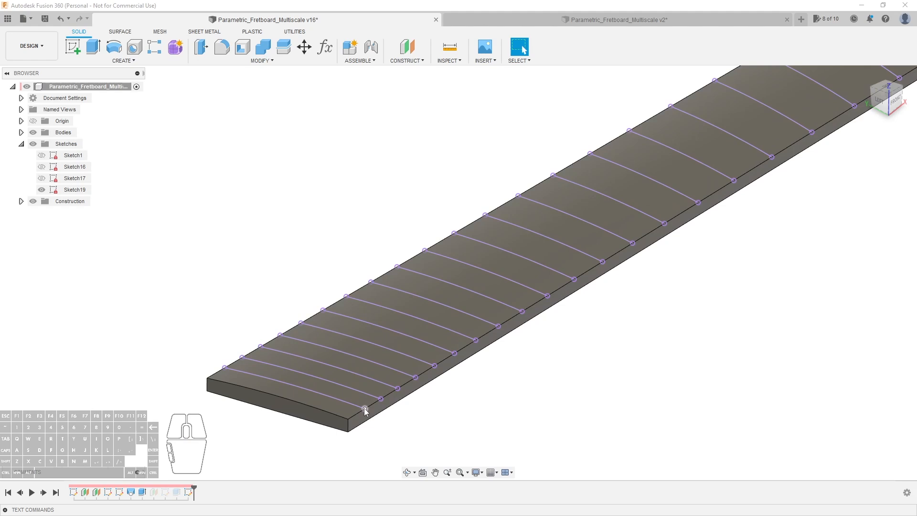
pyautogui.scroll(-5, 365, 412)
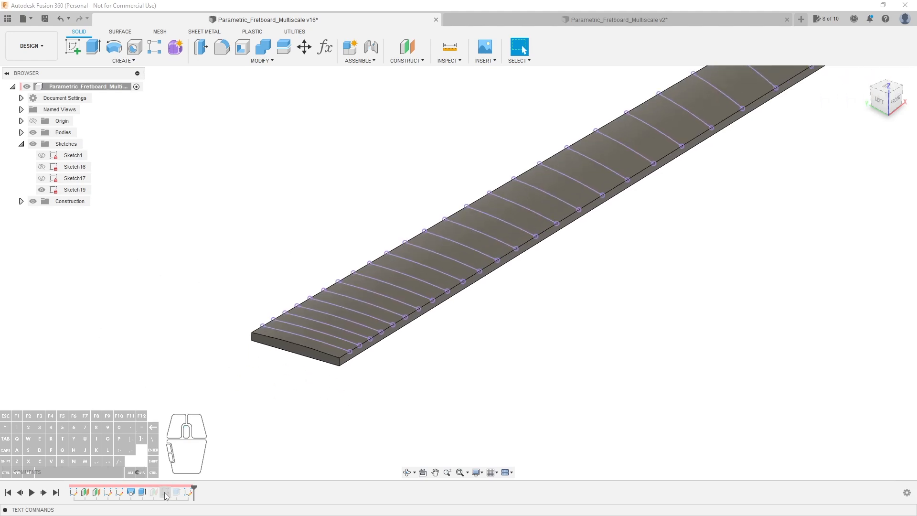
pyautogui.click(42, 189)
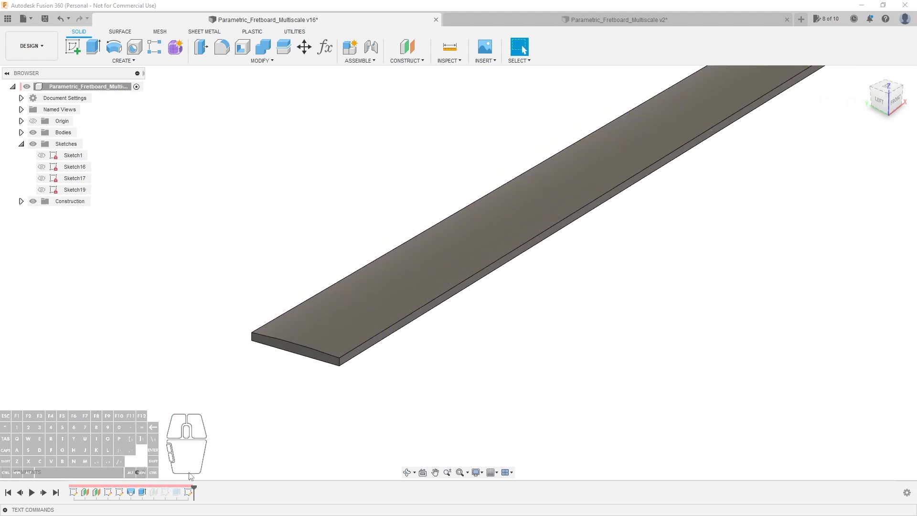
pyautogui.click(156, 492)
pyautogui.keyDown('shift'); pyautogui.click(177, 492); pyautogui.keyUp('shift')
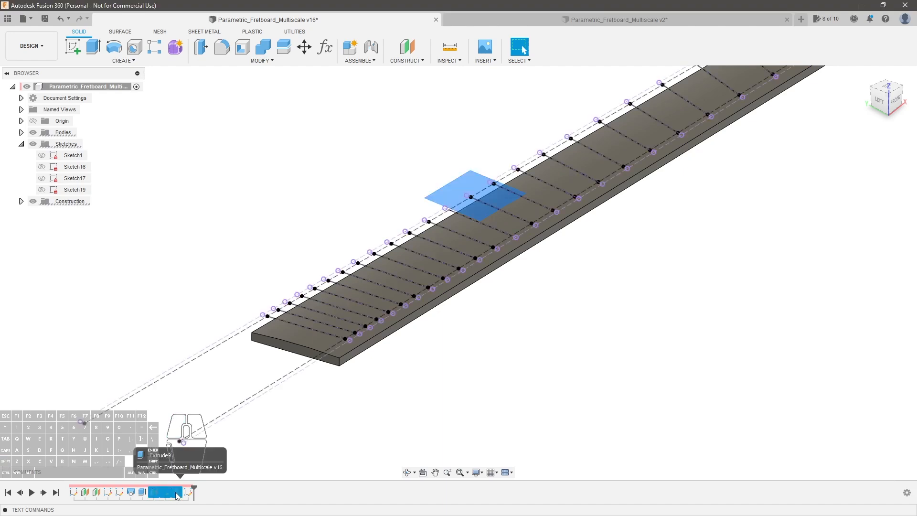
pyautogui.rightClick(178, 493)
pyautogui.click(206, 485)
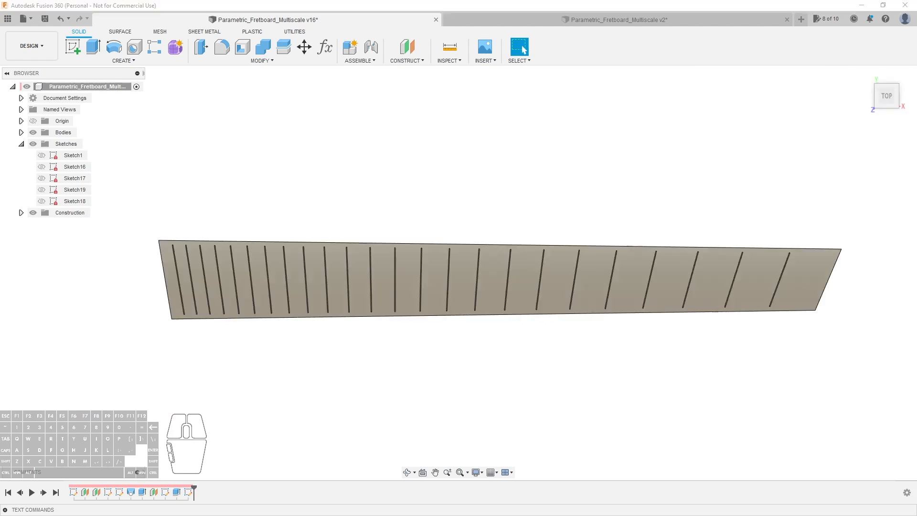
pyautogui.click(459, 153)
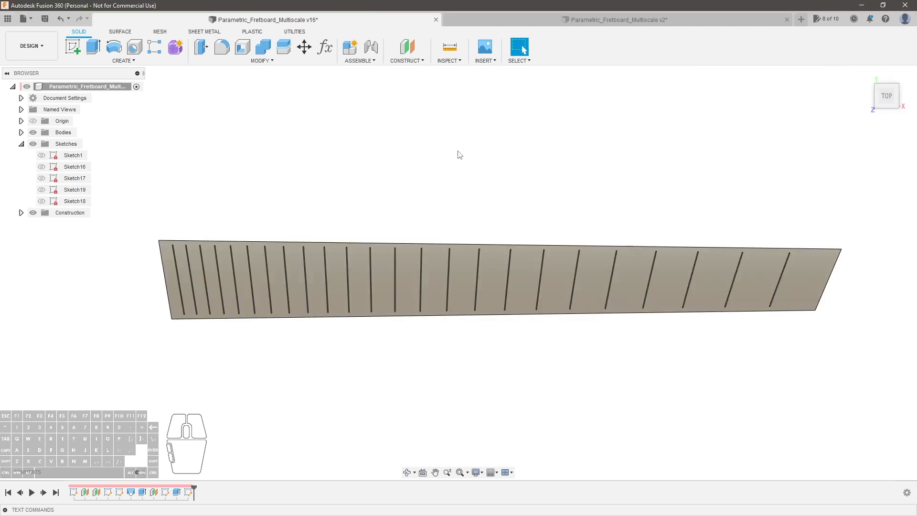
# Set the LowE_Scale_Length user parameter to 24 in to test equal scale lengths
pyautogui.click(329, 48)
pyautogui.keyDown('ctrl'); pyautogui.moveTo(554, 198); pyautogui.dragTo(555, 99, button='middle'); pyautogui.keyUp('ctrl')
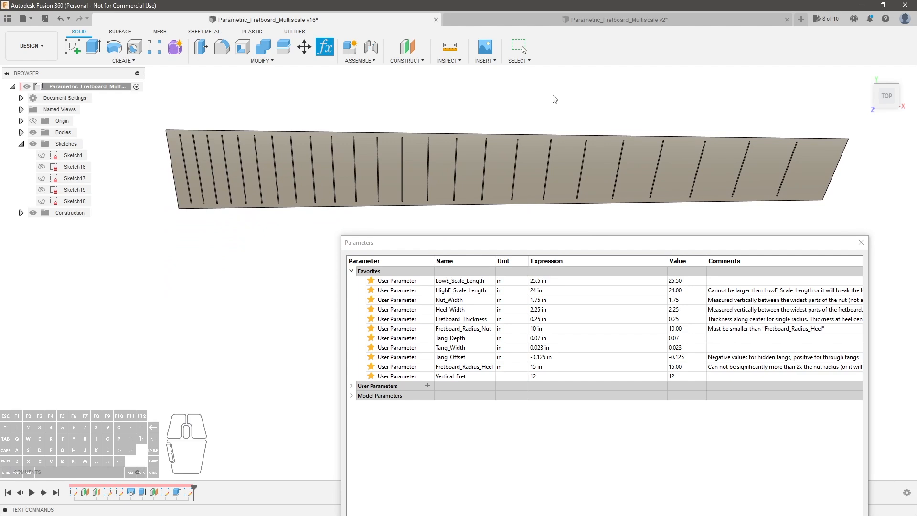
pyautogui.click(547, 280)
pyautogui.write('24')
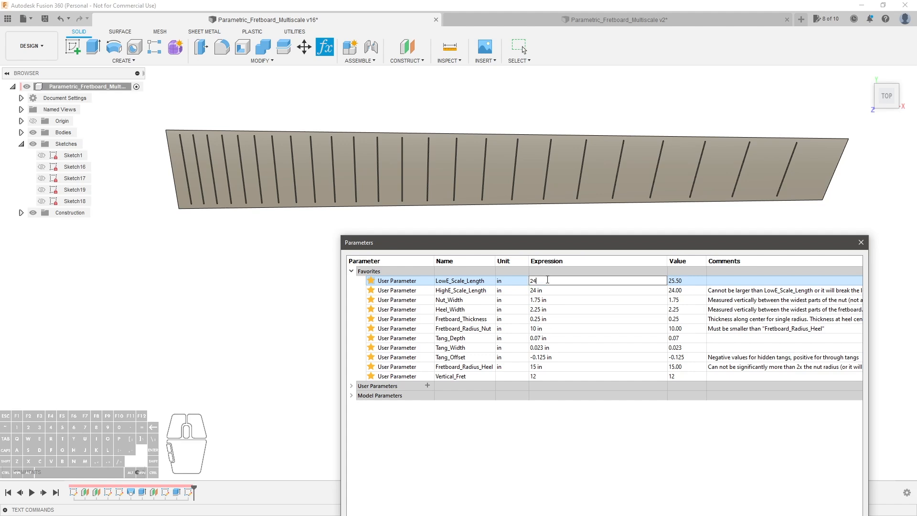
pyautogui.press('Return')
# Set the LowE_Scale_Length user parameter to 30 in to test a strongly fanned fretboard
pyautogui.click(548, 281)
pyautogui.write('3')
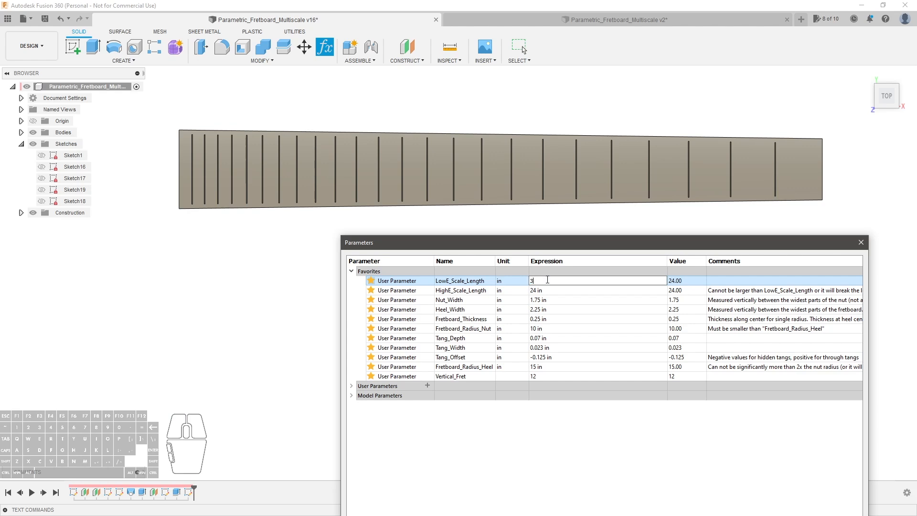
pyautogui.write('0')
pyautogui.press('Return')
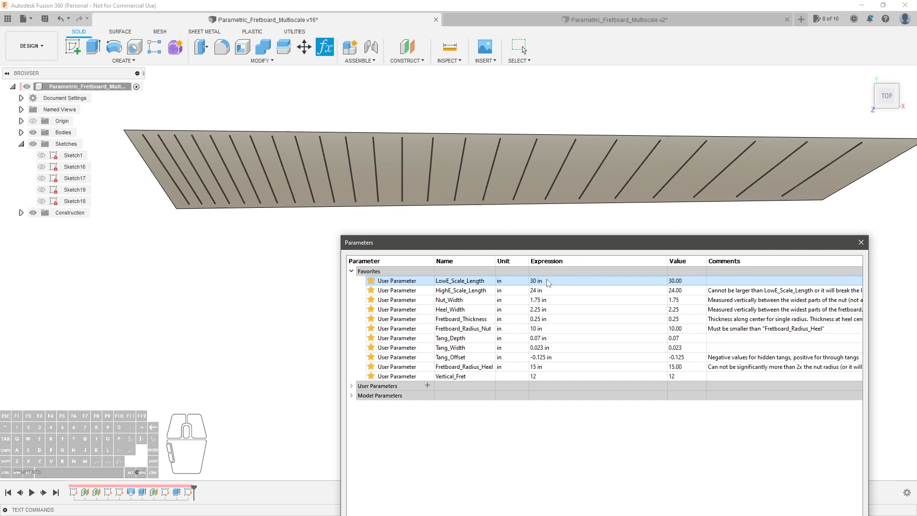
# Test the Vertical_Fret user parameter with the values 7, 1 and 24
pyautogui.click(542, 377)
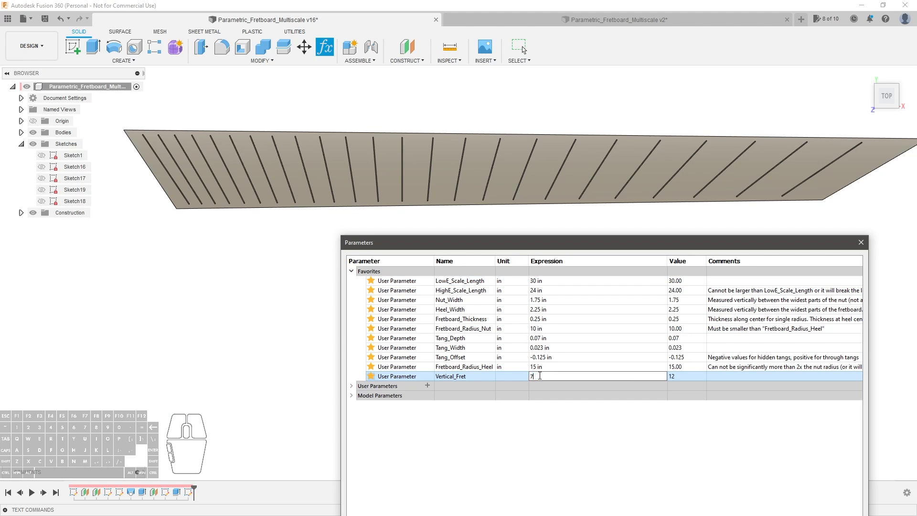
pyautogui.press('Return')
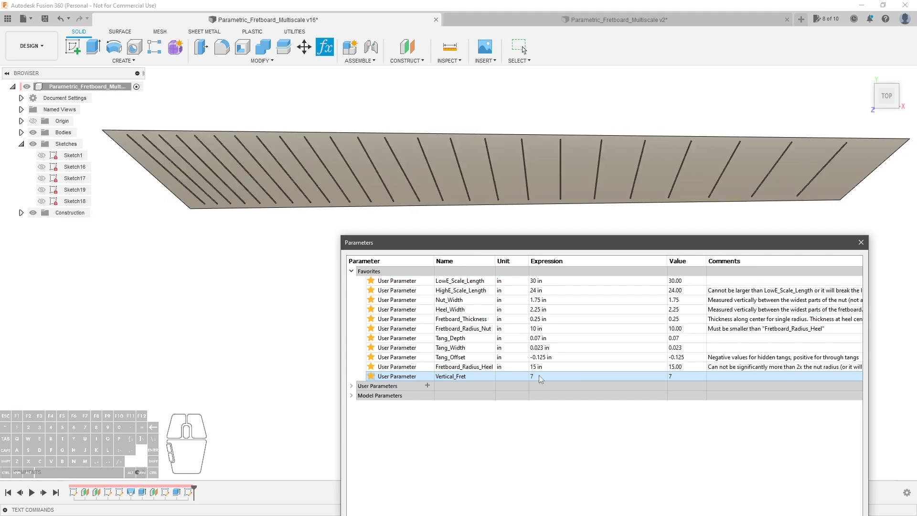
pyautogui.click(538, 375)
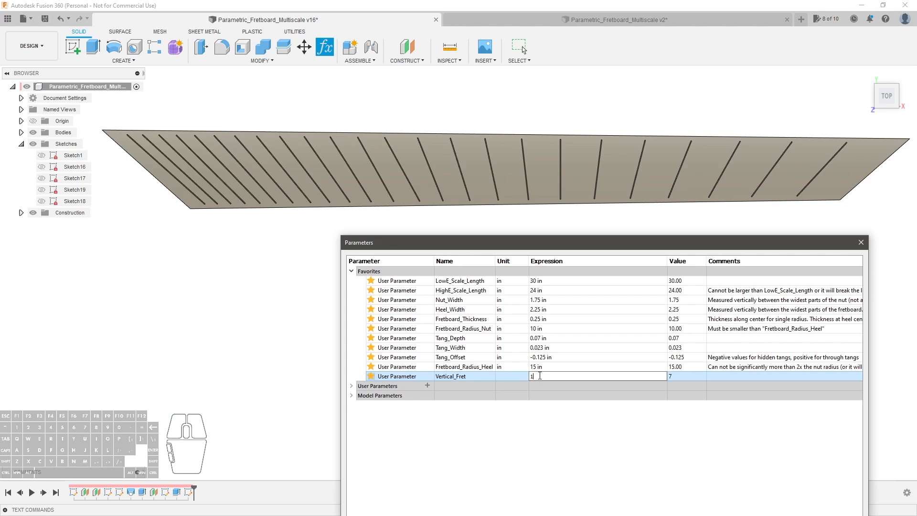
pyautogui.write('1')
pyautogui.press('Return')
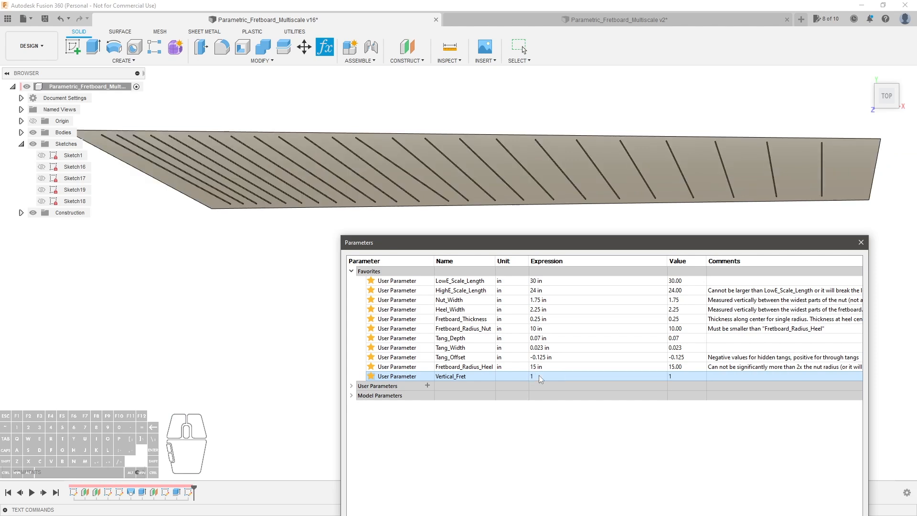
pyautogui.click(540, 376)
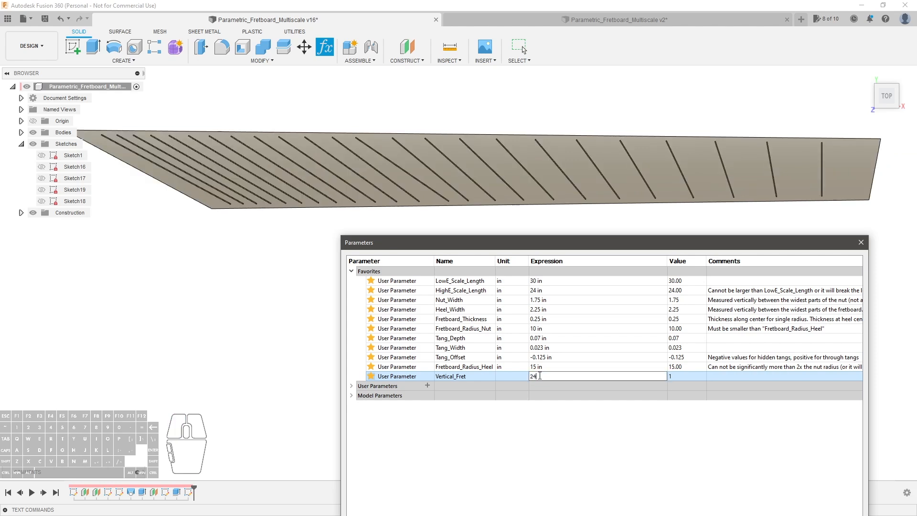
pyautogui.press('Return')
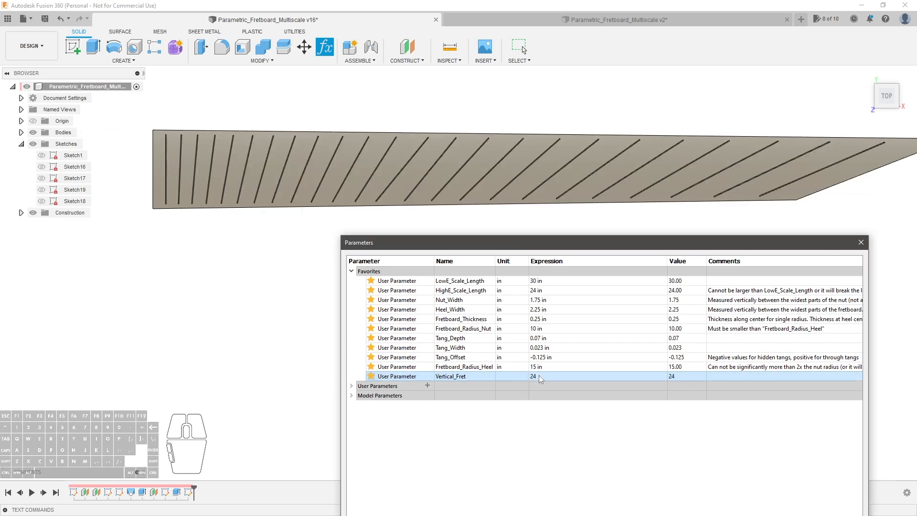
# Set the Vertical_Fret user parameter to 7 and LowE_Scale_Length to 25.5 in
pyautogui.click(539, 375)
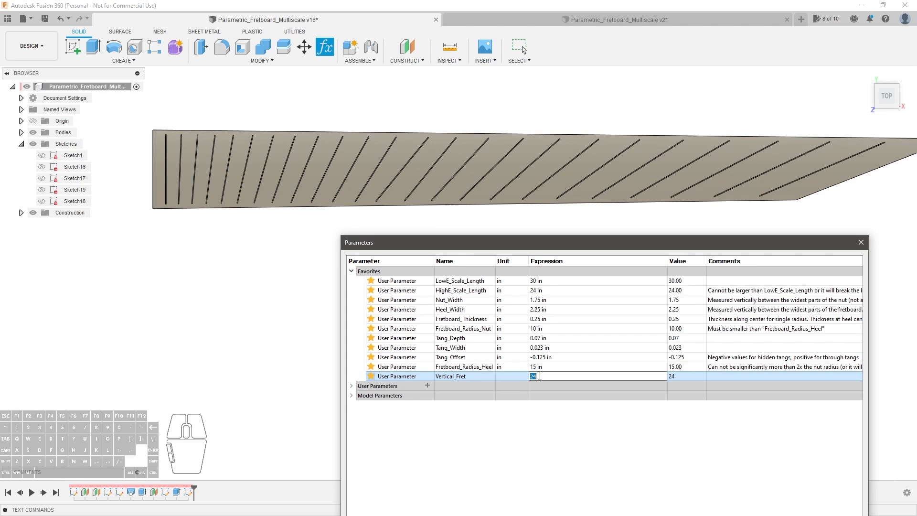
pyautogui.write('7')
pyautogui.press('Return')
pyautogui.click(549, 282)
pyautogui.write('2')
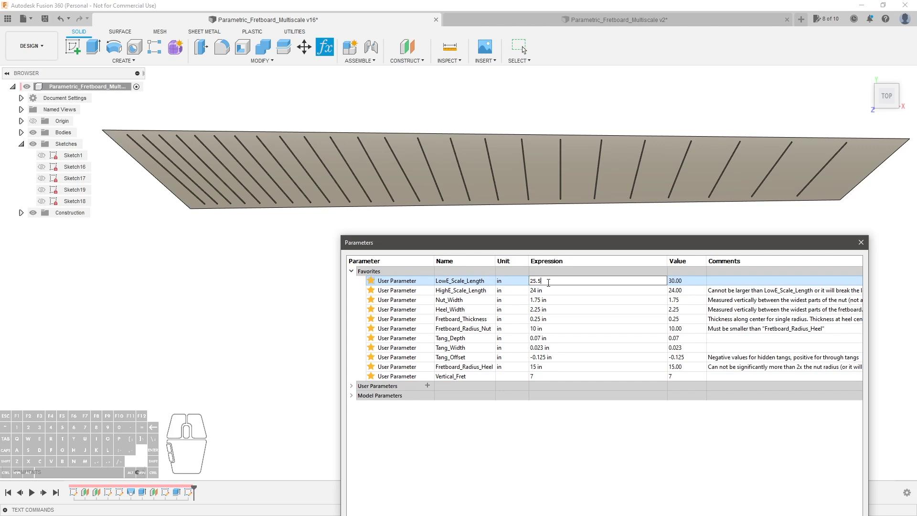
pyautogui.write('5.5')
pyautogui.press('Return')
# Test the Nut_Width user parameter at 2 in and 1 in, and return it to 1.75 in
pyautogui.click(545, 300)
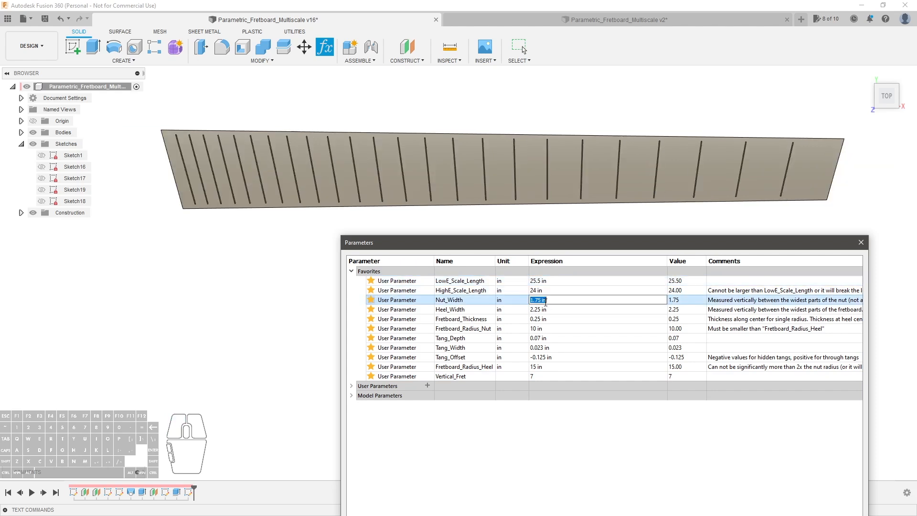
pyautogui.write('2')
pyautogui.press('Return')
pyautogui.doubleClick(545, 302)
pyautogui.write('1')
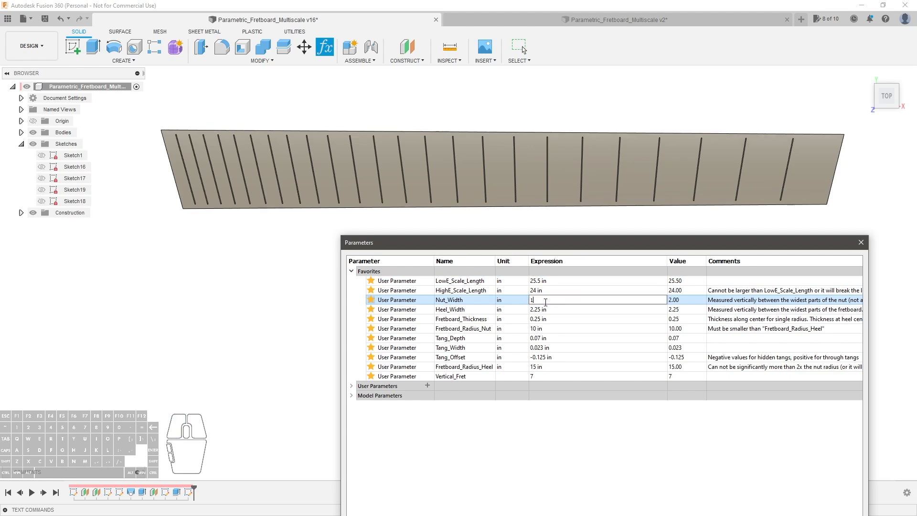
pyautogui.press('Return')
pyautogui.doubleClick(545, 302)
pyautogui.write('1.75')
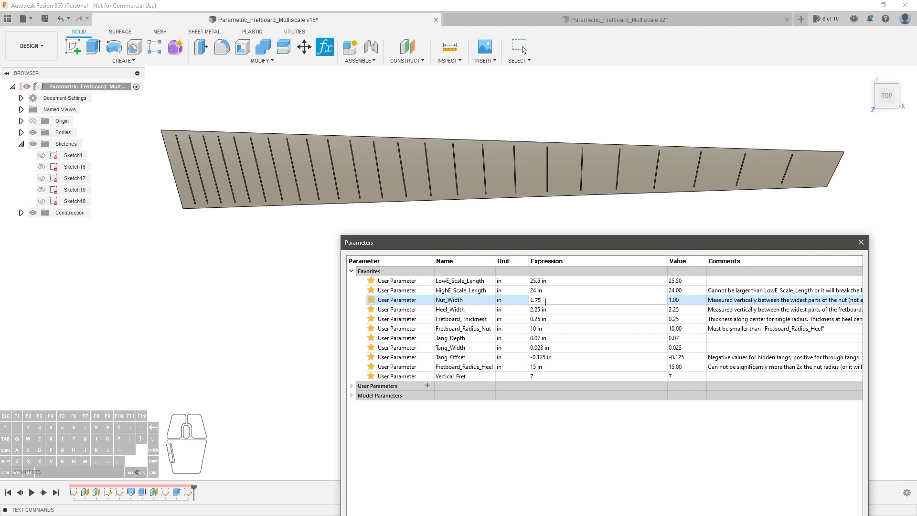
pyautogui.press('Return')
# Set the Heel_Width user parameter to 3 in and inspect the widened fretboard from both ends
pyautogui.doubleClick(546, 308)
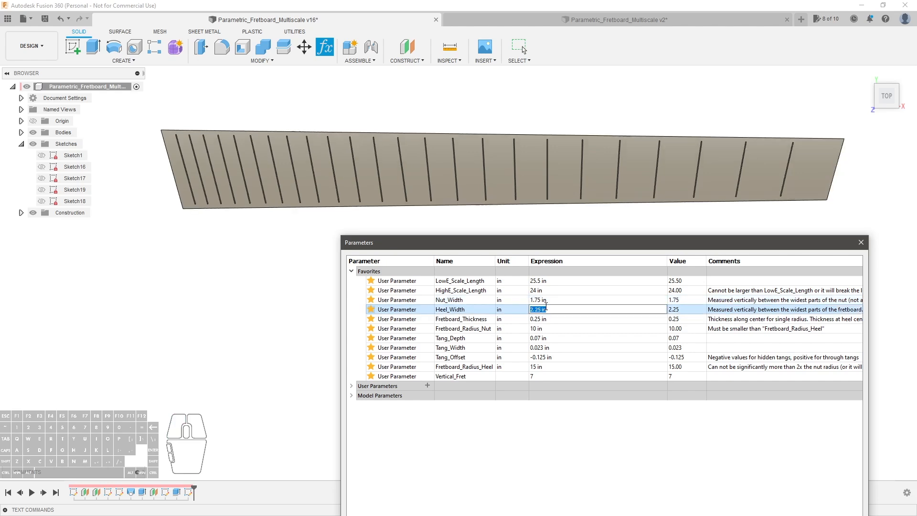
pyautogui.write('3')
pyautogui.press('Return')
pyautogui.keyDown('shift'); pyautogui.moveTo(285, 223); pyautogui.dragTo(334, 162, button='middle'); pyautogui.keyUp('shift')
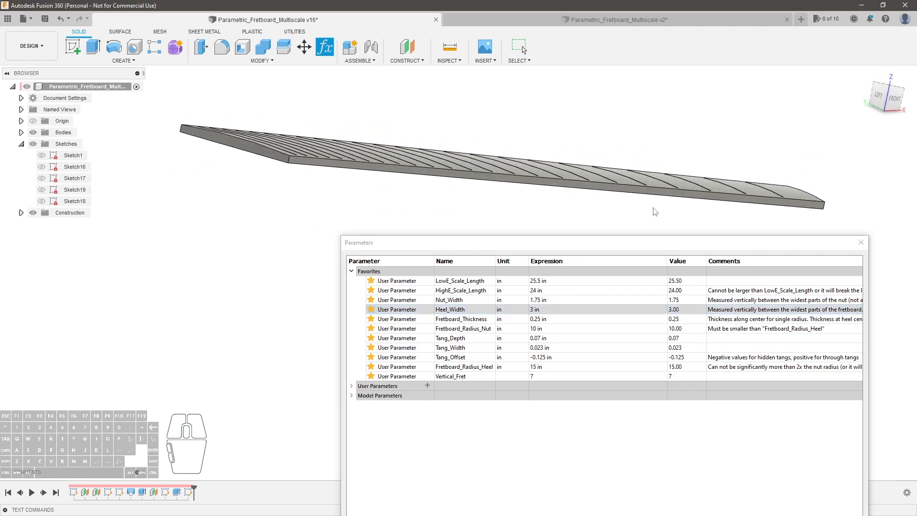
pyautogui.keyDown('shift'); pyautogui.moveTo(807, 215); pyautogui.dragTo(531, 231, button='middle'); pyautogui.keyUp('shift')
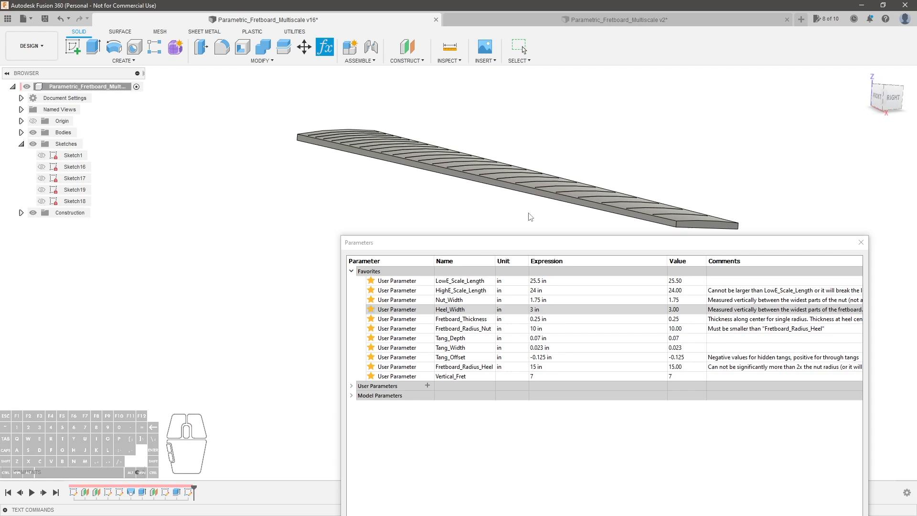
# Test the Heel_Width user parameter at 4 in, inspect the fretboard surface, and return the width to 2.25 in
pyautogui.doubleClick(562, 308)
pyautogui.write('4')
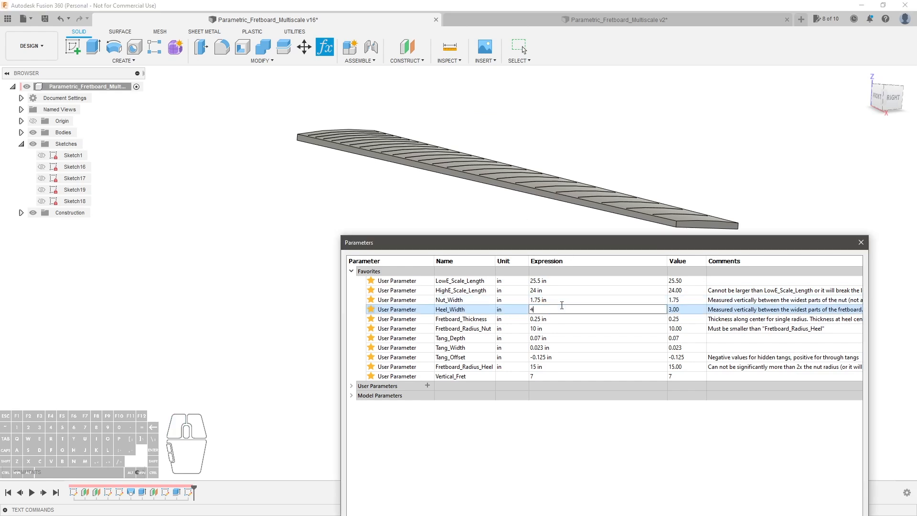
pyautogui.press('Return')
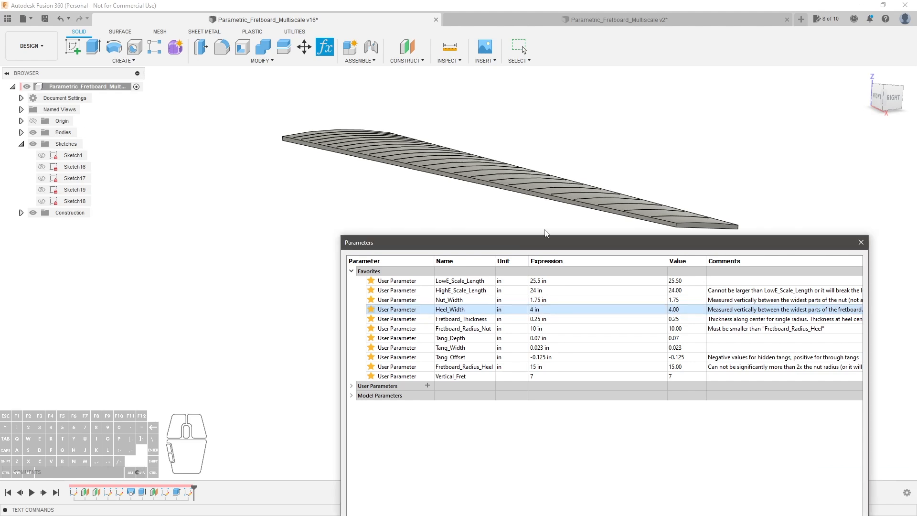
pyautogui.scroll(2, 563, 105)
pyautogui.scroll(-4, 600, 181)
pyautogui.keyDown('shift'); pyautogui.moveTo(599, 200); pyautogui.dragTo(593, 203, button='middle'); pyautogui.keyUp('shift')
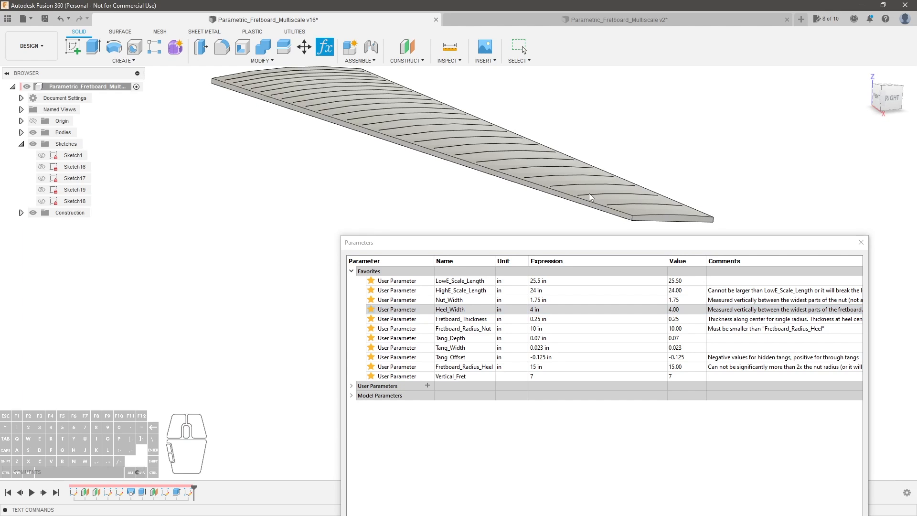
pyautogui.click(548, 309)
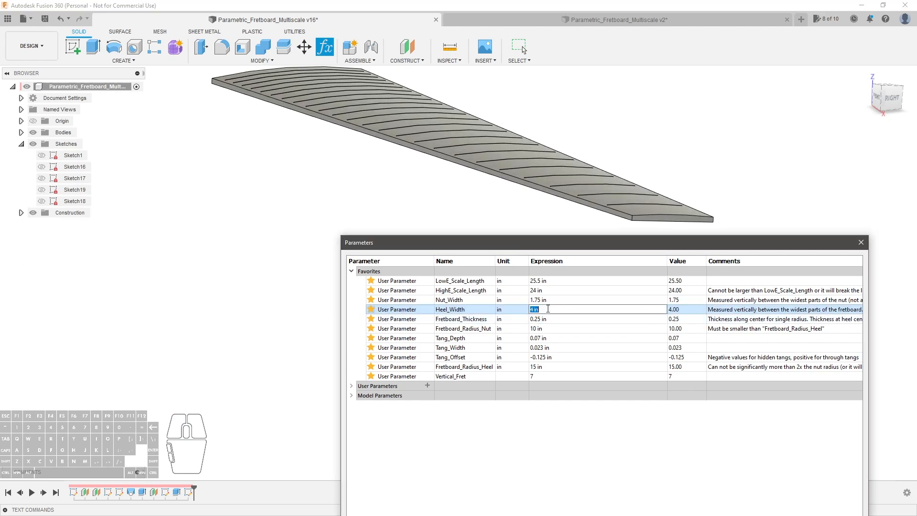
pyautogui.write('2.25')
pyautogui.press('Return')
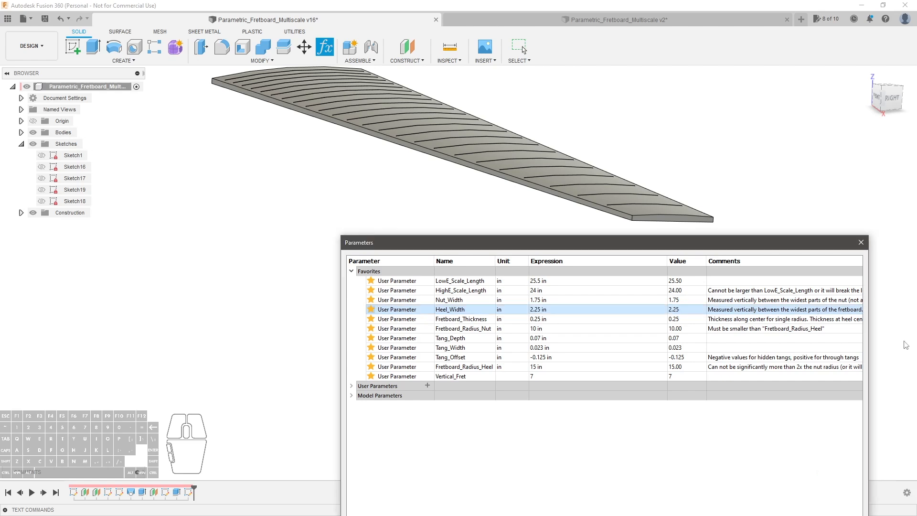
# Test the Fretboard_Thickness user parameter at 0.5 in and 1 in
pyautogui.click(563, 324)
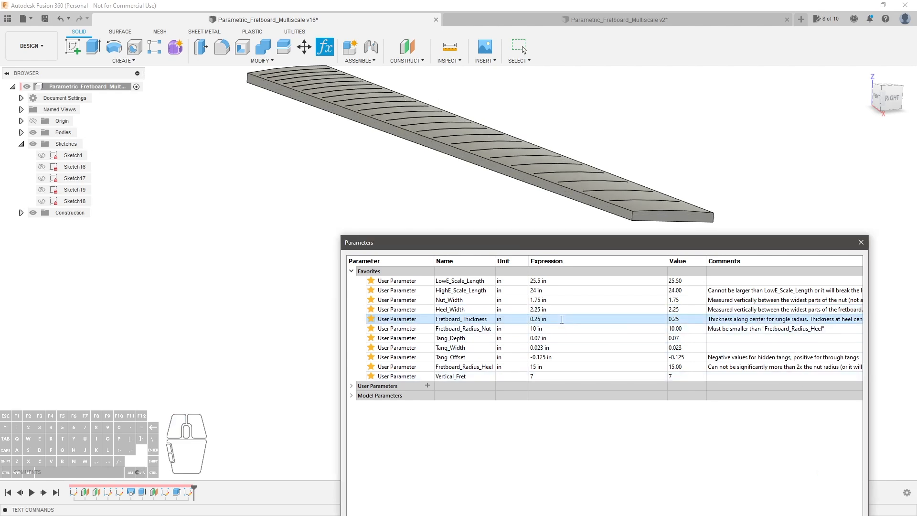
pyautogui.write('0.5')
pyautogui.press('Return')
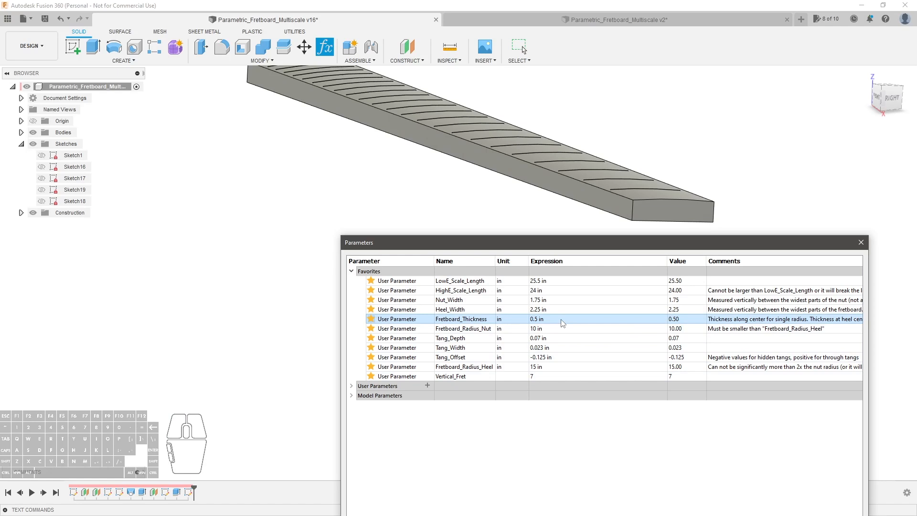
pyautogui.click(562, 320)
pyautogui.write('1')
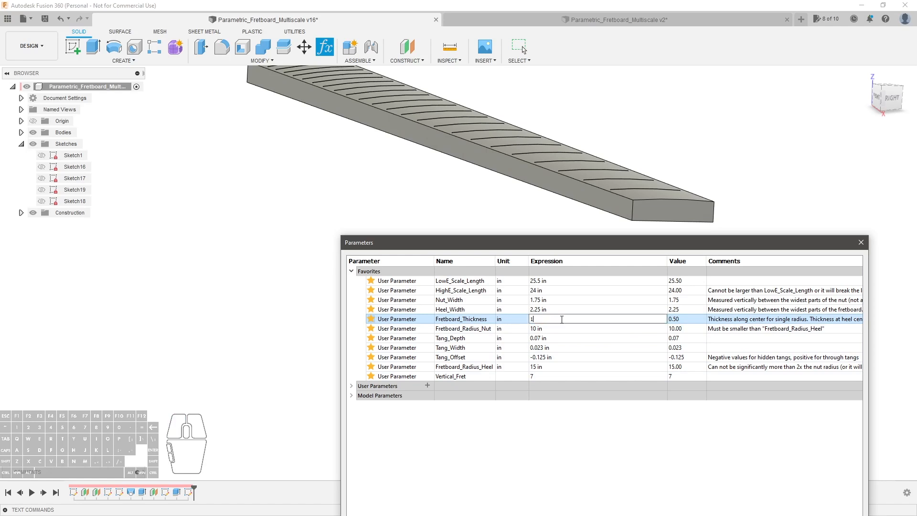
pyautogui.press('Return')
# Test the Fretboard_Thickness user parameter at 0.125 in and return it to 0.25 in
pyautogui.click(562, 320)
pyautogui.write('0.125')
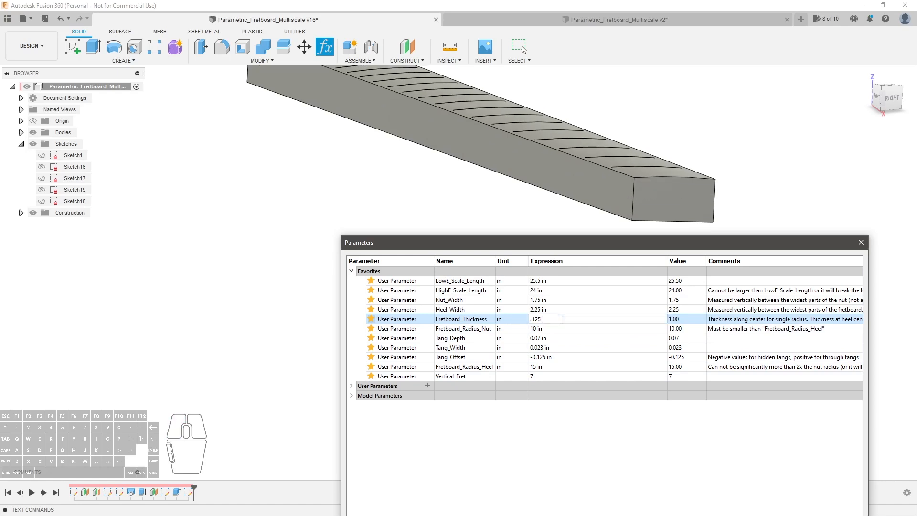
pyautogui.press('Return')
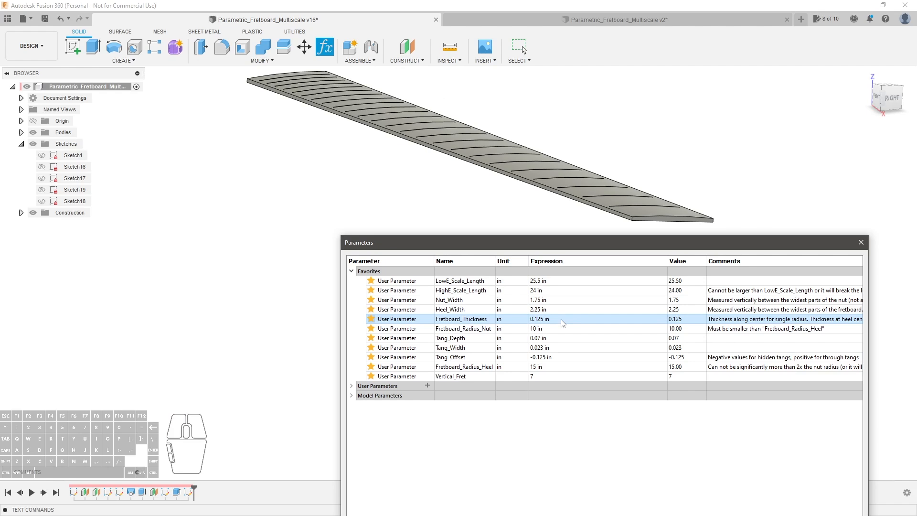
pyautogui.click(562, 320)
pyautogui.write('.25')
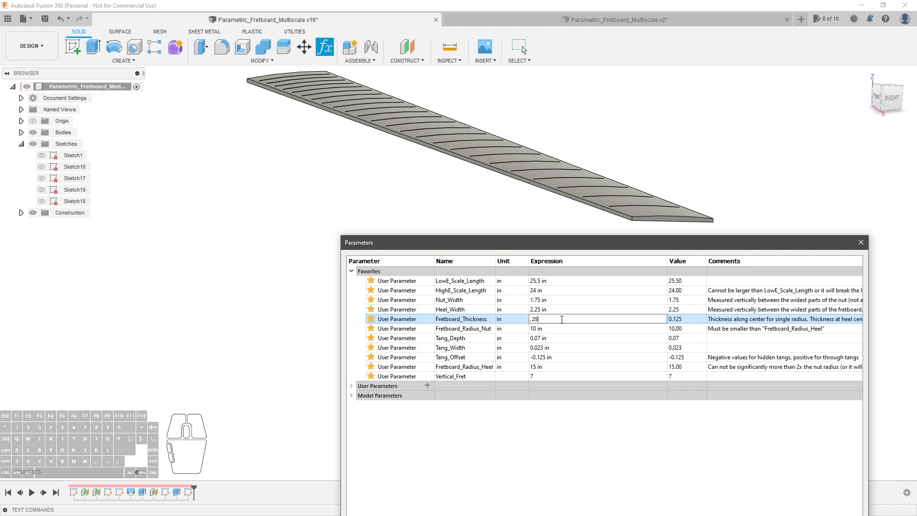
pyautogui.press('Return')
# Set the Fretboard_Radius_Nut user parameter to 12 in while viewing the fretboard's end profile from the right side
pyautogui.click(547, 329)
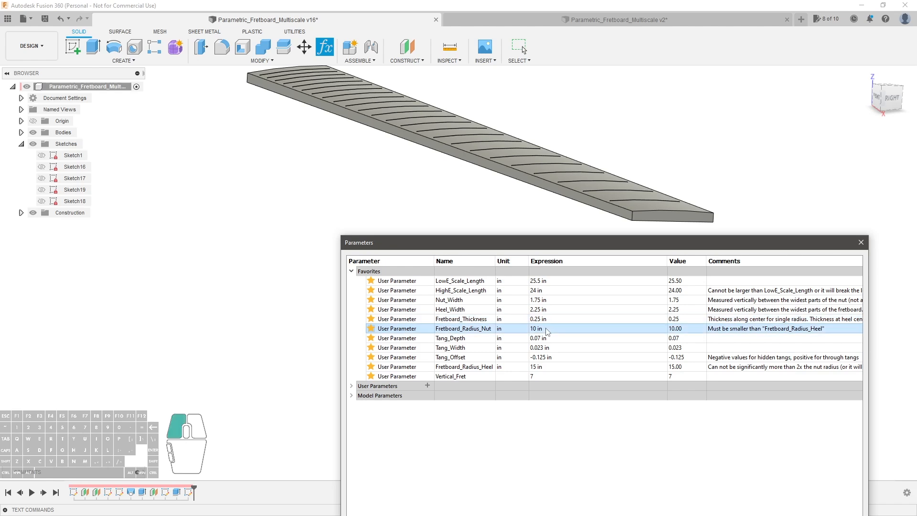
pyautogui.click(897, 102)
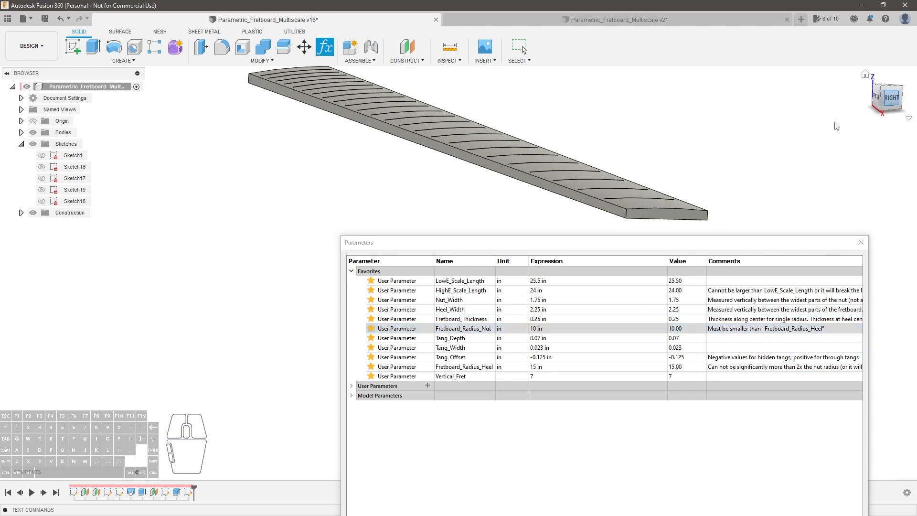
pyautogui.scroll(7, 342, 92)
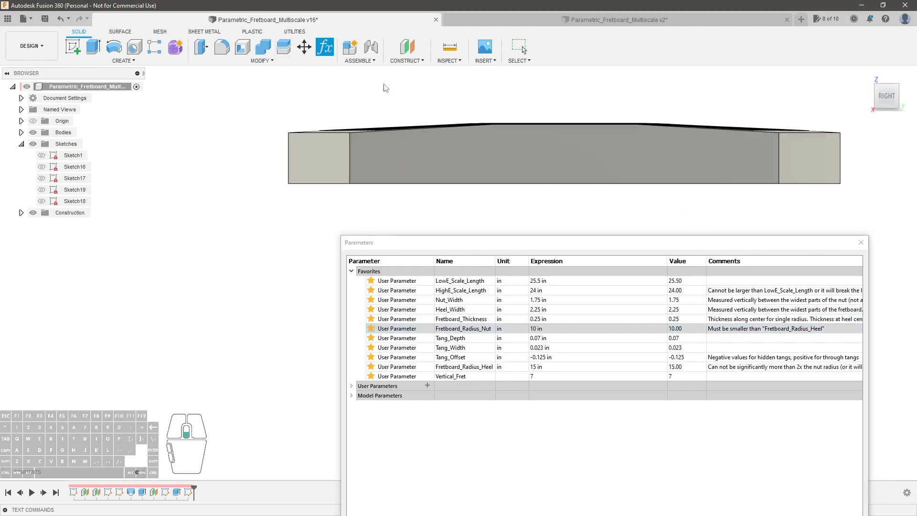
pyautogui.scroll(-1, 630, 200)
pyautogui.click(539, 330)
pyautogui.doubleClick(539, 329)
pyautogui.write('12')
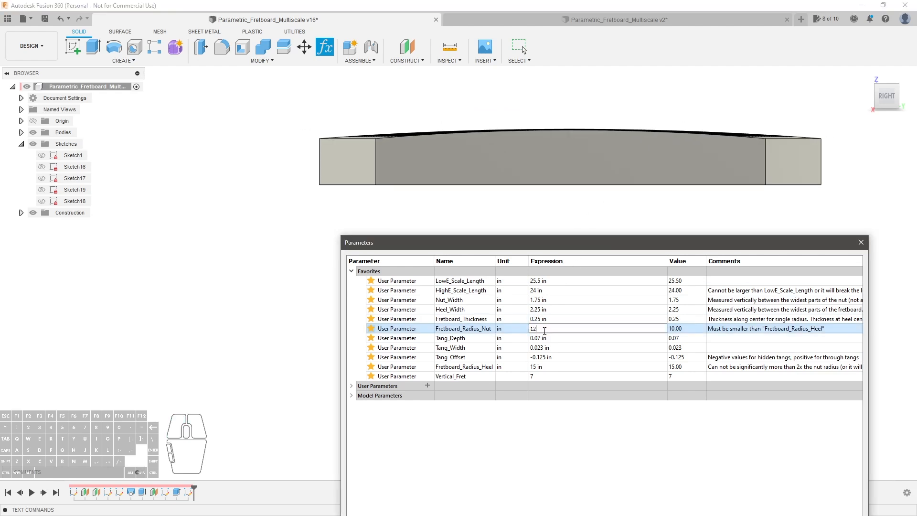
pyautogui.press('Return')
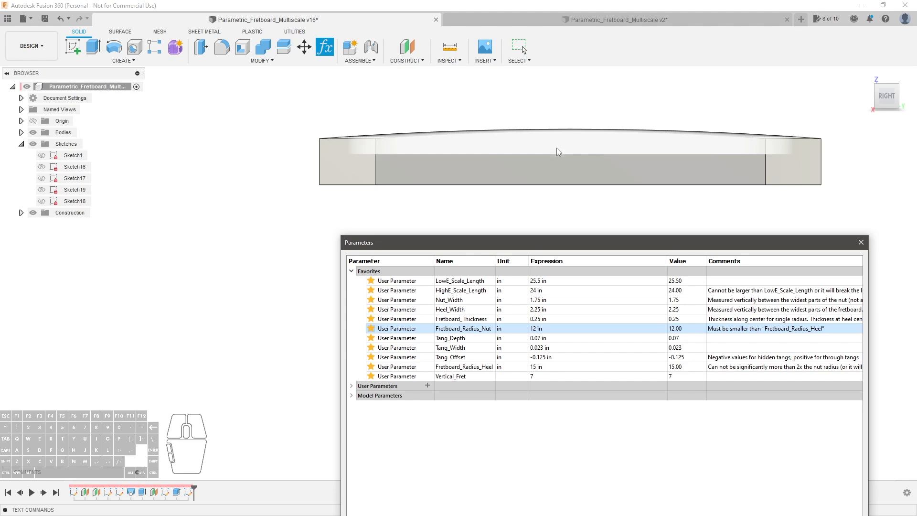
# Set the Fretboard_Radius_Heel user parameter to 17 in
pyautogui.doubleClick(551, 366)
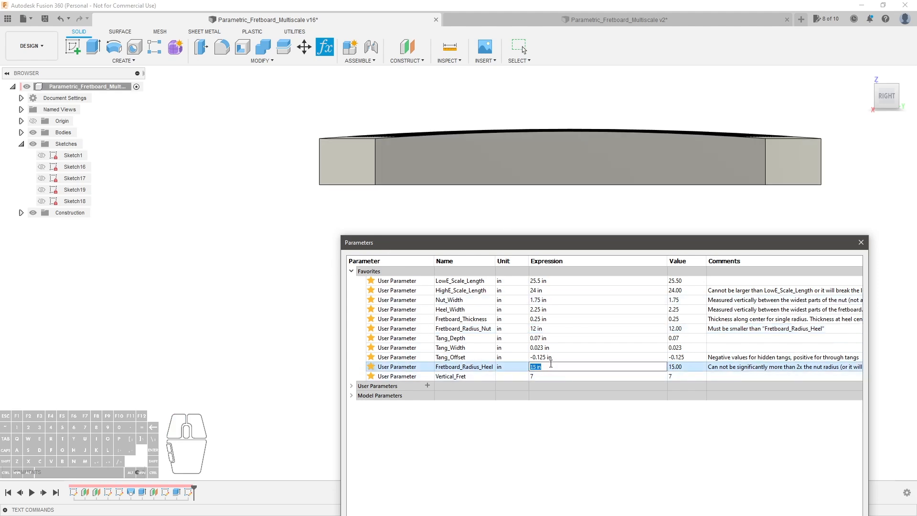
pyautogui.write('17')
pyautogui.press('Return')
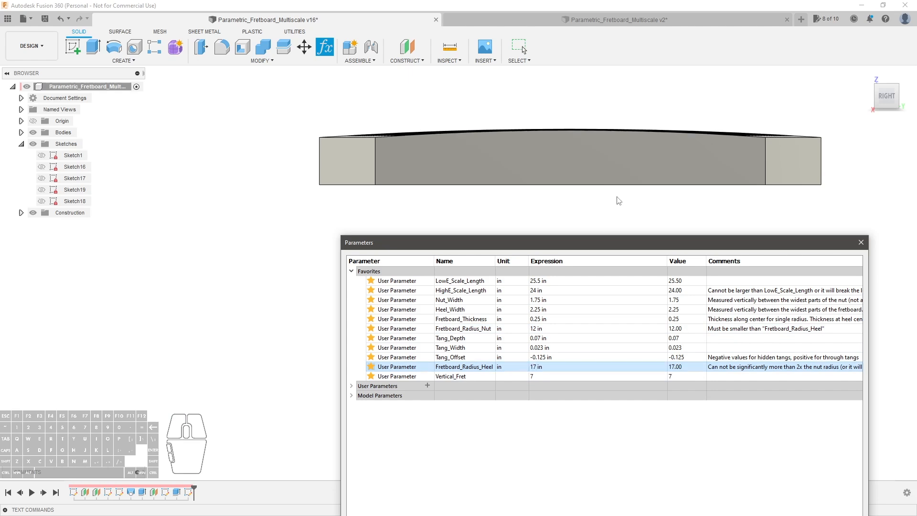
# Set the Tang_Offset user parameter to 0.25 in so the fret slots cut through the fretboard edges, and inspect a slot end closely
pyautogui.keyDown('shift'); pyautogui.moveTo(619, 201); pyautogui.dragTo(544, 206, button='middle'); pyautogui.keyUp('shift')
pyautogui.click(556, 340)
pyautogui.click(555, 340)
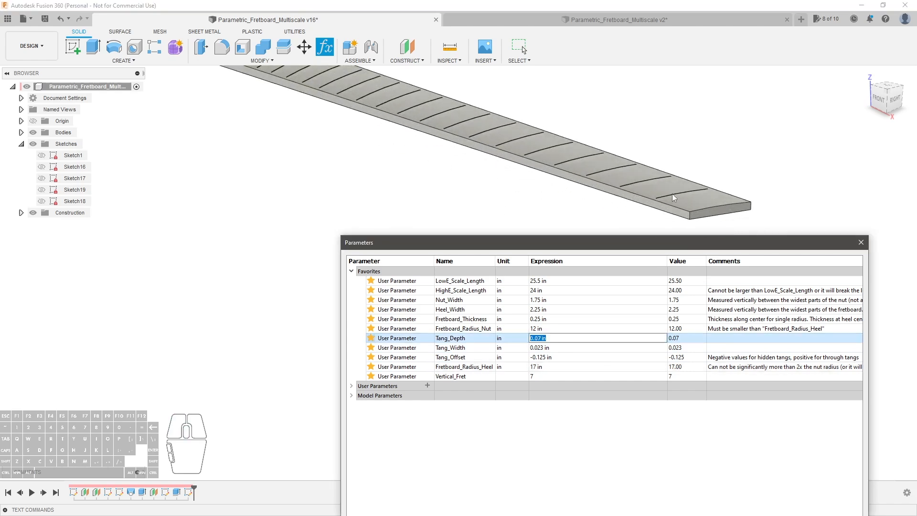
pyautogui.click(554, 358)
pyautogui.click(554, 359)
pyautogui.write('.25')
pyautogui.press('Return')
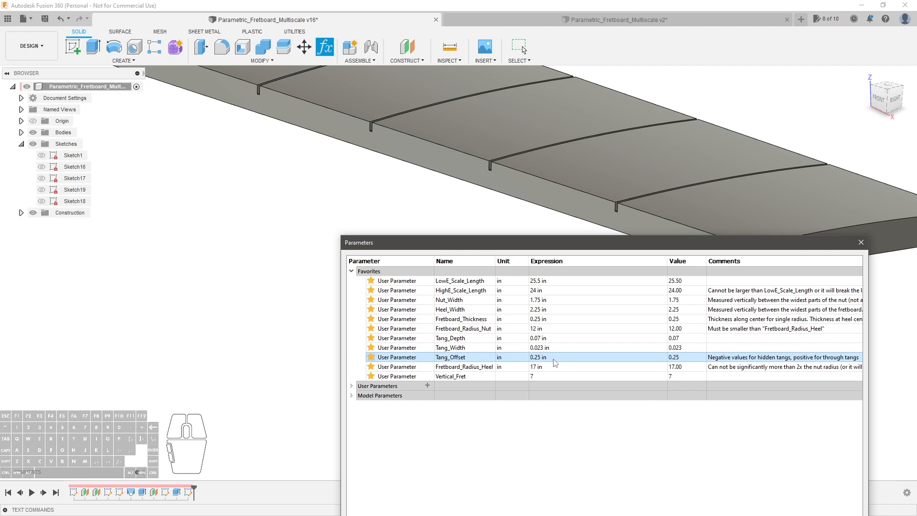
pyautogui.scroll(6, 616, 209)
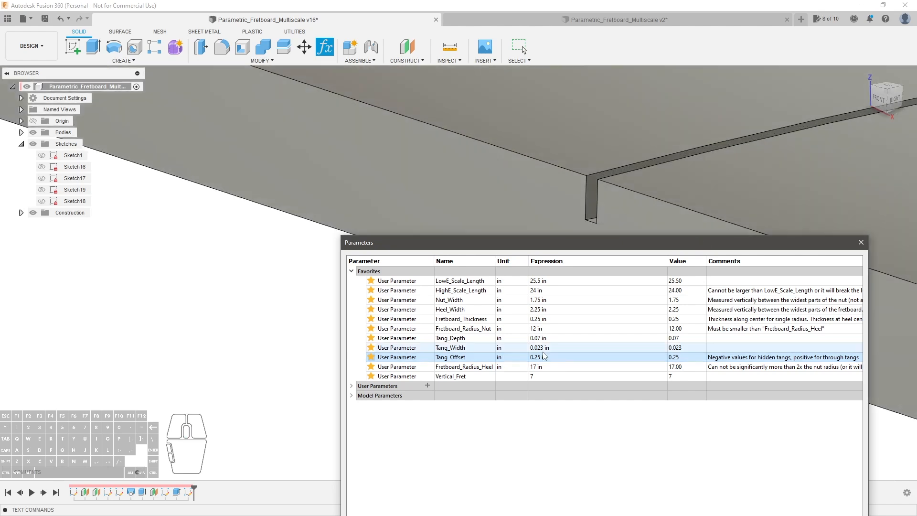
# Test the Tang_Depth user parameter at 0.125 in and return it to 0.07 in
pyautogui.click(554, 338)
pyautogui.click(555, 339)
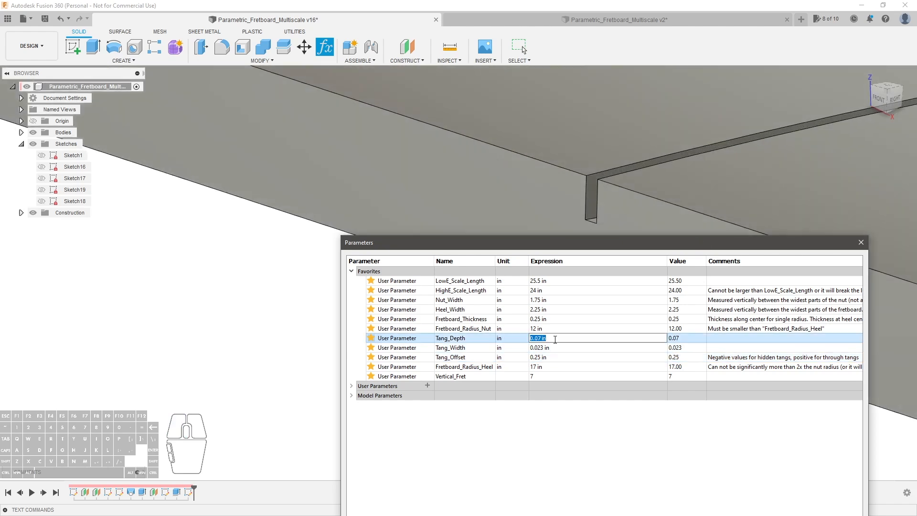
pyautogui.write('0.125')
pyautogui.press('Return')
pyautogui.moveTo(566, 235); pyautogui.dragTo(563, 305)
pyautogui.click(551, 403)
pyautogui.write('0.07')
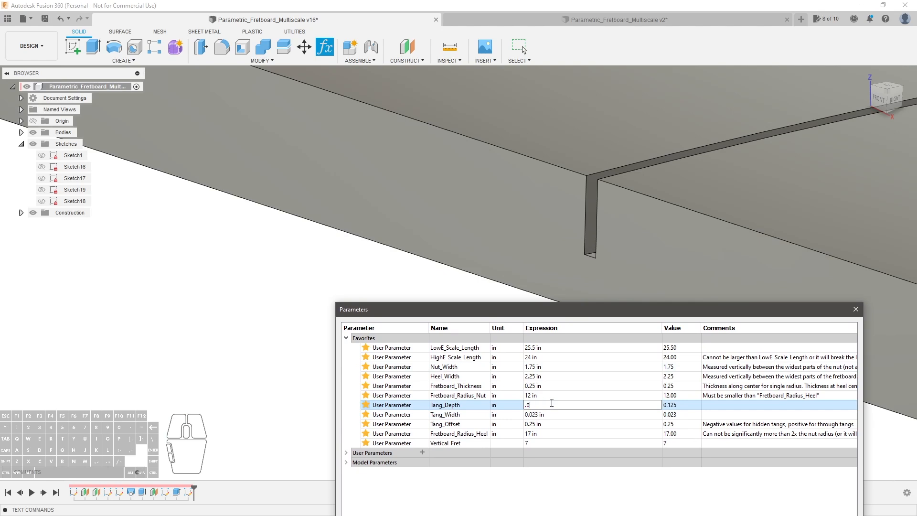
pyautogui.press('Return')
# Test the Tang_Width user parameter at 0.0625 in and return it to 0.023 in
pyautogui.click(544, 415)
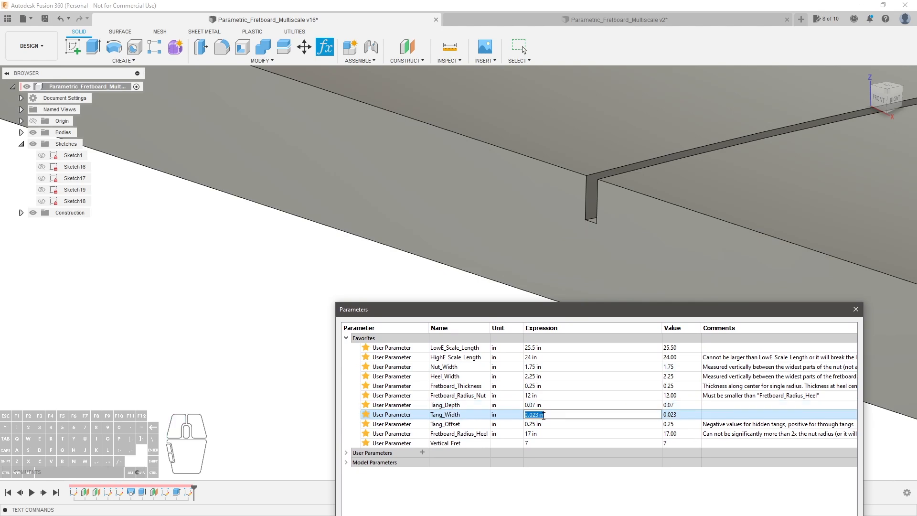
pyautogui.write('0.0625')
pyautogui.press('Return')
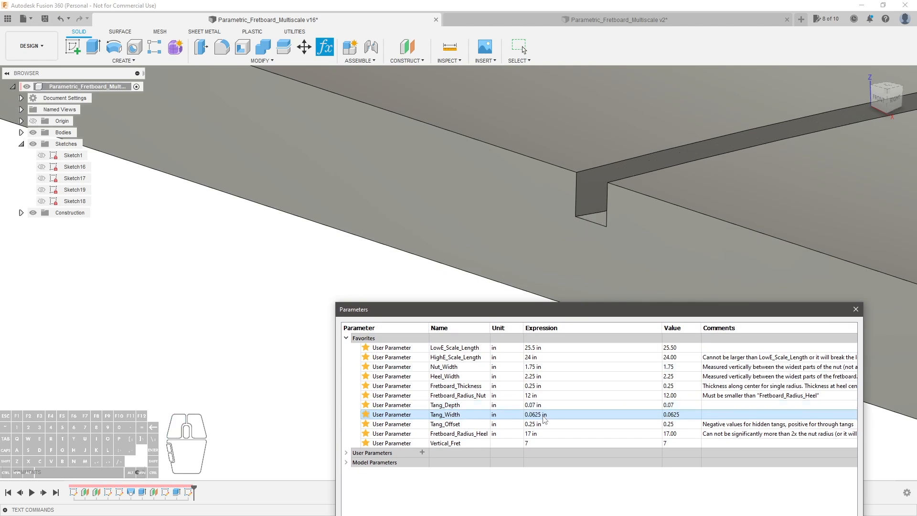
pyautogui.click(543, 415)
pyautogui.write('0.023')
pyautogui.press('Return')
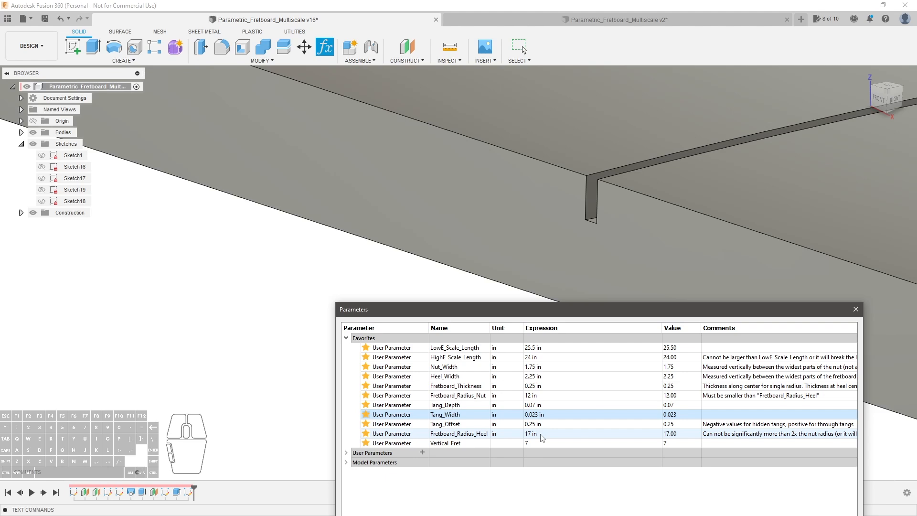
# Examine the whole fretboard and its fanned fret slots from the top view, keeping the parameter list clear of the model
pyautogui.scroll(-10, 591, 211)
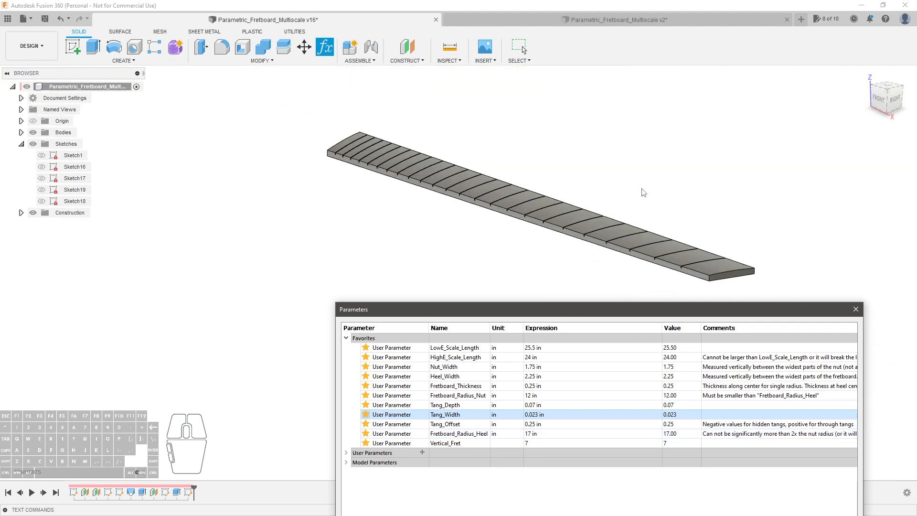
pyautogui.click(885, 90)
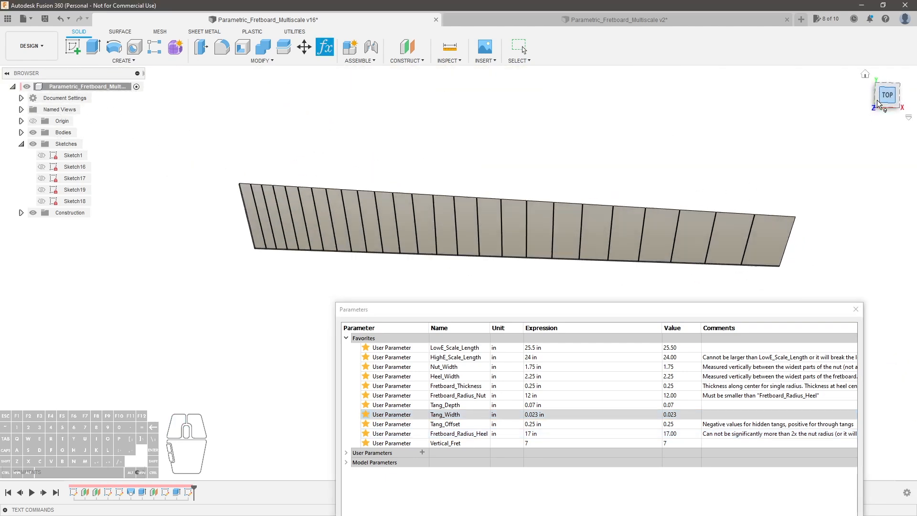
pyautogui.scroll(3, 460, 232)
pyautogui.scroll(-3, 517, 264)
pyautogui.scroll(2, 456, 253)
pyautogui.scroll(-2, 478, 260)
pyautogui.scroll(2, 479, 257)
pyautogui.moveTo(704, 314); pyautogui.dragTo(613, 266)
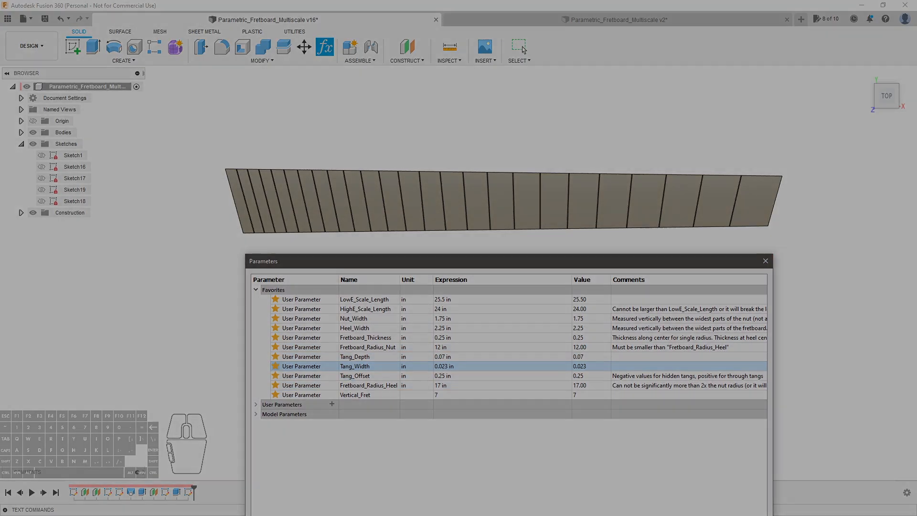